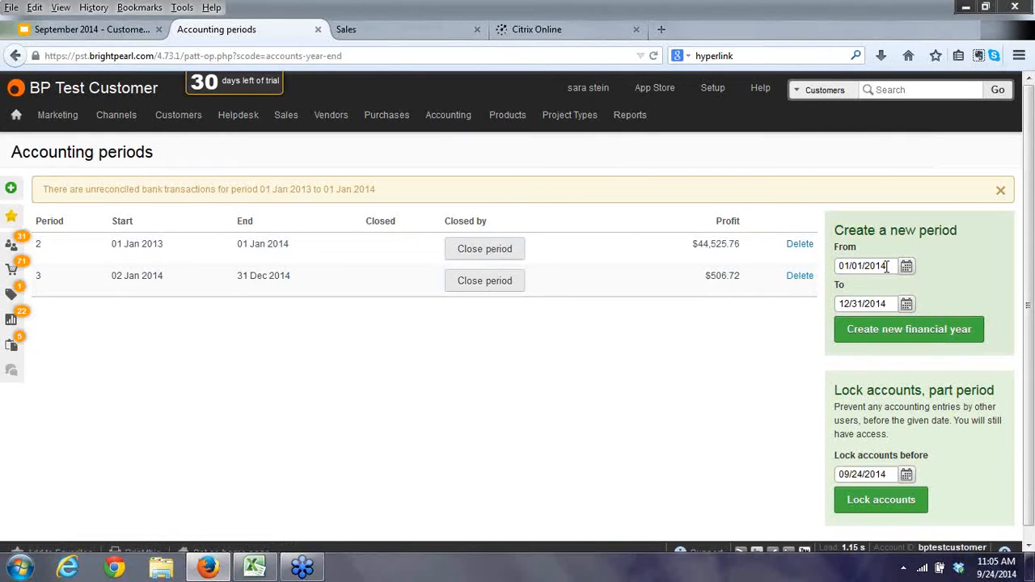
# Pick the new period's start and end dates and the lock-accounts-before date.
pyautogui.moveTo(839, 266); pyautogui.dragTo(858, 267)
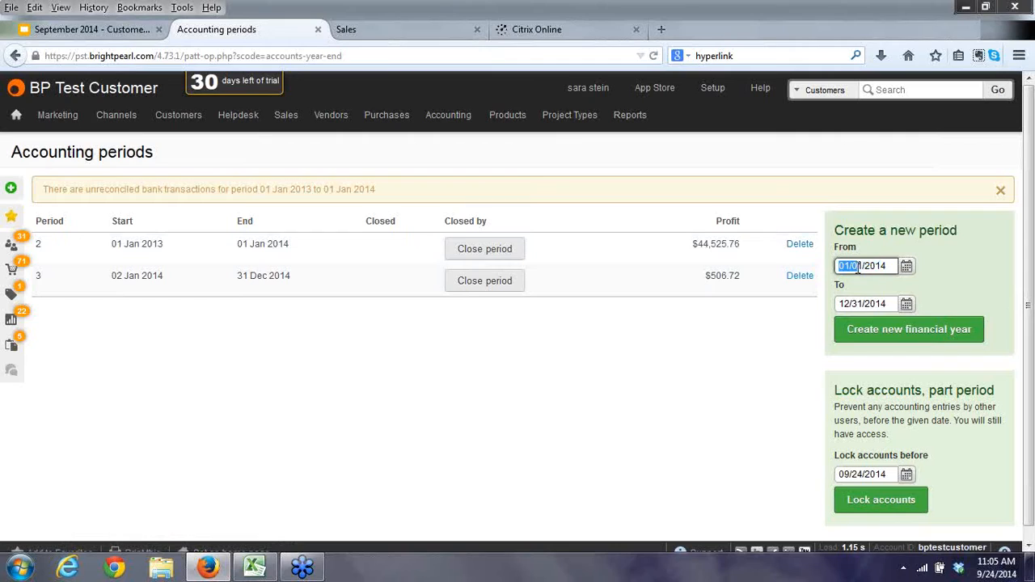
pyautogui.click(875, 305)
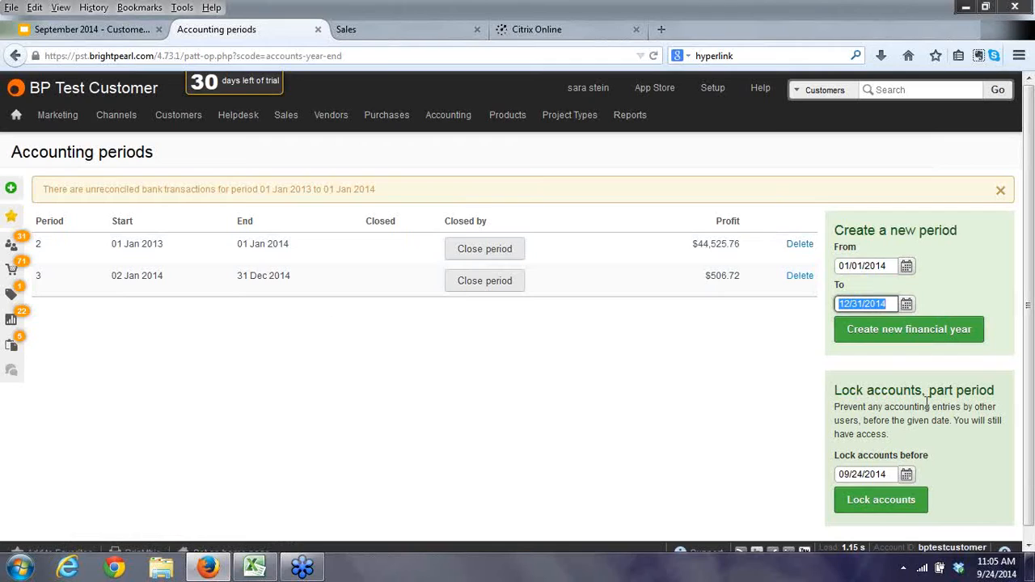
pyautogui.click(888, 471)
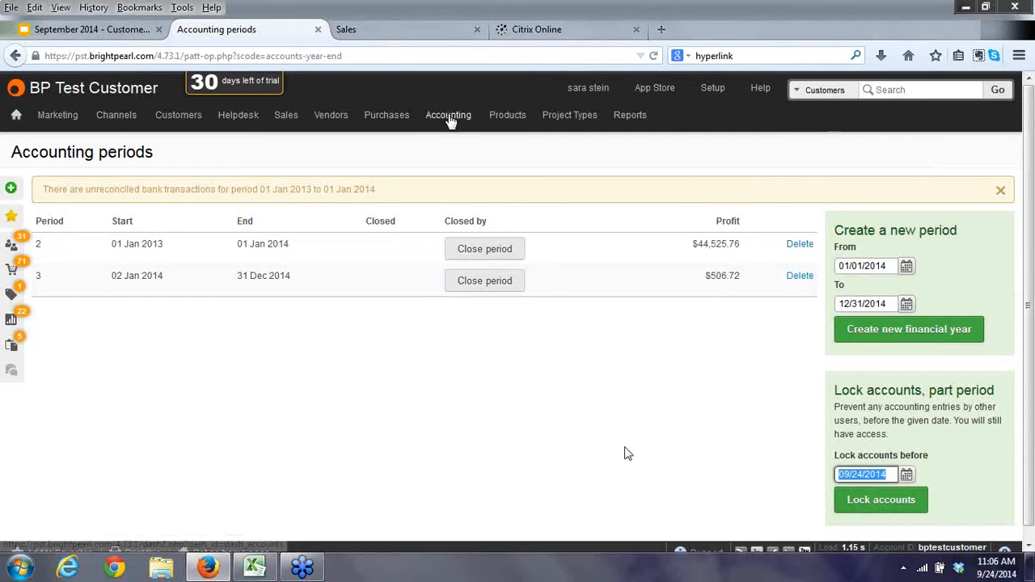
# Go to Setup company information, then on to the Accounting : Options settings.
pyautogui.click(448, 117)
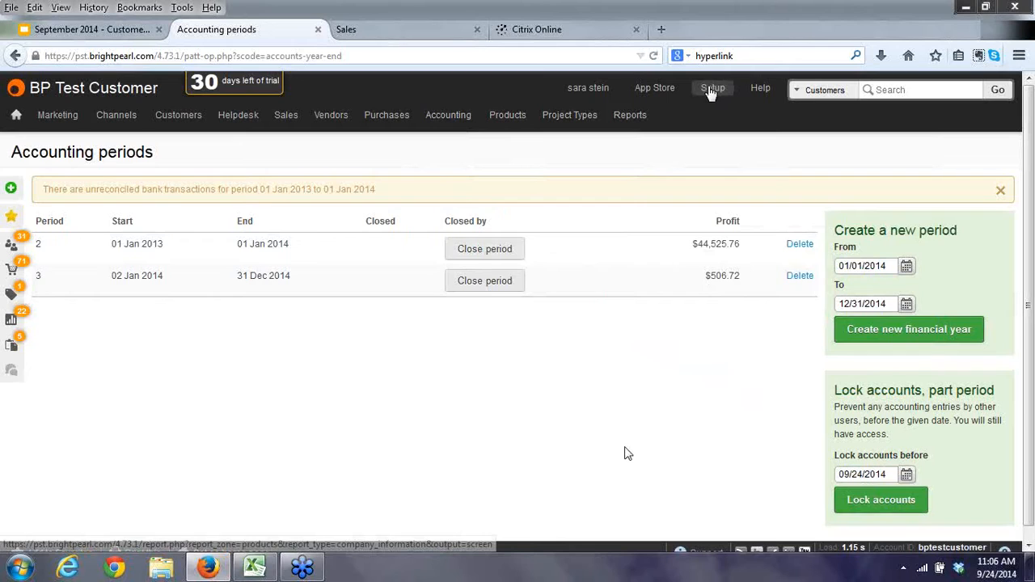
pyautogui.click(712, 90)
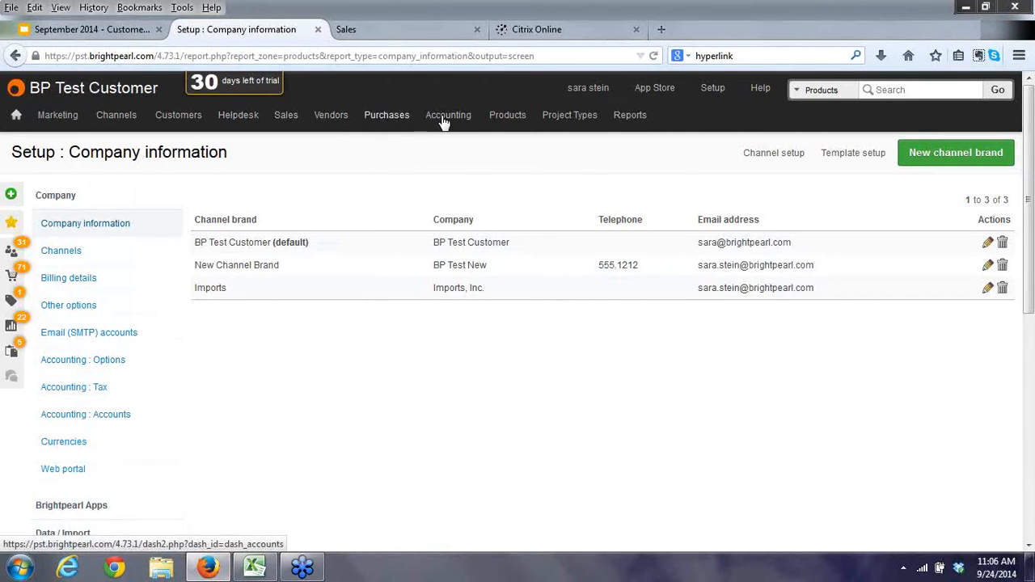
pyautogui.moveTo(444, 123)
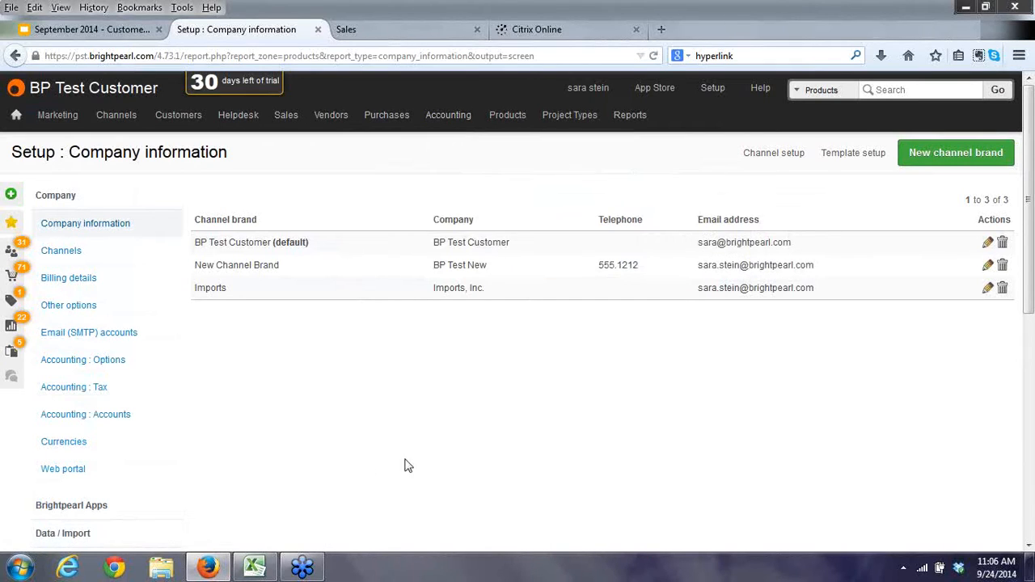
pyautogui.click(59, 366)
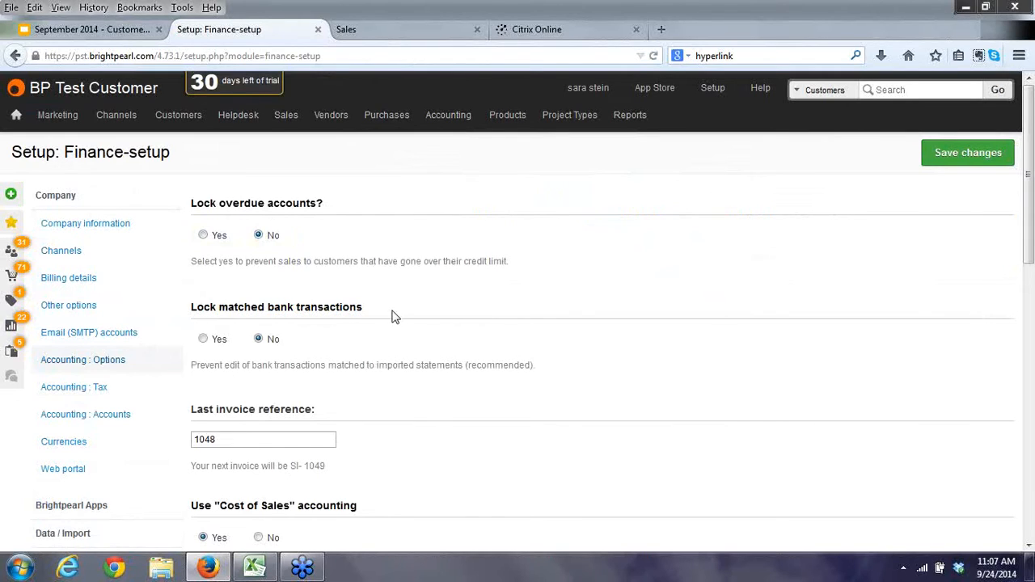
# Scroll to the Last invoice reference field and select its 1048 value, leaving it unchanged.
pyautogui.scroll(-3, 391, 317)
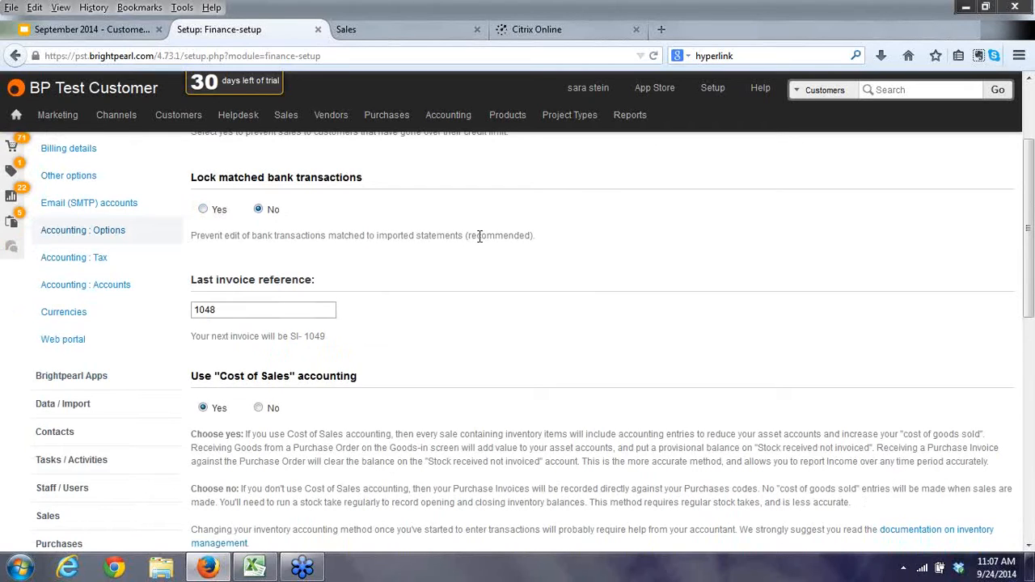
pyautogui.scroll(-3, 466, 268)
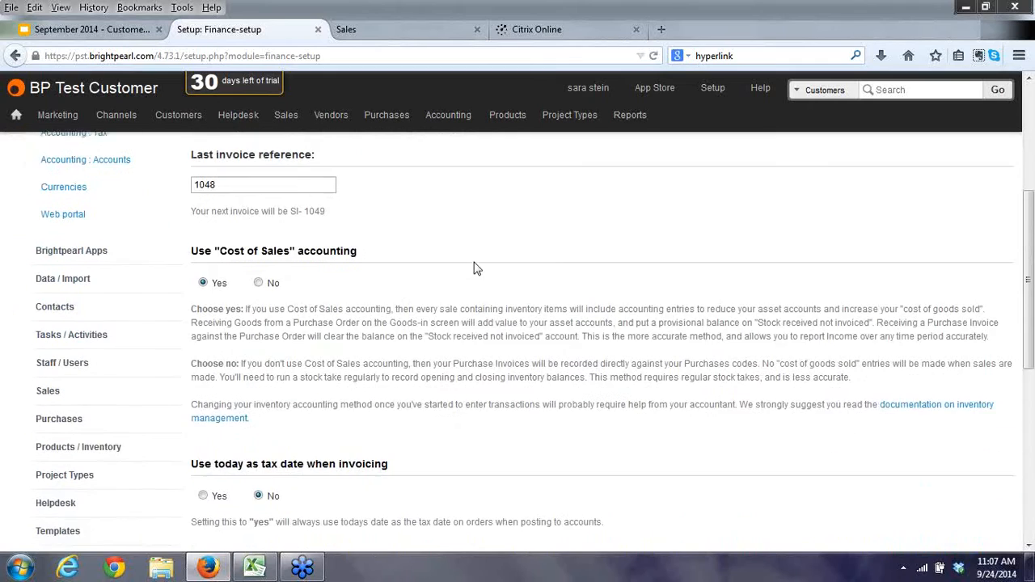
pyautogui.click(263, 179)
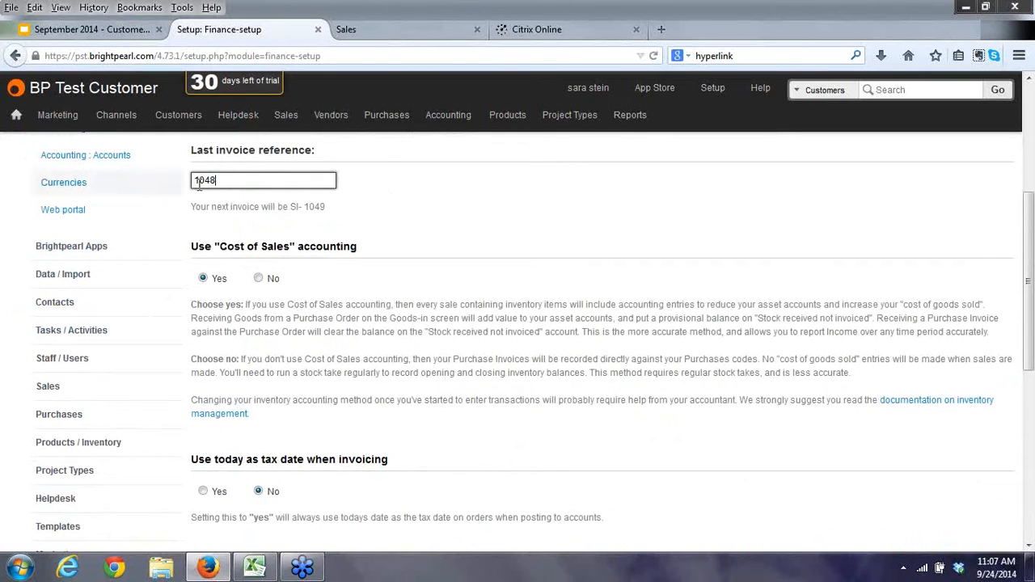
pyautogui.moveTo(252, 183); pyautogui.dragTo(185, 178)
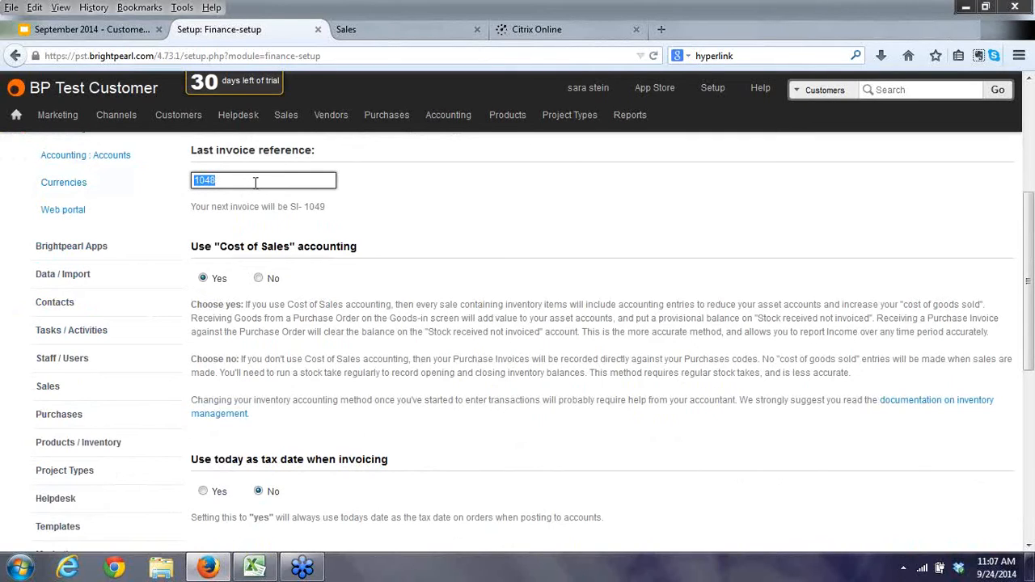
pyautogui.click(224, 181)
pyautogui.moveTo(224, 181); pyautogui.dragTo(195, 179)
pyautogui.click(236, 180)
# Scroll through the Finance-setup options to the tax date and invoicing due date settings.
pyautogui.scroll(-1, 434, 284)
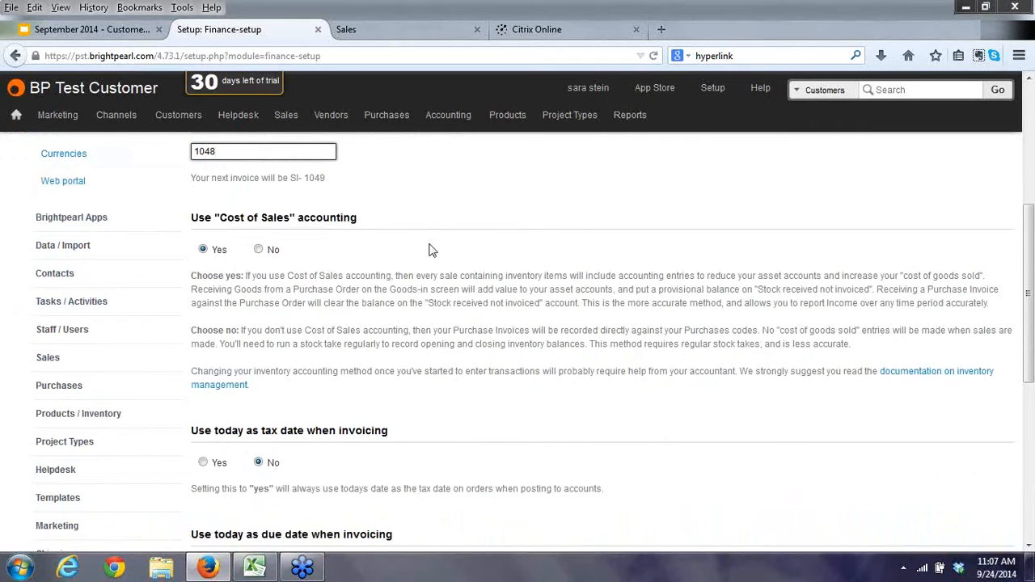
pyautogui.scroll(-2, 429, 248)
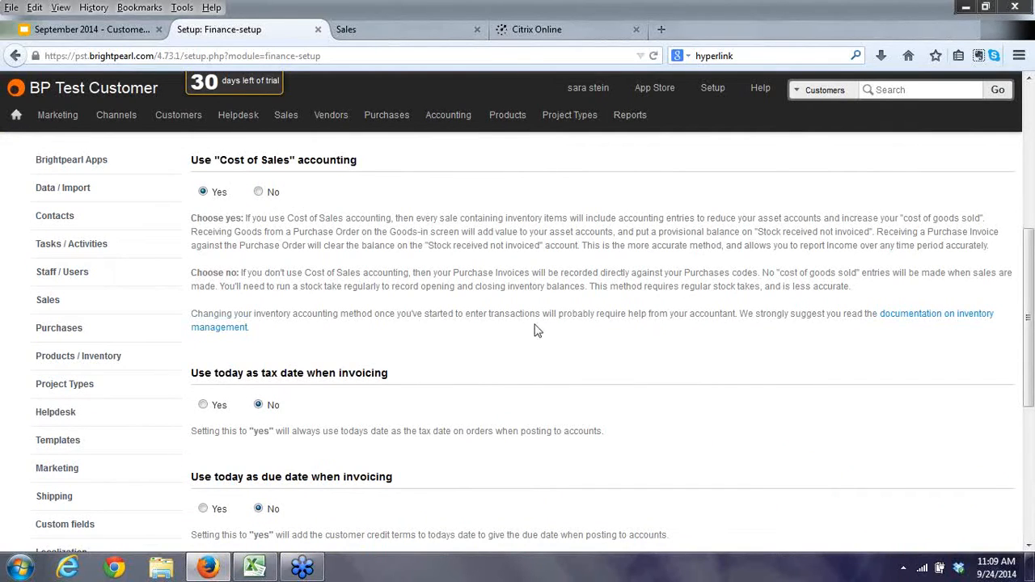
pyautogui.scroll(-1, 534, 324)
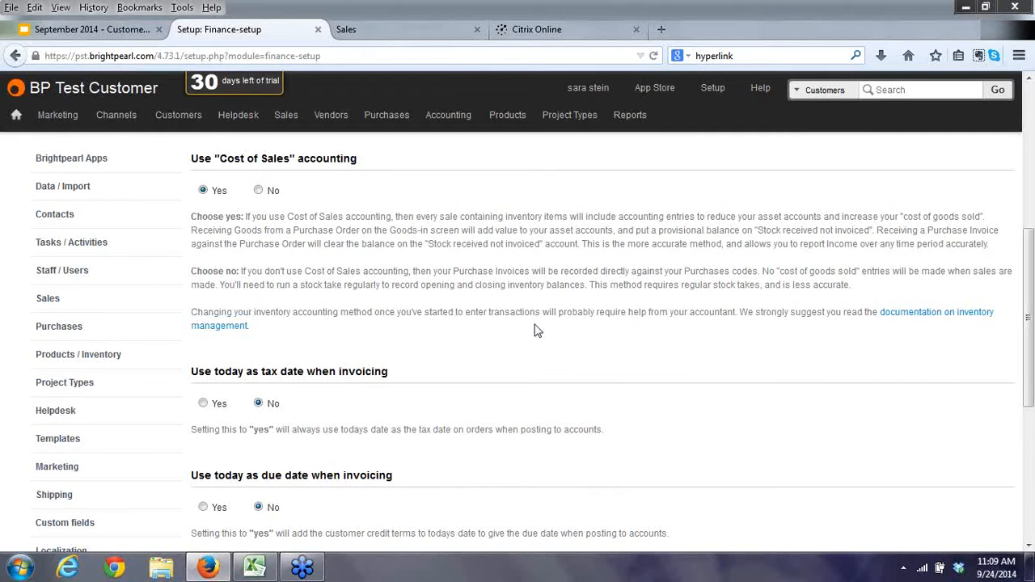
pyautogui.scroll(-2, 536, 331)
pyautogui.scroll(-1, 533, 331)
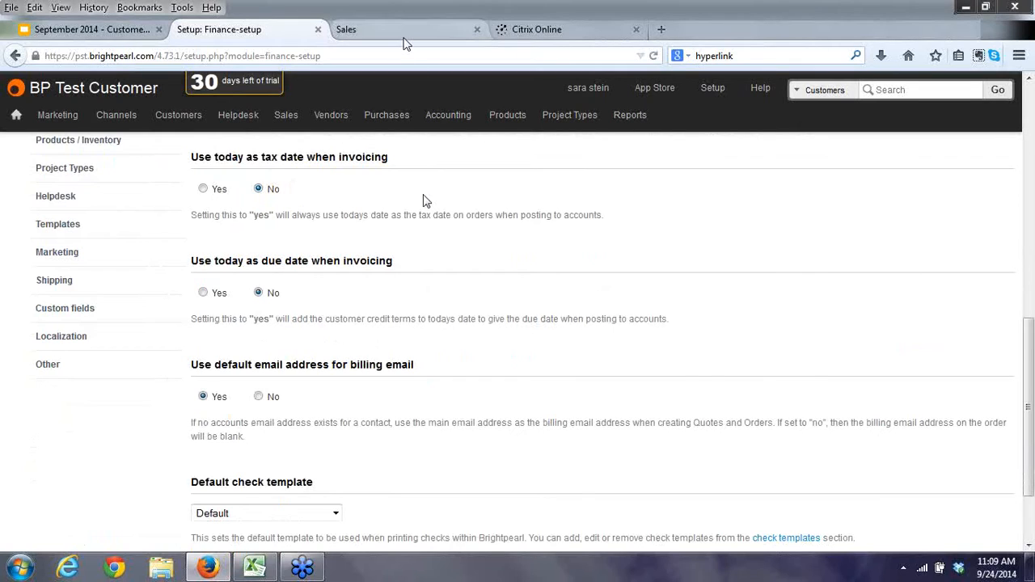
# Start a new sales invoice for the BP Test contact, found by searching 'test'.
pyautogui.click(406, 44)
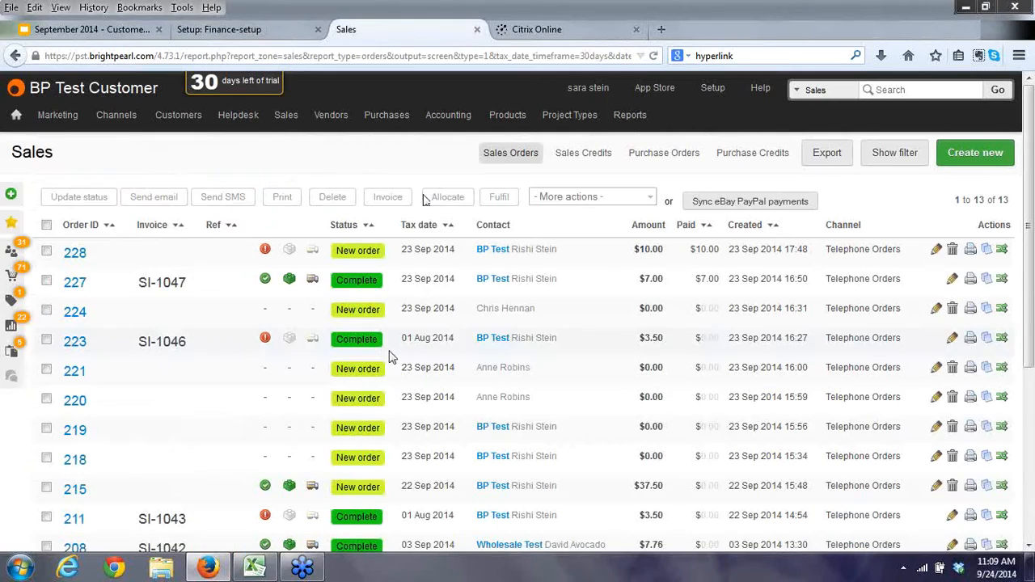
pyautogui.moveTo(289, 123)
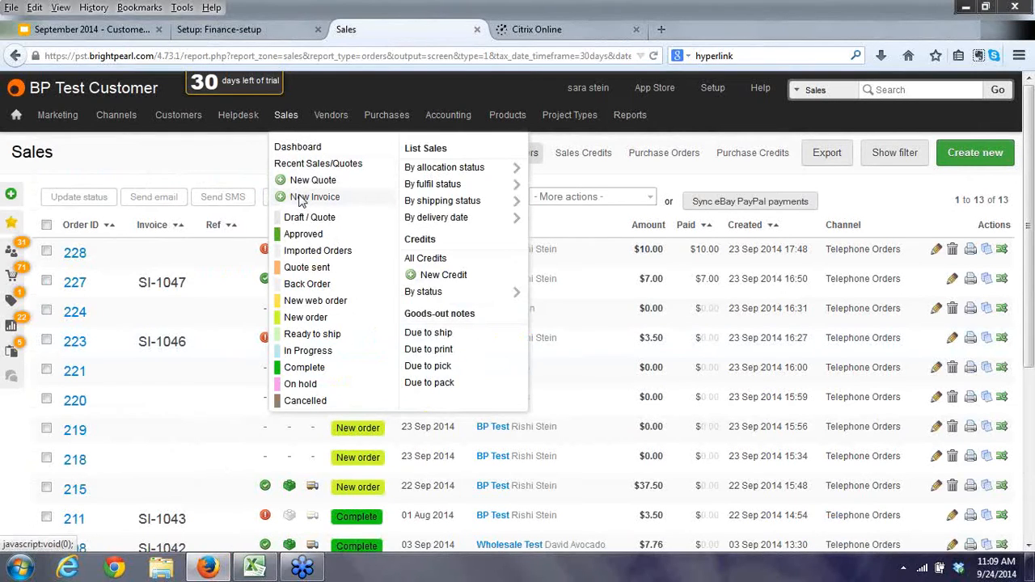
pyautogui.click(300, 202)
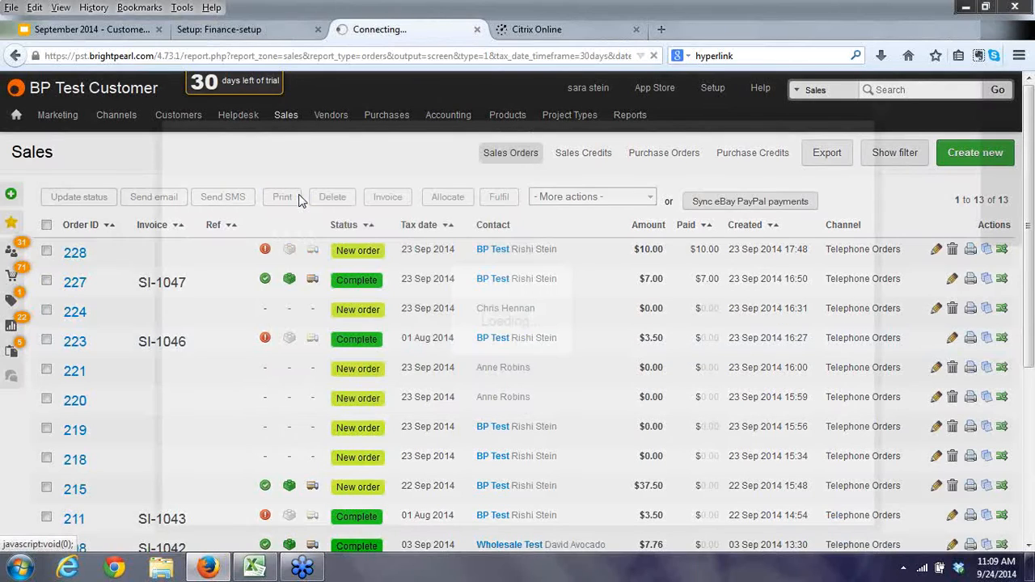
pyautogui.write('test')
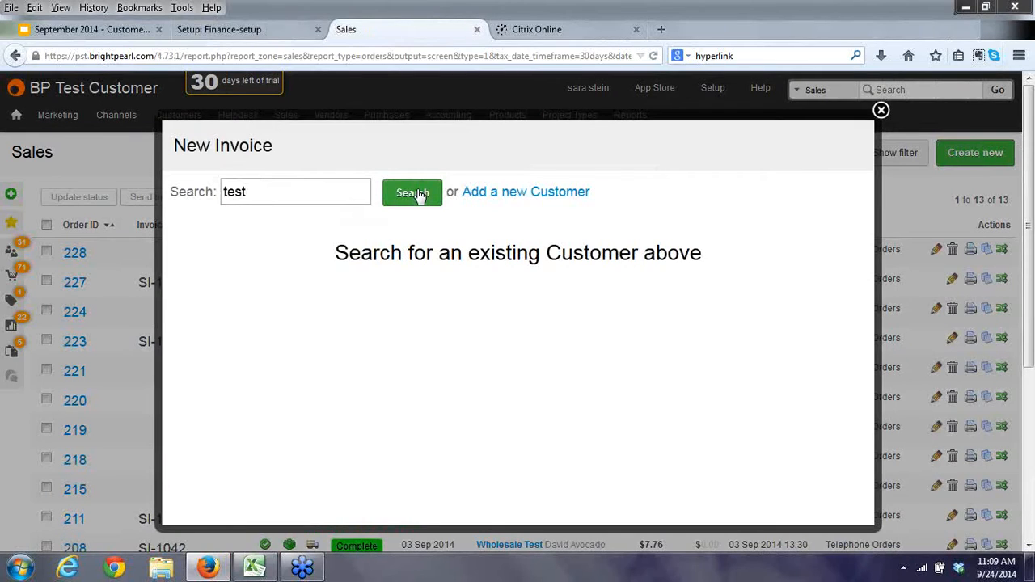
pyautogui.click(412, 192)
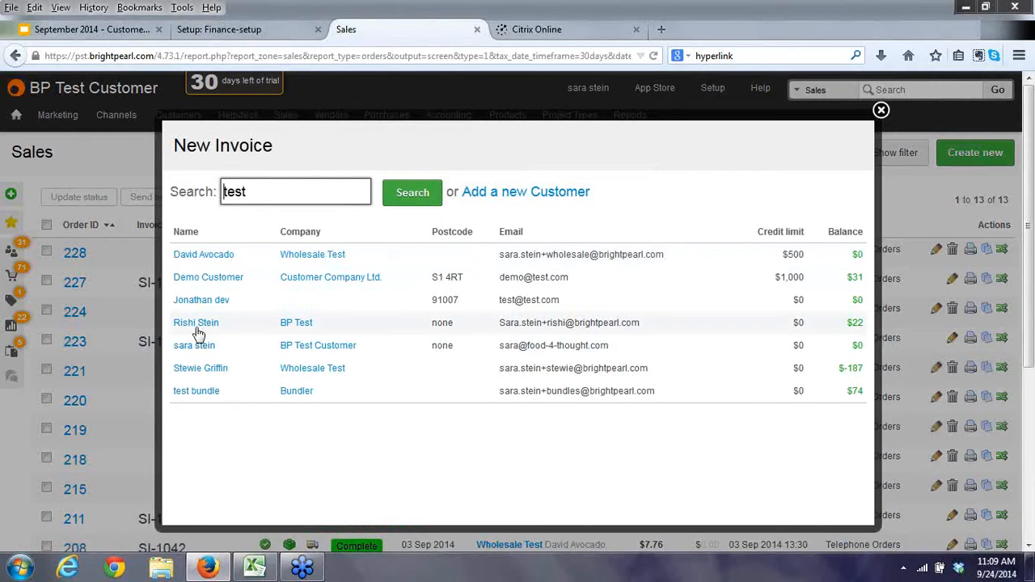
pyautogui.click(196, 325)
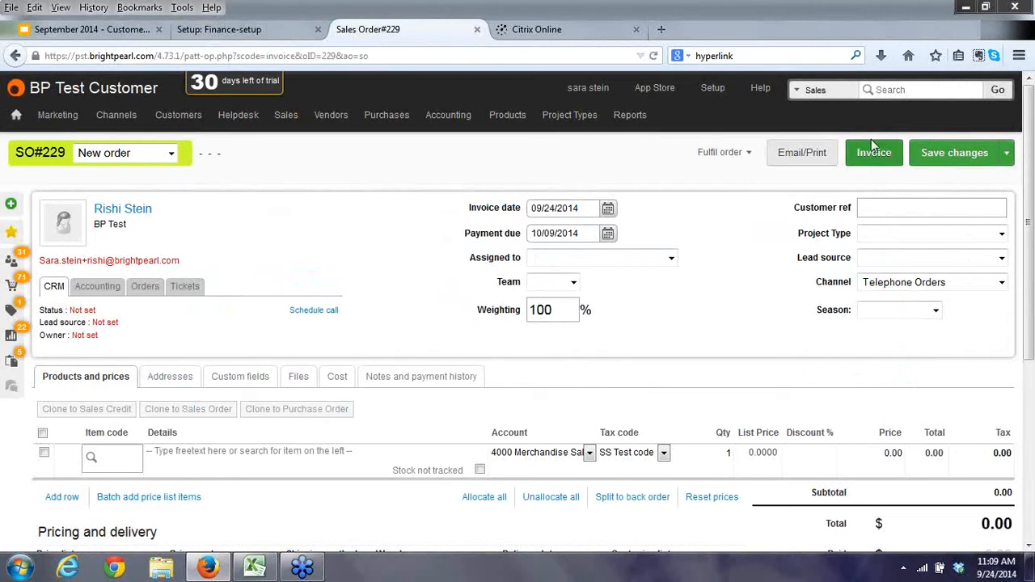
# Date the invoice 1 August 2014 and add a line of 3 Chocolate Bunny.
pyautogui.click(607, 209)
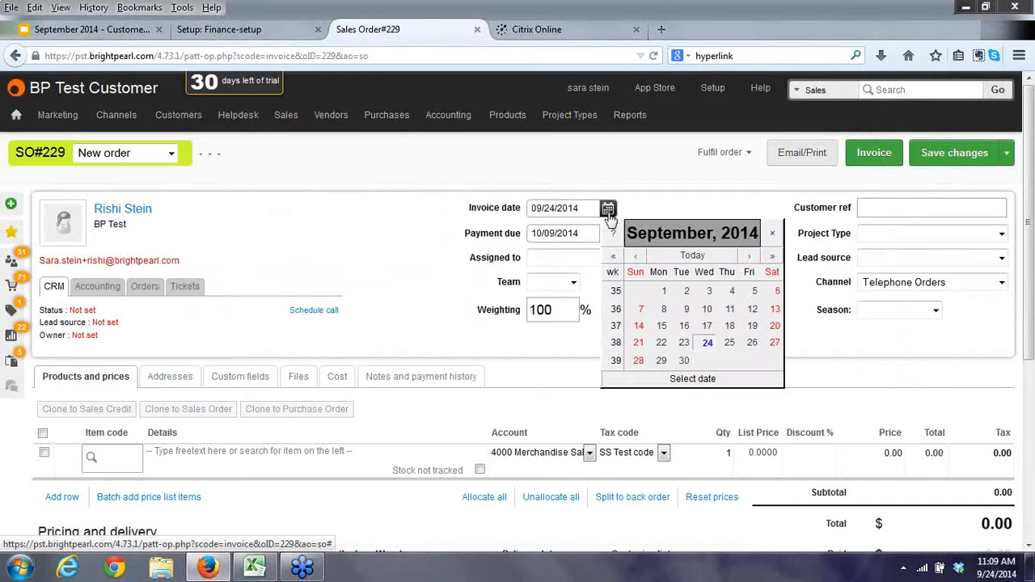
pyautogui.click(636, 255)
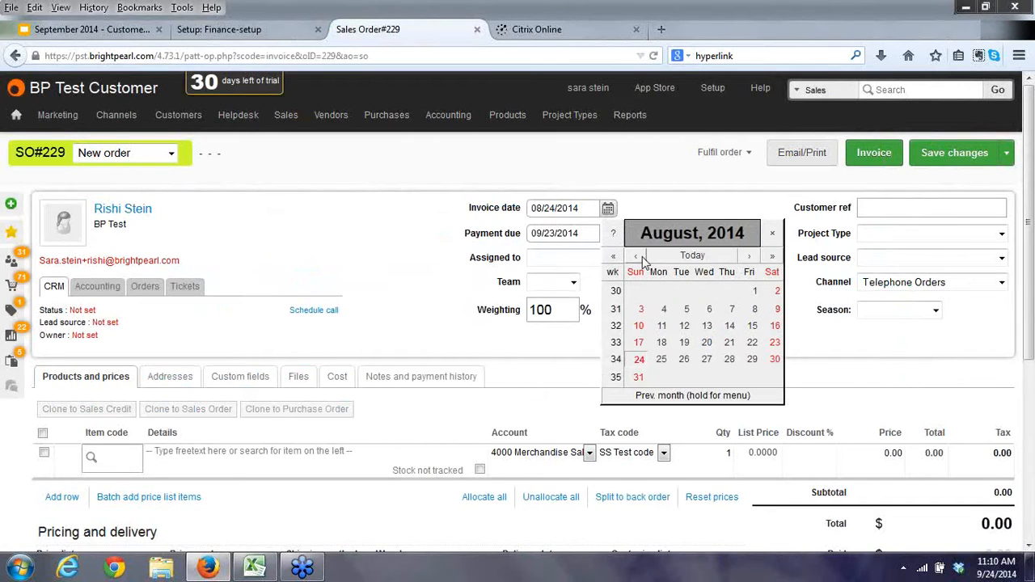
pyautogui.click(755, 294)
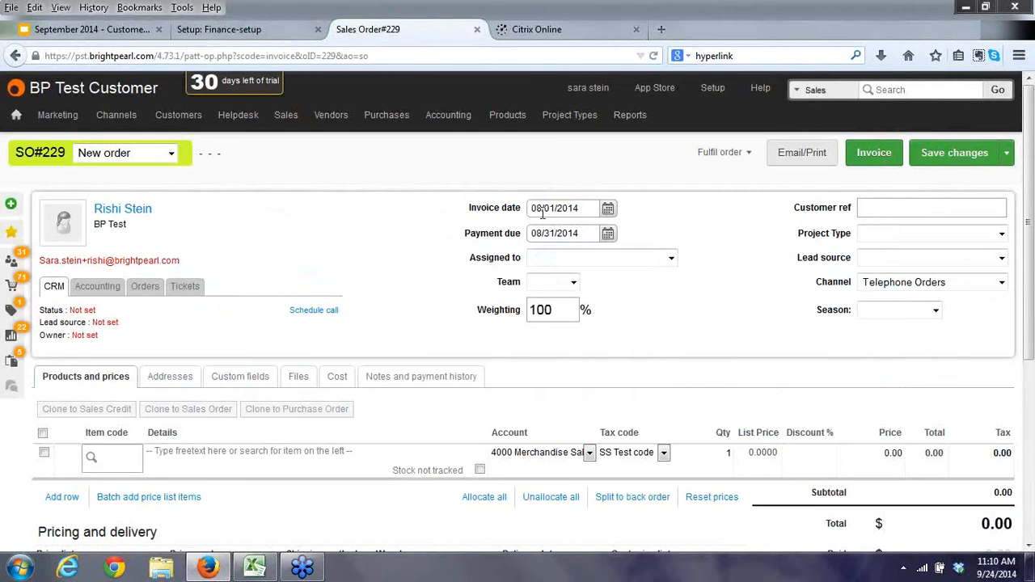
pyautogui.click(118, 456)
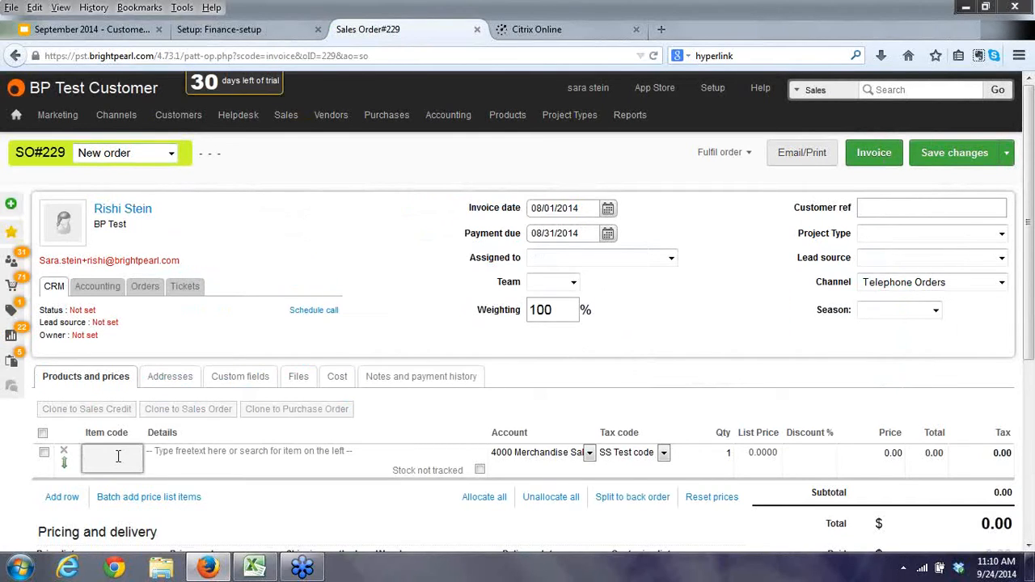
pyautogui.write('choco')
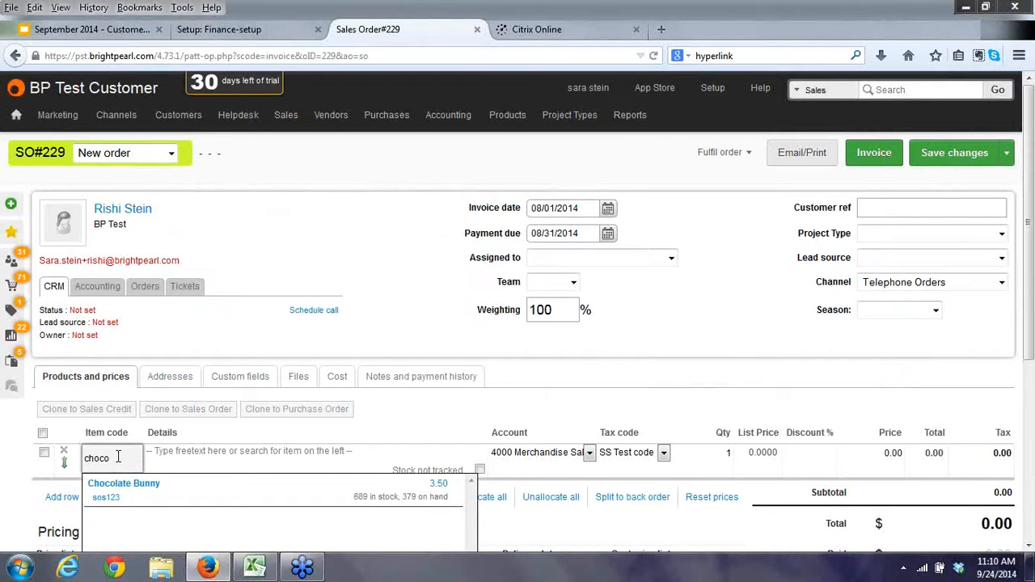
pyautogui.click(124, 483)
pyautogui.write('3')
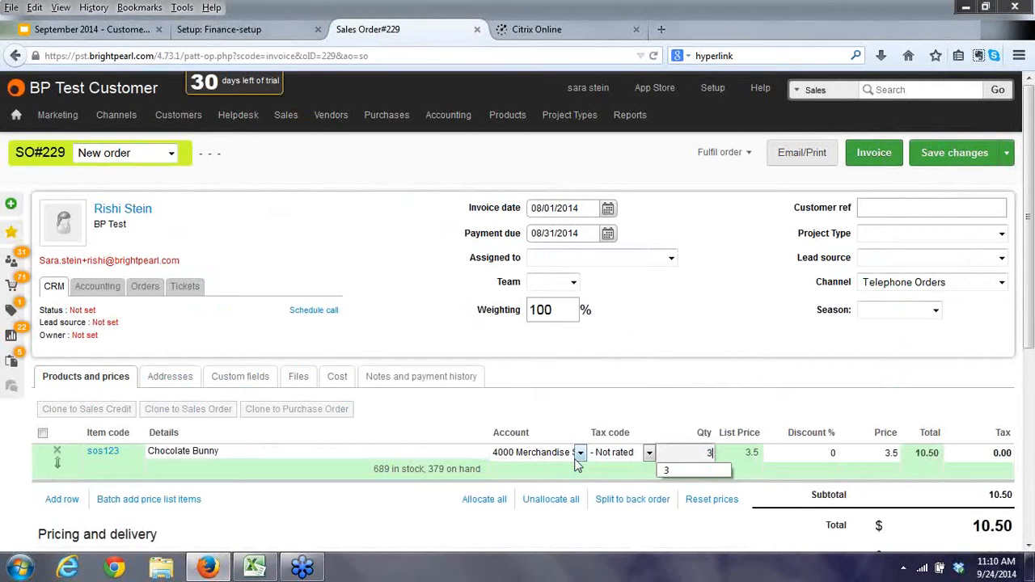
pyautogui.press('Tab')
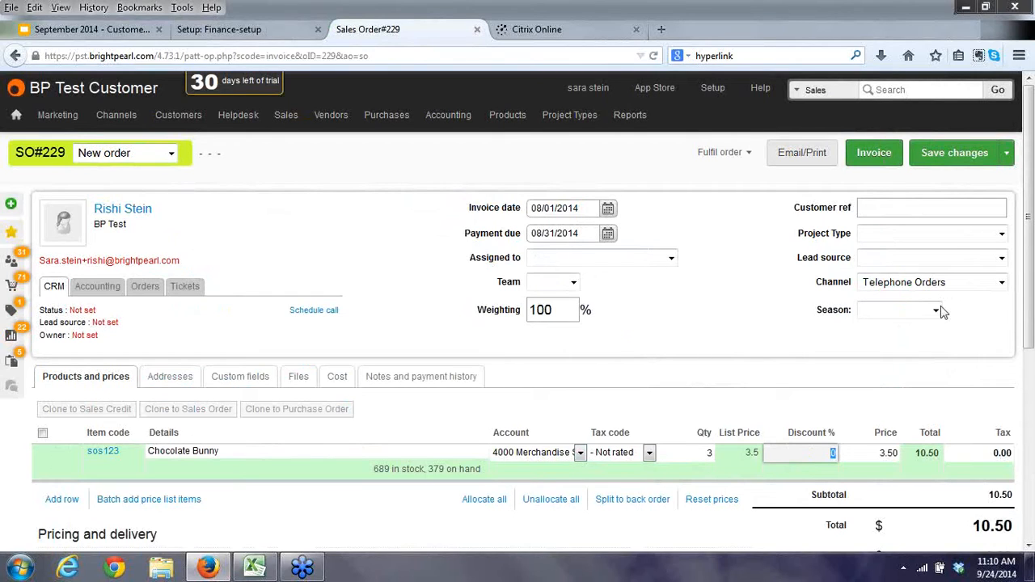
# Save and invoice SO#229, opening the General ledger report in a new tab.
pyautogui.click(942, 162)
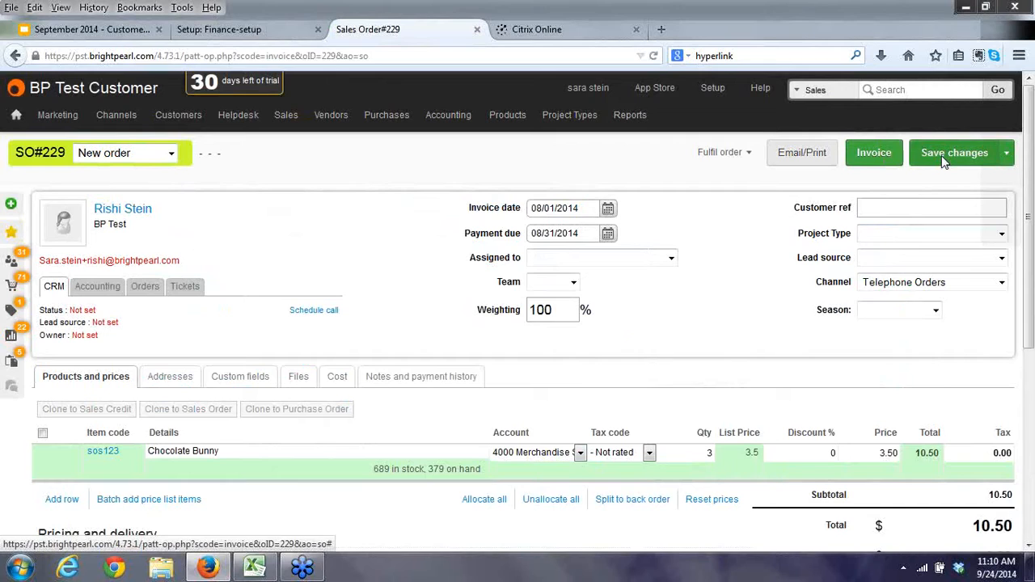
pyautogui.click(943, 161)
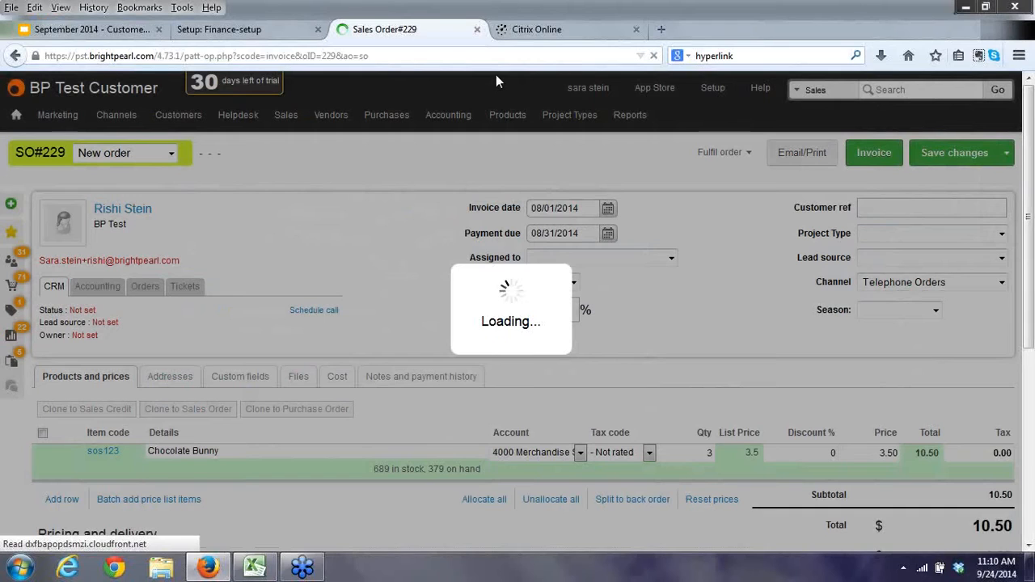
pyautogui.middleClick(654, 167)
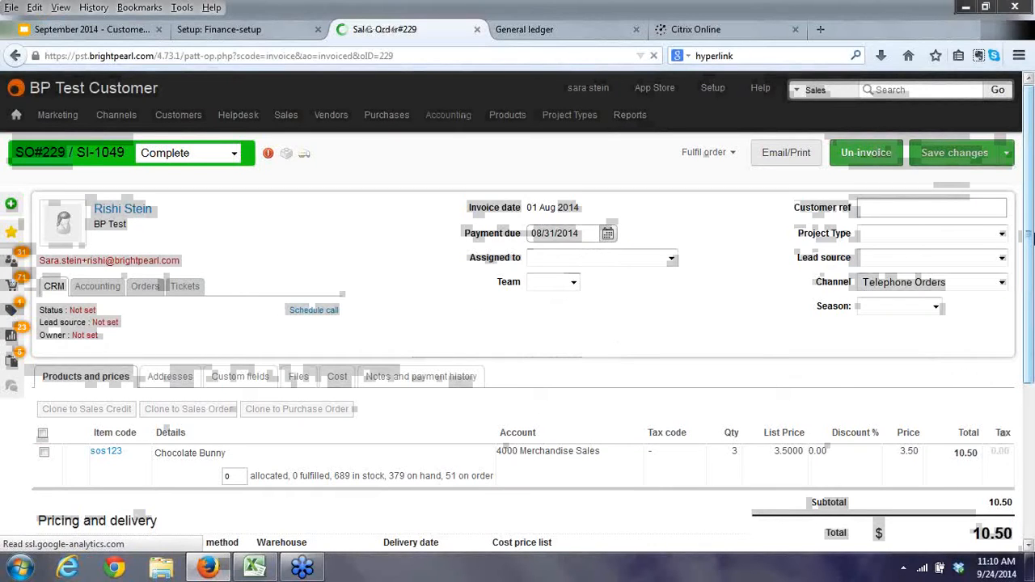
pyautogui.click(947, 158)
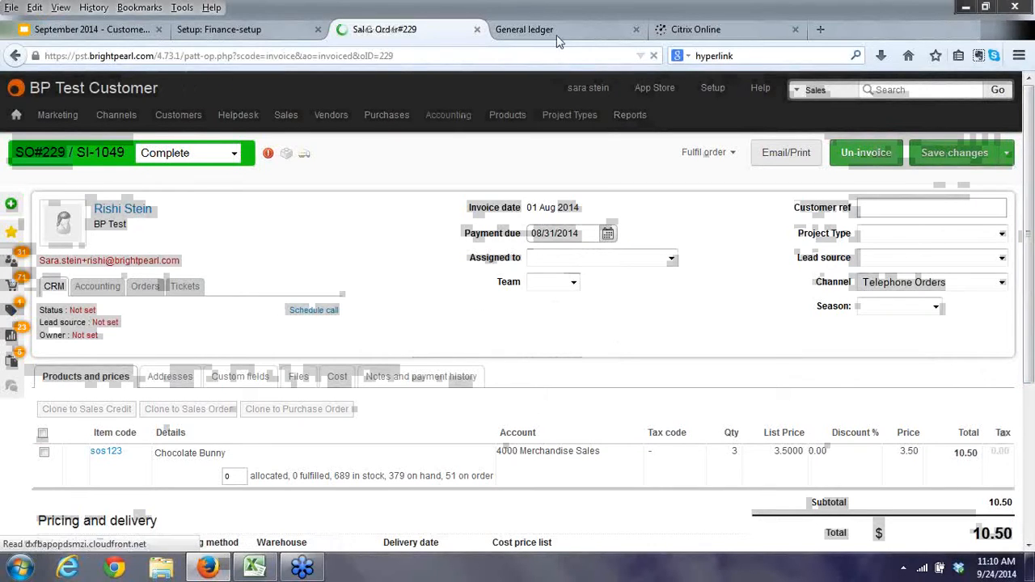
# Open the Income statement and drill into the Aug 14 Merchandise Sales total of 49.16.
pyautogui.click(552, 36)
pyautogui.press('F5')
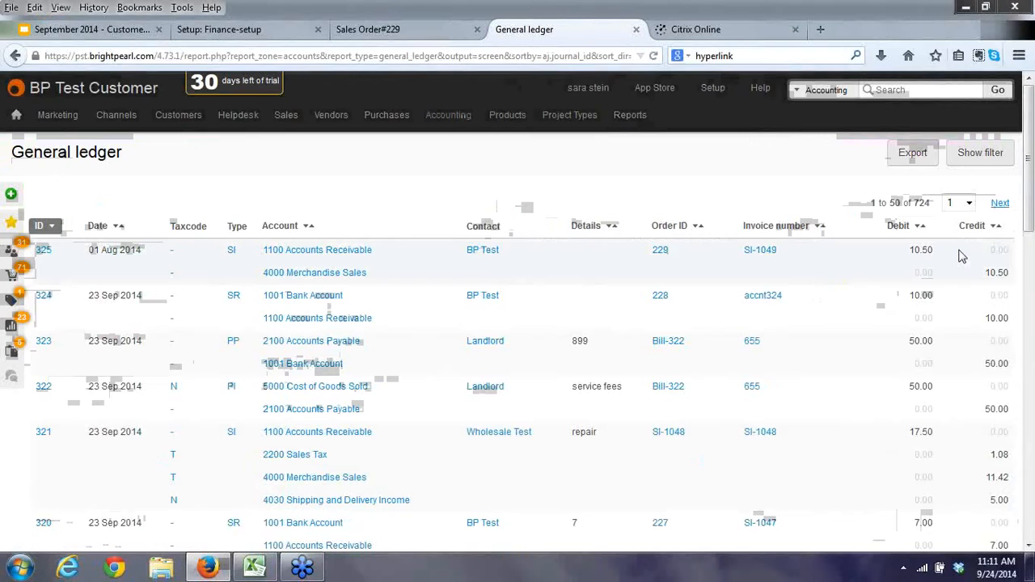
pyautogui.click(631, 120)
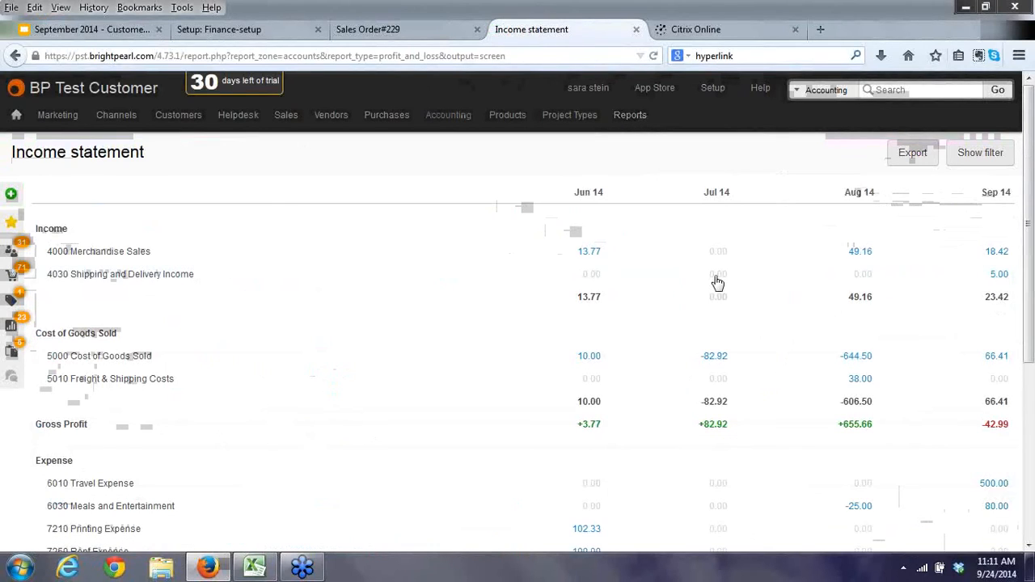
pyautogui.click(860, 253)
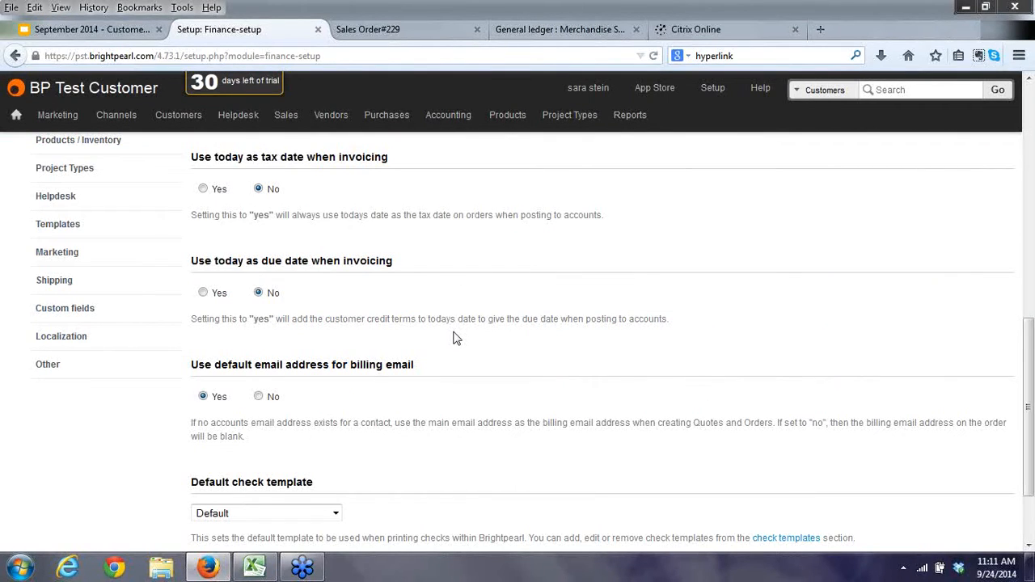
# Bring the Merchandise Sales general ledger tab back to the front.
pyautogui.click(560, 29)
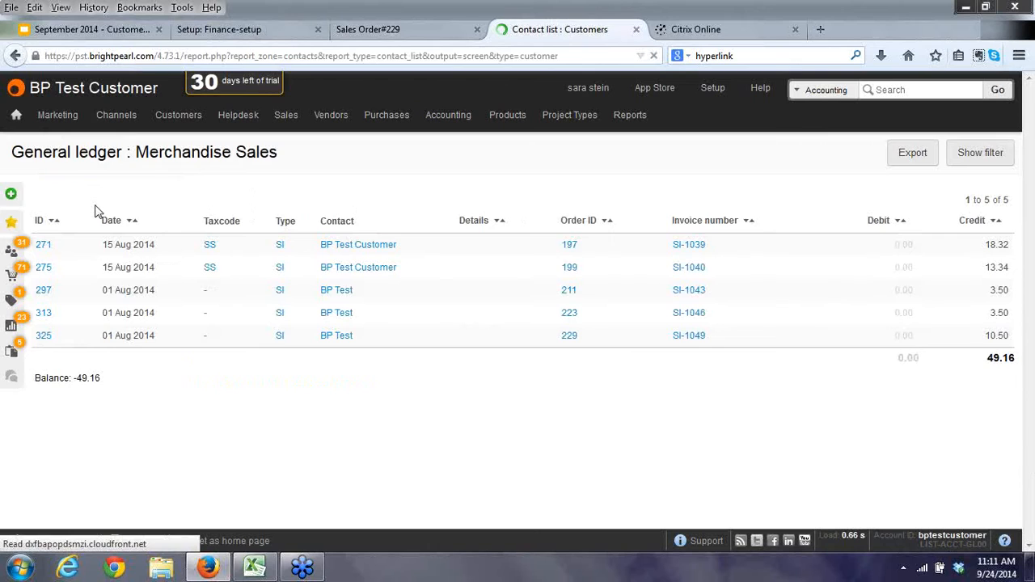
# Give the first customer 15-day credit terms, save, and return to SO#229.
pyautogui.click(180, 418)
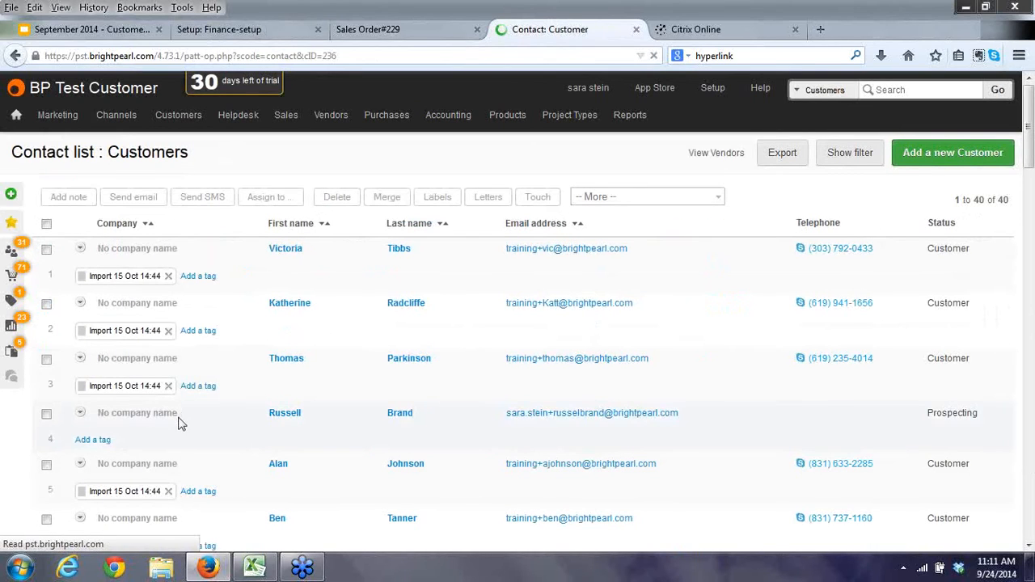
pyautogui.click(157, 247)
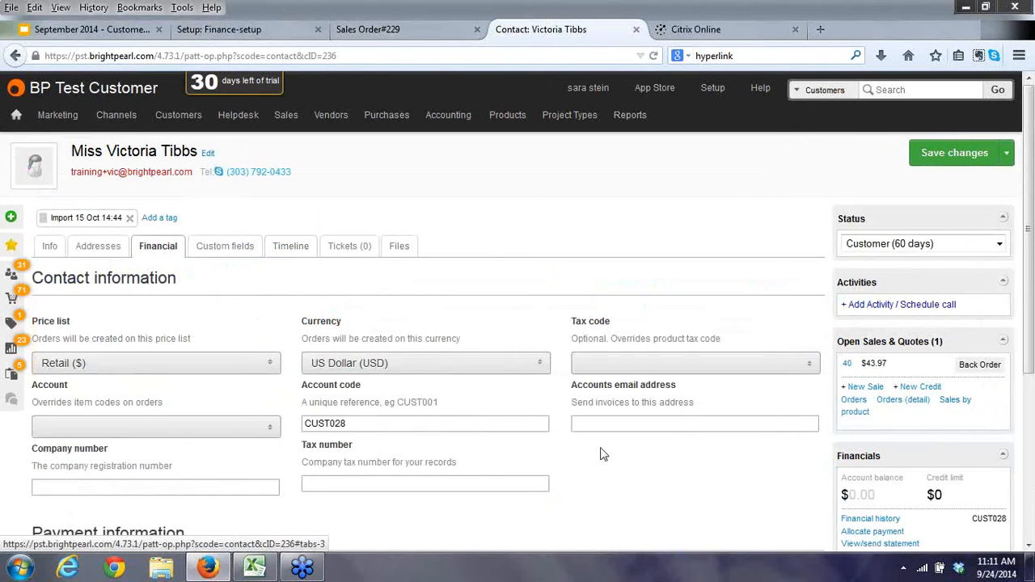
pyautogui.moveTo(1029, 305); pyautogui.dragTo(1032, 390)
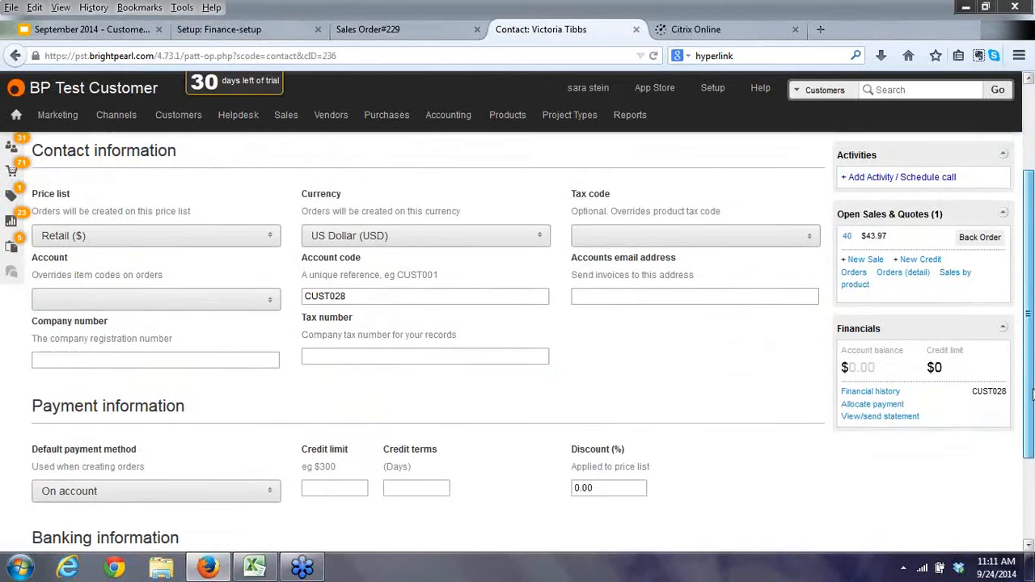
pyautogui.click(432, 489)
pyautogui.write('15')
pyautogui.moveTo(1029, 307); pyautogui.dragTo(1027, 218)
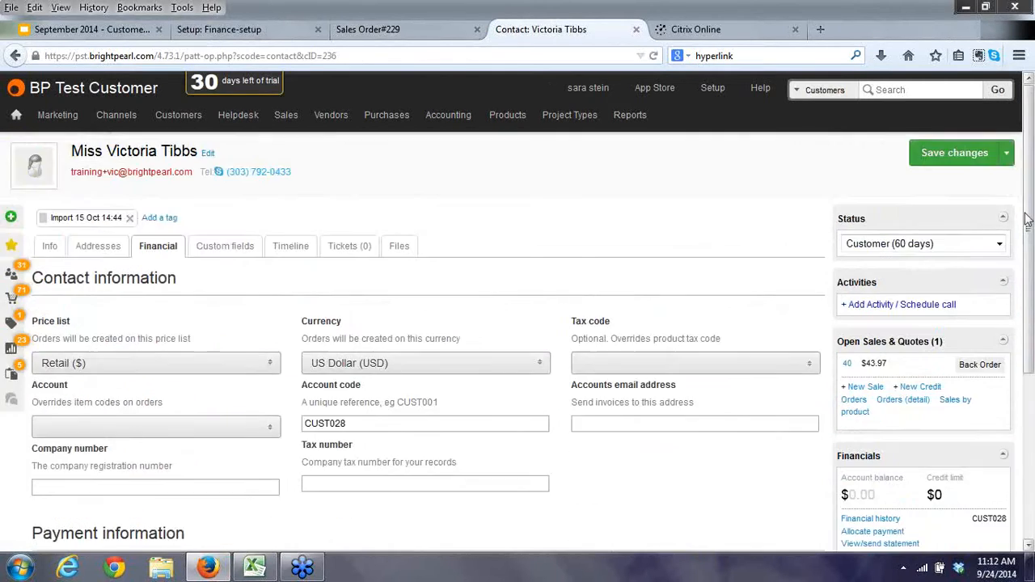
pyautogui.click(958, 152)
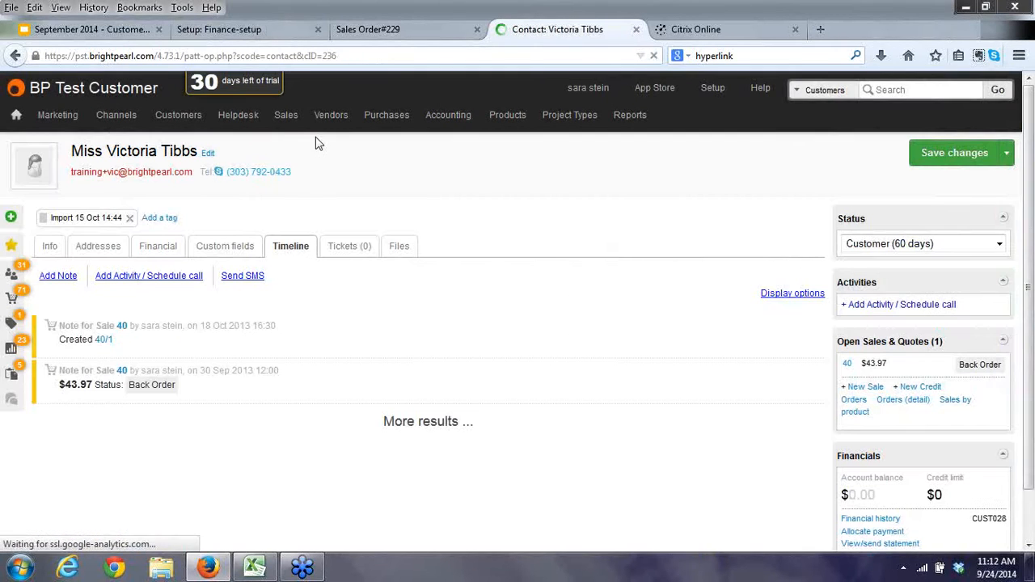
pyautogui.click(372, 30)
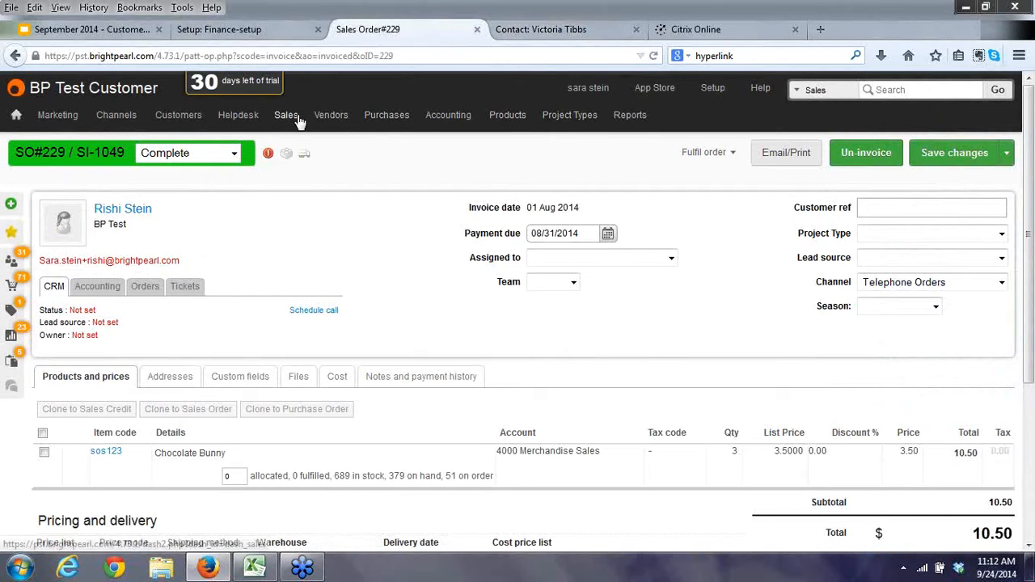
# Create new invoice SO#230 for the customer found by name, then return to Finance-setup.
pyautogui.moveTo(287, 116)
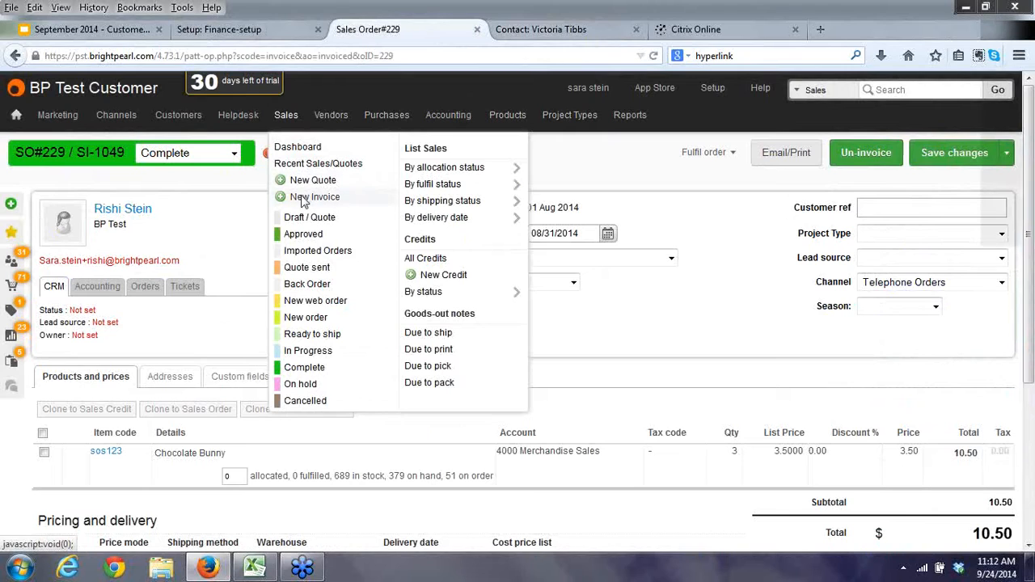
pyautogui.click(304, 200)
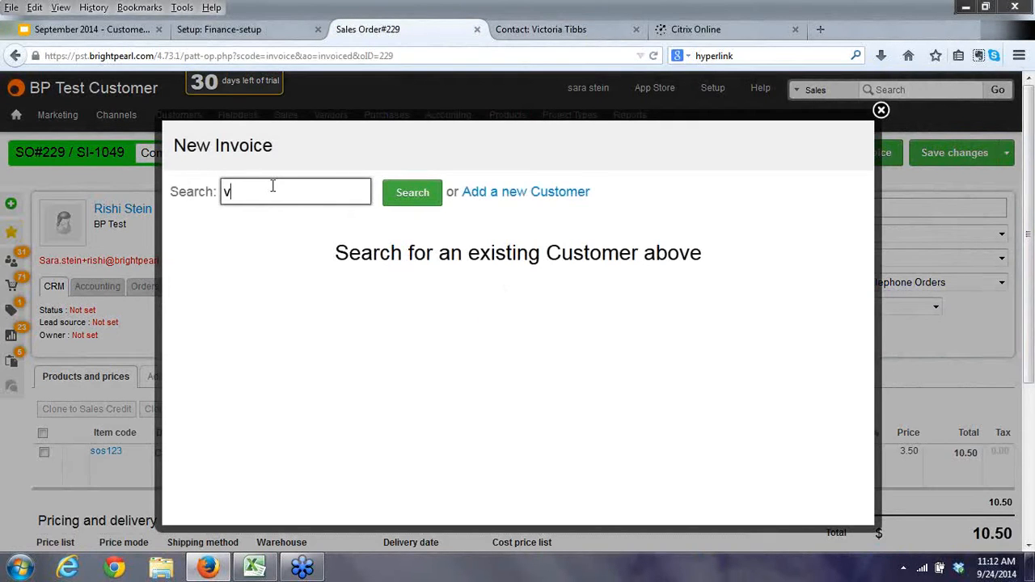
pyautogui.click(416, 194)
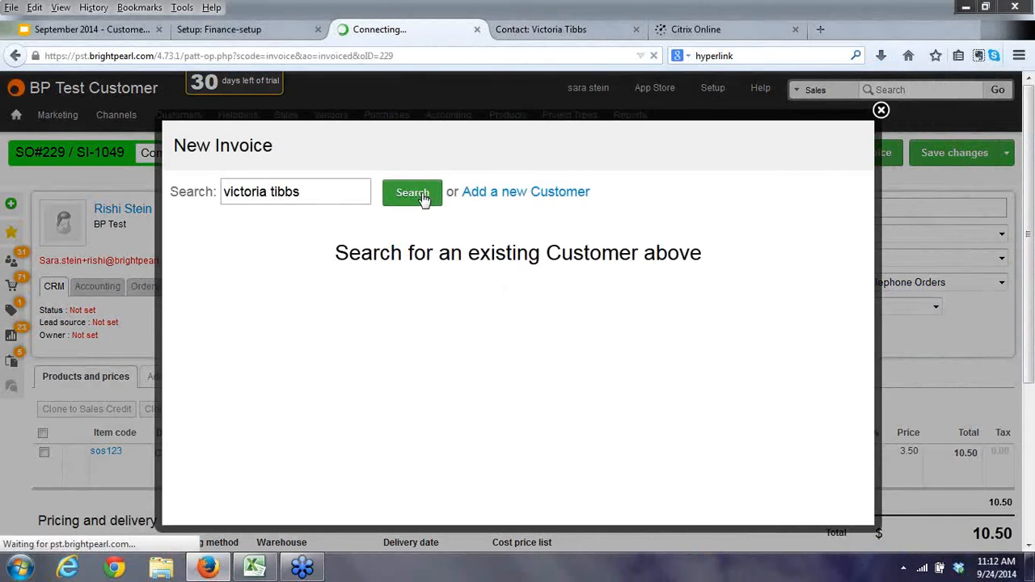
pyautogui.click(214, 256)
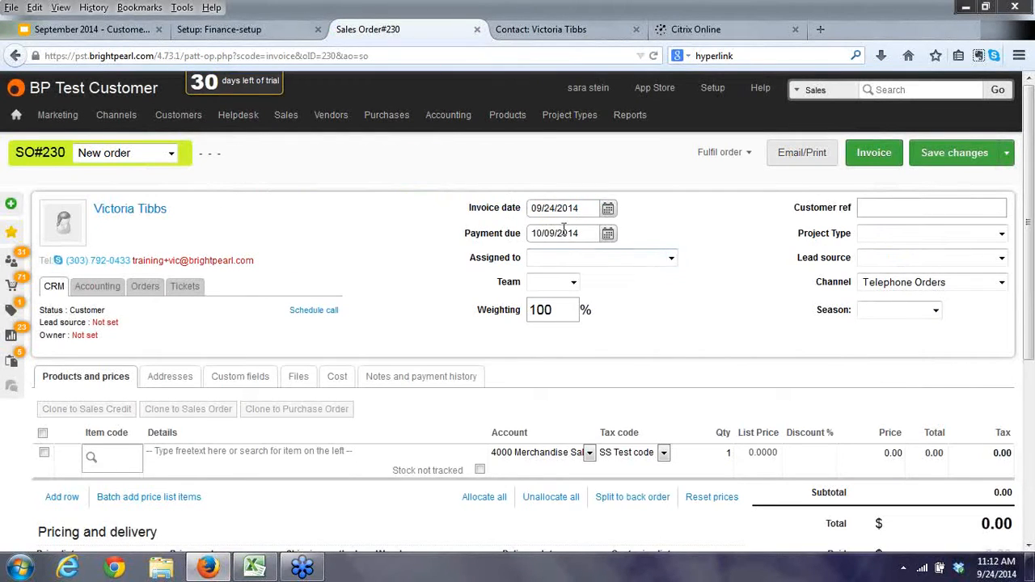
pyautogui.click(208, 34)
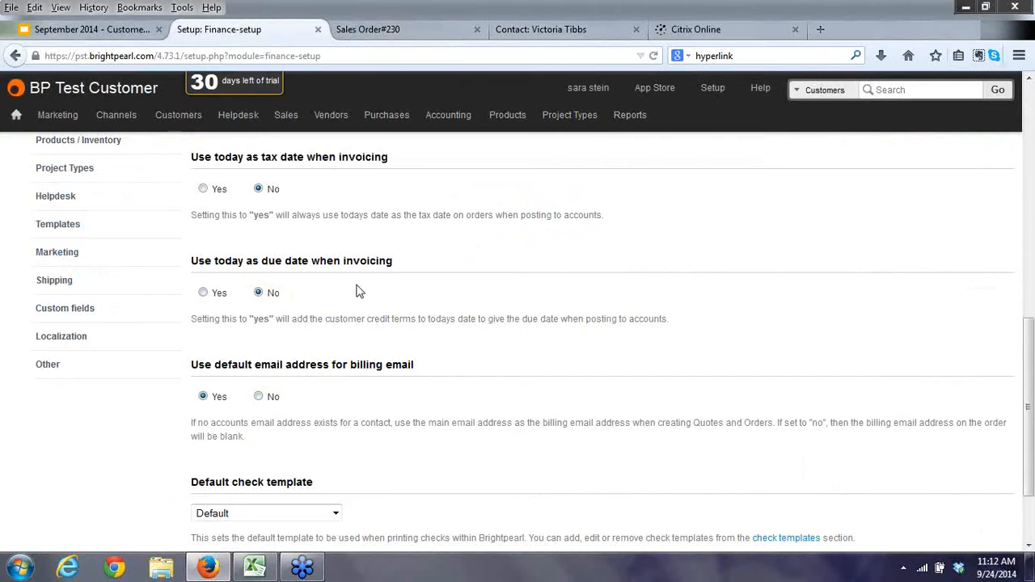
pyautogui.scroll(-3, 358, 292)
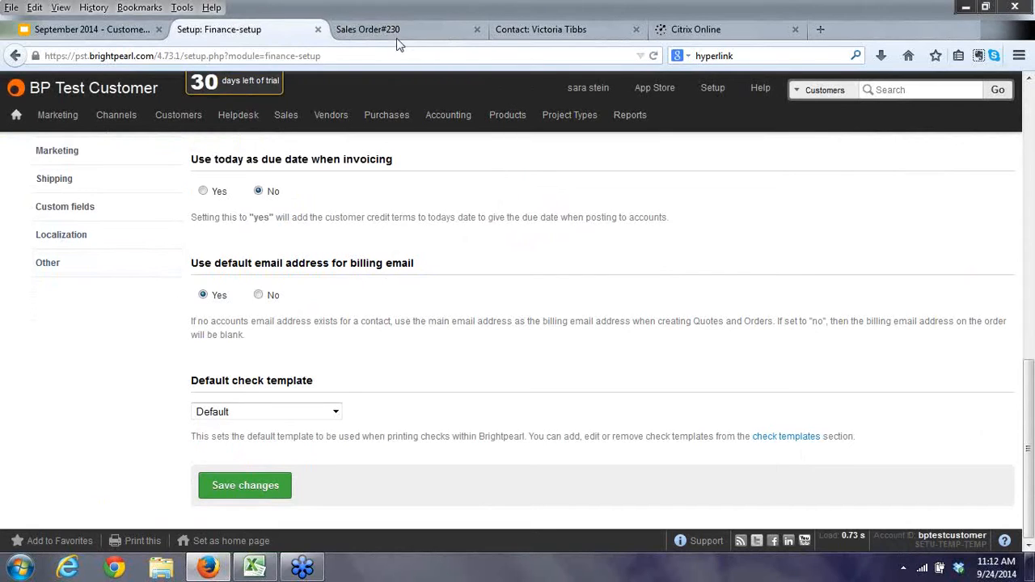
pyautogui.click(543, 26)
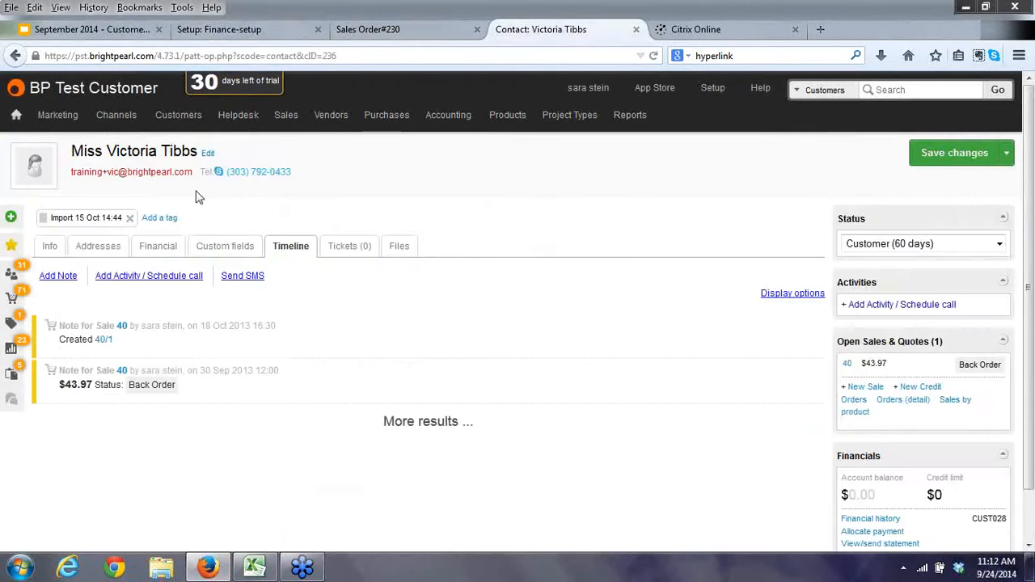
pyautogui.click(50, 250)
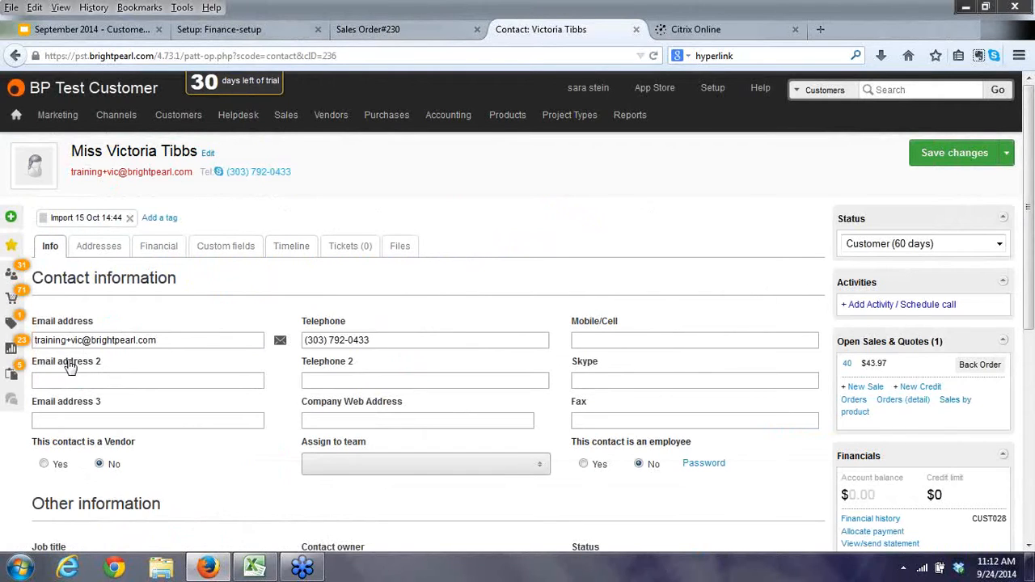
pyautogui.click(154, 250)
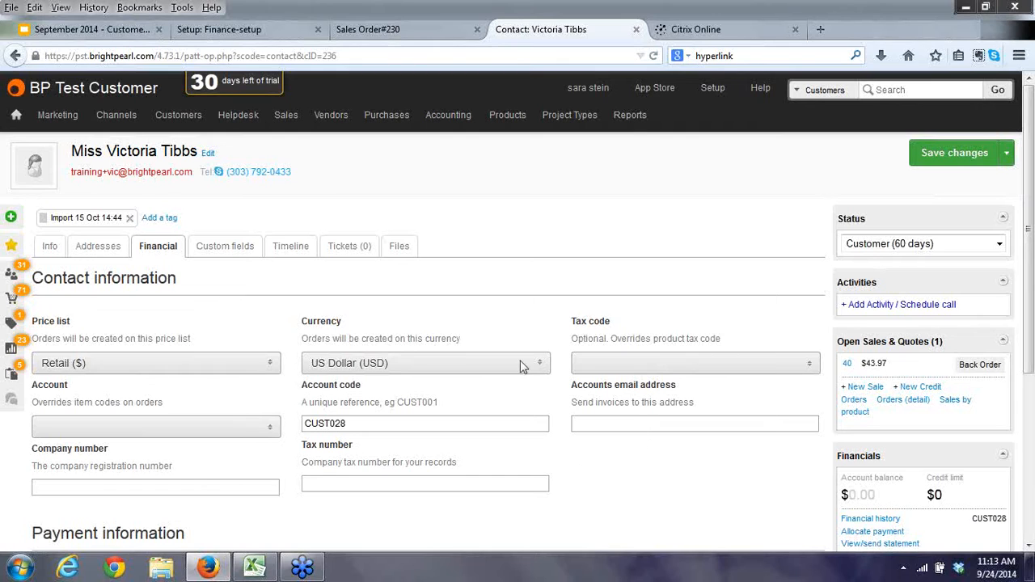
pyautogui.click(233, 30)
pyautogui.click(203, 296)
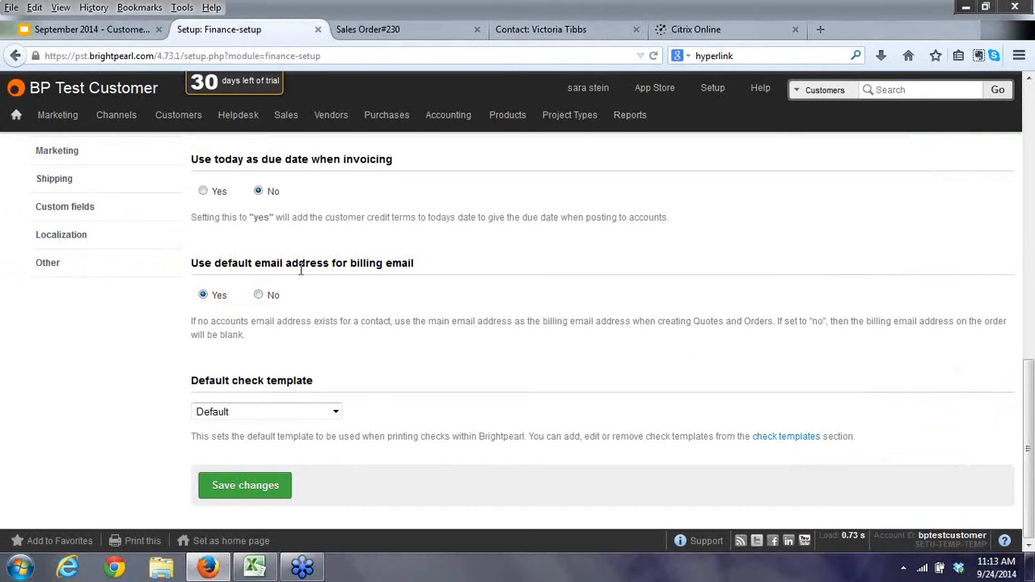
pyautogui.click(398, 34)
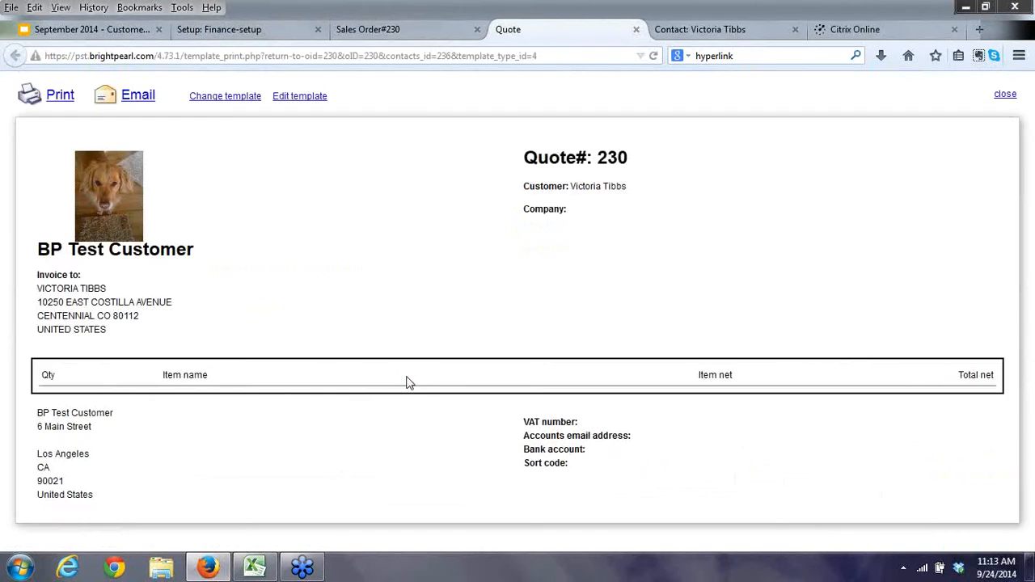
pyautogui.click(136, 96)
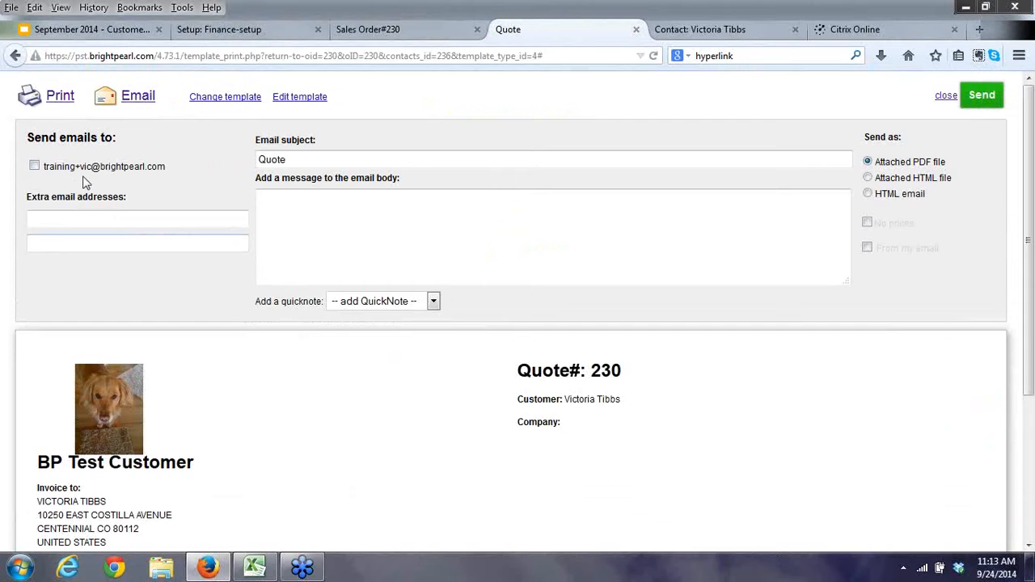
pyautogui.click(636, 30)
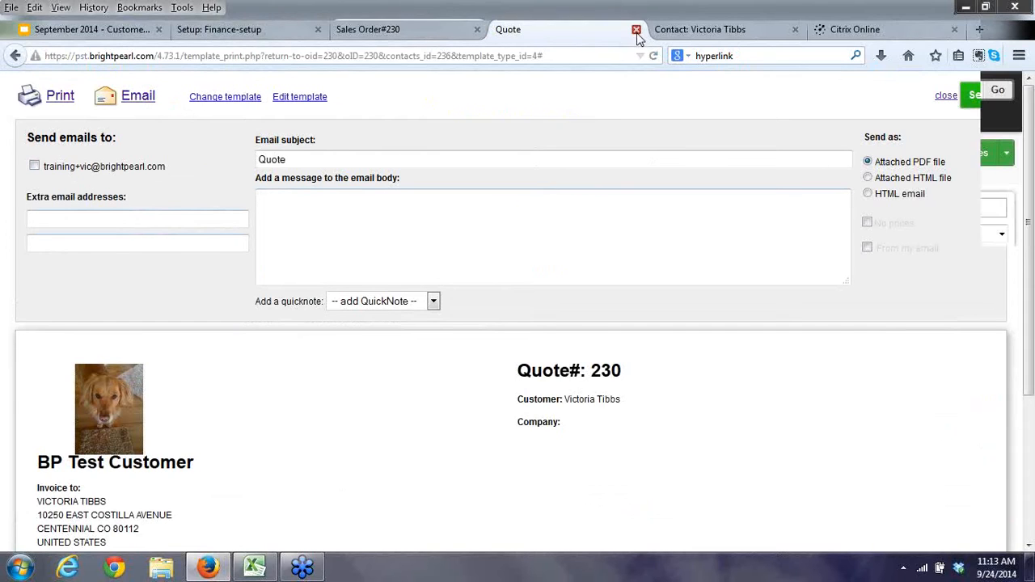
pyautogui.click(262, 37)
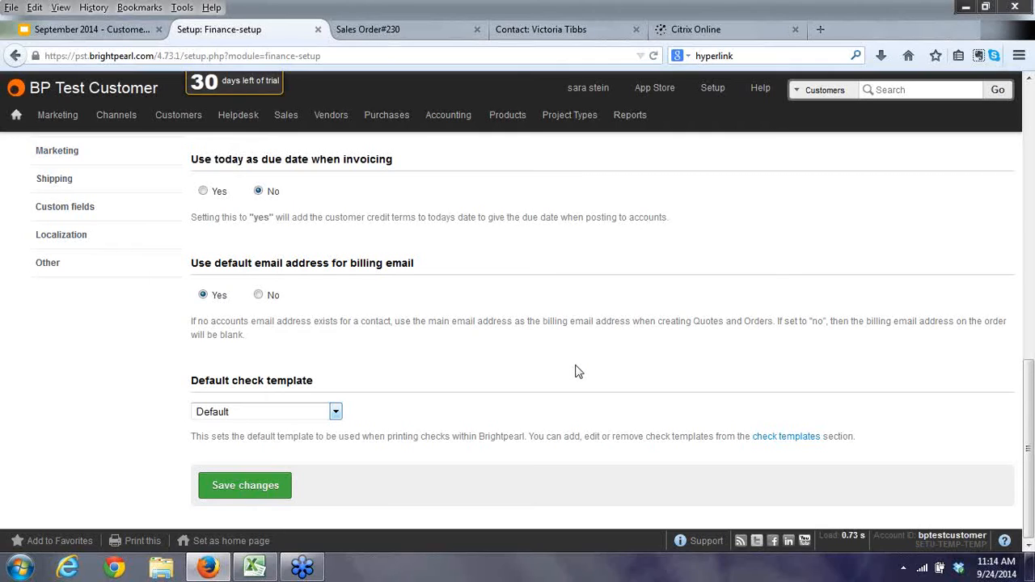
pyautogui.click(335, 414)
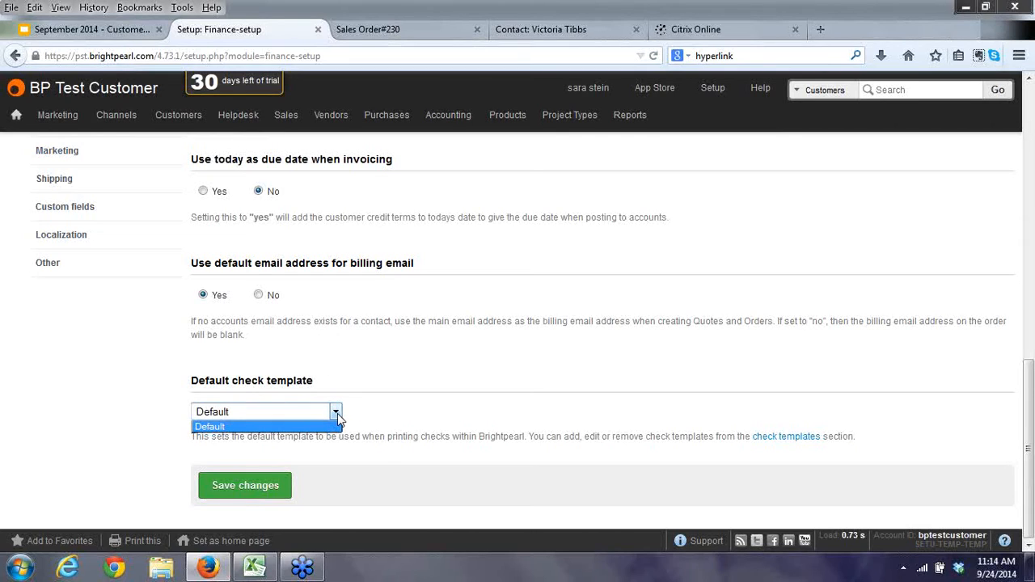
pyautogui.click(337, 418)
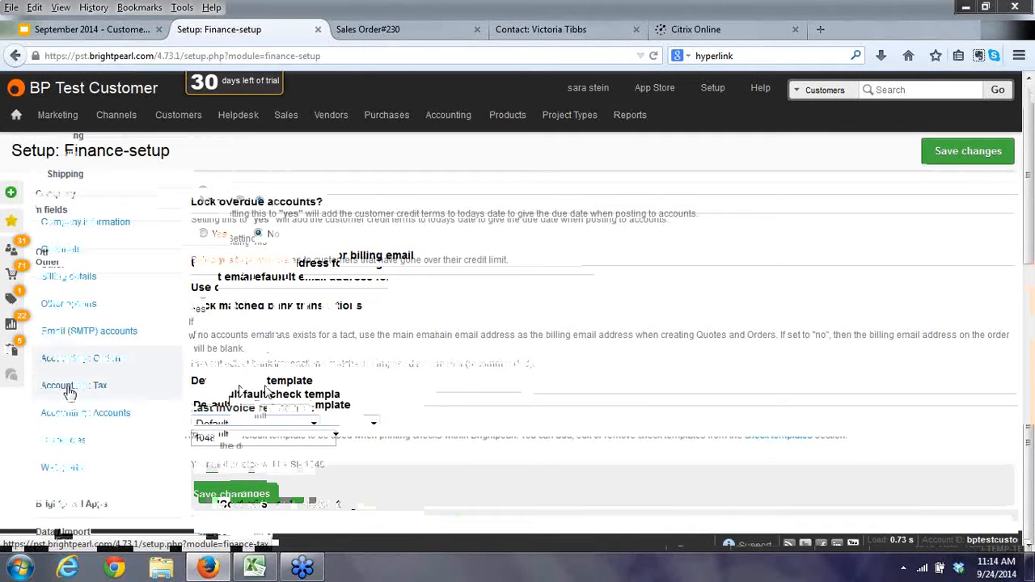
# Check the order's tax code under Accounting : Tax unchanged, then go to Accounting : Accounts.
pyautogui.click(70, 392)
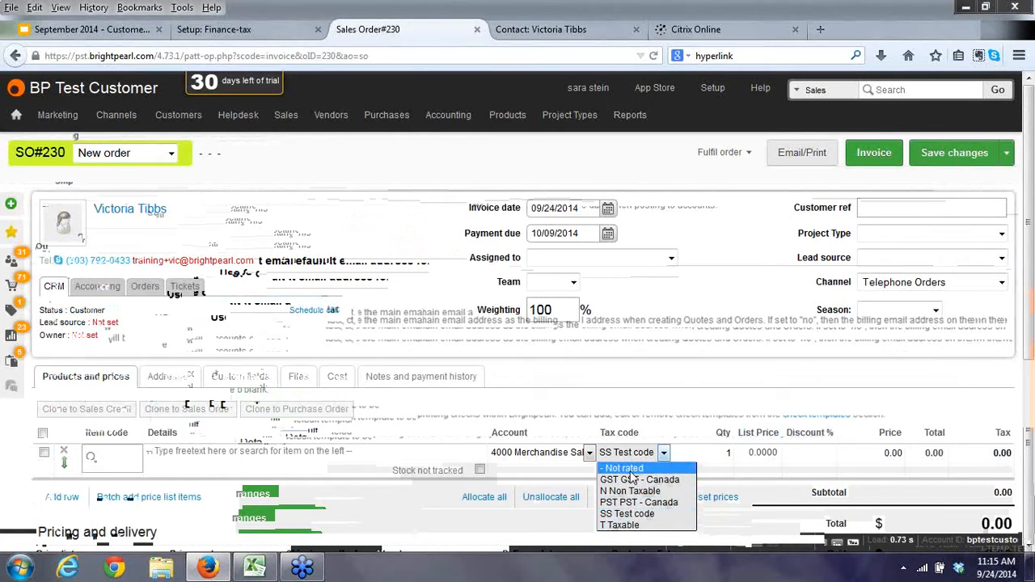
pyautogui.click(673, 397)
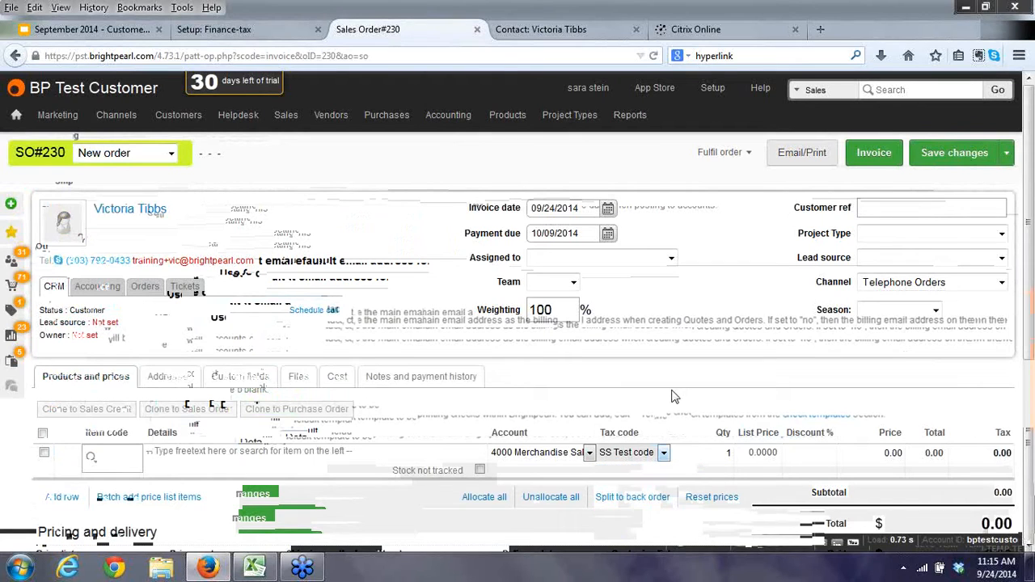
pyautogui.click(215, 30)
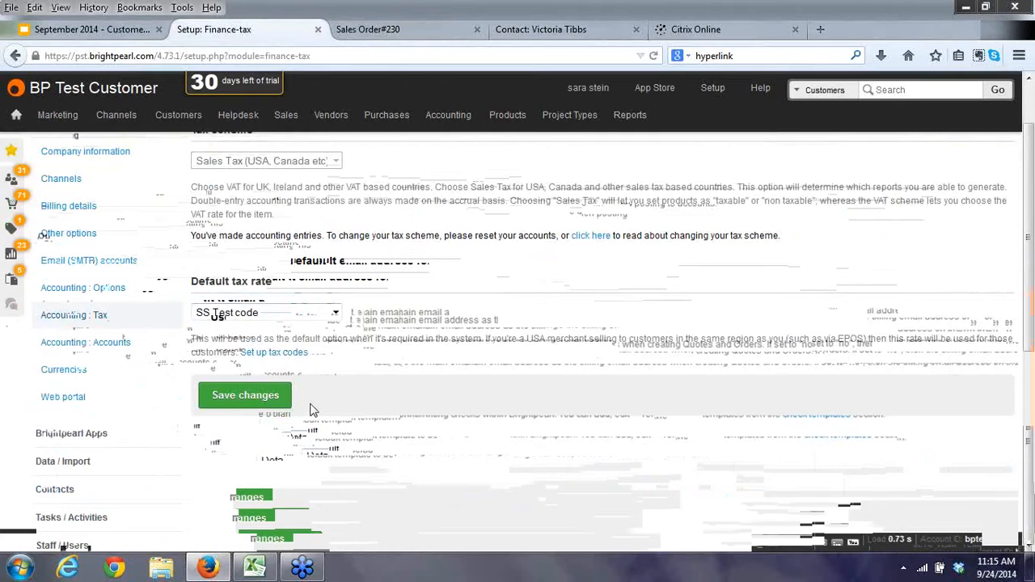
pyautogui.click(68, 346)
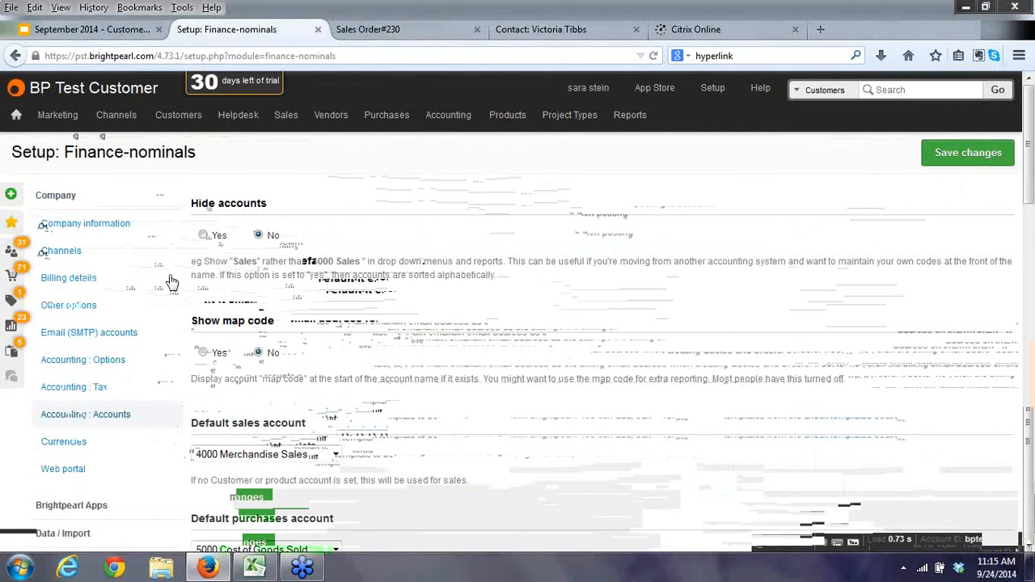
# Highlight the '4000 Sales' example in the Hide accounts text, scroll the nominals page, and return to SO#230.
pyautogui.moveTo(311, 262); pyautogui.dragTo(360, 264)
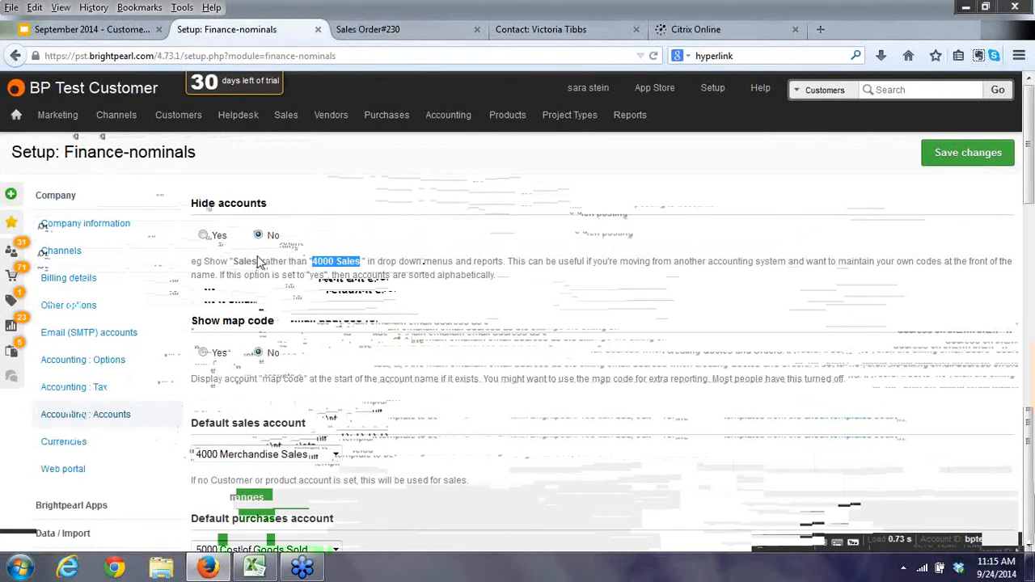
pyautogui.moveTo(232, 261); pyautogui.dragTo(257, 261)
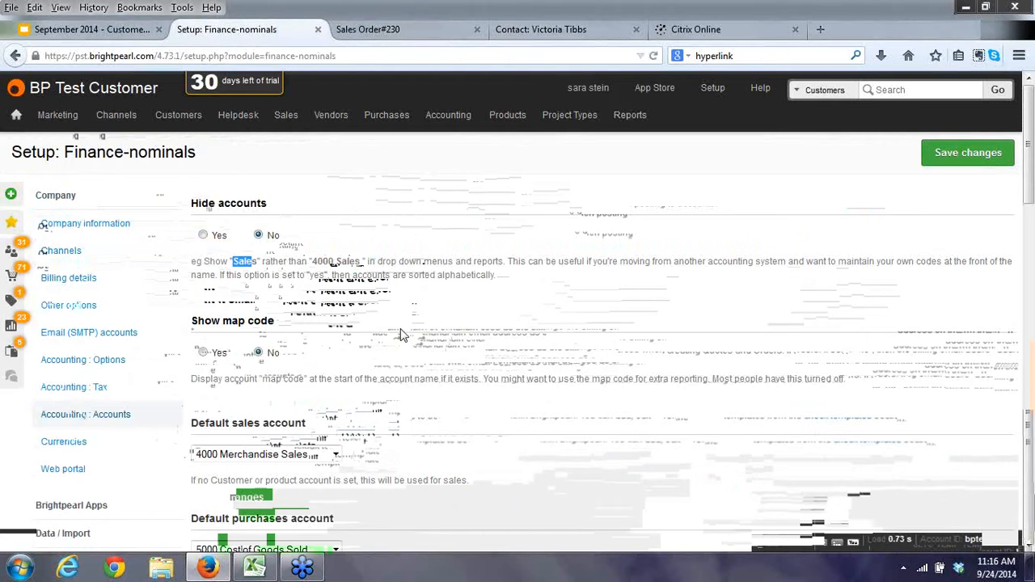
pyautogui.scroll(-3, 401, 334)
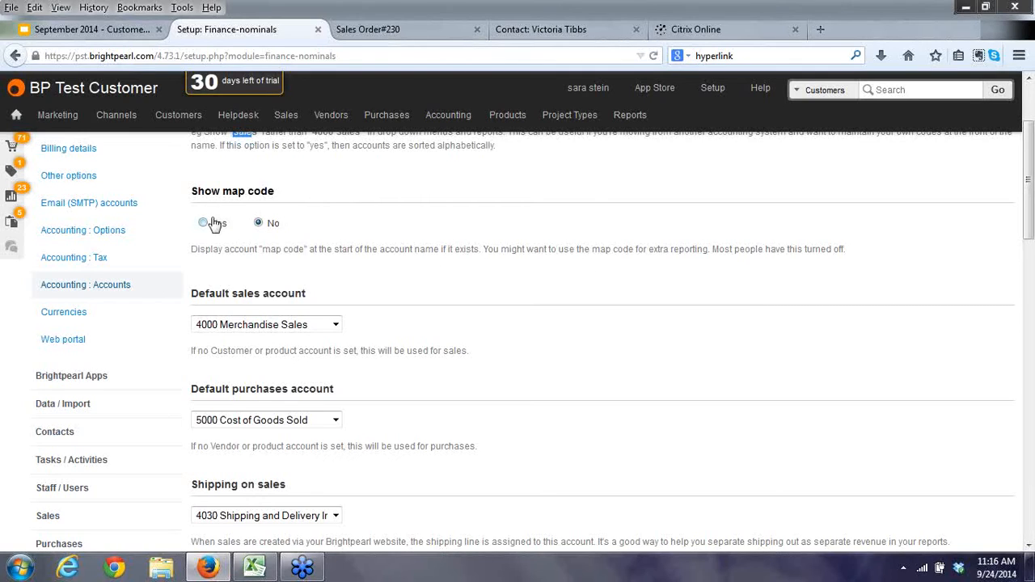
pyautogui.scroll(-3, 616, 311)
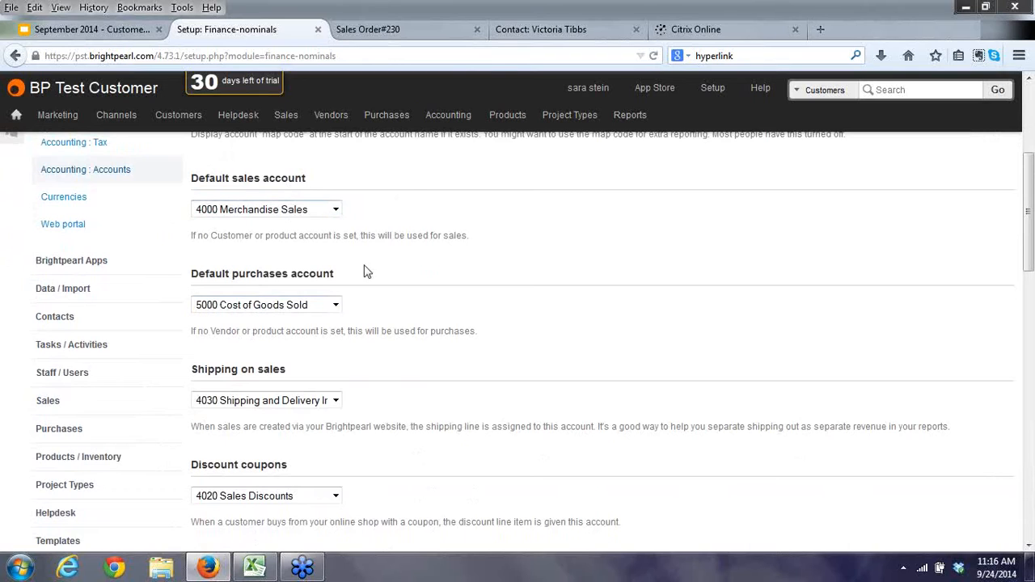
pyautogui.click(394, 32)
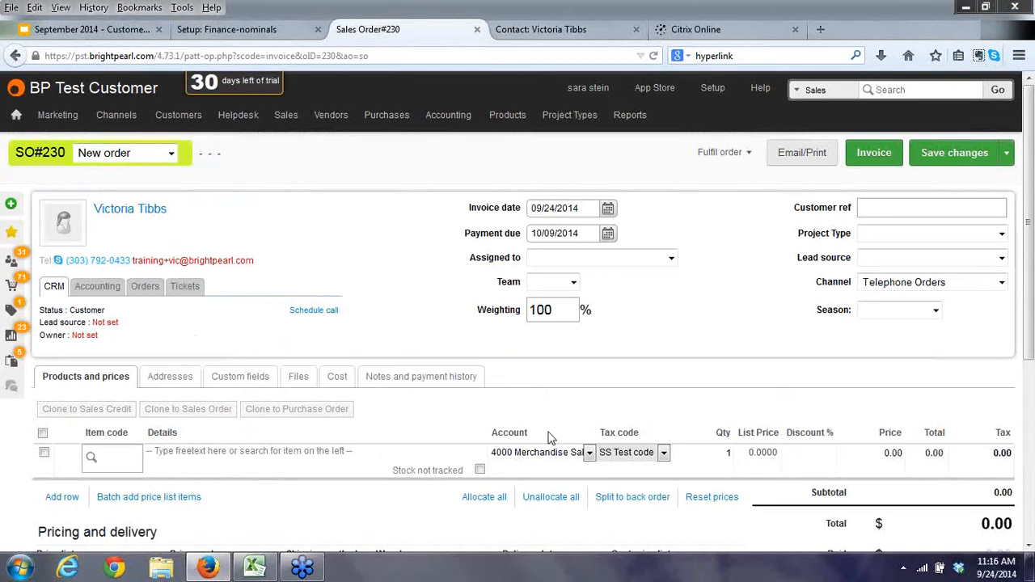
# Check the order line's account list, keep 4000 Merchandise Sales, and return to the nominal account settings.
pyautogui.click(590, 454)
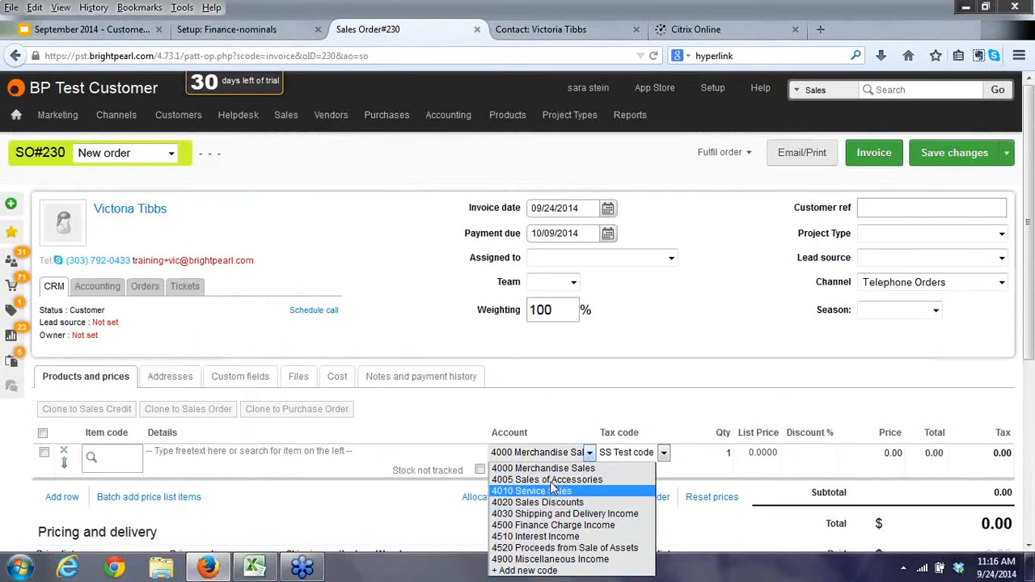
pyautogui.click(556, 400)
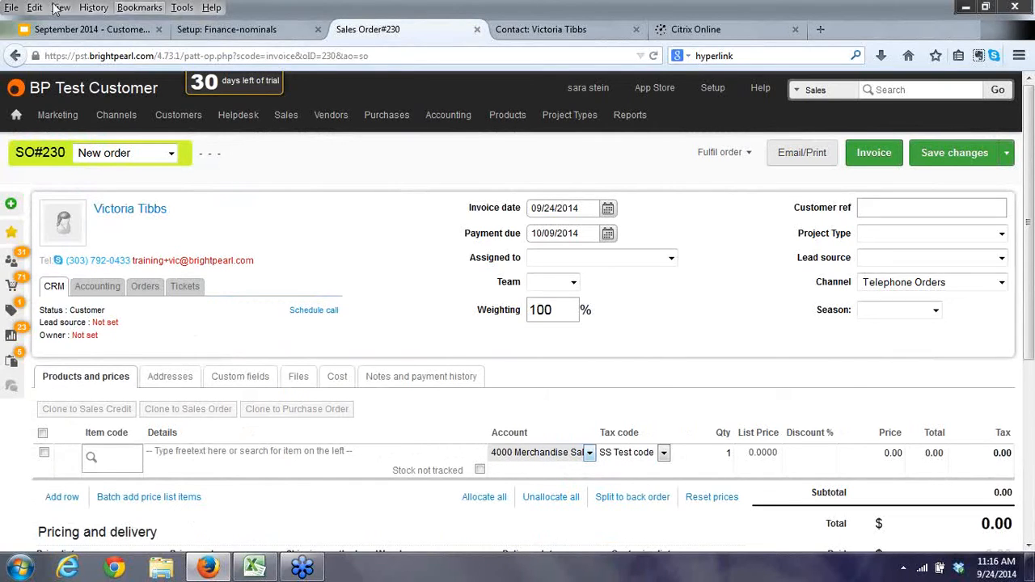
pyautogui.click(227, 31)
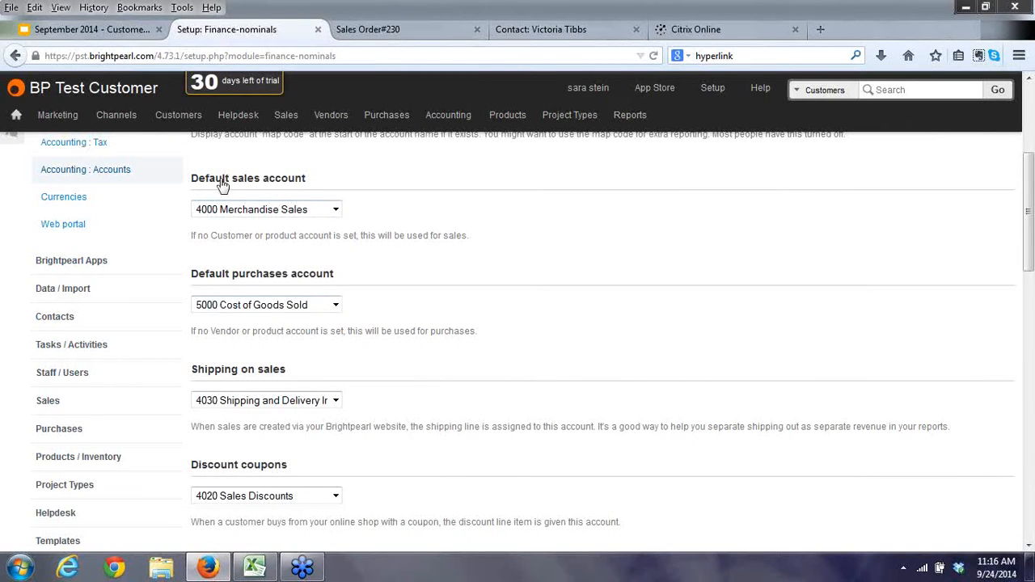
pyautogui.moveTo(218, 235); pyautogui.dragTo(281, 235)
# Glance over the customer's financial settings and SO#230, then come back to the nominal account settings.
pyautogui.click(526, 31)
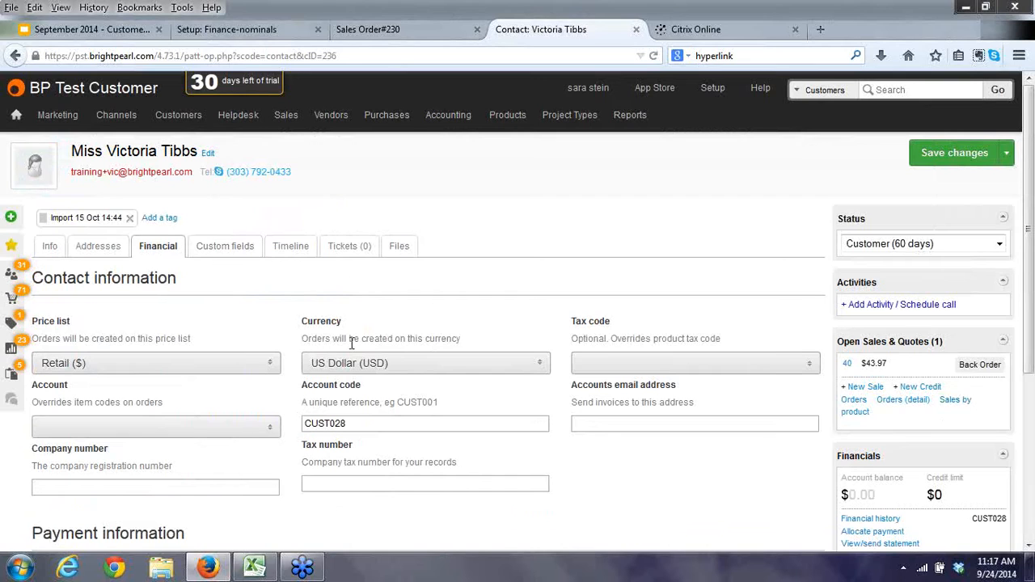
pyautogui.scroll(-4, 340, 335)
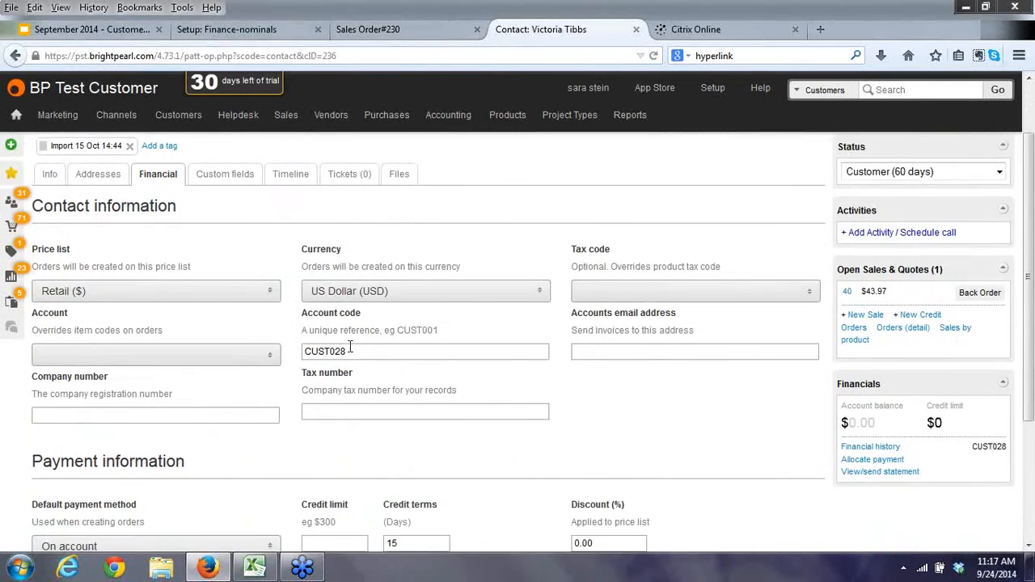
pyautogui.scroll(3, 351, 347)
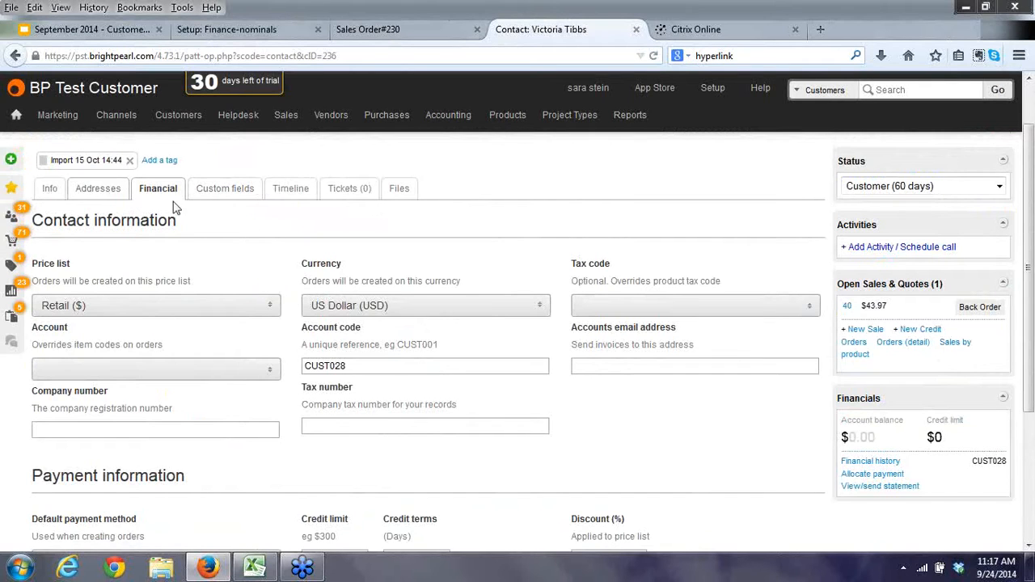
pyautogui.scroll(-4, 380, 428)
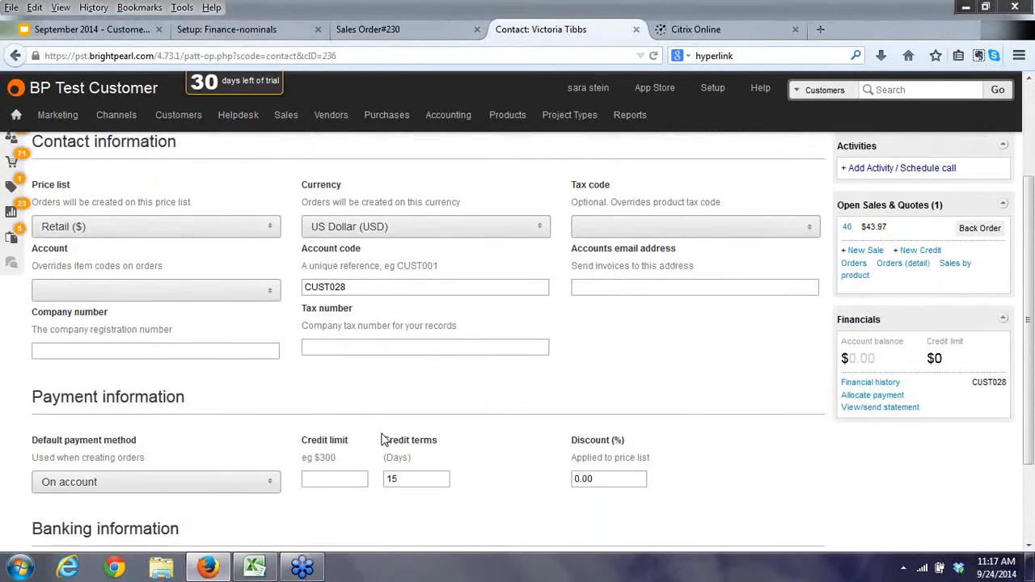
pyautogui.click(243, 29)
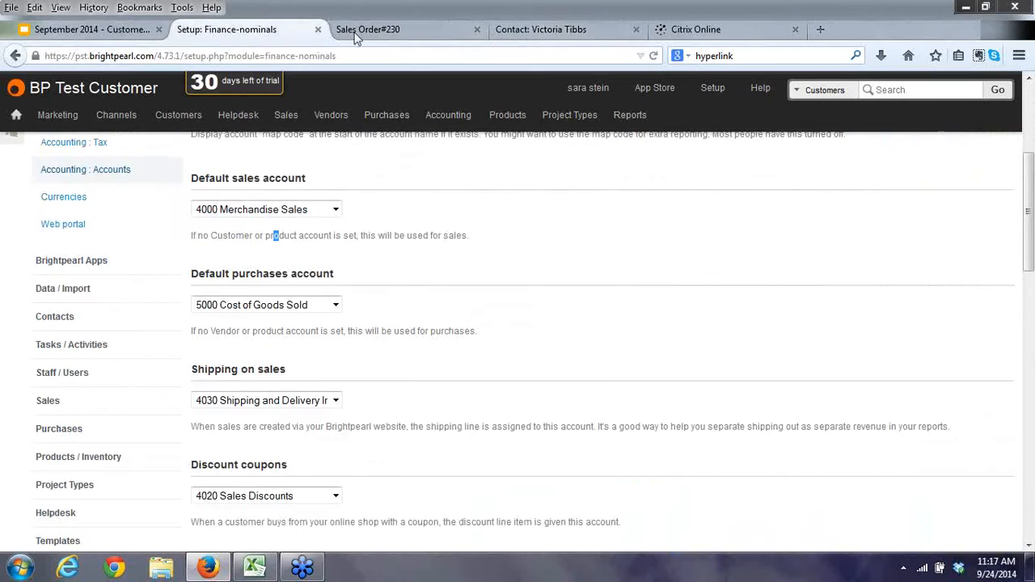
pyautogui.click(378, 31)
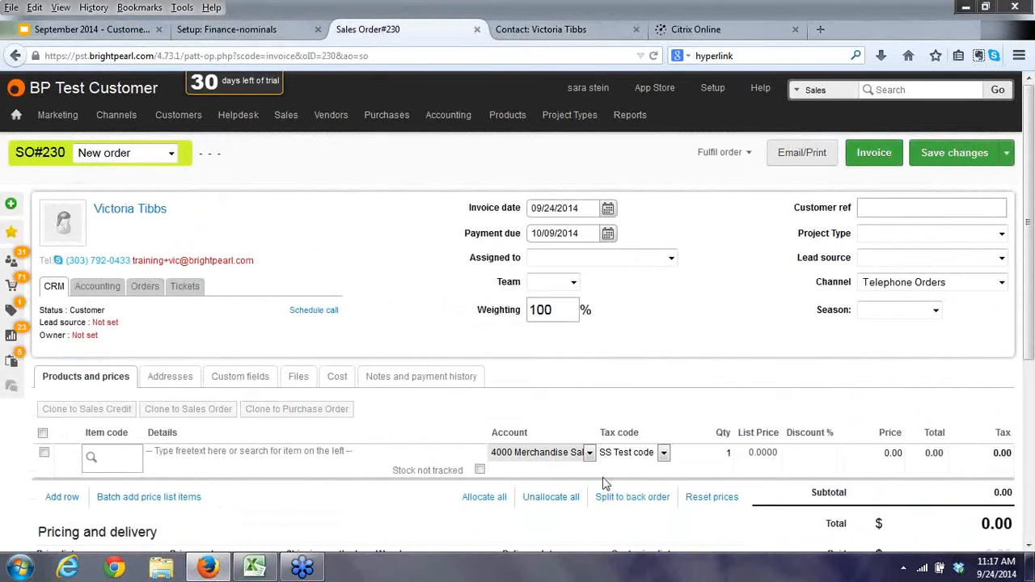
pyautogui.click(243, 34)
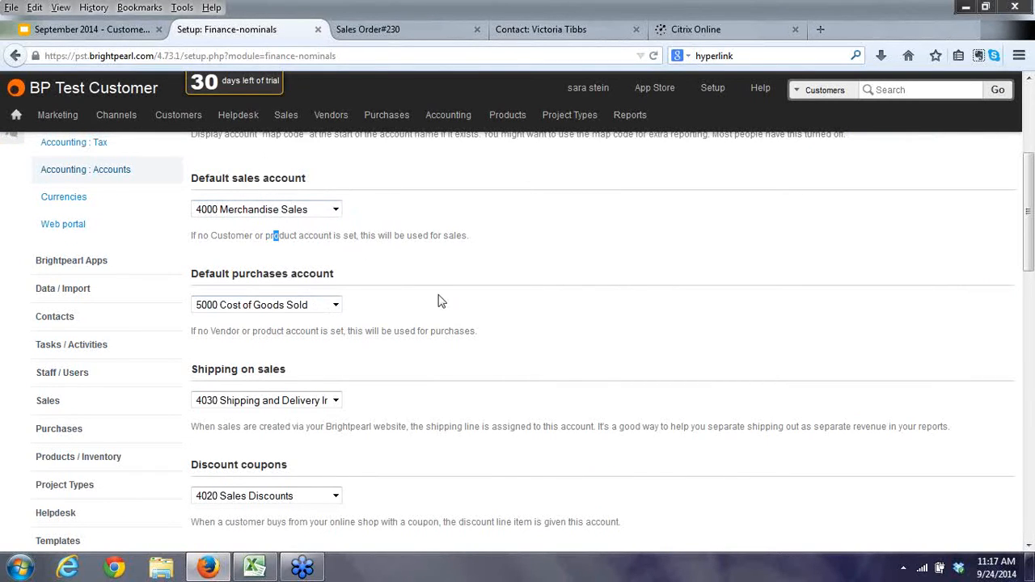
# Review the discount coupon and payment charge accounts, keeping 4020 Sales Discounts and 5020 Merchant Account Fees.
pyautogui.scroll(-2, 443, 302)
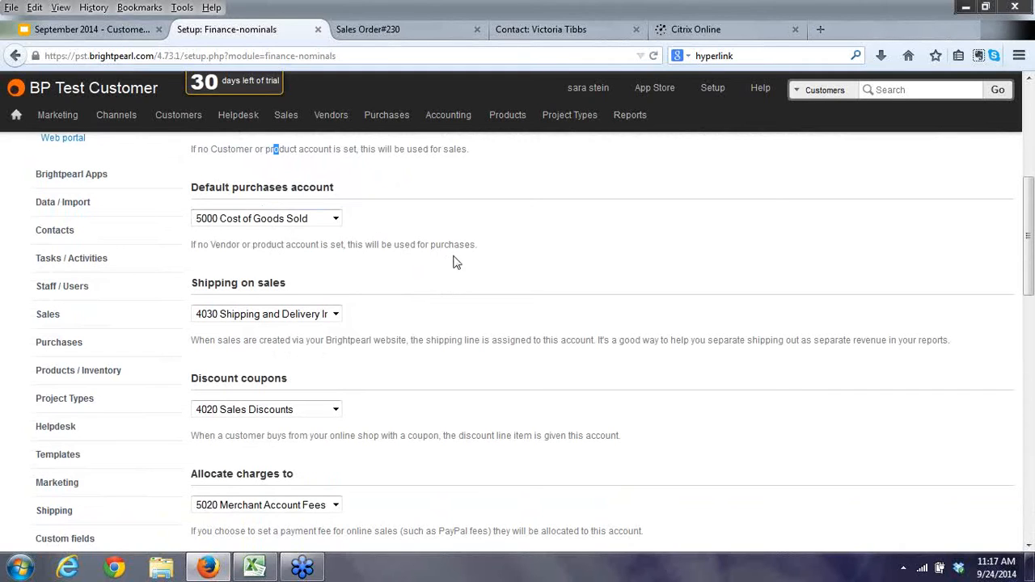
pyautogui.scroll(-3, 452, 302)
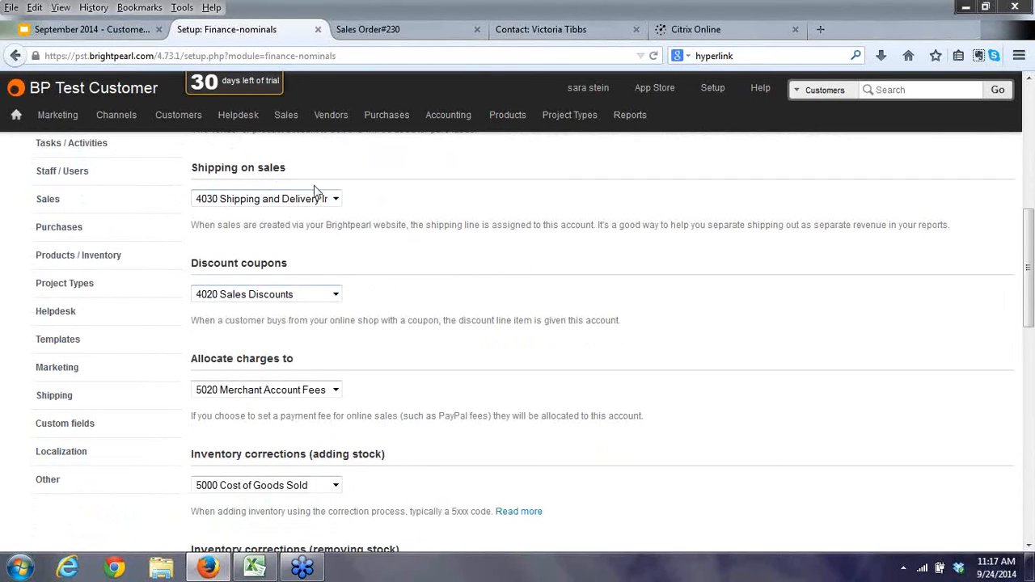
pyautogui.scroll(-3, 383, 208)
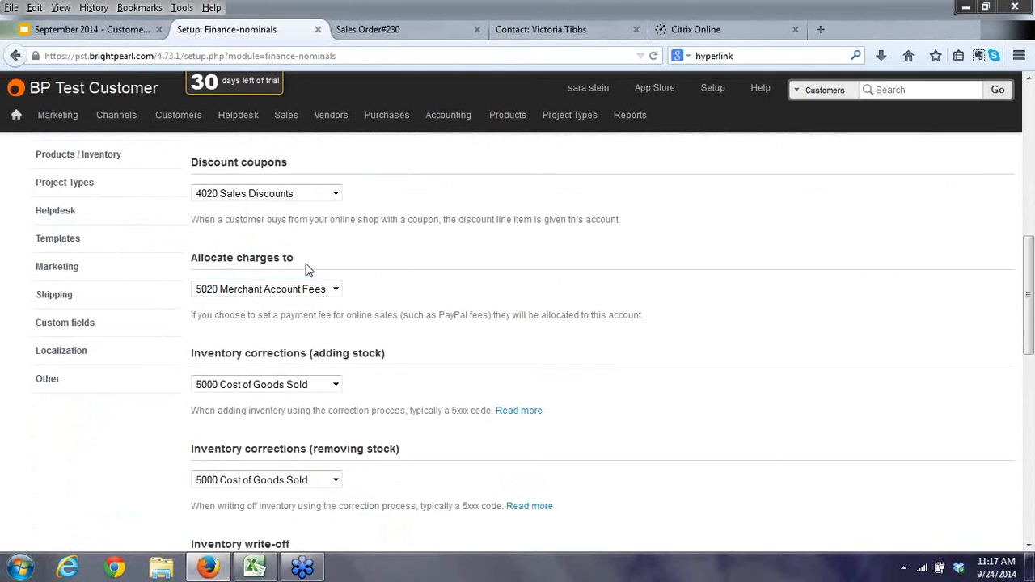
pyautogui.scroll(1, 286, 238)
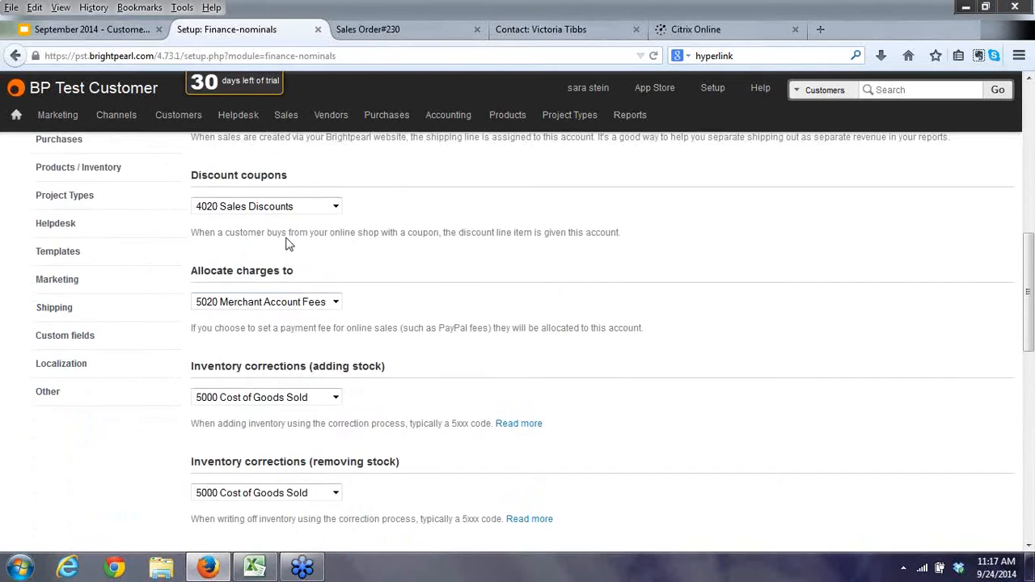
pyautogui.scroll(-1, 286, 240)
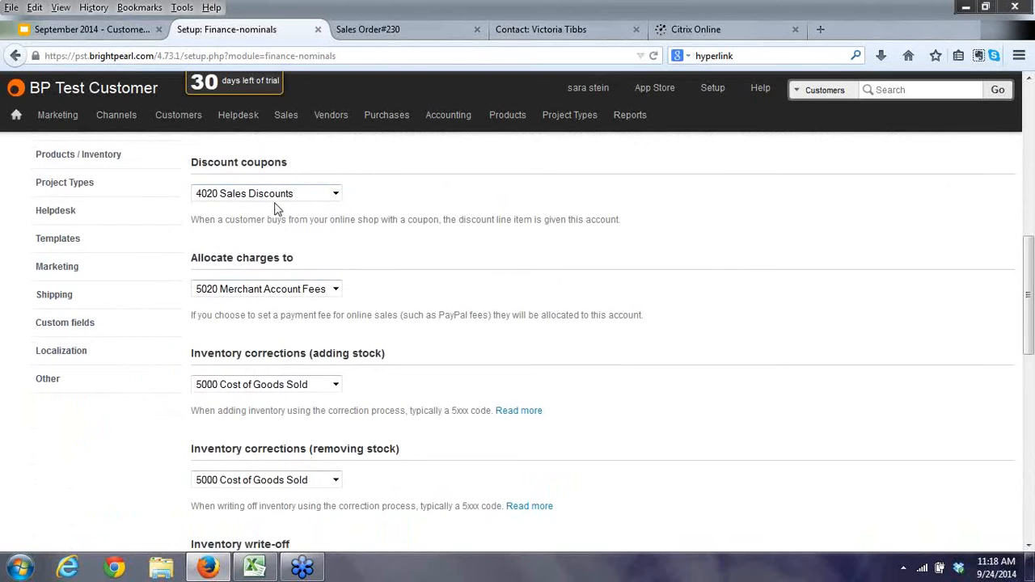
pyautogui.click(334, 195)
pyautogui.click(335, 196)
pyautogui.scroll(-1, 358, 278)
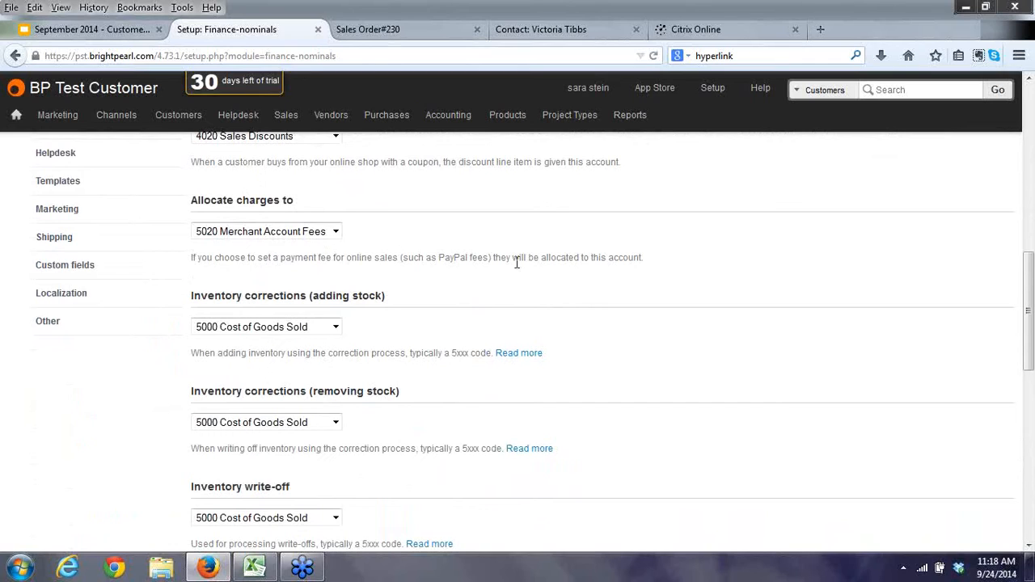
pyautogui.click(335, 233)
pyautogui.click(335, 233)
pyautogui.scroll(-2, 497, 276)
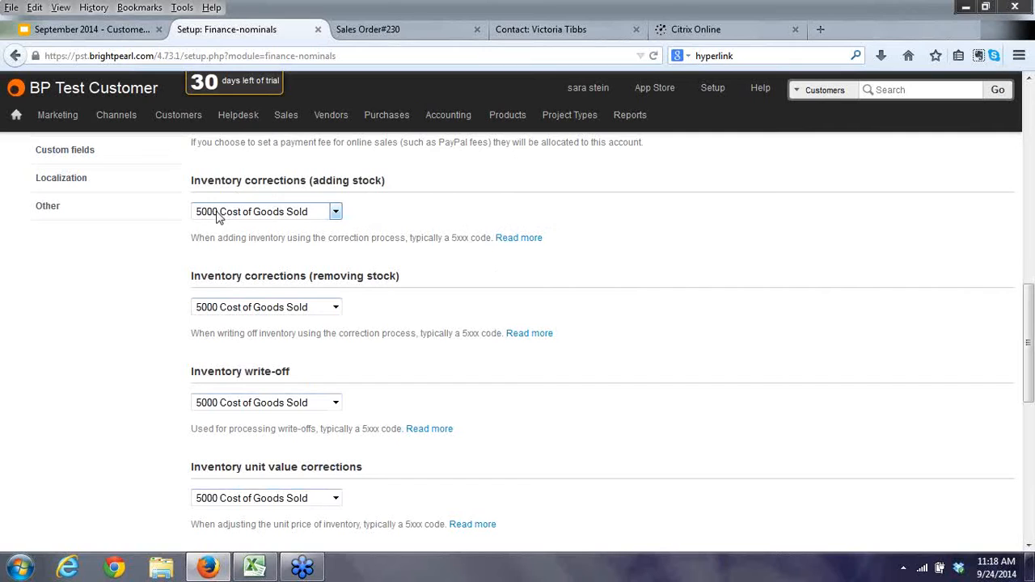
# Review the adding-stock corrections accounts, leave 5000 Cost of Goods Sold, and return to SO#230.
pyautogui.click(337, 211)
pyautogui.scroll(-1, 356, 315)
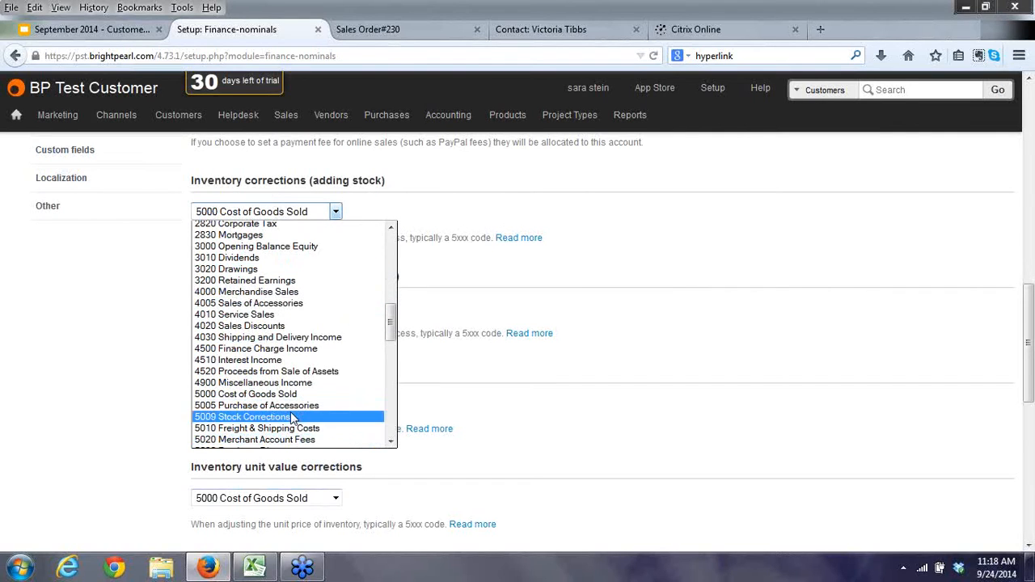
pyautogui.click(318, 211)
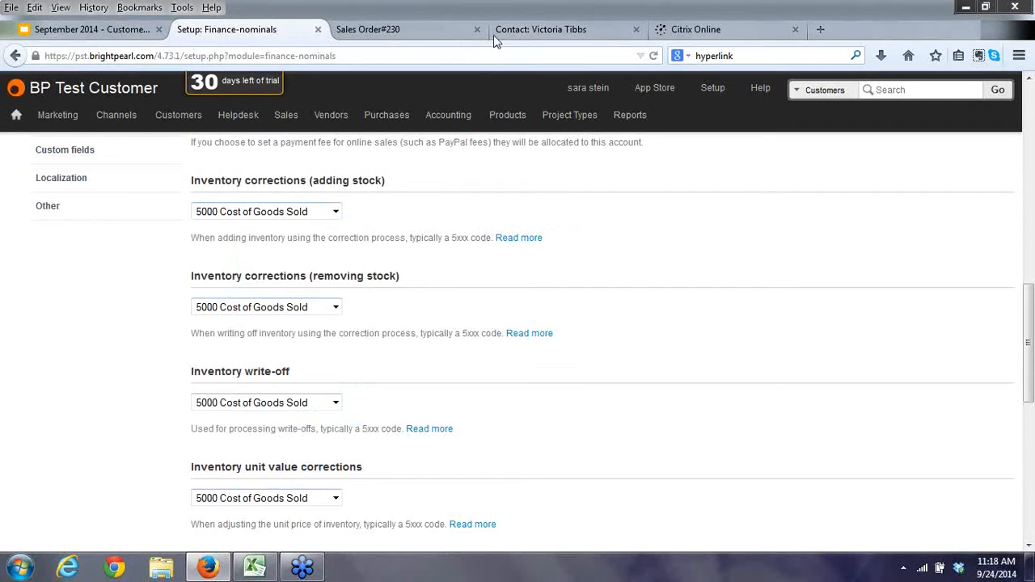
pyautogui.click(422, 31)
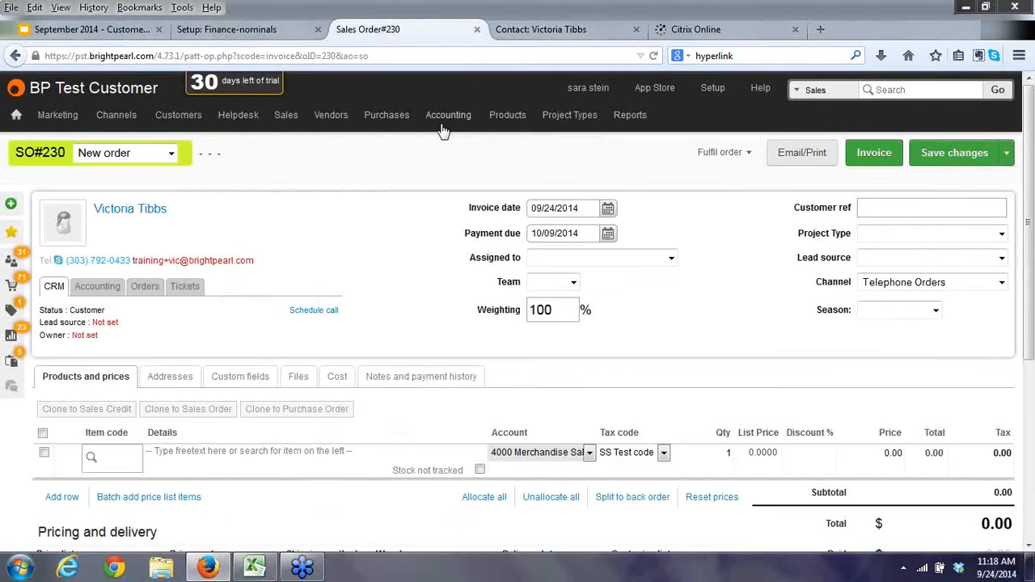
# Open the product list and start adding inventory for the Camelbak Podium Water Bottle.
pyautogui.moveTo(520, 120)
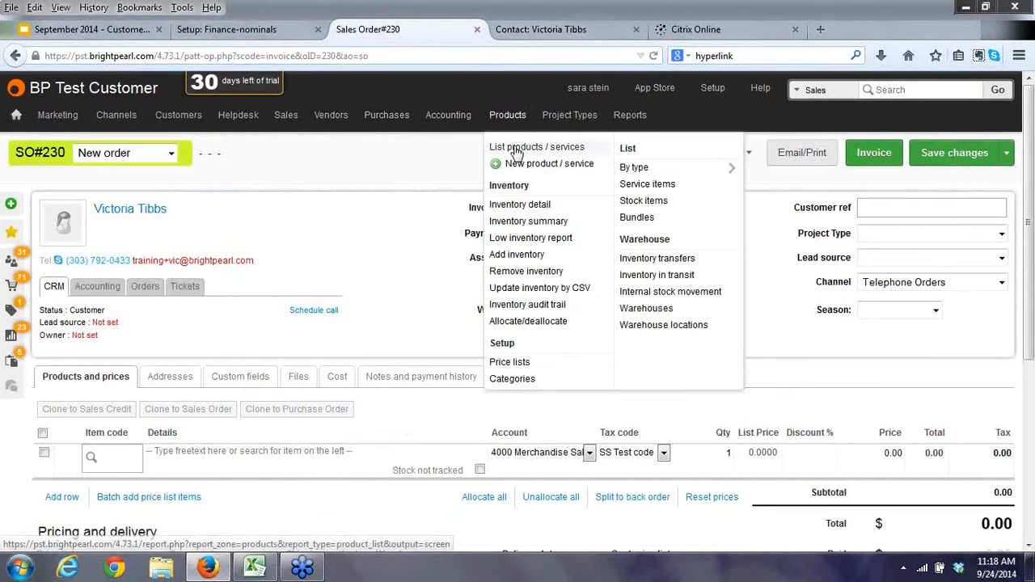
pyautogui.click(513, 146)
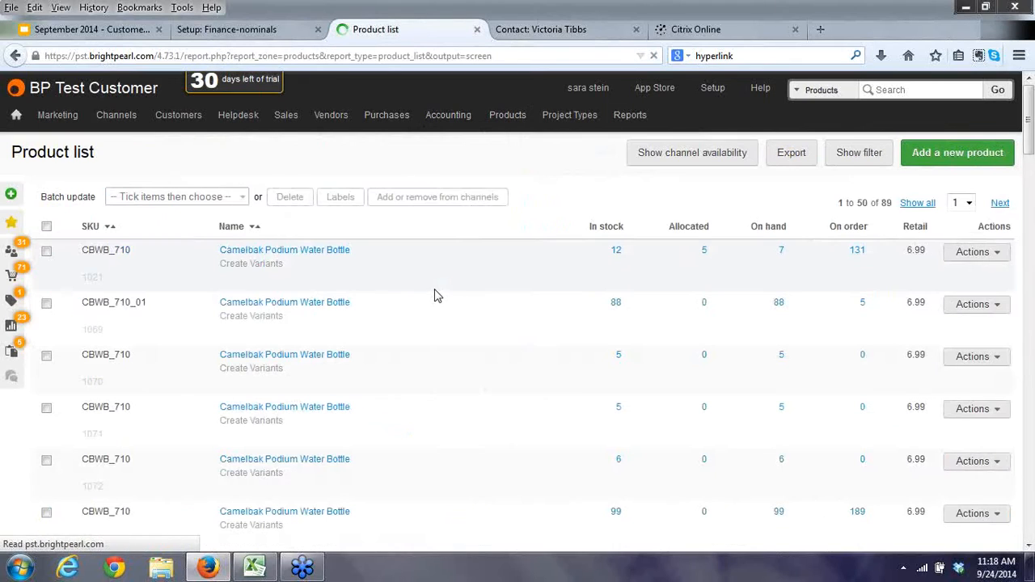
pyautogui.click(616, 252)
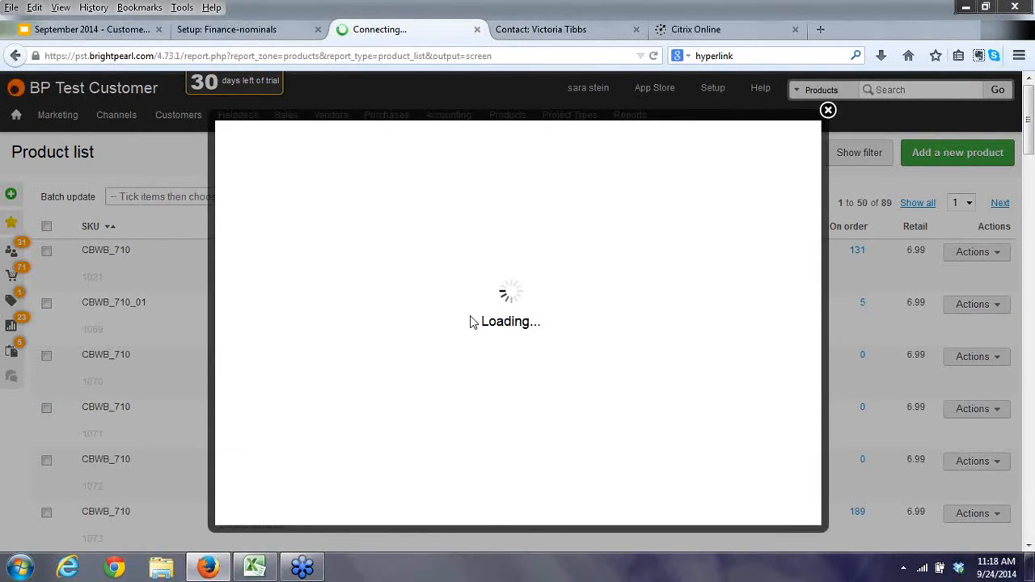
pyautogui.click(246, 315)
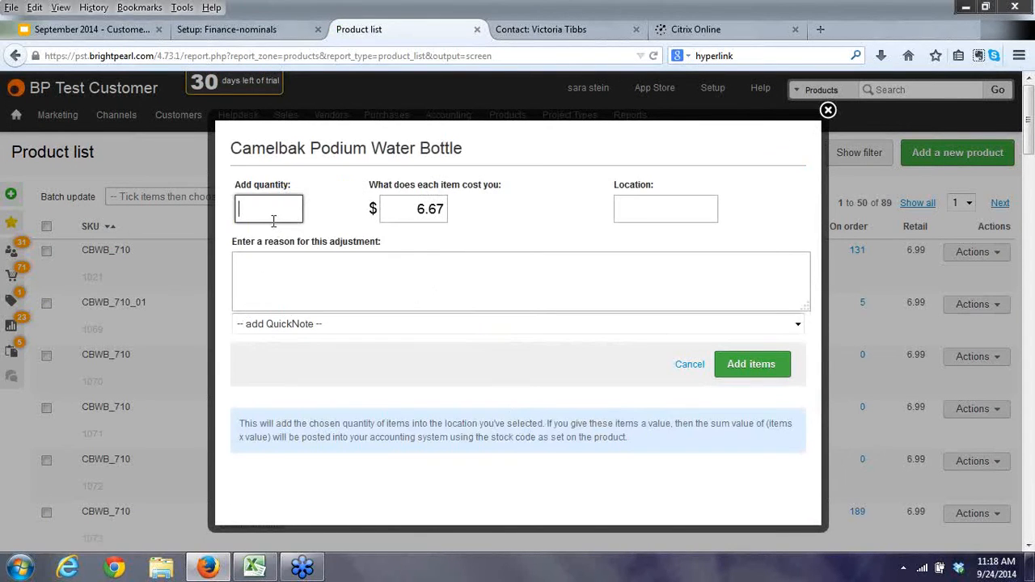
# Add 1 bottle at 6.67 unit cost, reason 'test', to location 0.0.0.0.
pyautogui.write('1')
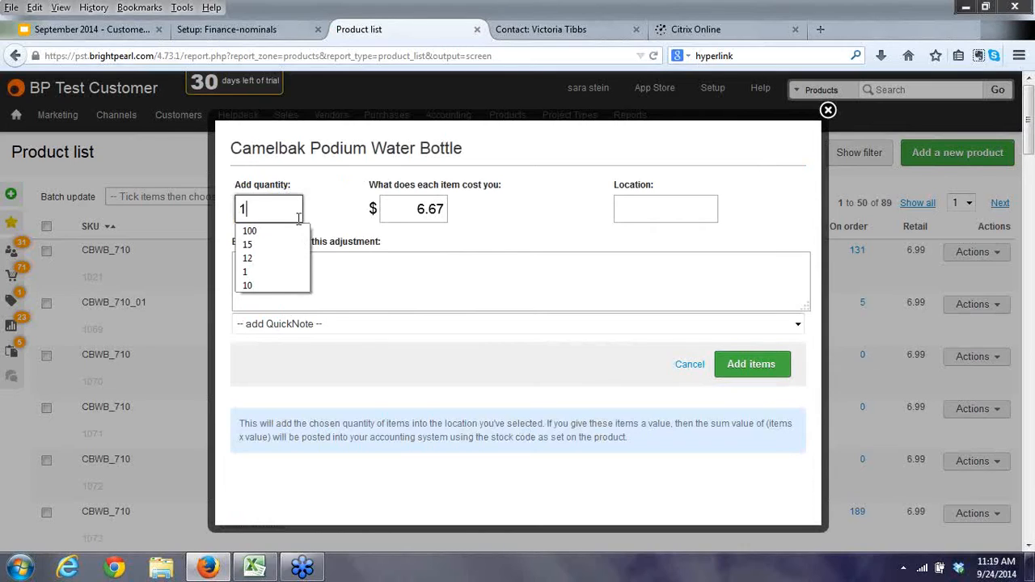
pyautogui.moveTo(410, 205); pyautogui.dragTo(463, 211)
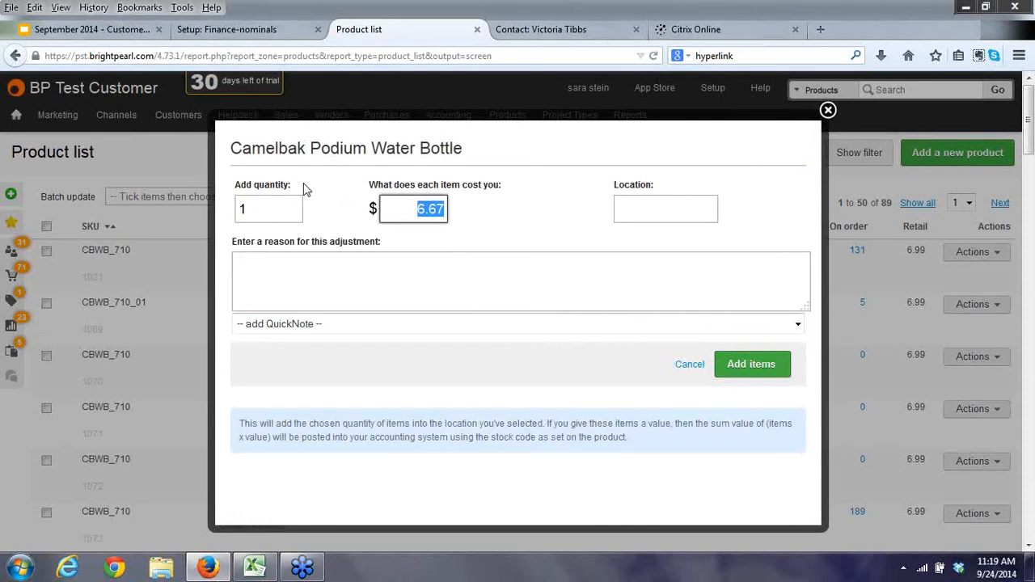
pyautogui.click(300, 279)
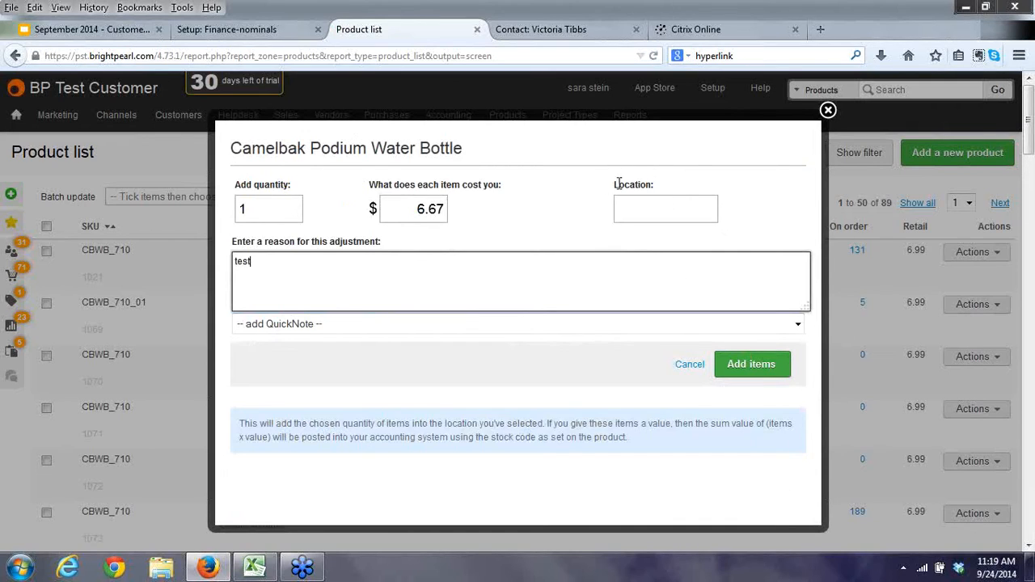
pyautogui.click(649, 207)
pyautogui.write('0.0.0.0')
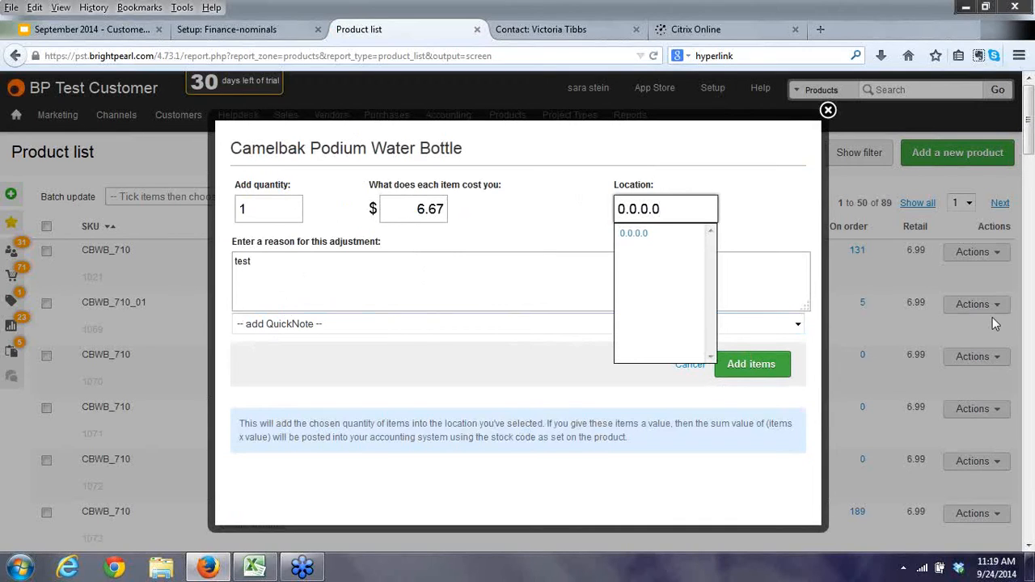
pyautogui.click(633, 232)
pyautogui.click(746, 364)
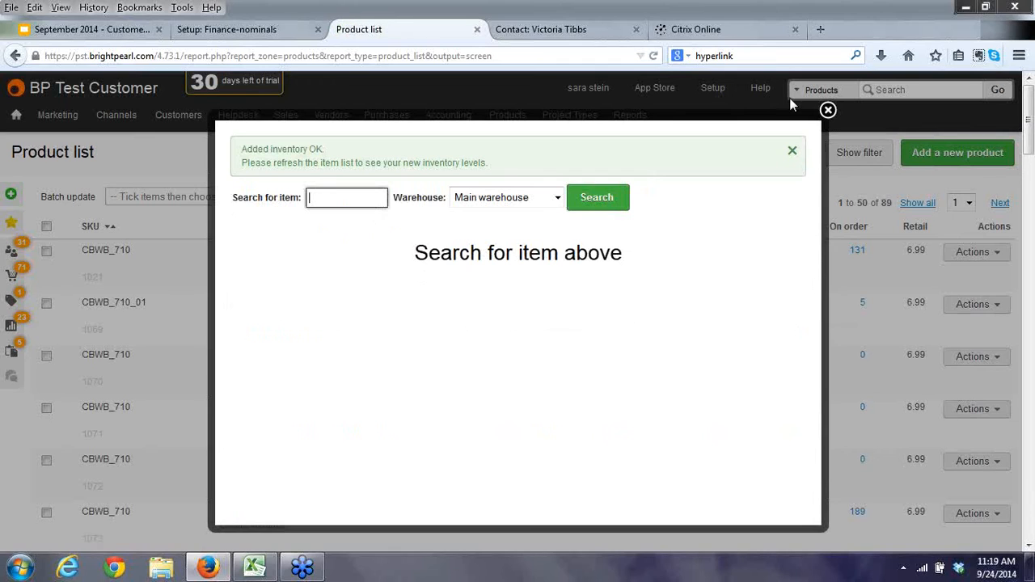
pyautogui.click(827, 110)
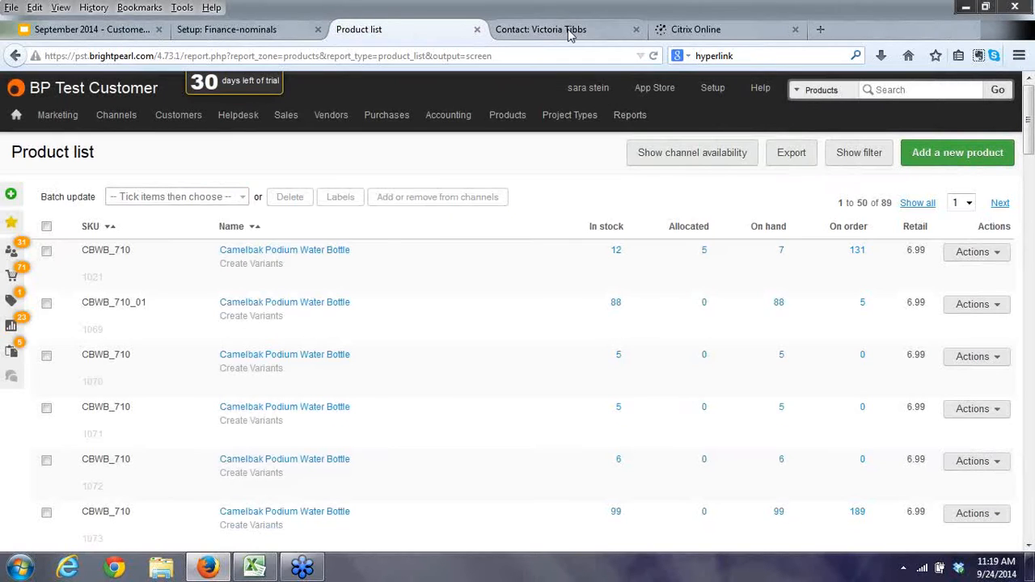
# Open the General ledger report to see the 6.67 stock correction entry.
pyautogui.click(570, 31)
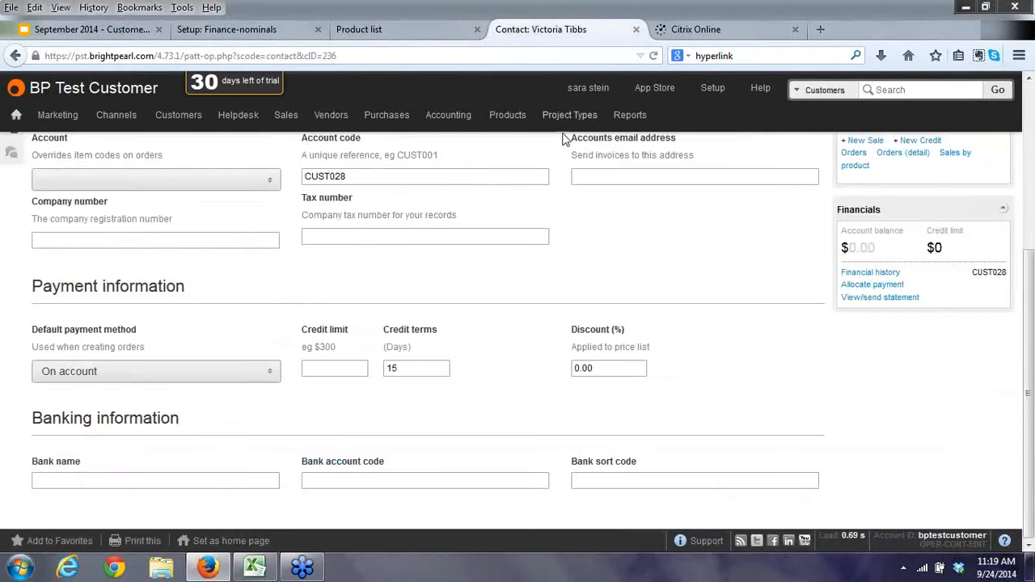
pyautogui.moveTo(630, 120)
pyautogui.click(634, 168)
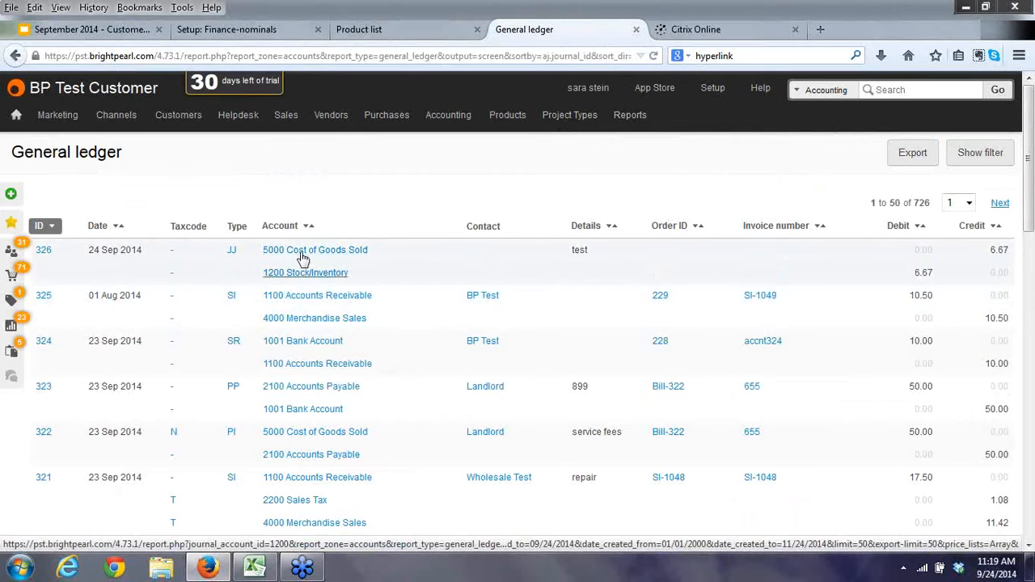
# Go back through the Finance-nominals accounts page and expand the Localization settings group.
pyautogui.click(265, 31)
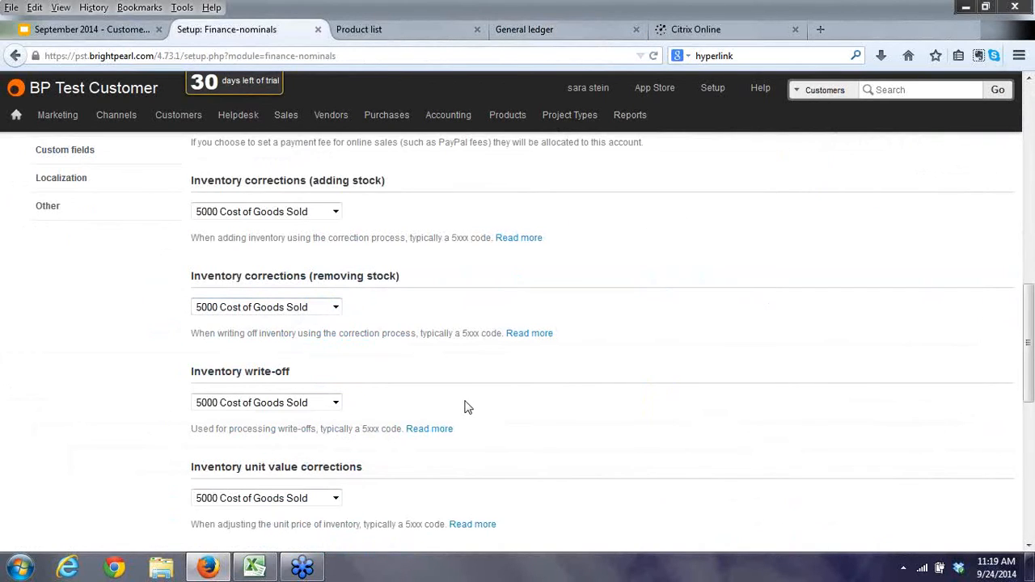
pyautogui.scroll(-5, 465, 407)
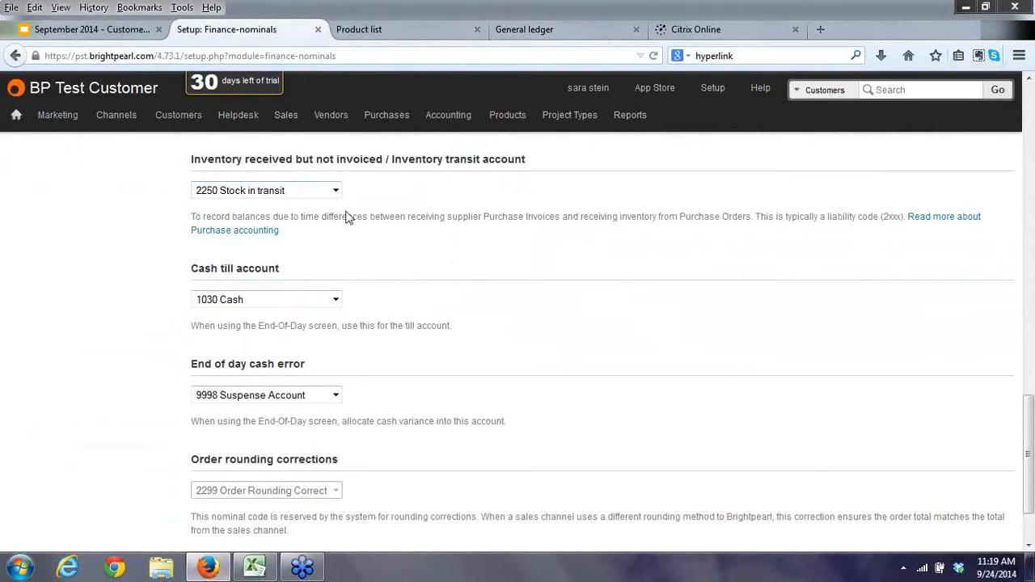
pyautogui.scroll(-2, 441, 262)
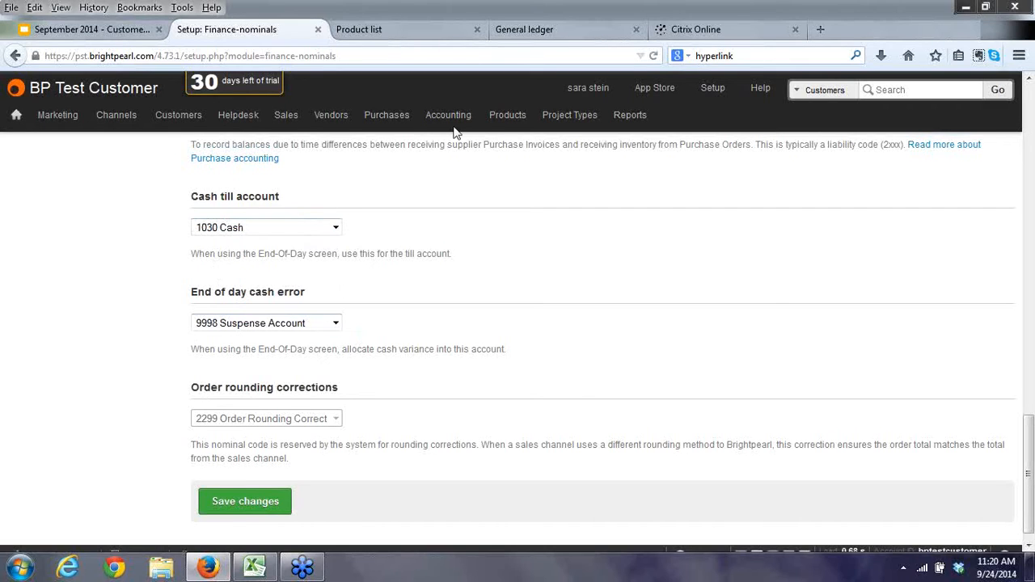
pyautogui.moveTo(455, 120)
pyautogui.moveTo(1029, 464); pyautogui.dragTo(1021, 195)
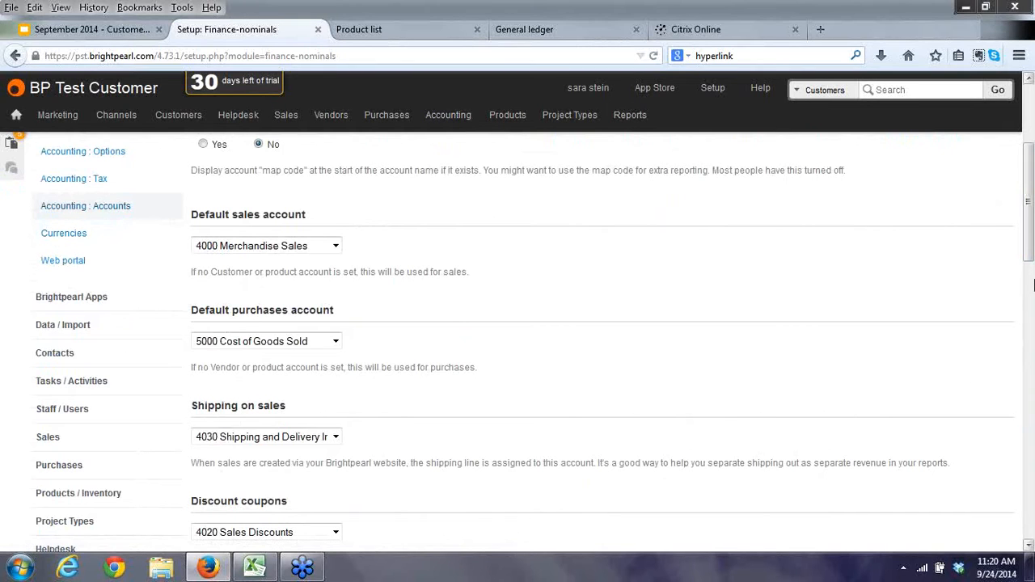
pyautogui.moveTo(1028, 255); pyautogui.dragTo(1028, 320)
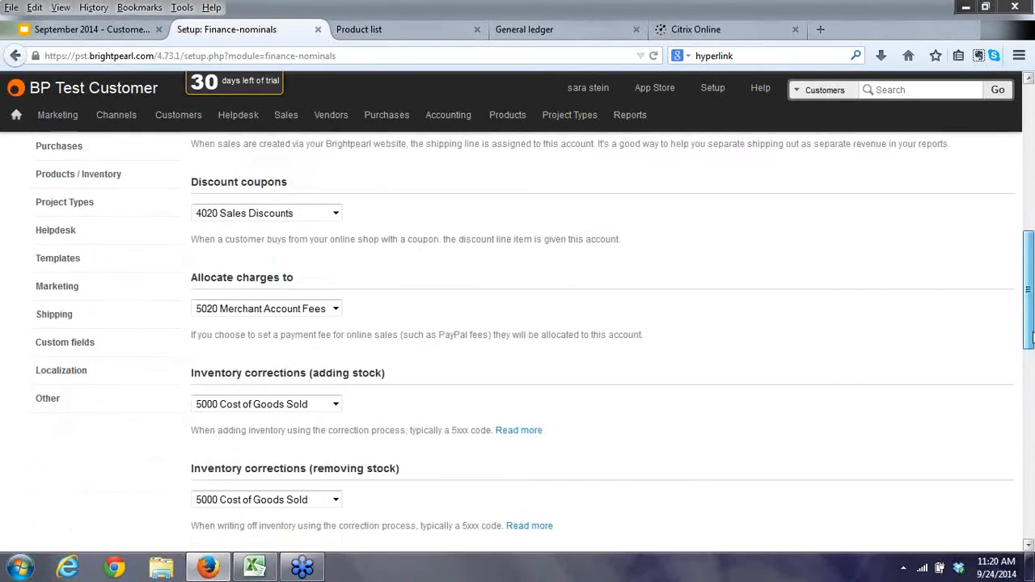
pyautogui.click(73, 369)
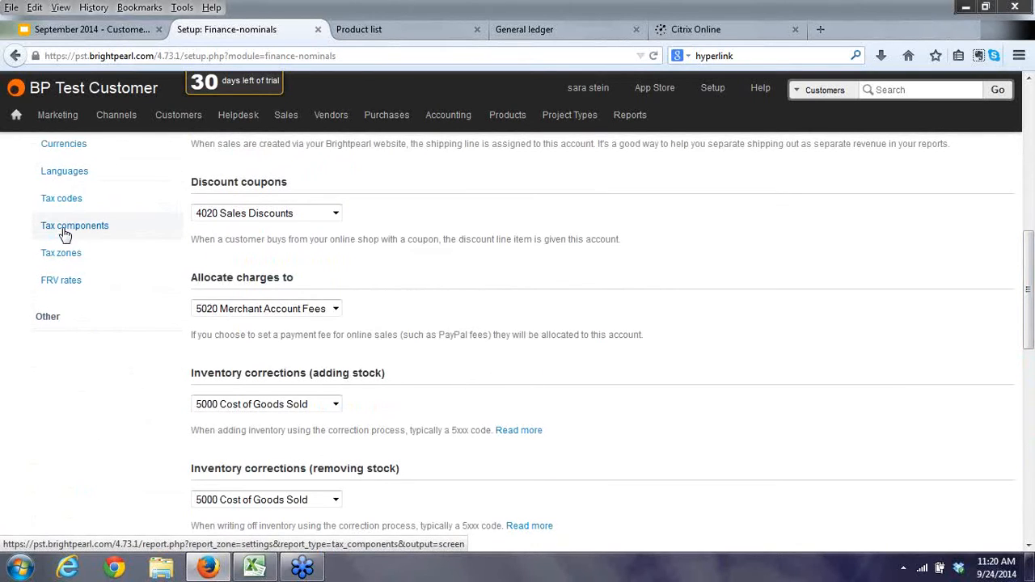
pyautogui.scroll(1, 65, 235)
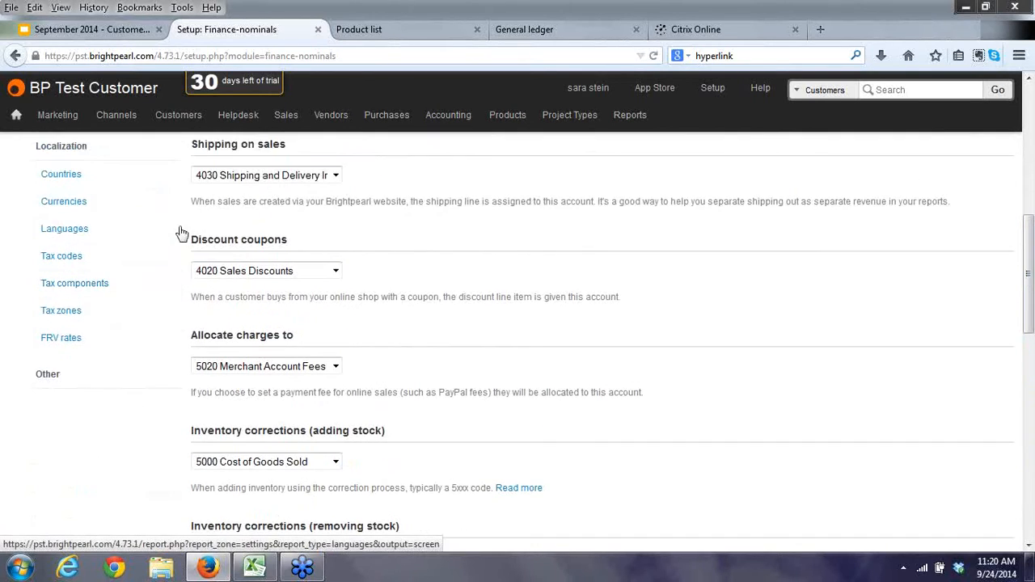
# Start a new tax component under Tax components, cancel it, and go to the tax codes list.
pyautogui.click(72, 287)
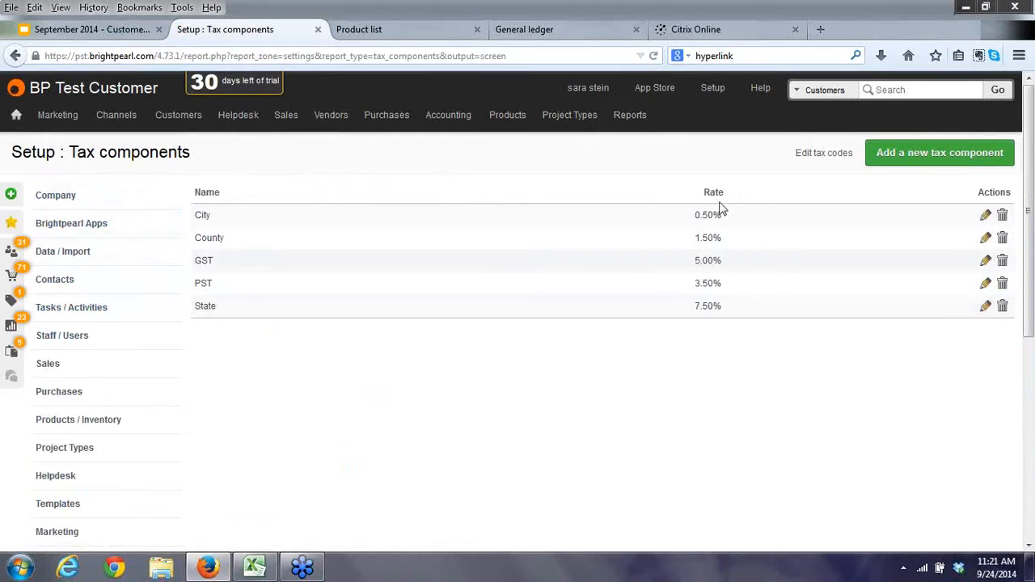
pyautogui.click(933, 153)
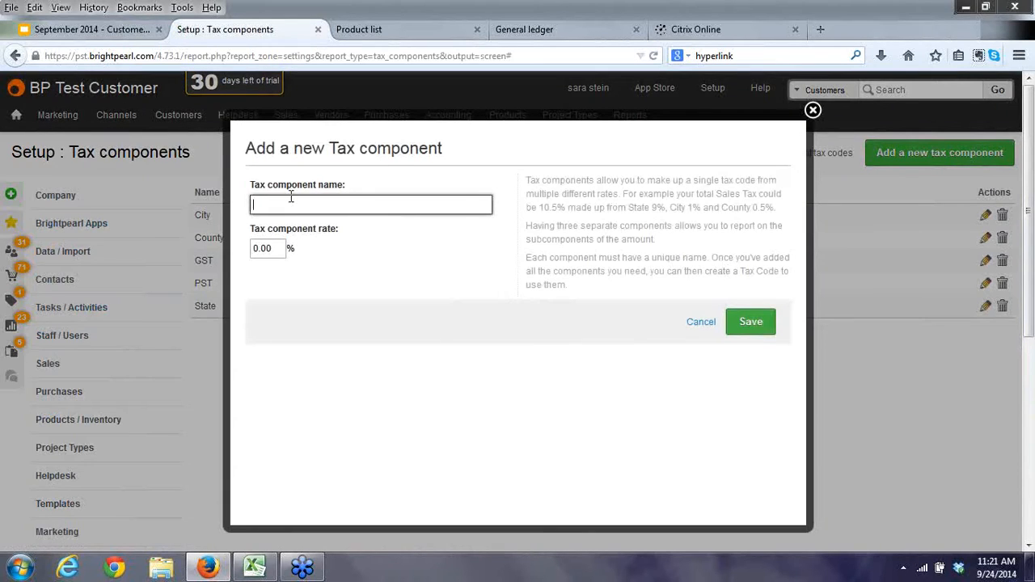
pyautogui.click(294, 204)
pyautogui.click(306, 196)
pyautogui.click(813, 110)
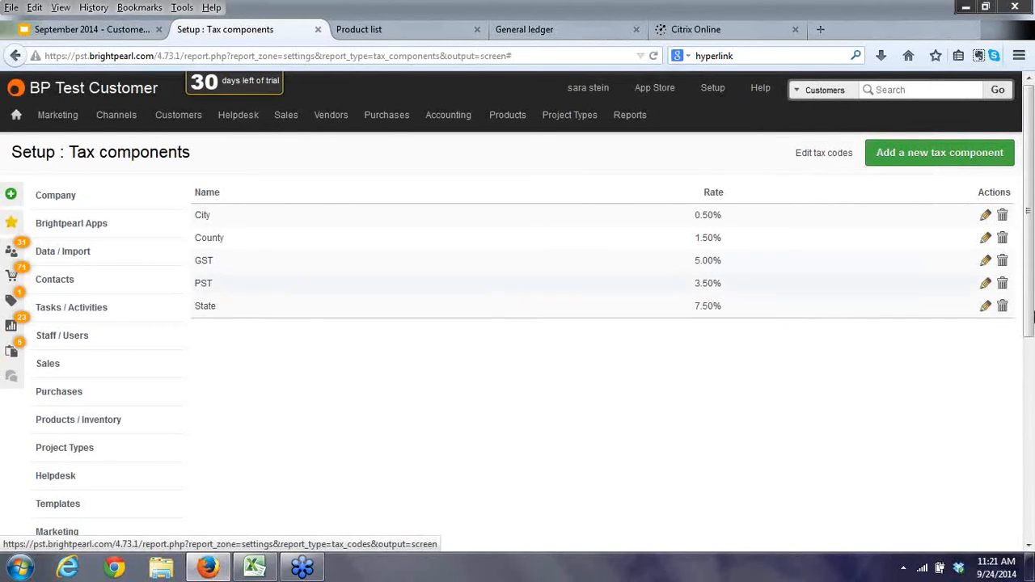
pyautogui.moveTo(1032, 306); pyautogui.dragTo(998, 445)
pyautogui.click(63, 472)
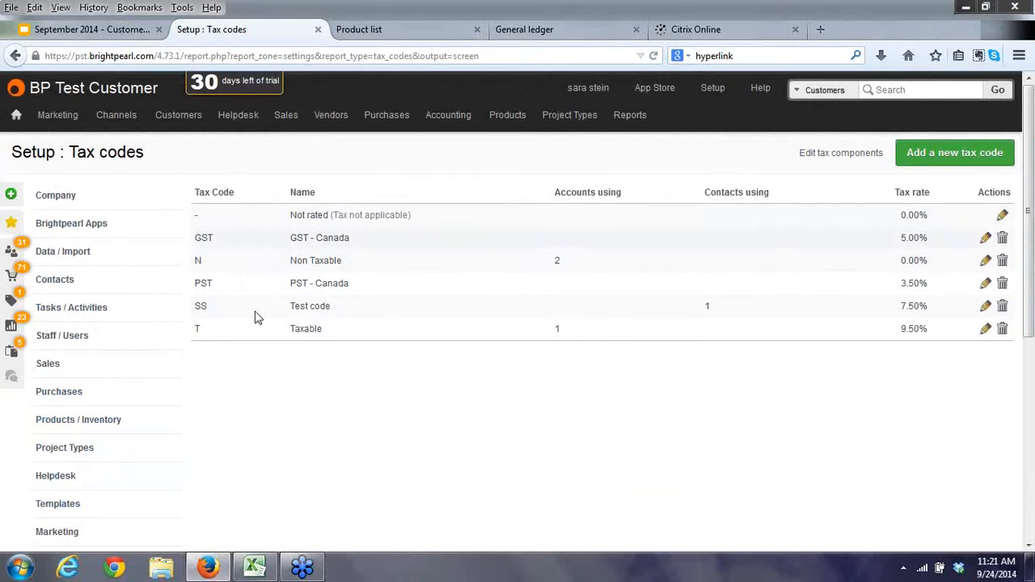
# Open the T Taxable tax code for editing and close it without changes.
pyautogui.click(985, 330)
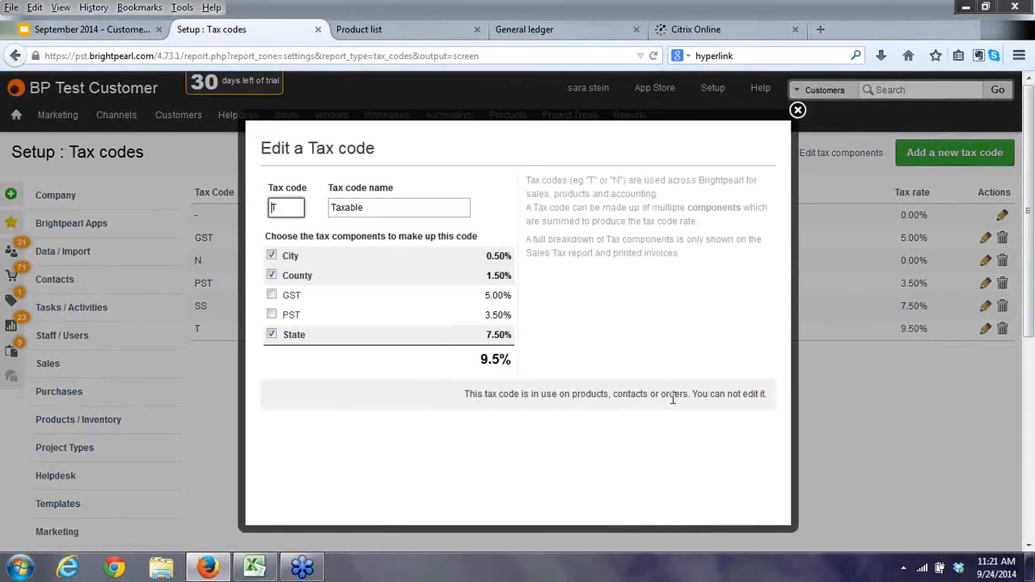
pyautogui.doubleClick(292, 206)
pyautogui.click(284, 205)
pyautogui.click(797, 110)
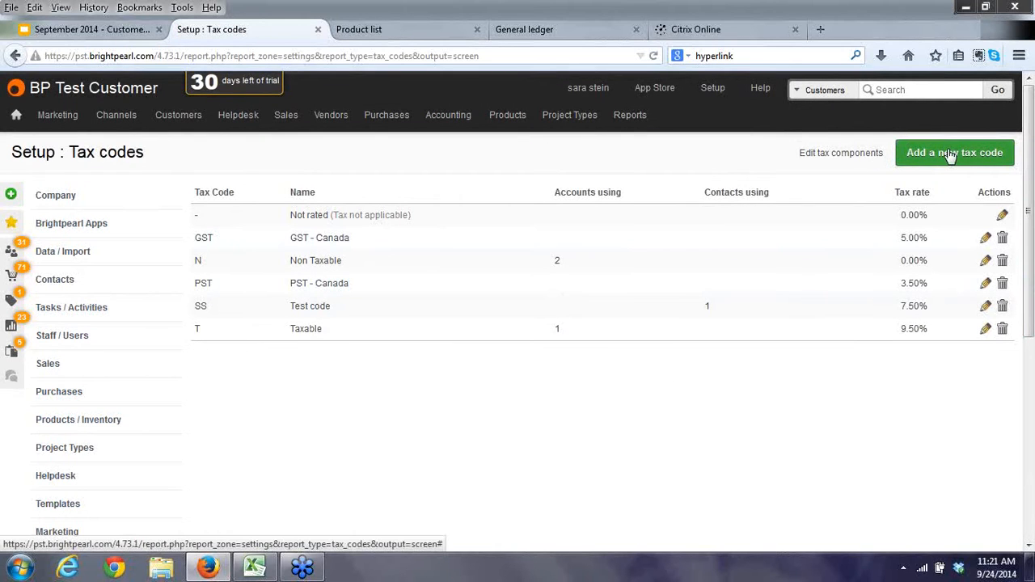
# Open the new tax code form and cancel it without saving.
pyautogui.click(950, 156)
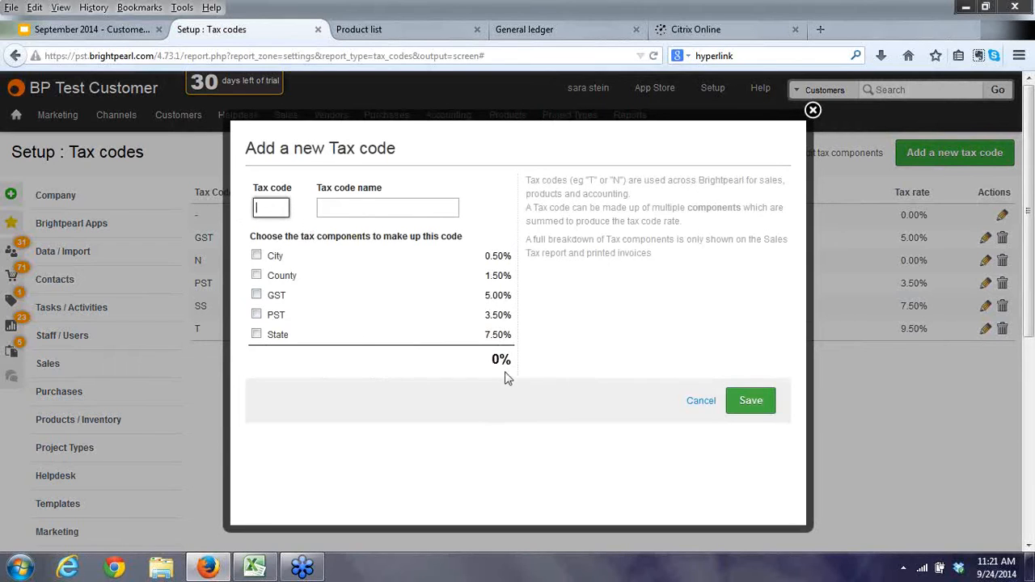
pyautogui.click(699, 399)
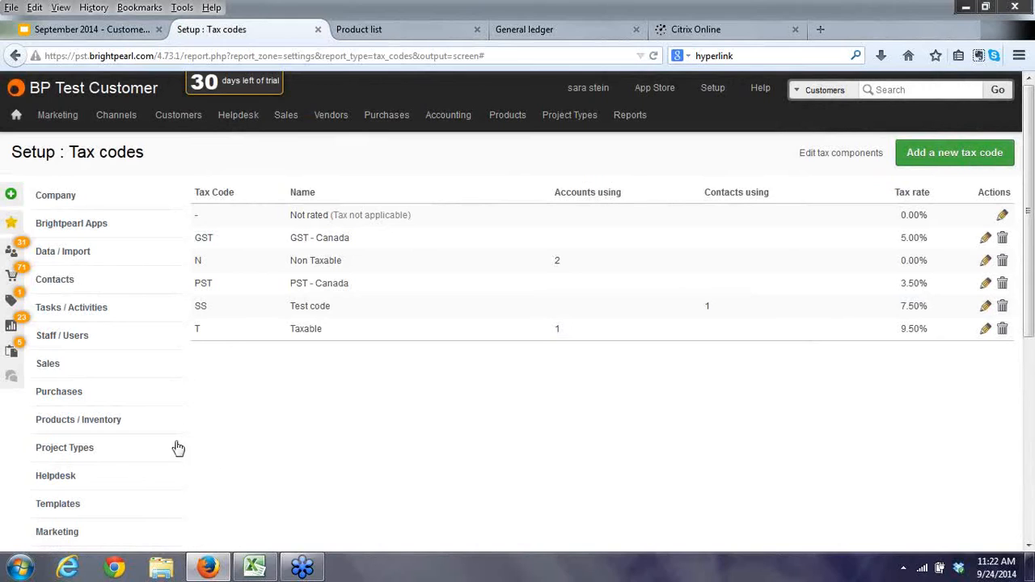
pyautogui.moveTo(1027, 324); pyautogui.dragTo(1026, 421)
pyautogui.scroll(2, 358, 335)
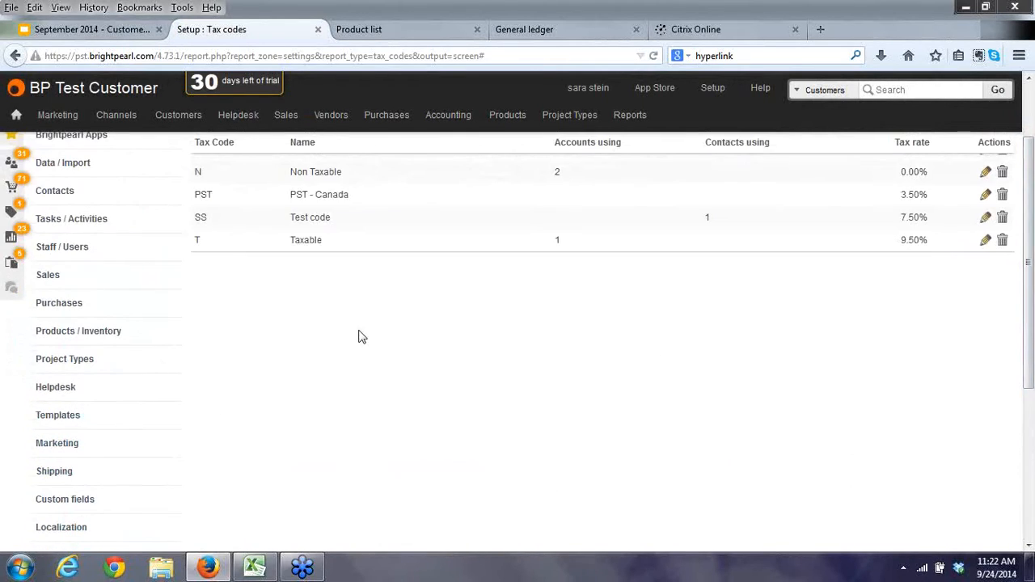
# In List staff, toggle one member's Accounts Settings permission and go back to the staff list.
pyautogui.click(47, 251)
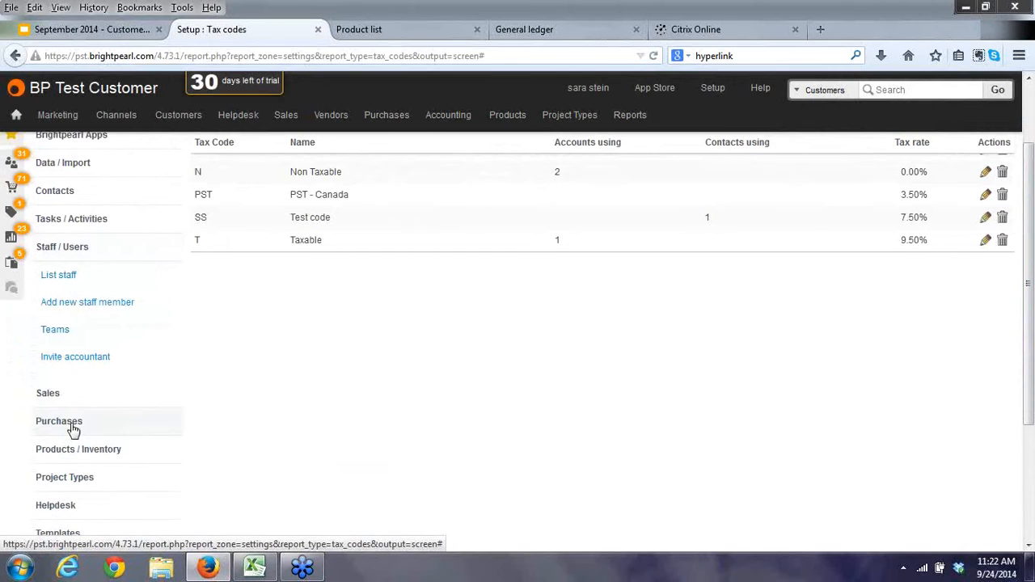
pyautogui.click(57, 275)
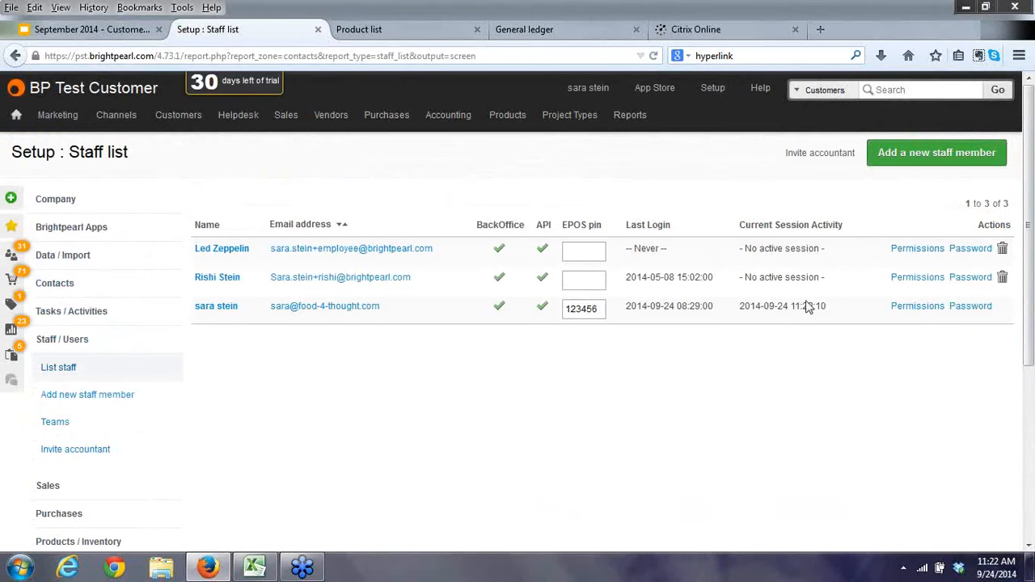
pyautogui.click(910, 279)
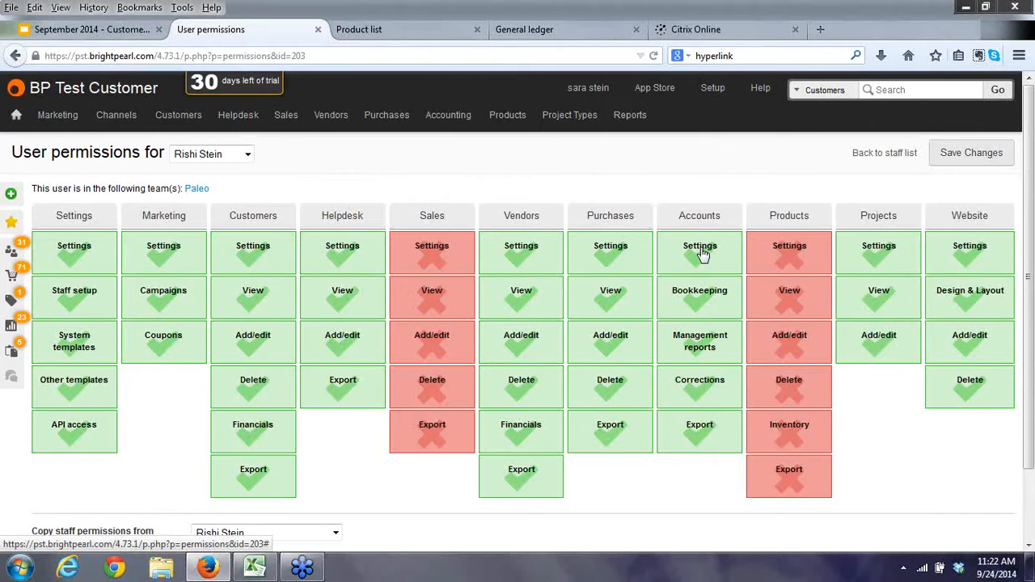
pyautogui.click(701, 251)
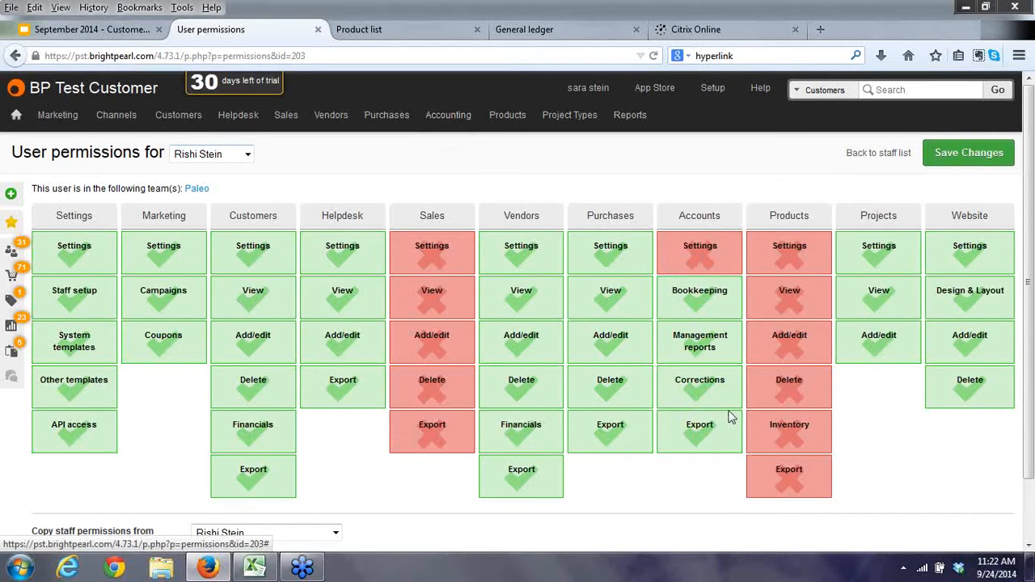
pyautogui.moveTo(446, 118)
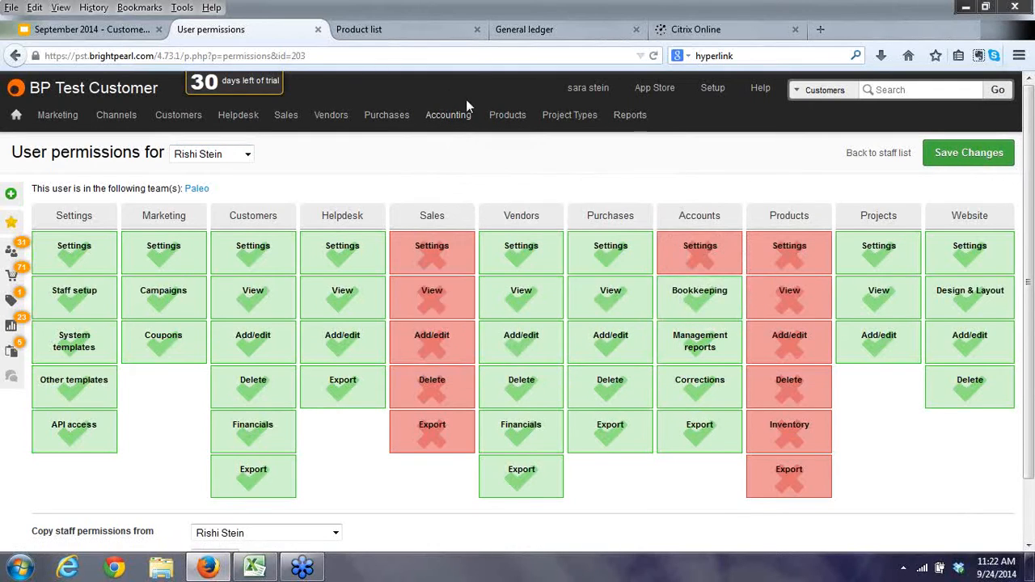
pyautogui.click(861, 166)
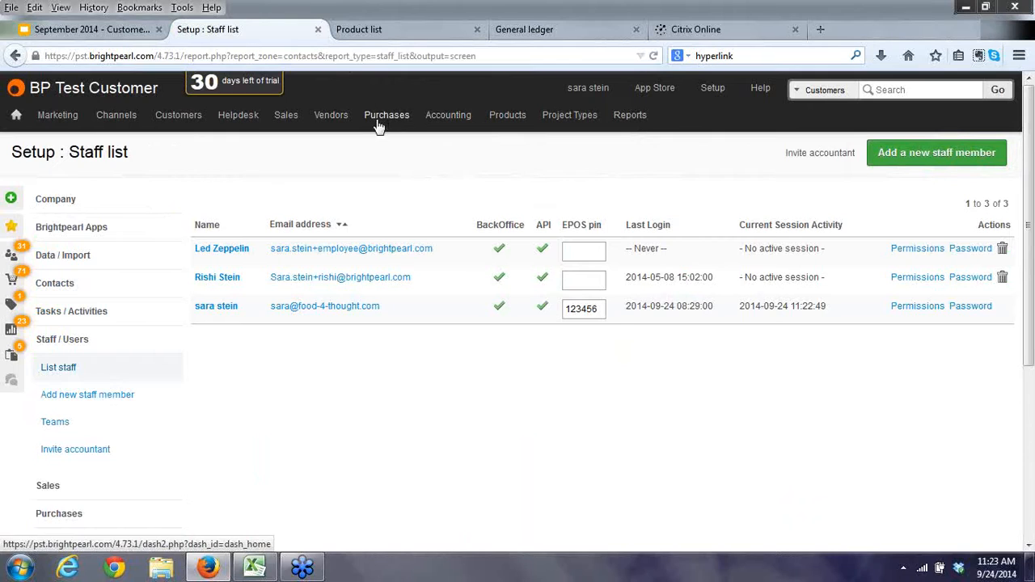
# Start a new purchase order for the Vendor Test supplier, found by searching 'test'.
pyautogui.moveTo(377, 122)
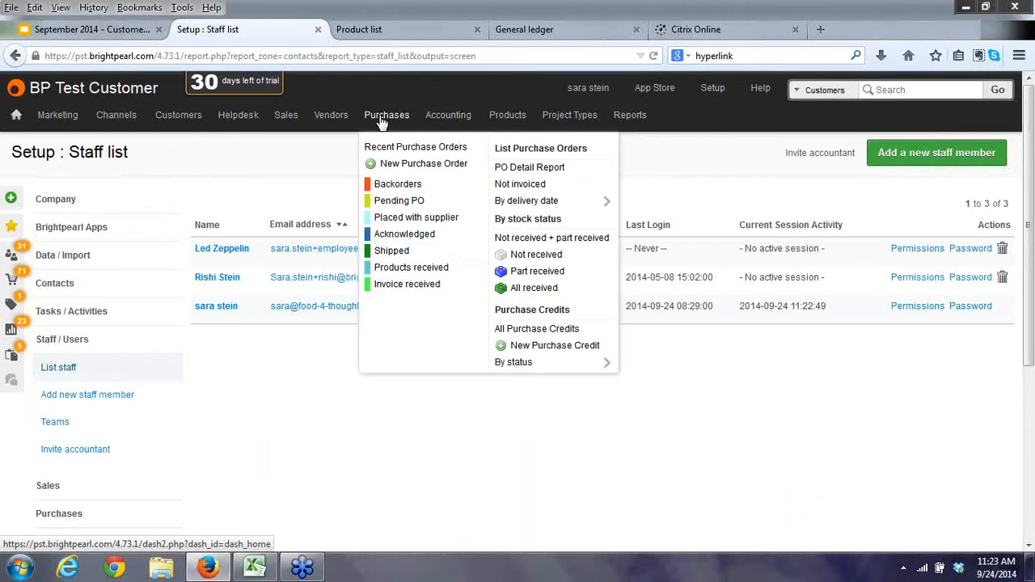
pyautogui.click(401, 164)
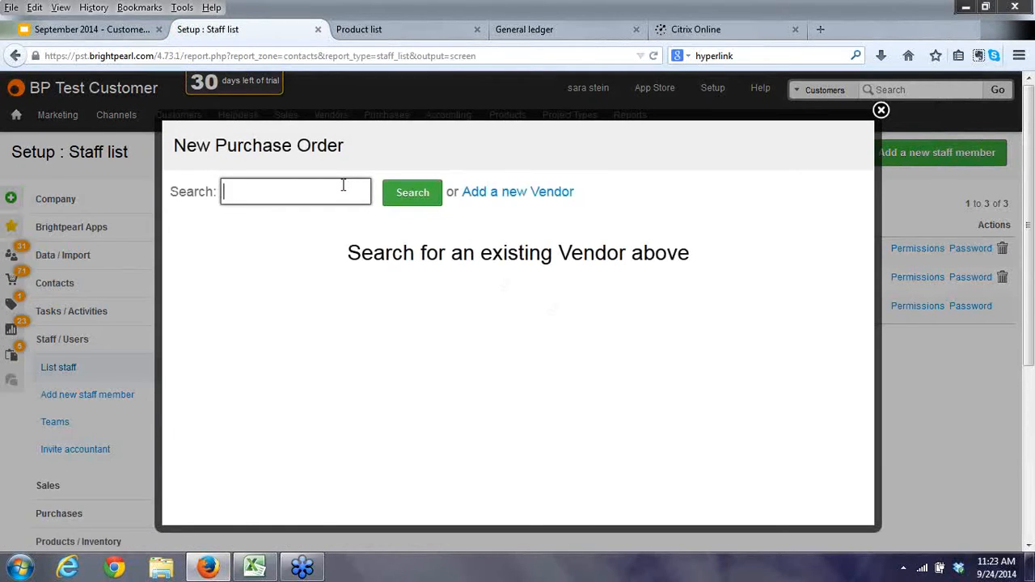
pyautogui.click(343, 185)
pyautogui.write('test')
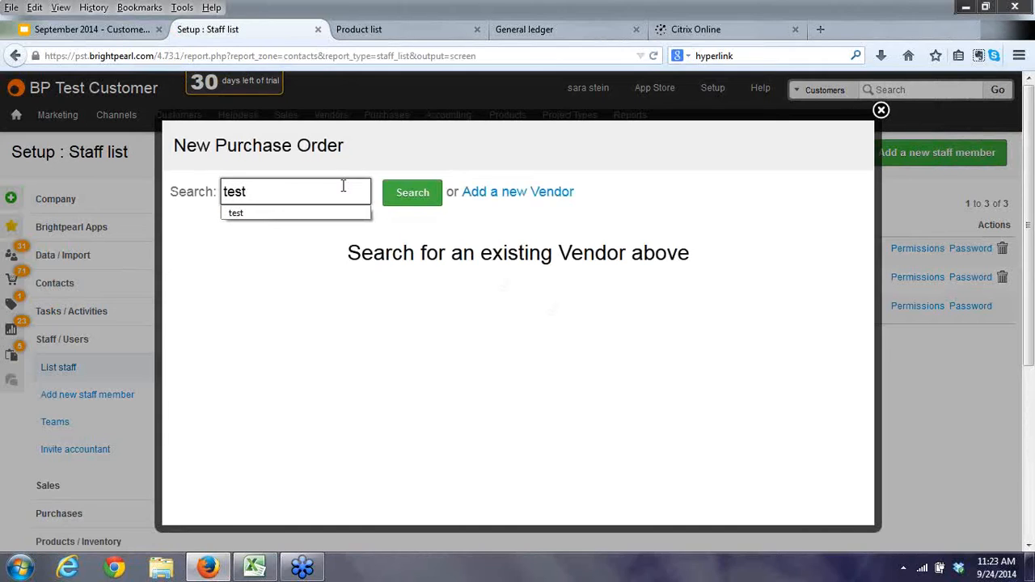
pyautogui.click(431, 197)
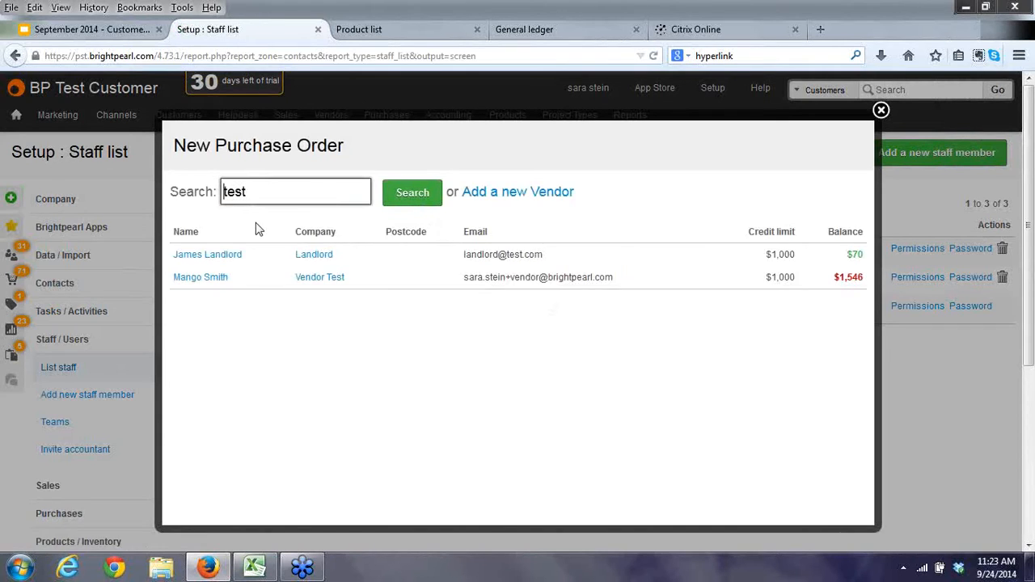
pyautogui.click(202, 277)
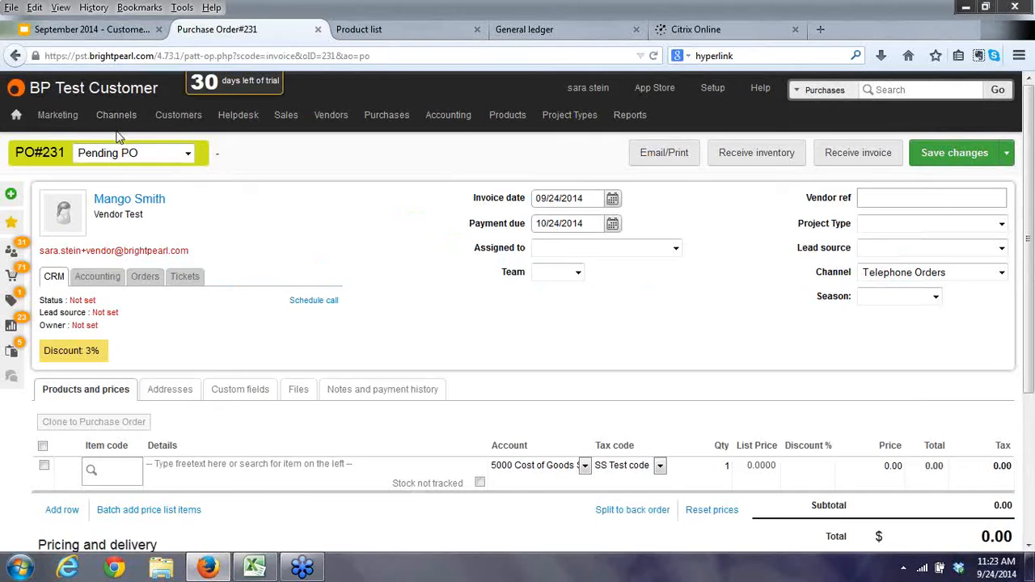
# Add 5 Chocolate Bunny to the order line and save PO#231.
pyautogui.click(115, 472)
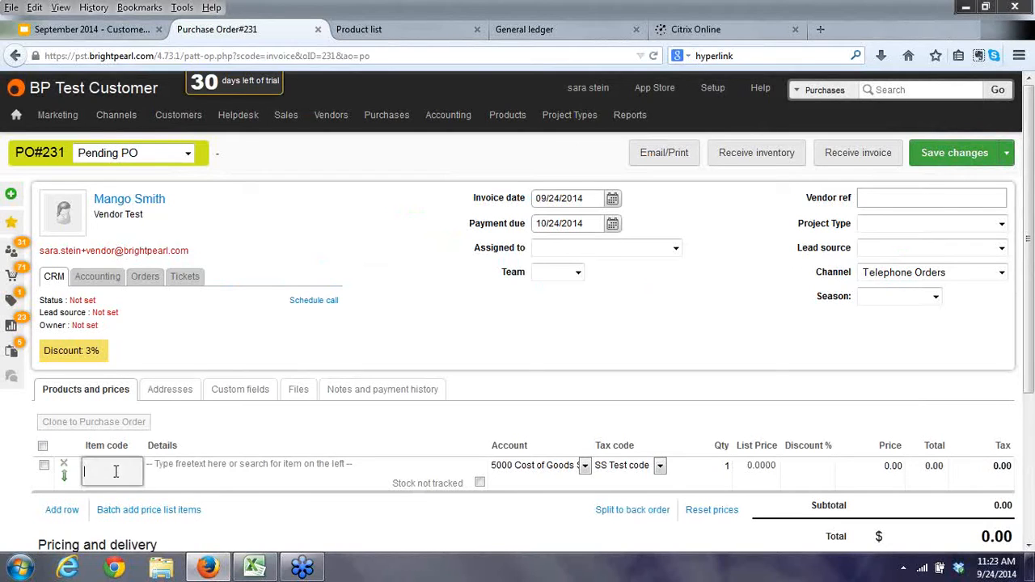
pyautogui.write('cho')
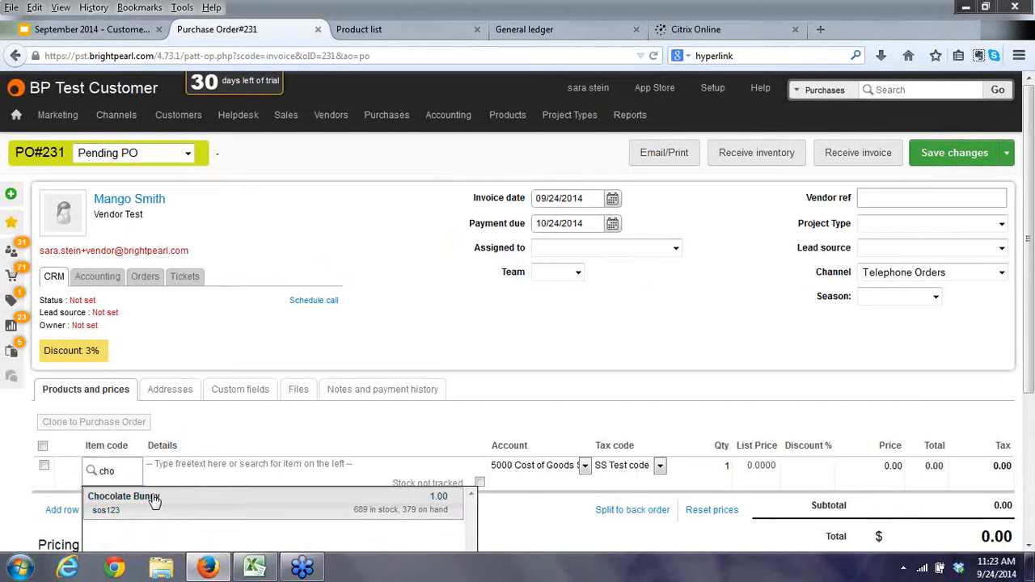
pyautogui.click(154, 496)
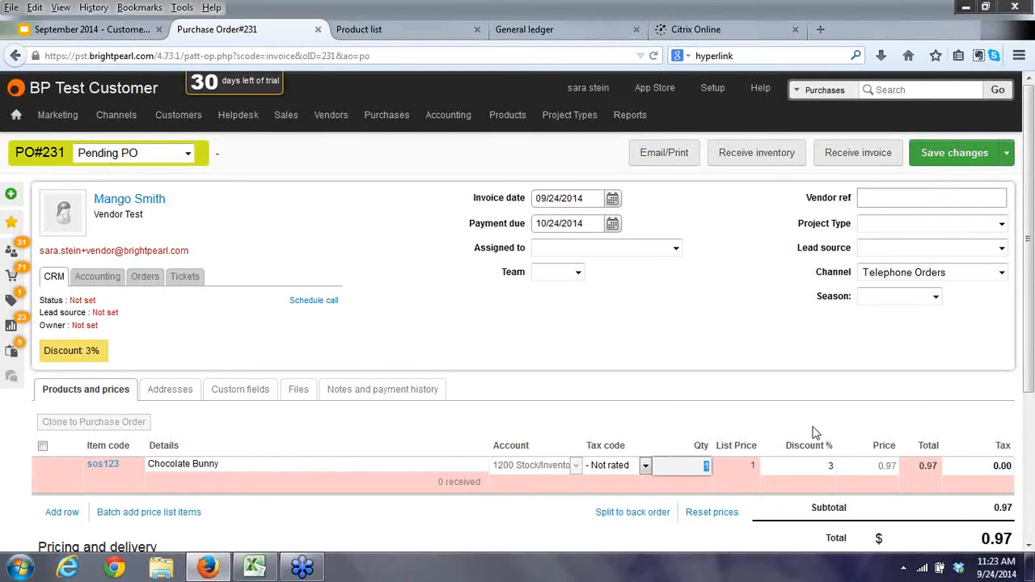
pyautogui.write('5')
pyautogui.press('Tab')
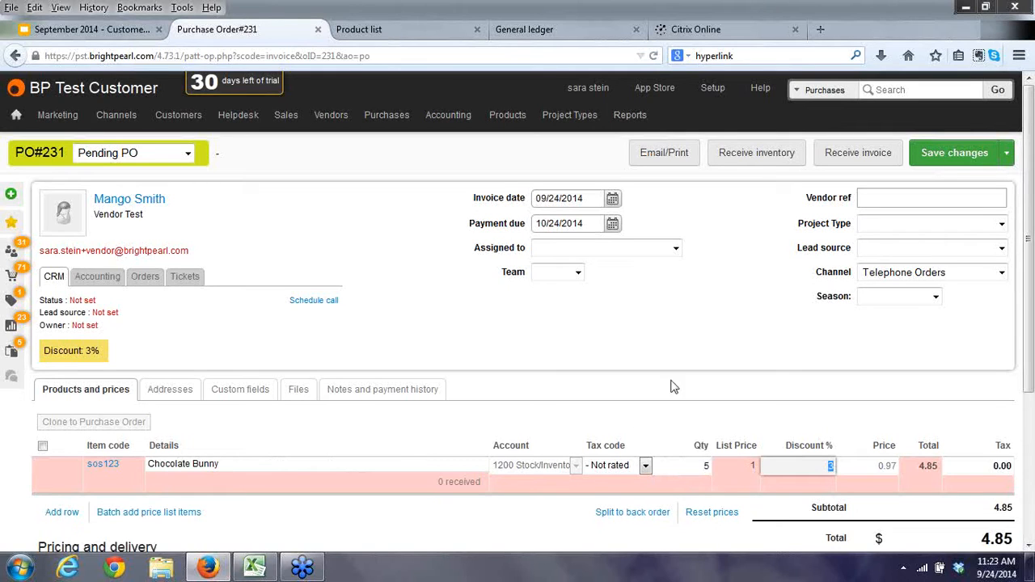
pyautogui.click(956, 153)
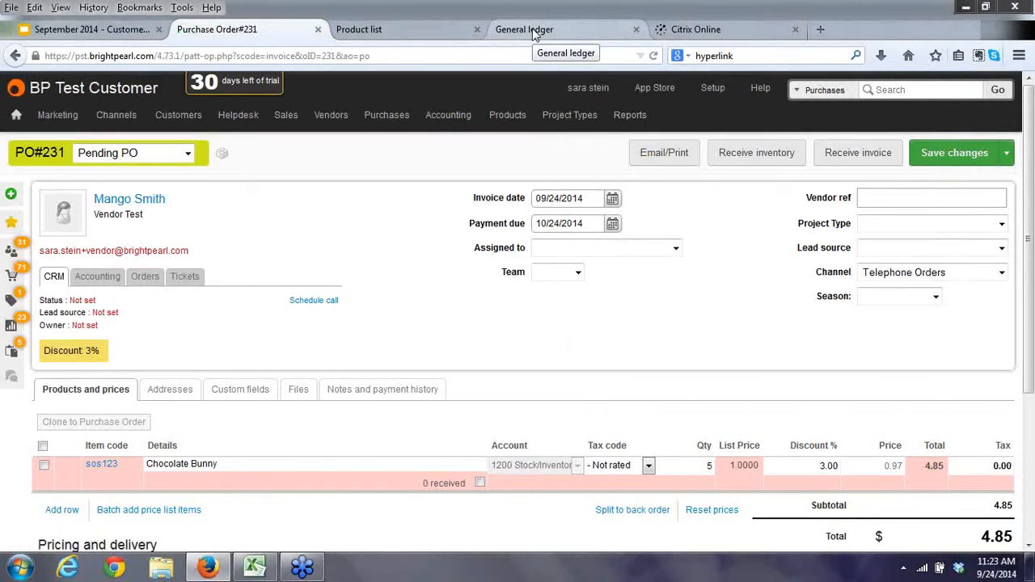
# Reload the General ledger report to check entries, then return to PO#231.
pyautogui.click(532, 29)
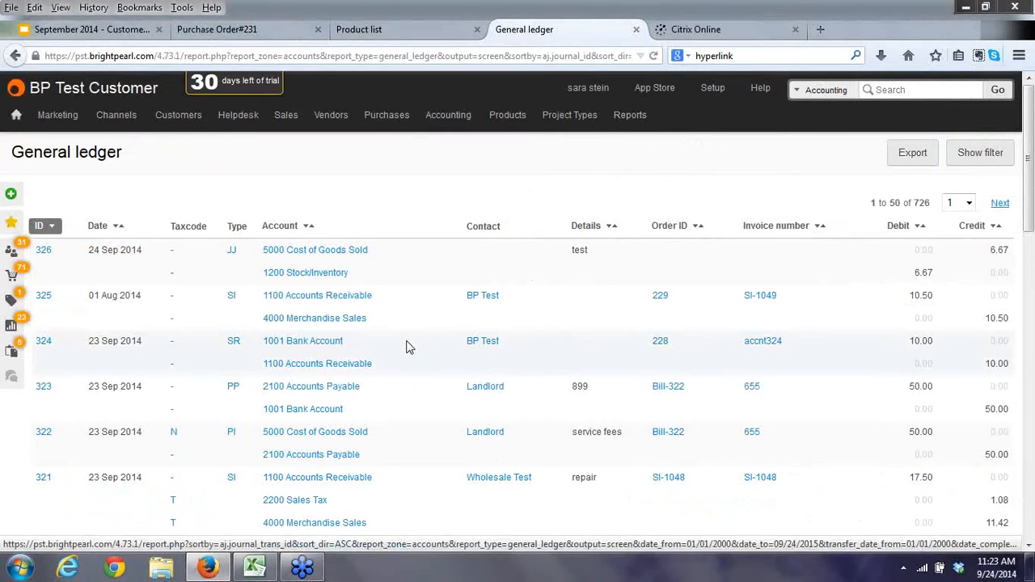
pyautogui.press('F5')
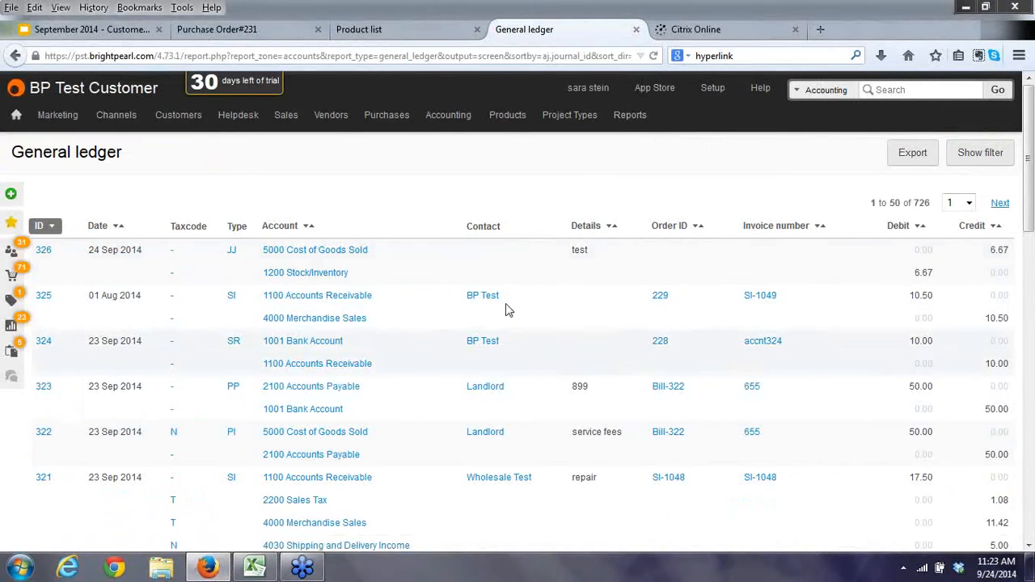
pyautogui.click(243, 31)
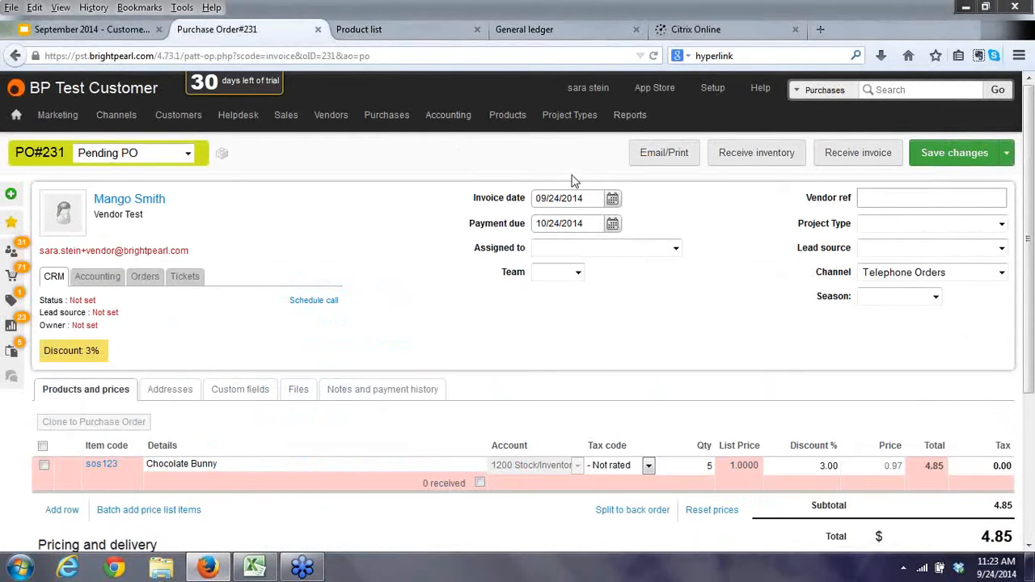
# Receive all 5 Chocolate Bunny into M.1.1.2 and confirm the 4.85 stock entry in the ledger.
pyautogui.click(734, 156)
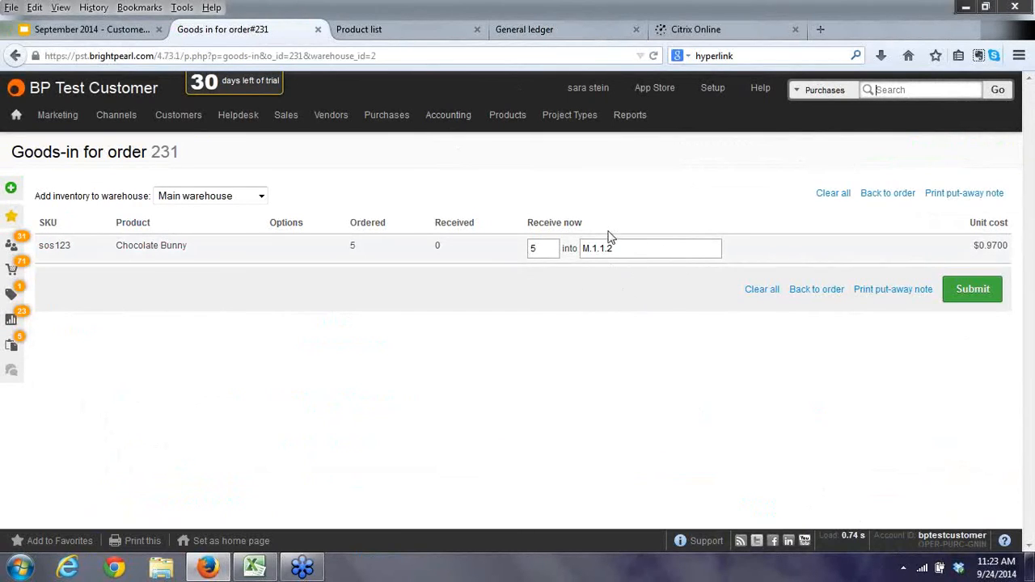
pyautogui.click(547, 246)
pyautogui.doubleClick(536, 246)
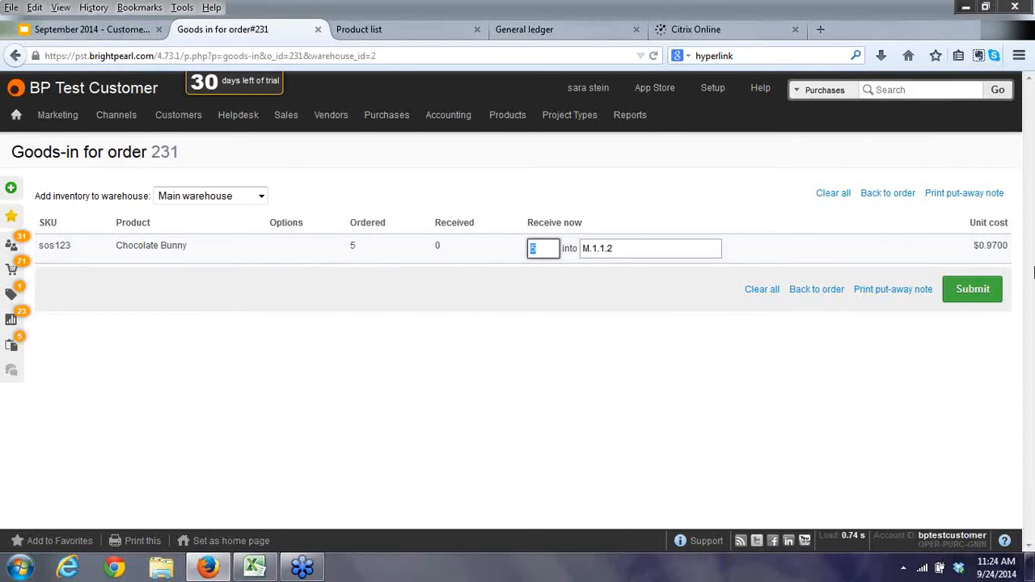
pyautogui.click(973, 289)
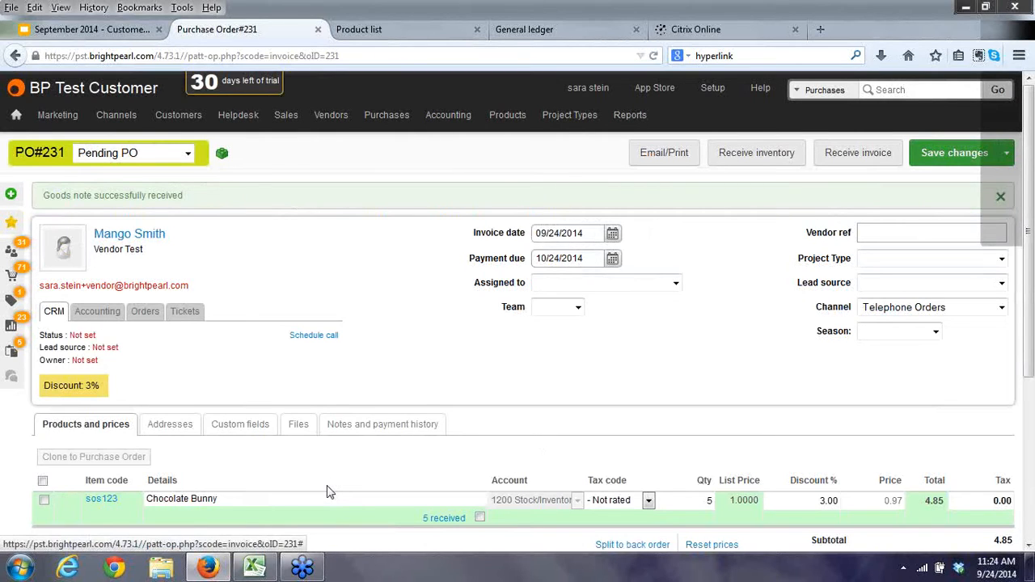
pyautogui.click(532, 31)
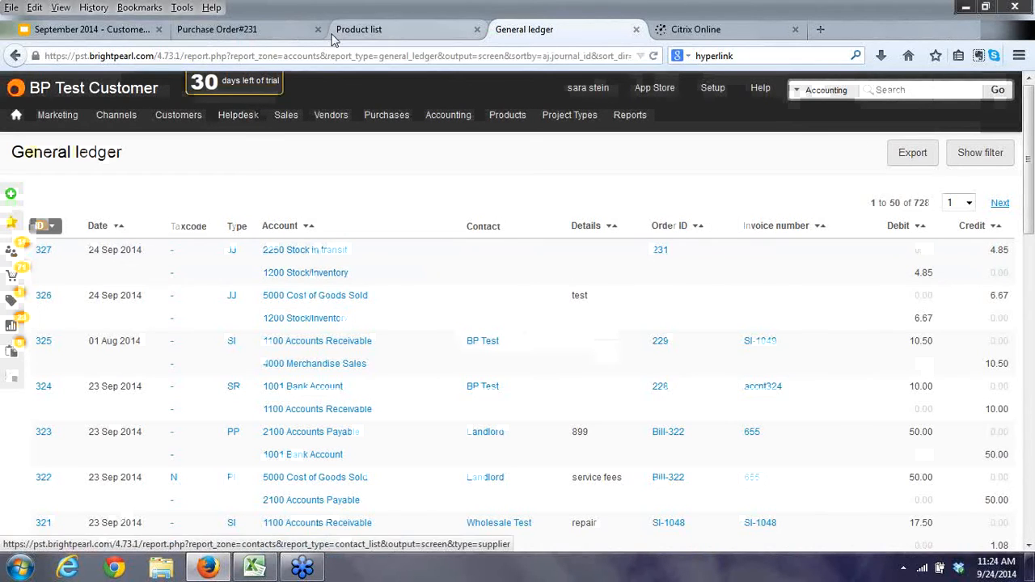
pyautogui.click(239, 33)
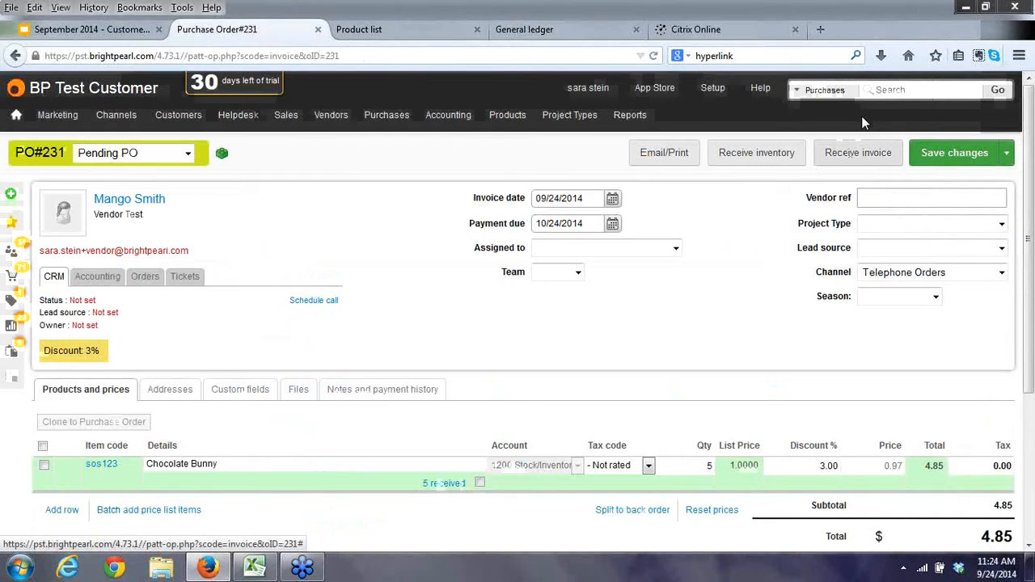
# Receive vendor invoice 9898 on PO 231 and allocate its 4.85 supplier payment from 1001 Bank Account.
pyautogui.click(444, 483)
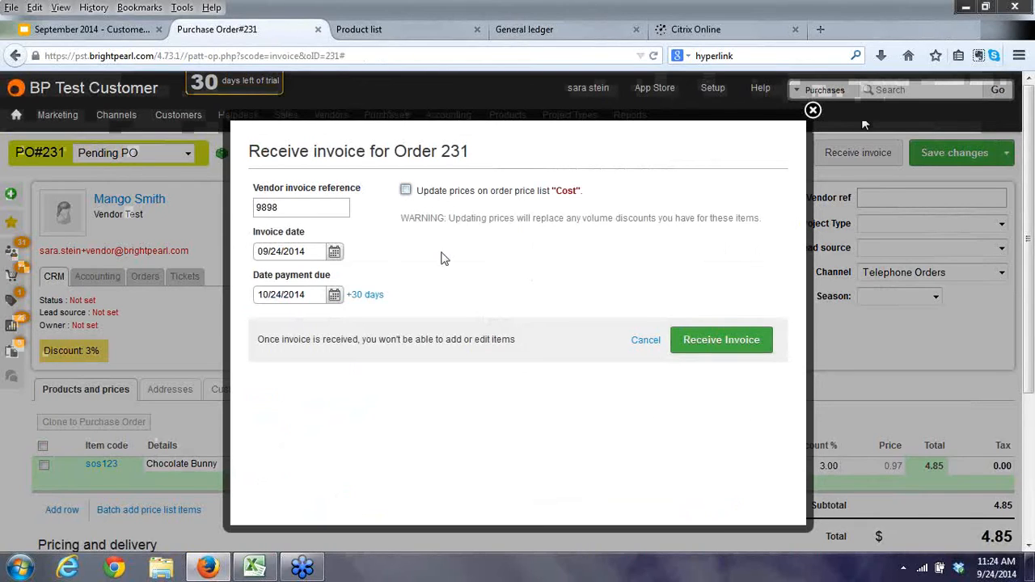
pyautogui.click(686, 346)
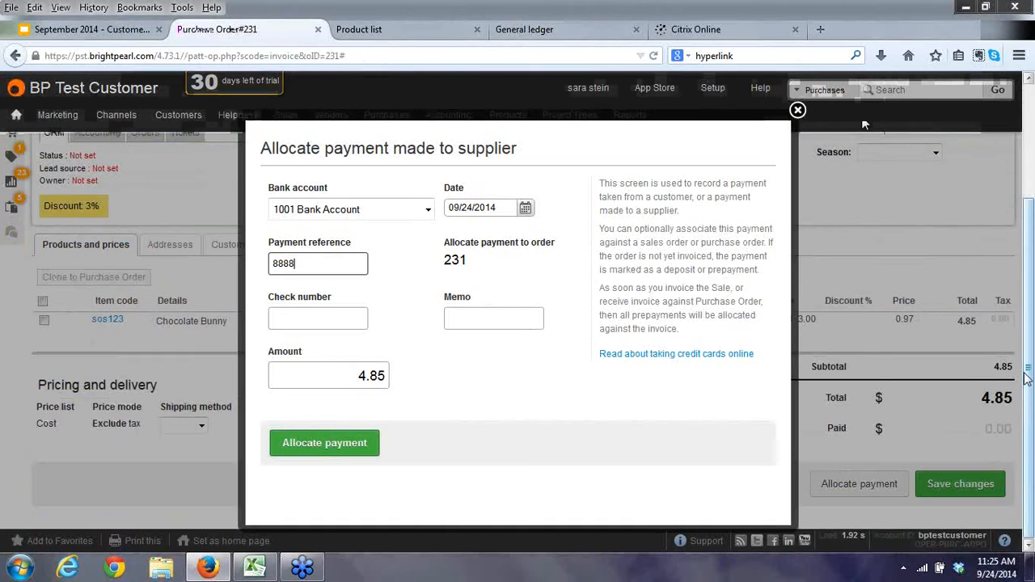
pyautogui.press('Tab')
pyautogui.press('Tab')
pyautogui.press('Tab')
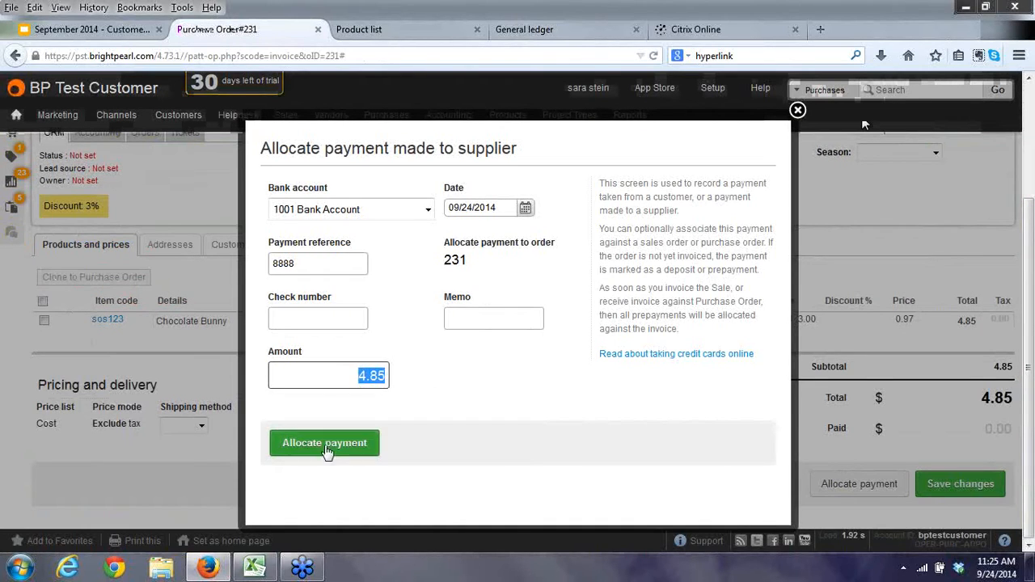
pyautogui.press('Return')
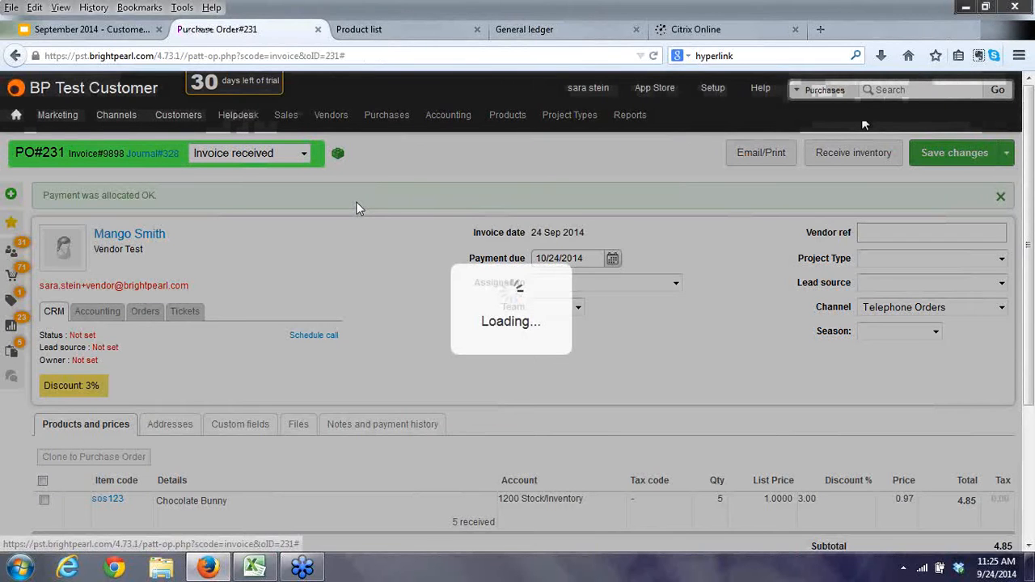
# Review the general ledger entries, then start new sales order SO#232 for the BP Test customer.
pyautogui.click(532, 32)
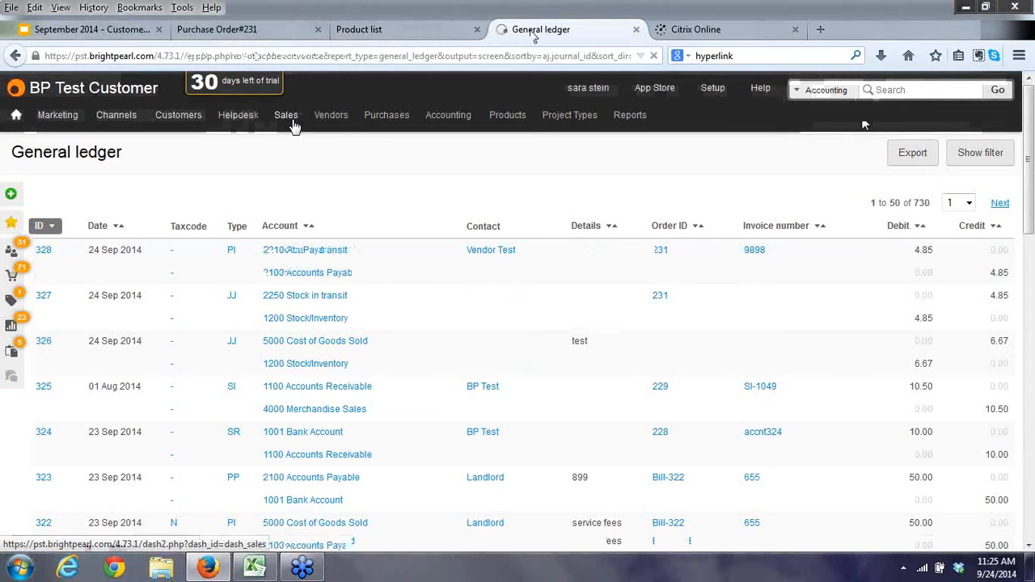
pyautogui.moveTo(291, 121)
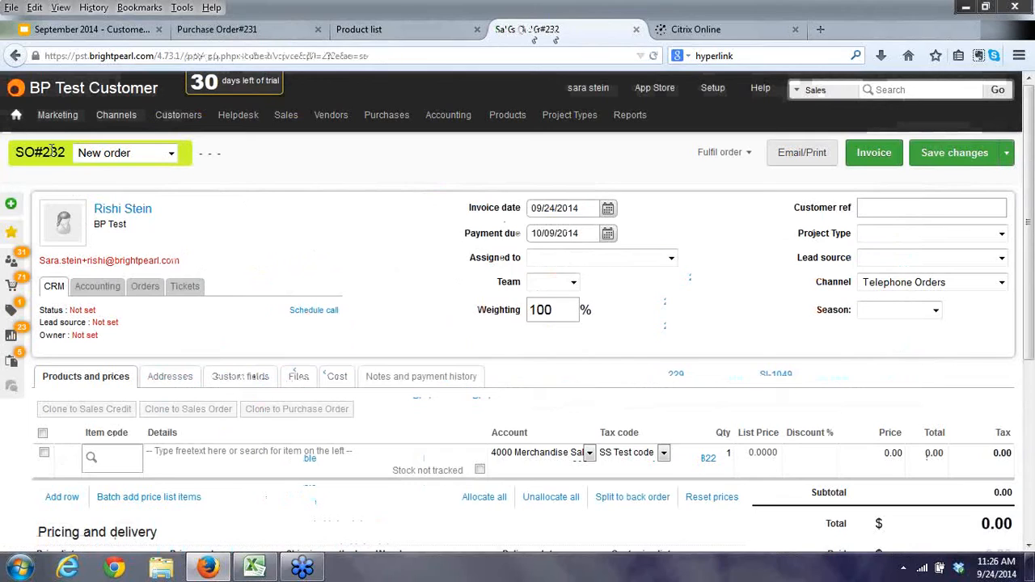
# Add 3 Chocolate Bunny at 3.50 to sales order 232 and save it (total 10.50).
pyautogui.click(132, 459)
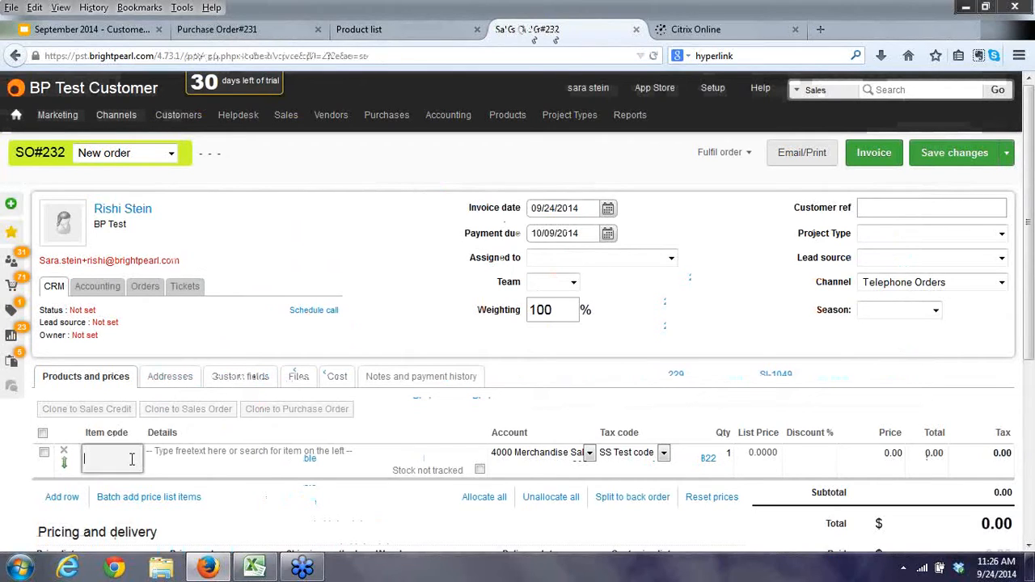
pyautogui.write('cho')
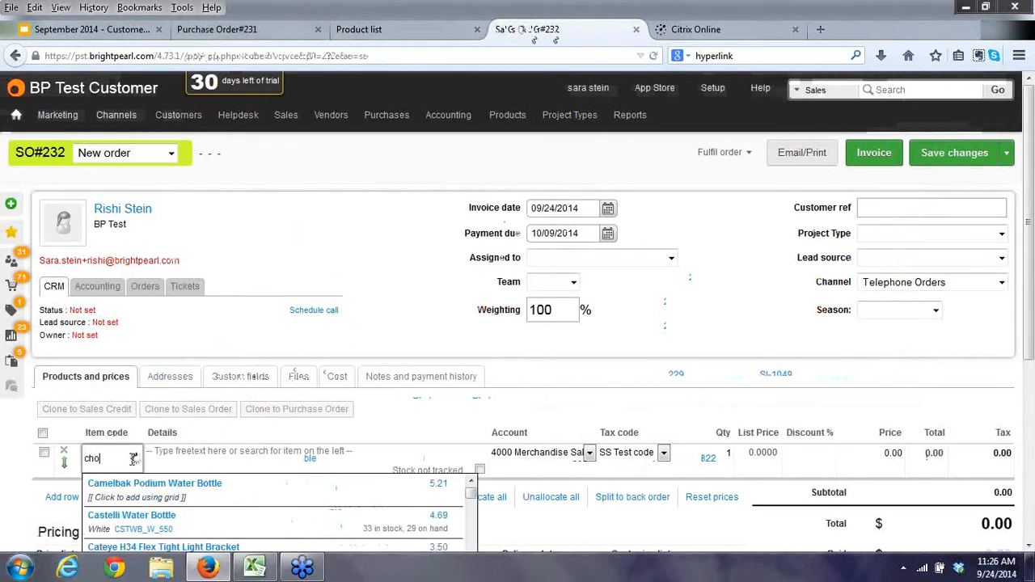
pyautogui.click(124, 486)
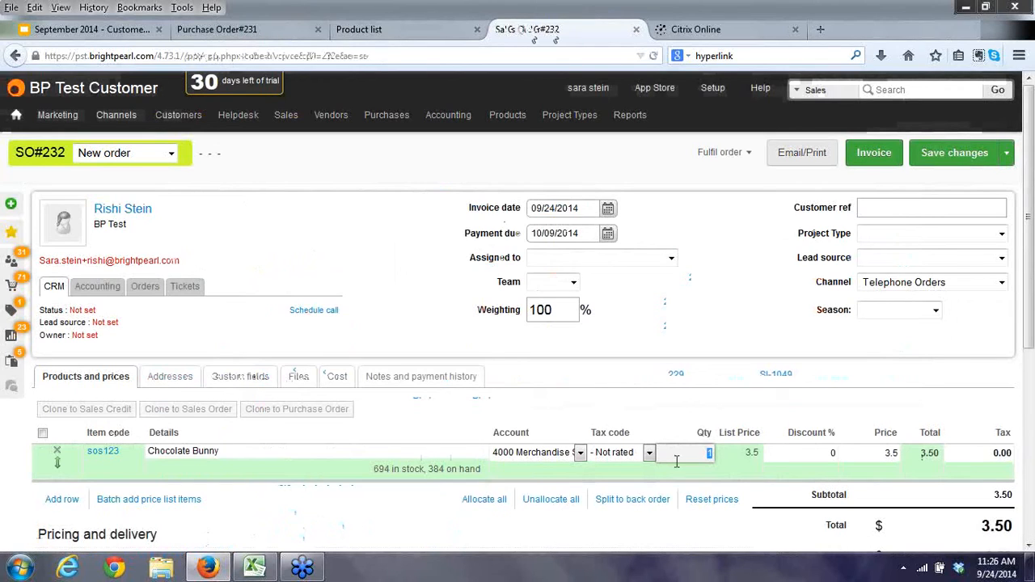
pyautogui.write('3')
pyautogui.press('Tab')
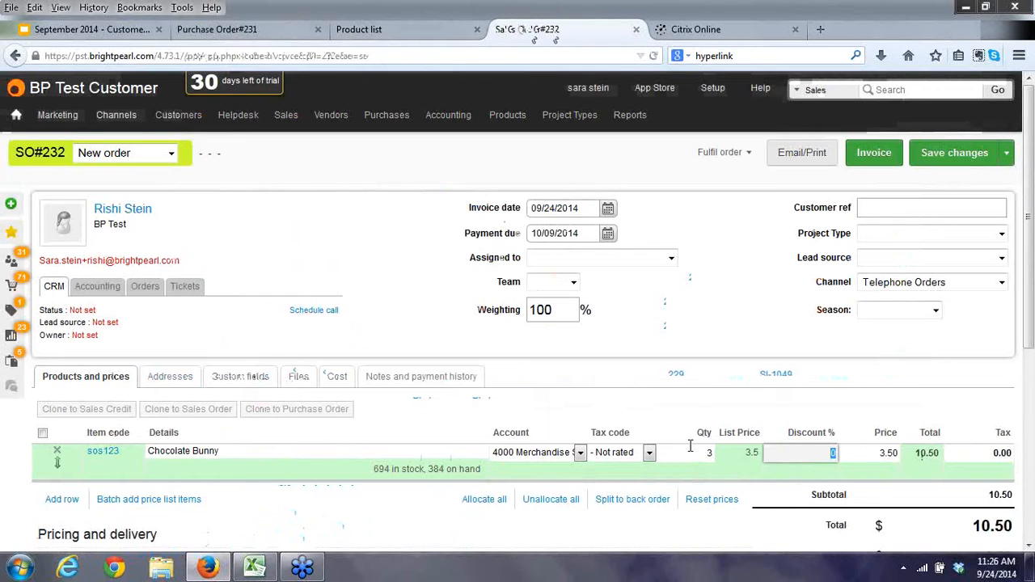
pyautogui.click(947, 159)
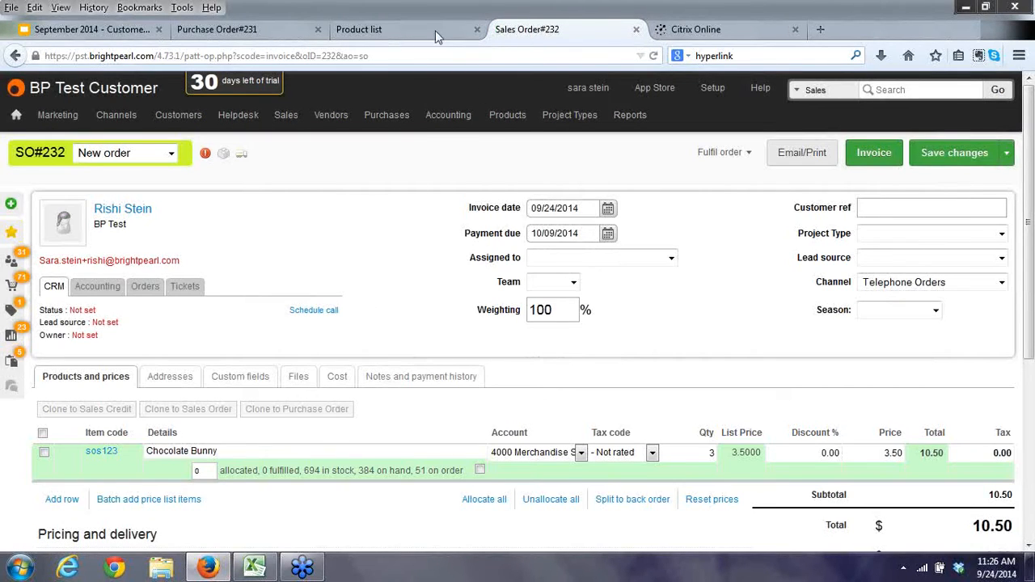
# Check the general ledger report, then return to sales order 232.
pyautogui.click(255, 32)
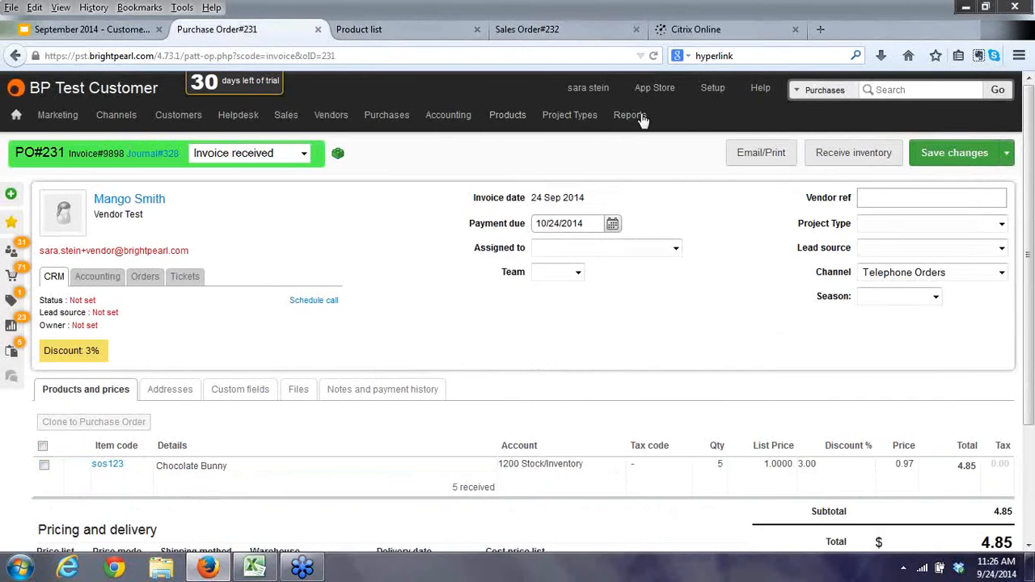
pyautogui.moveTo(629, 115)
pyautogui.click(630, 168)
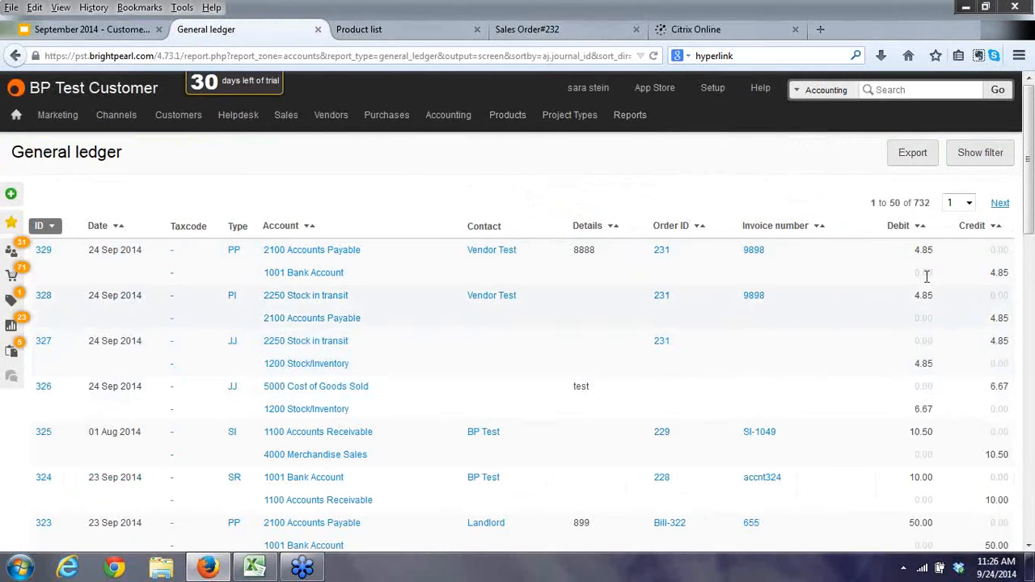
pyautogui.click(526, 27)
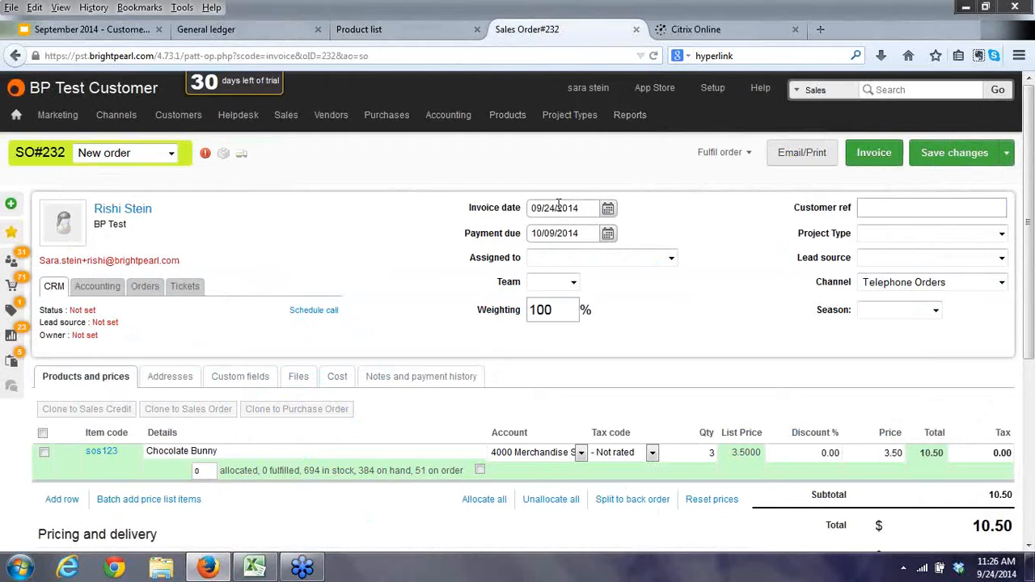
# Fulfil sales order 232 to ship later, then refresh the general ledger.
pyautogui.click(756, 158)
pyautogui.click(736, 202)
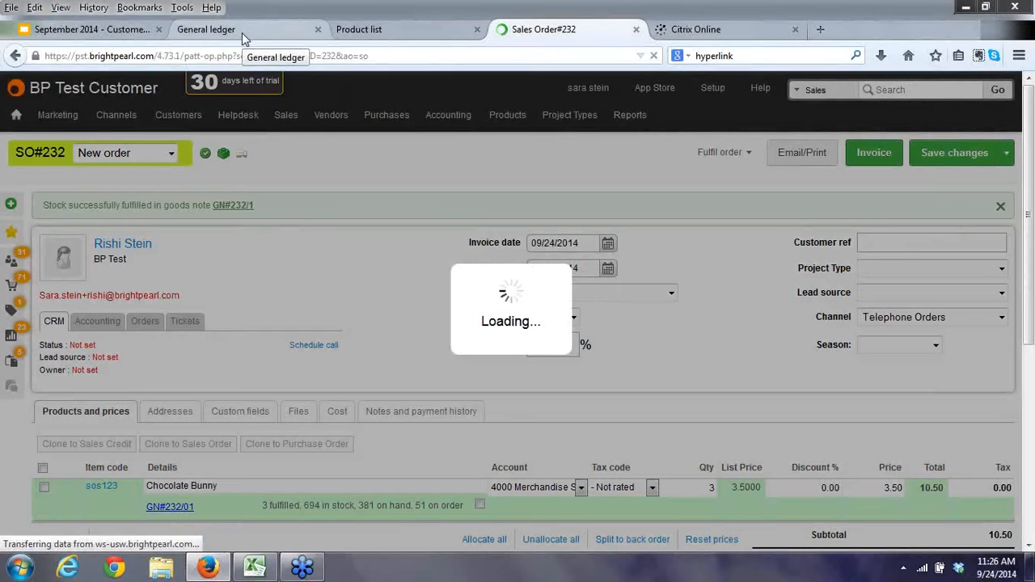
pyautogui.click(242, 32)
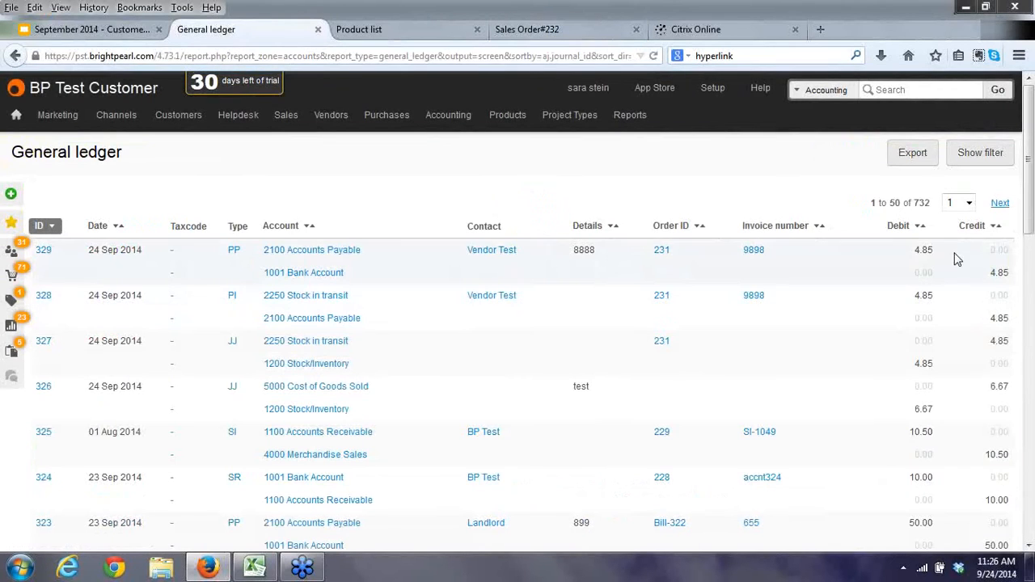
pyautogui.press('F5')
# List the goods notes due to ship and select goods note 232/1.
pyautogui.click(363, 33)
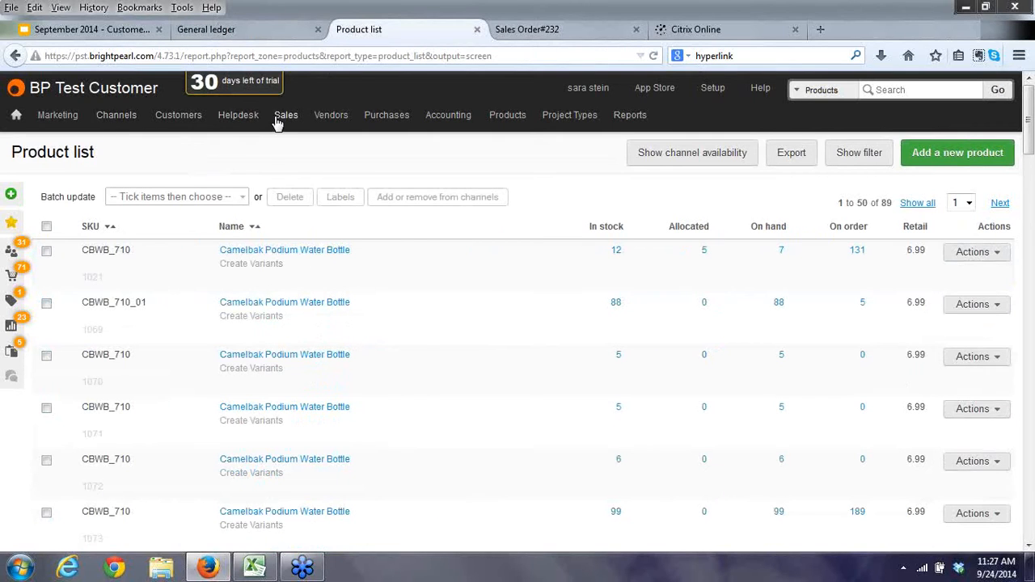
pyautogui.moveTo(279, 118)
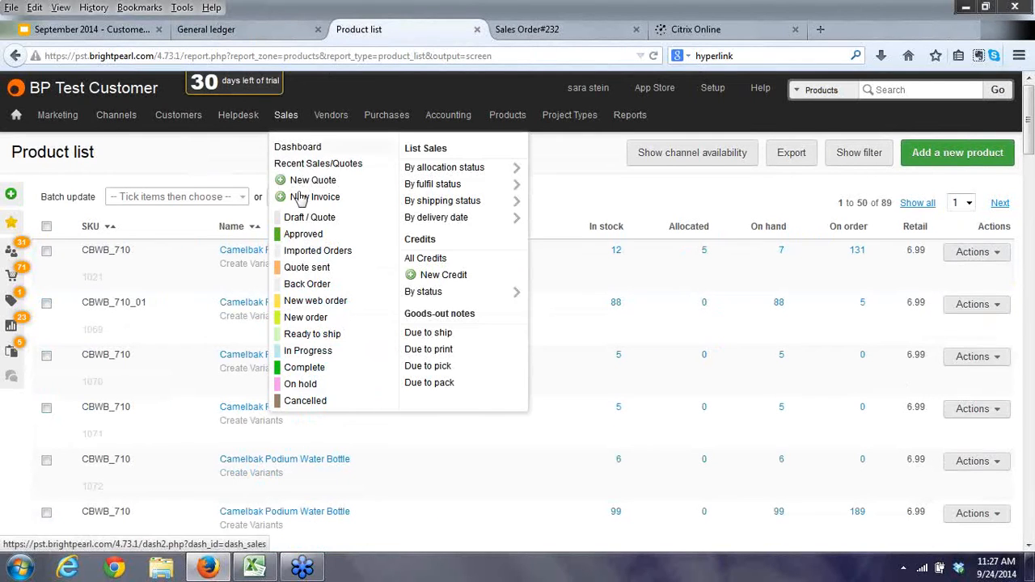
pyautogui.click(414, 332)
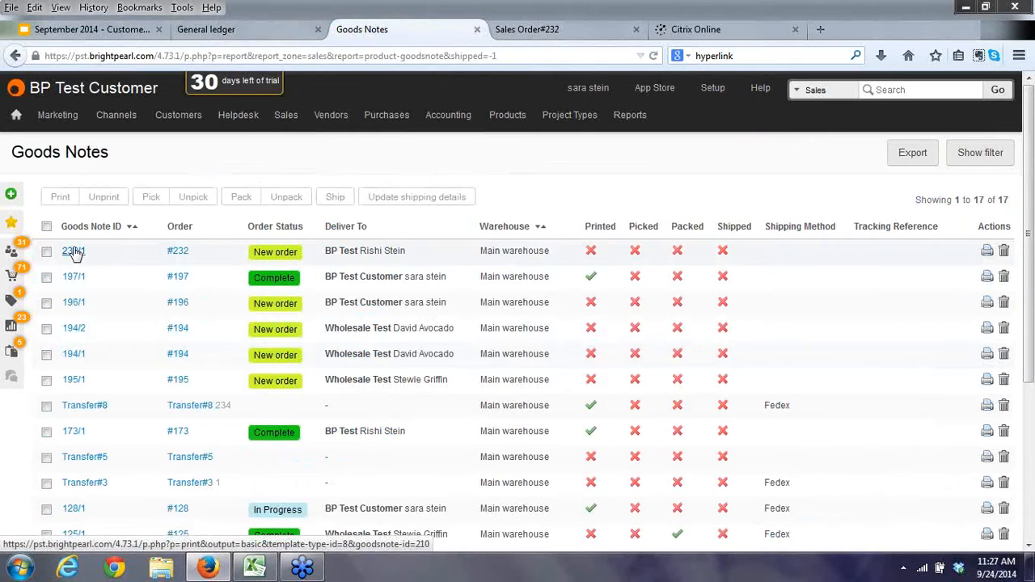
pyautogui.click(47, 252)
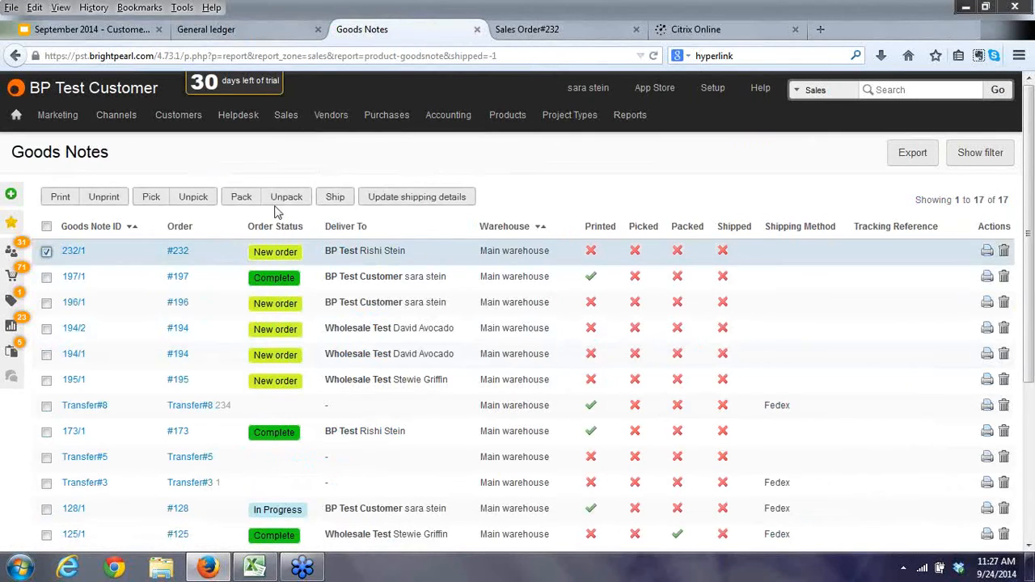
# Ship goods note 232/1, refresh the ledger for the 5.25 cost entry, and return to SO#232.
pyautogui.click(334, 197)
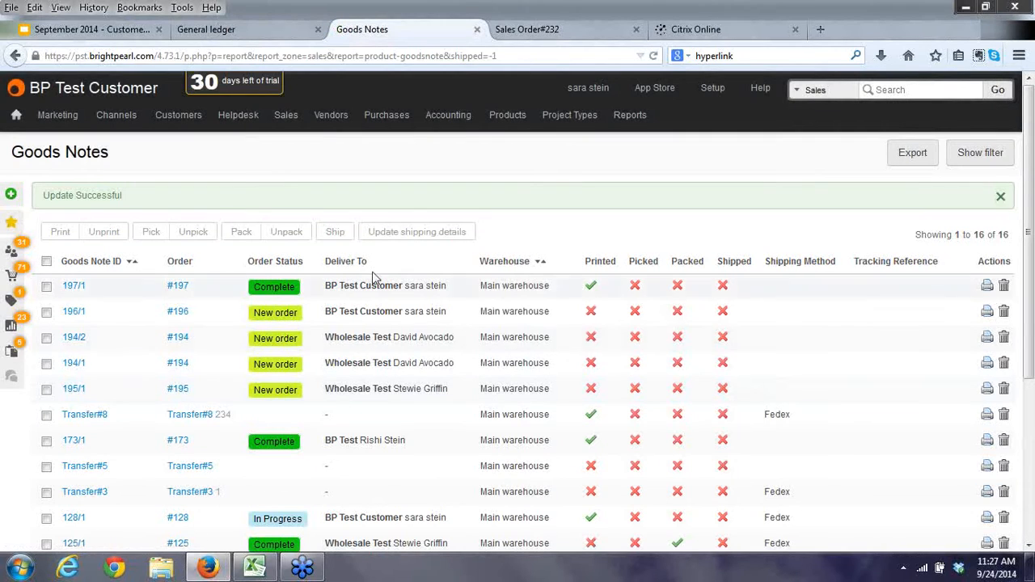
pyautogui.click(252, 30)
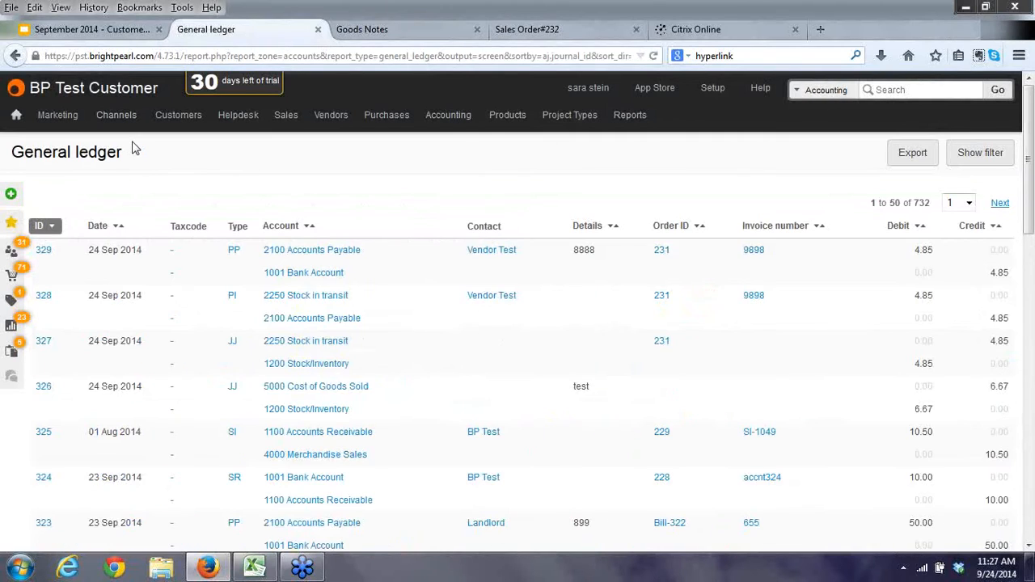
pyautogui.press('F5')
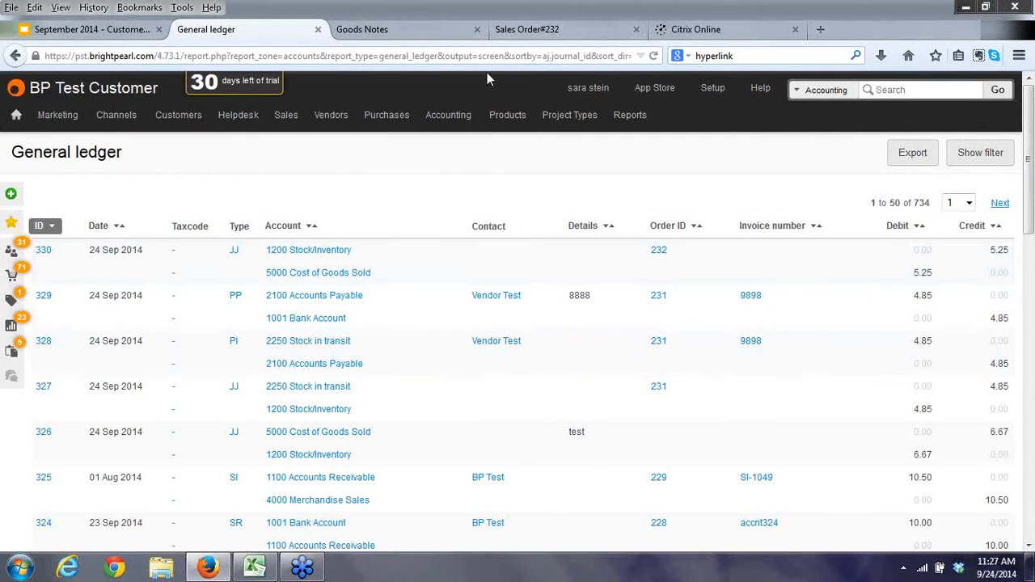
pyautogui.click(533, 31)
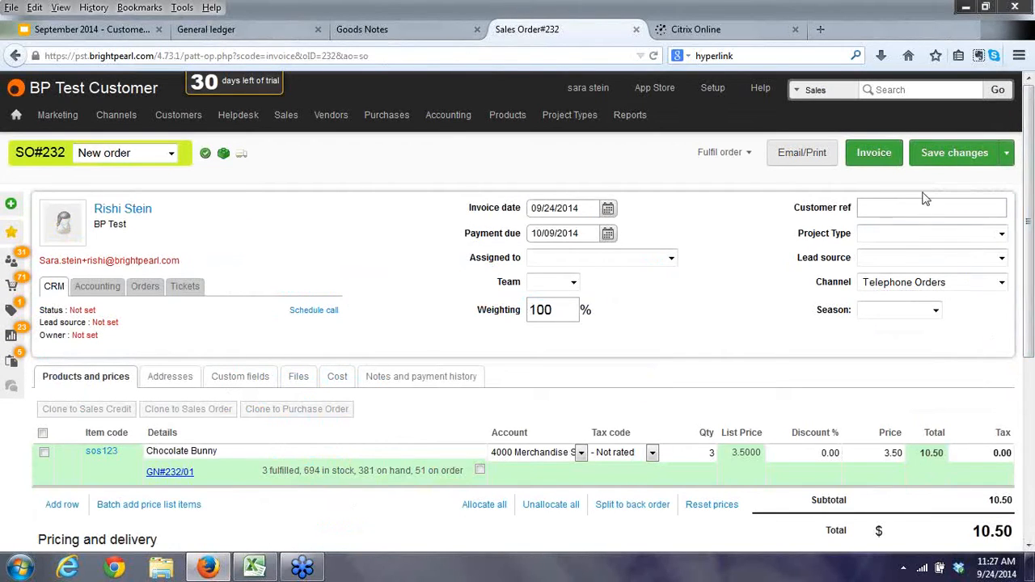
# Invoice sales order 232 as SI-1050, save it, and view the 10.50 ledger posting.
pyautogui.click(871, 154)
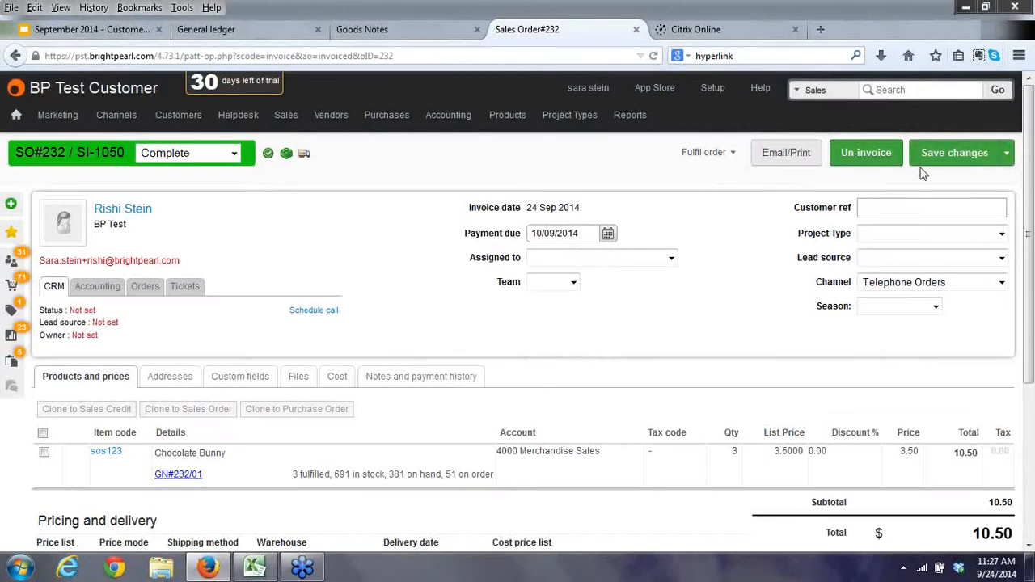
pyautogui.click(928, 157)
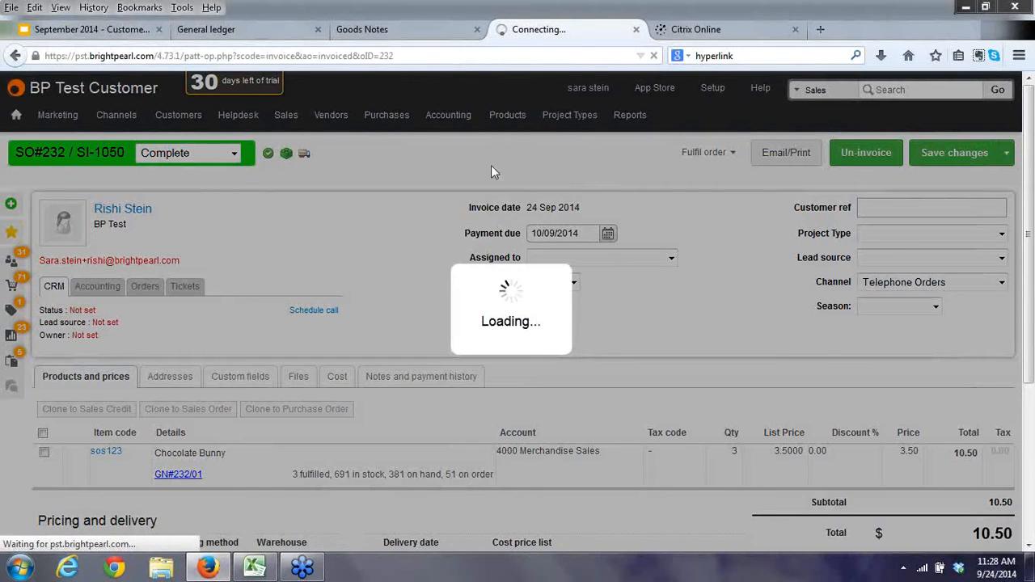
pyautogui.click(247, 36)
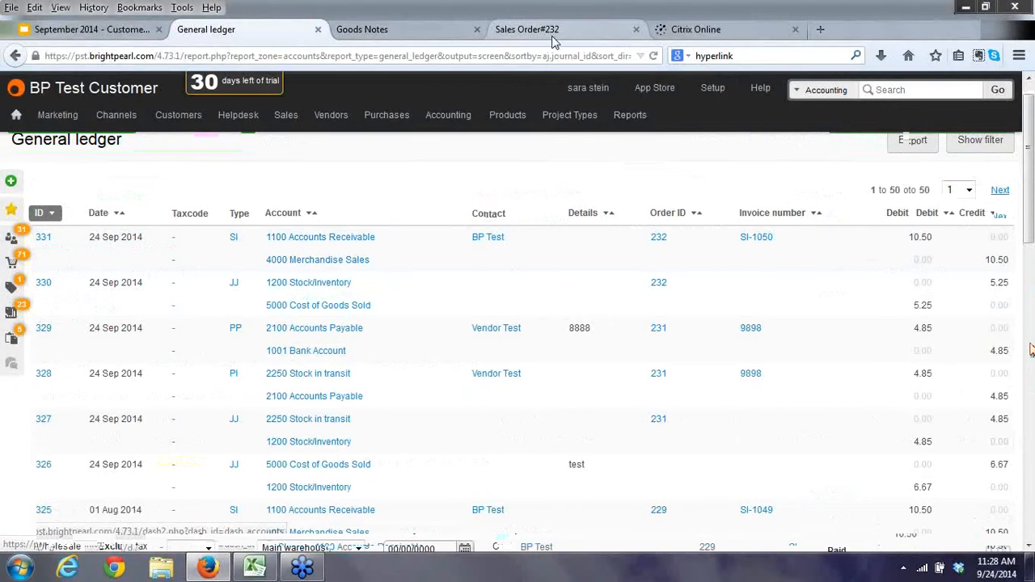
# Review the ledger entries for order 232 and open the Enter Invoice for a Customer form.
pyautogui.click(861, 485)
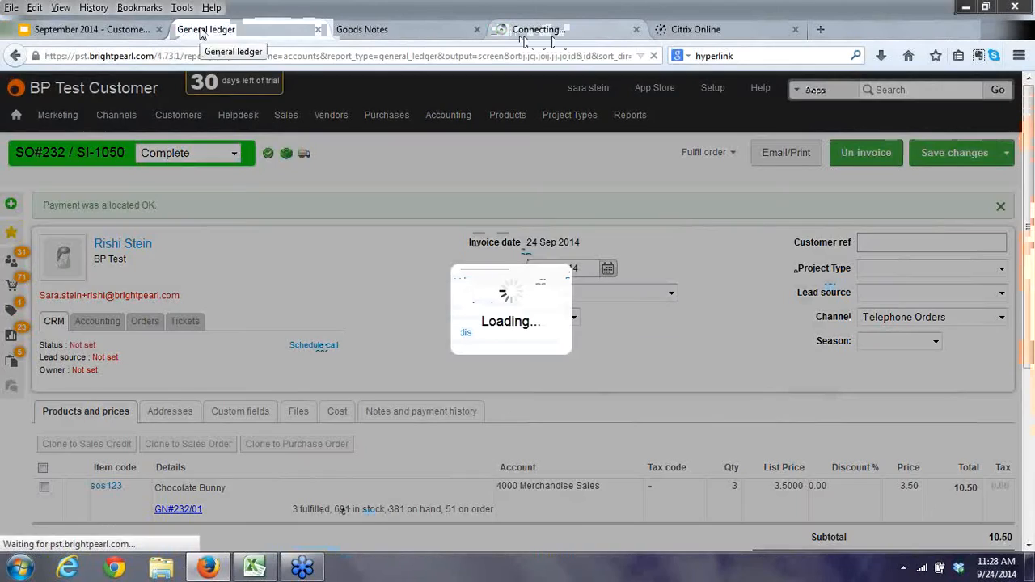
pyautogui.click(219, 29)
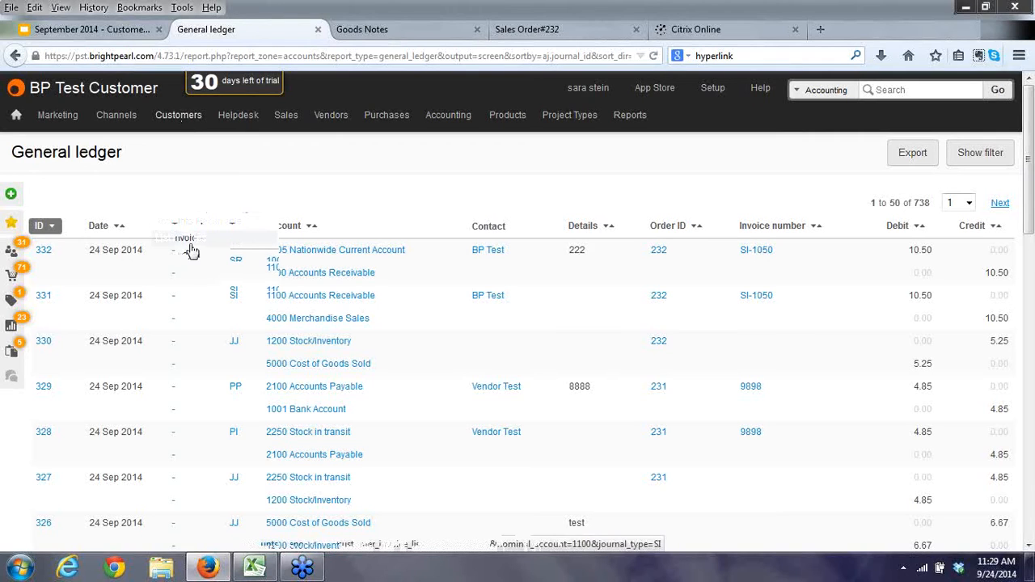
pyautogui.click(188, 246)
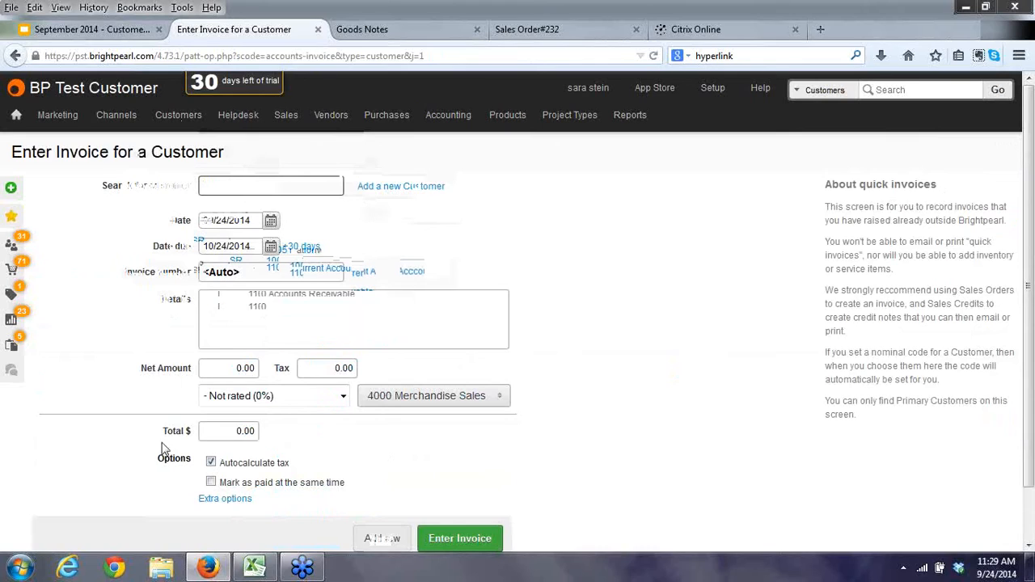
# Choose customer Wholesale Test and apply tax code T Taxable (9.5%) on the invoice.
pyautogui.write('t s')
pyautogui.click(267, 307)
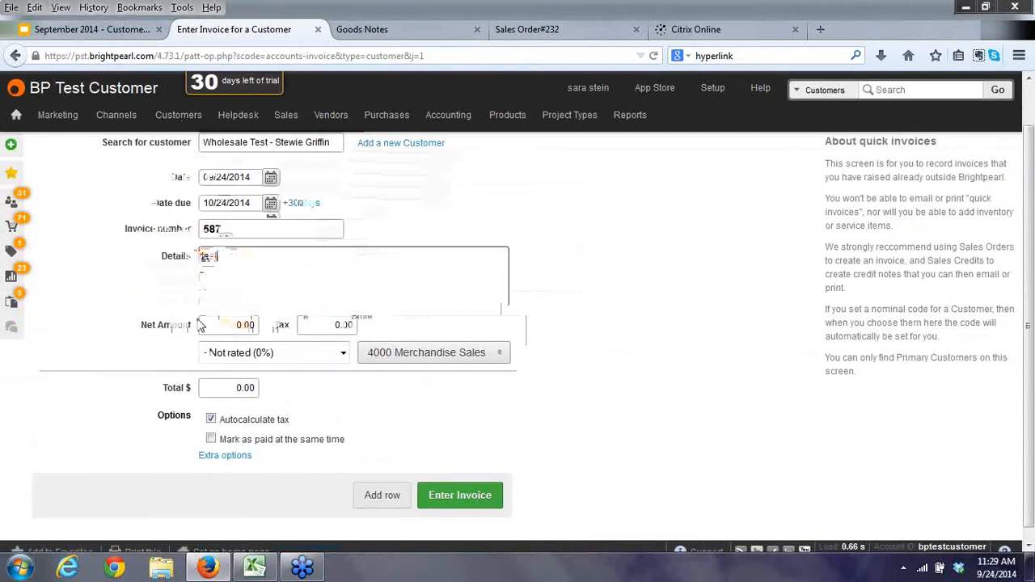
pyautogui.click(214, 353)
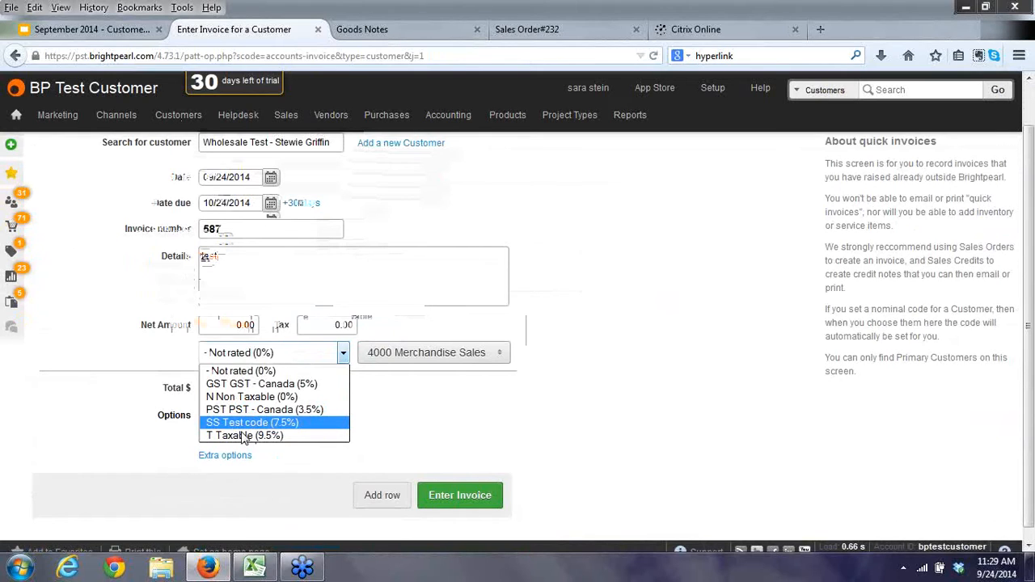
pyautogui.click(243, 437)
# Enter a 120.00 total (net 109.59, tax 10.41) and keep account 4000 Merchandise Sales.
pyautogui.write('120')
pyautogui.click(368, 405)
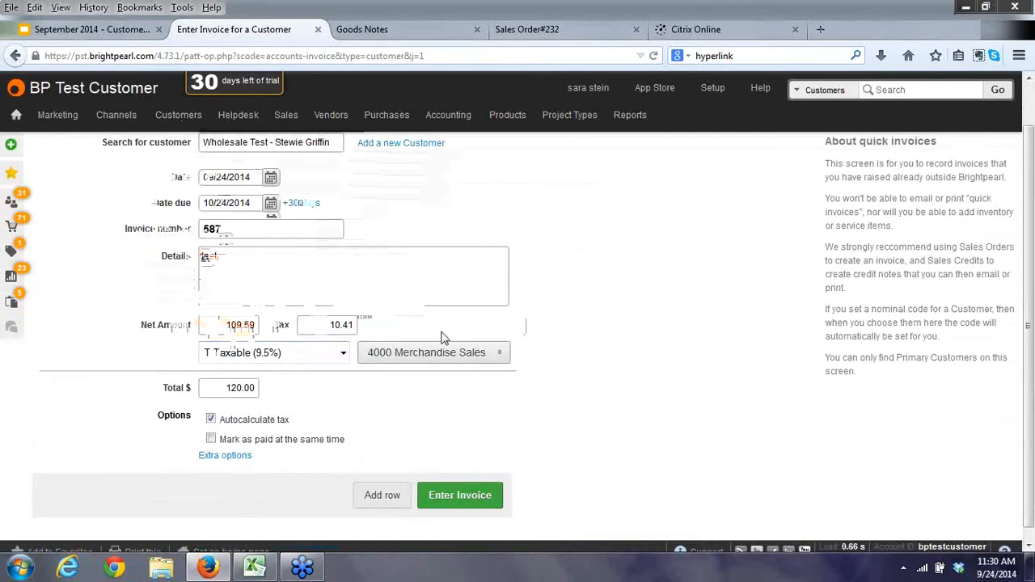
pyautogui.click(499, 362)
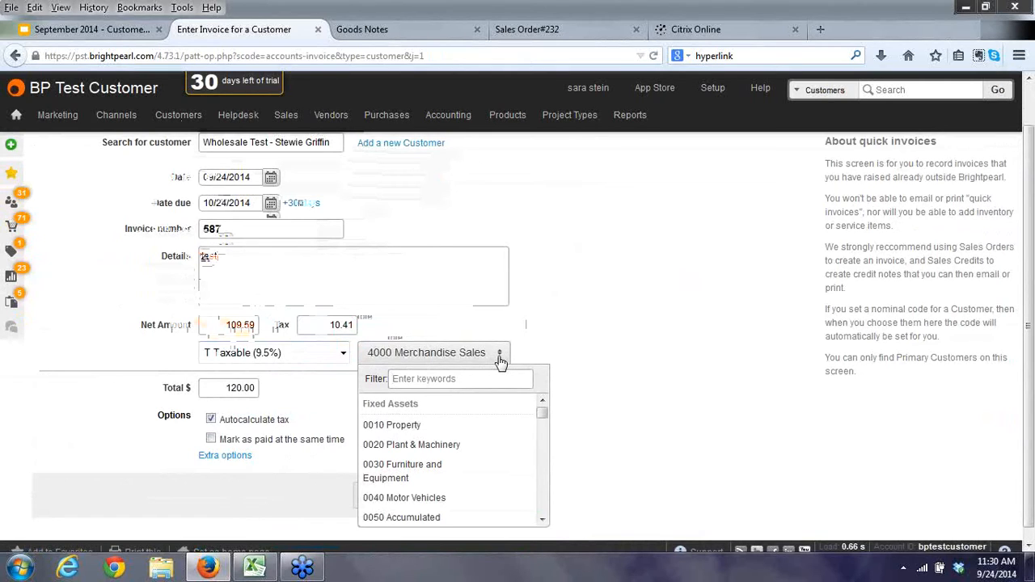
pyautogui.moveTo(540, 416)
pyautogui.mouseDown()
pyautogui.moveTo(545, 455)
pyautogui.moveTo(542, 410)
pyautogui.mouseUp()
pyautogui.click(538, 312)
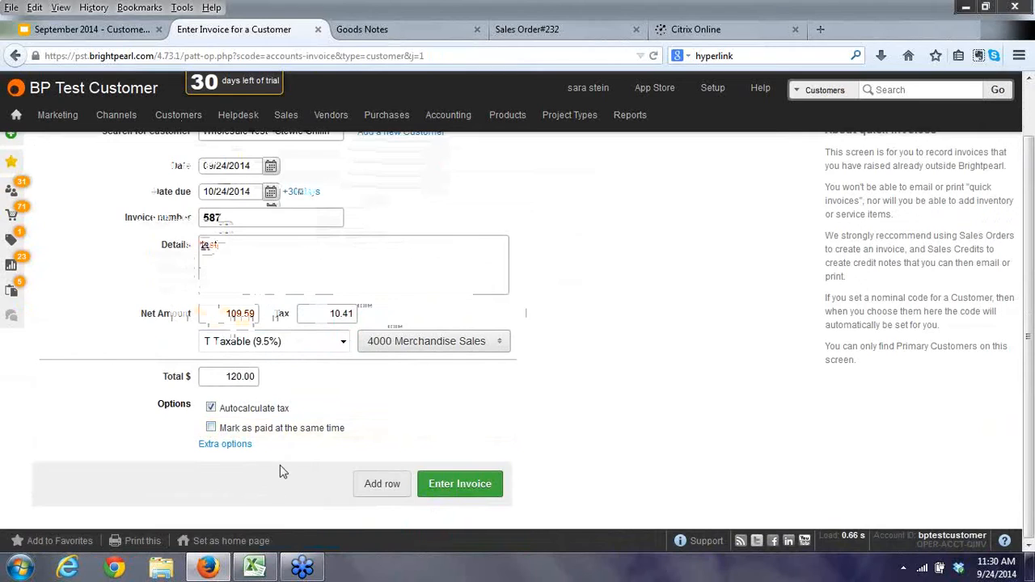
# Review the extra invoice options Channel, Project Type and Lead source, leaving them unchanged.
pyautogui.click(229, 446)
pyautogui.scroll(-3, 513, 432)
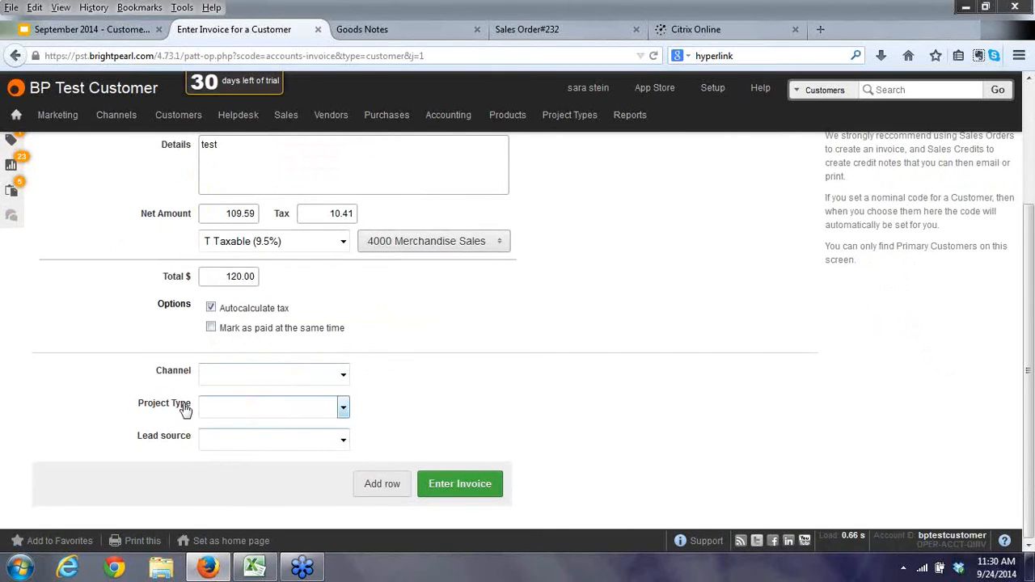
pyautogui.click(328, 385)
pyautogui.click(329, 385)
pyautogui.click(342, 407)
pyautogui.click(343, 409)
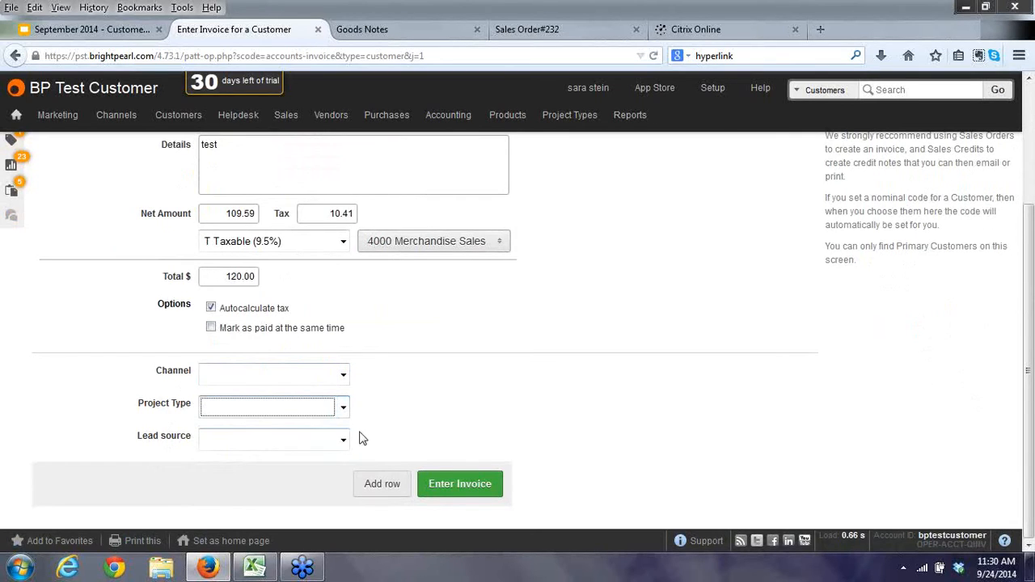
pyautogui.click(344, 440)
pyautogui.click(345, 440)
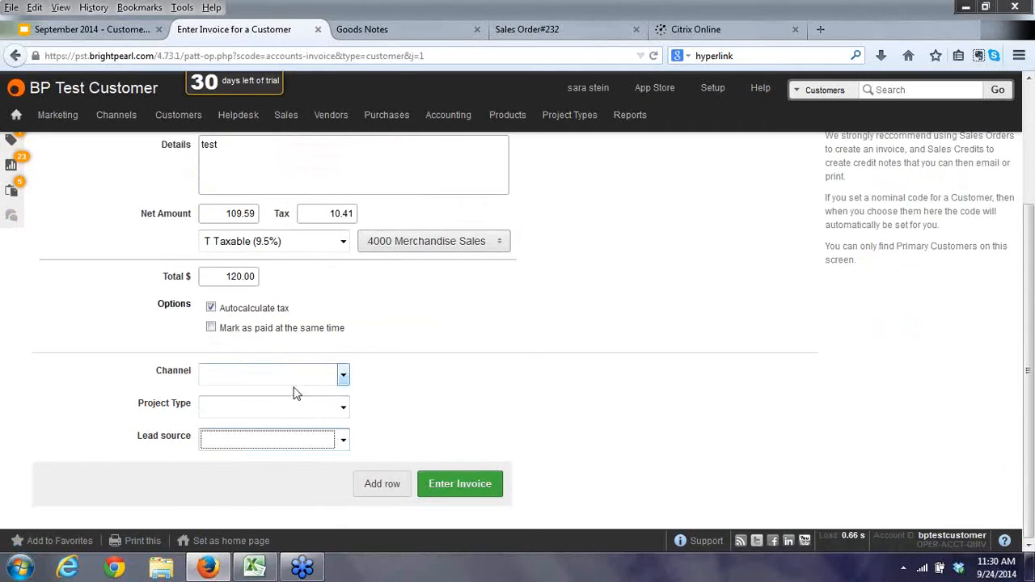
pyautogui.click(484, 375)
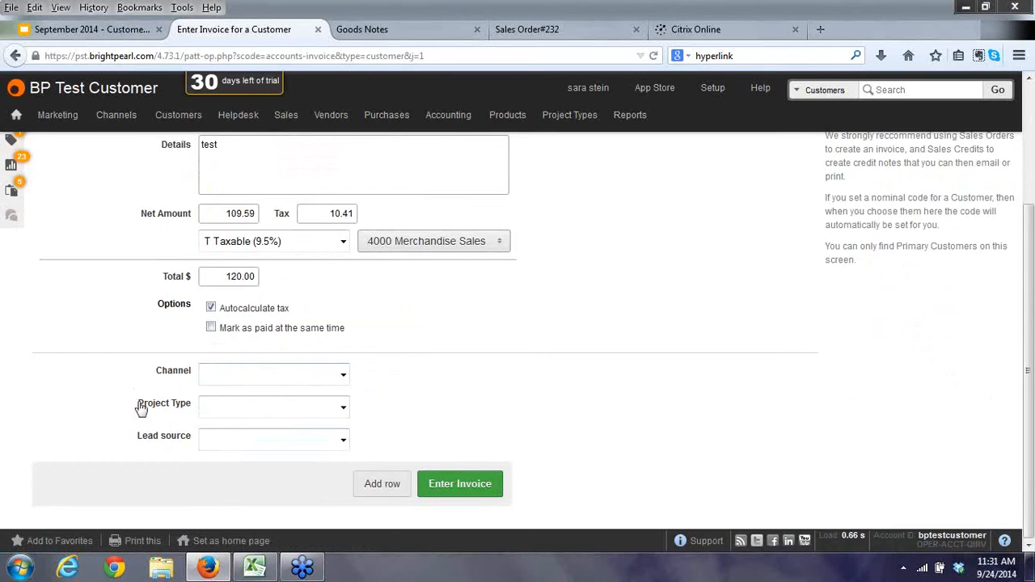
pyautogui.scroll(4, 511, 394)
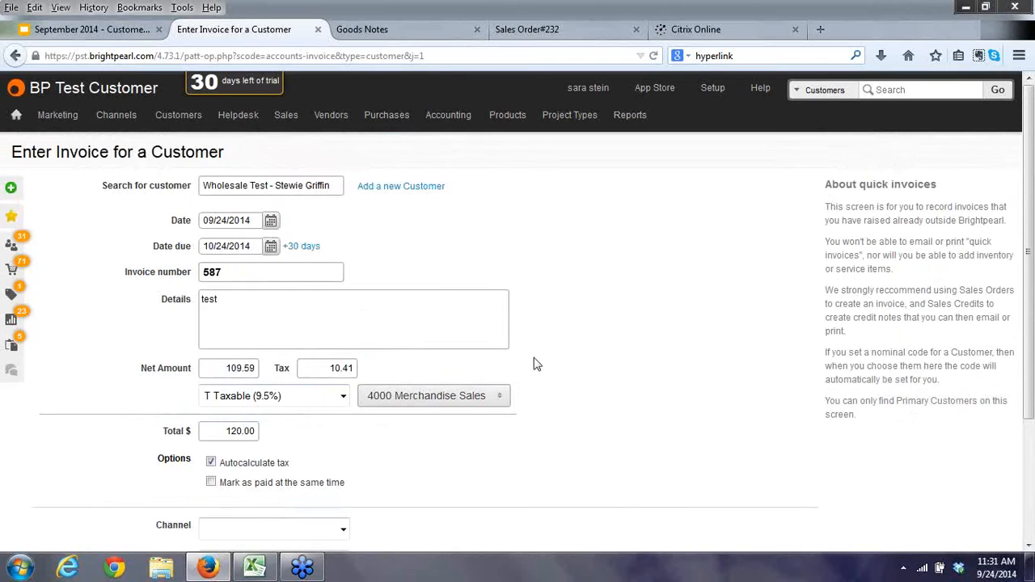
pyautogui.scroll(-4, 558, 383)
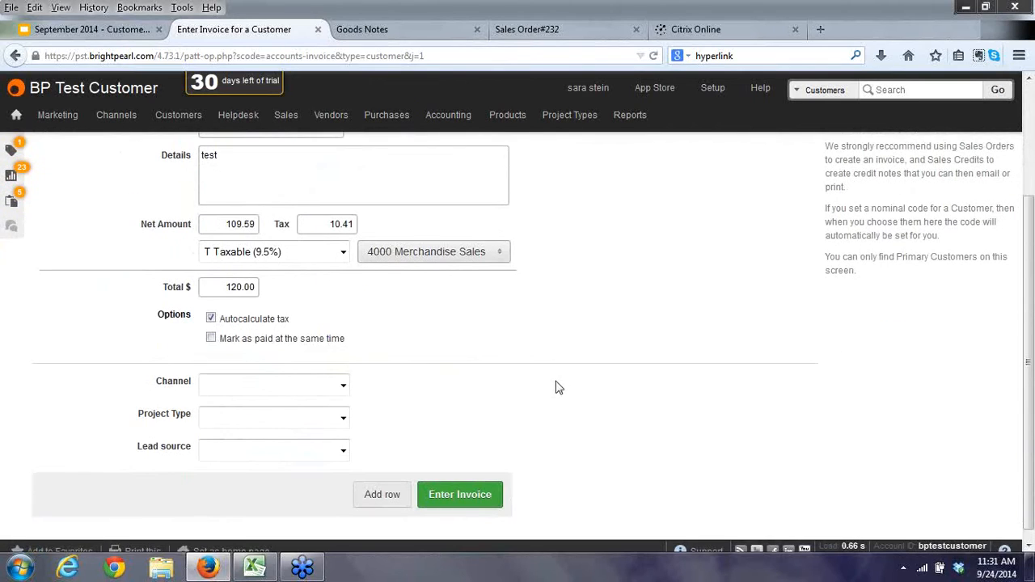
# Enter invoice 587 and accept the financial-year warning, saving it as ref 333.
pyautogui.click(463, 499)
pyautogui.click(556, 296)
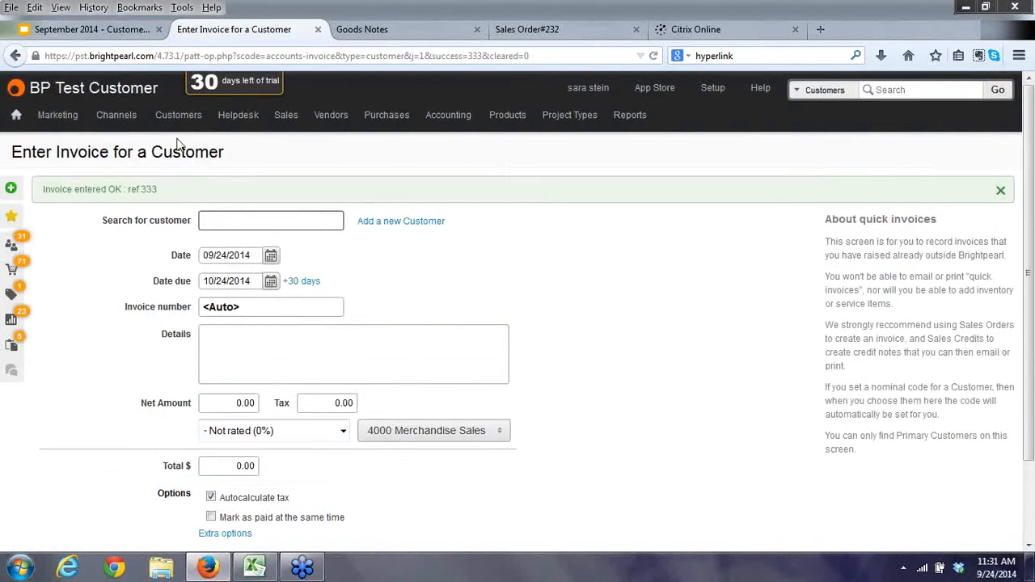
pyautogui.moveTo(179, 120)
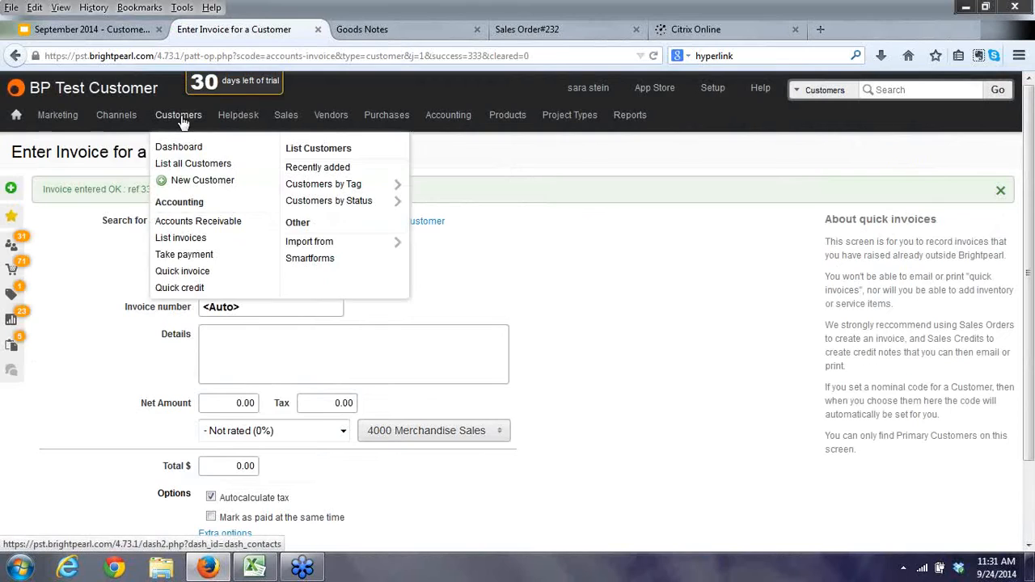
# View Wholesale Test's activity from Accounts Receivable (invoice 587, balance -66.50), then go back.
pyautogui.click(214, 224)
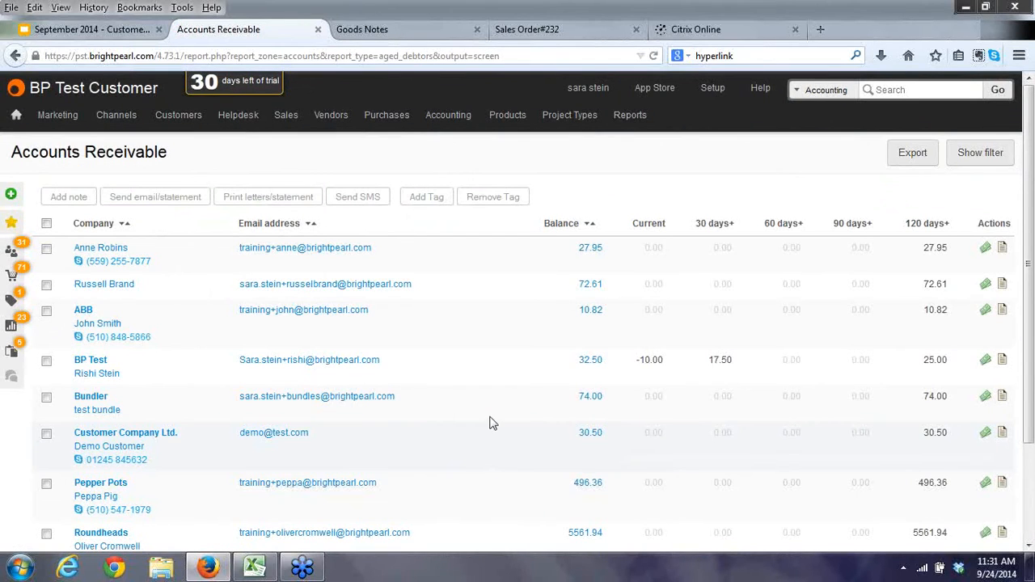
pyautogui.scroll(-3, 481, 413)
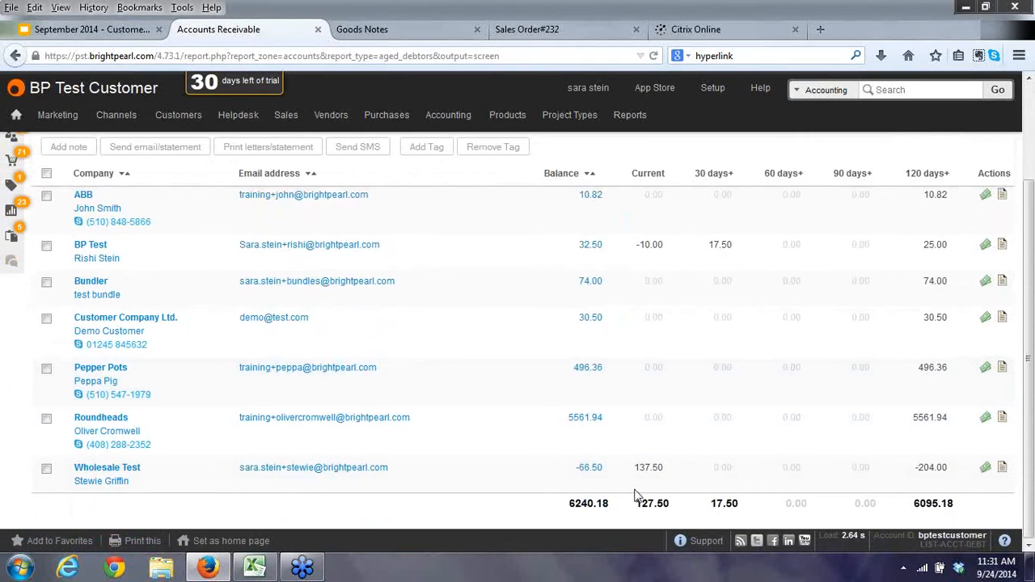
pyautogui.click(591, 470)
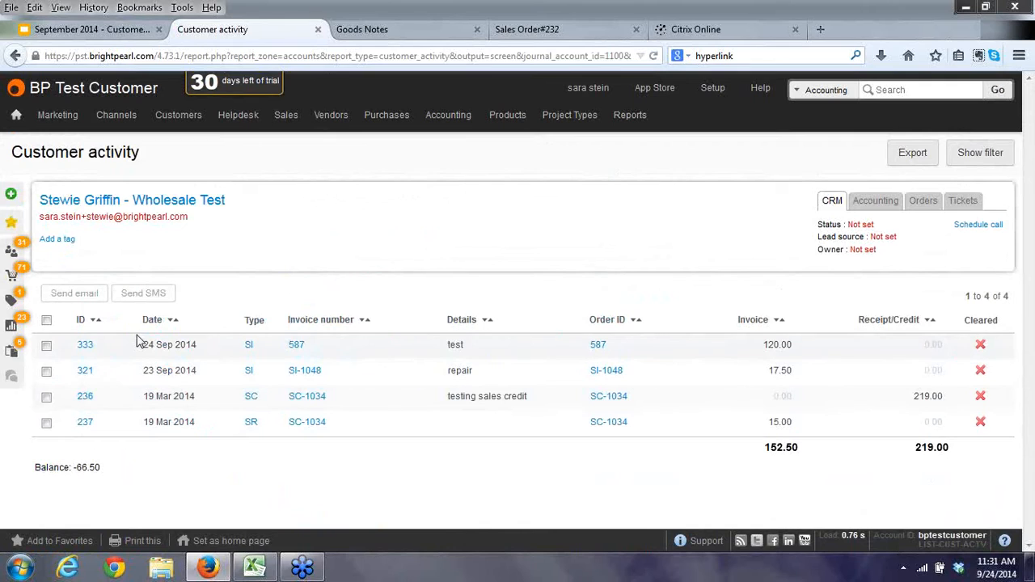
pyautogui.click(14, 56)
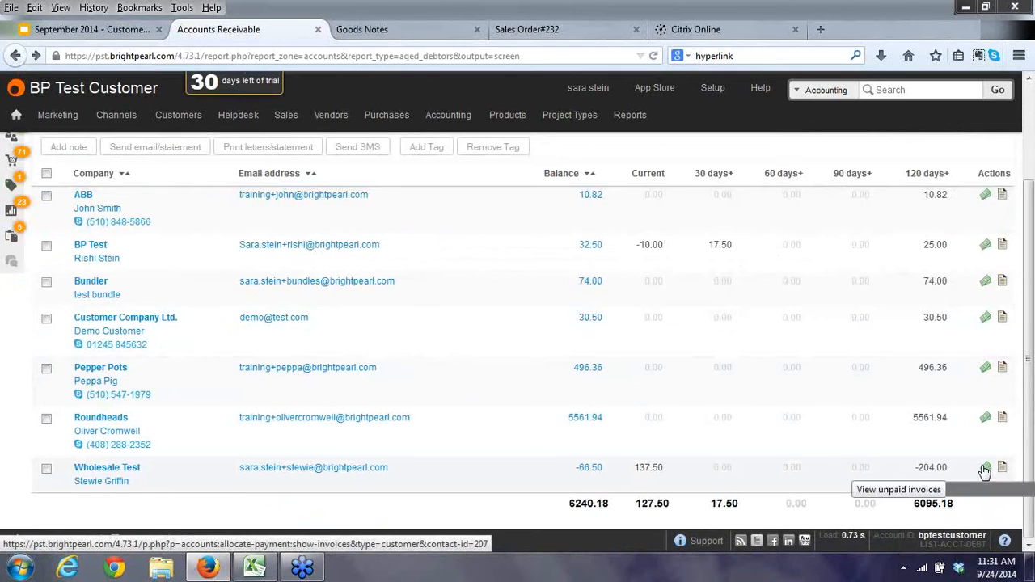
# Record money received from Wholesale Test into 1001 Bank Account and select invoice 587's amount to pay.
pyautogui.click(985, 469)
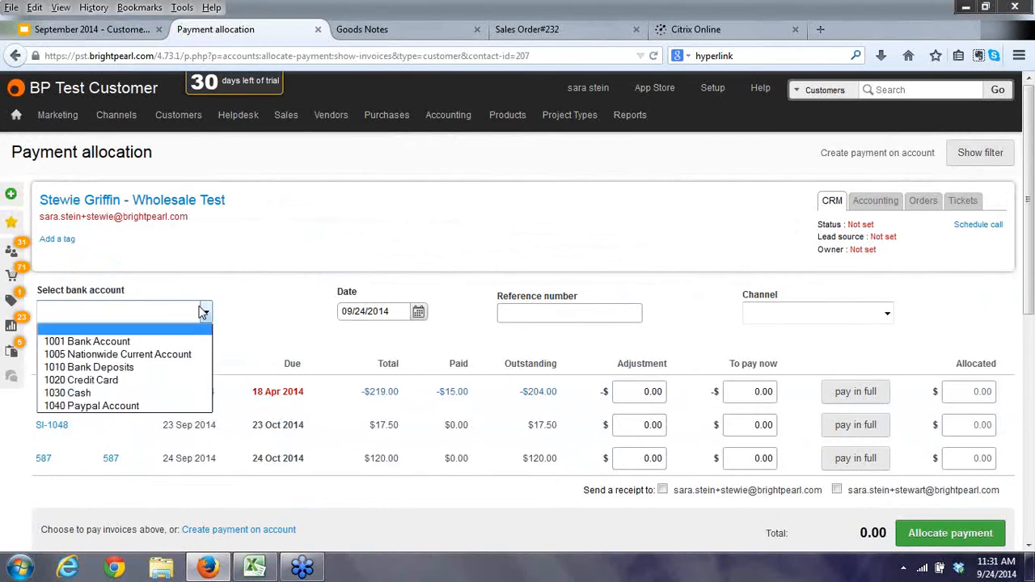
pyautogui.click(203, 312)
pyautogui.click(188, 343)
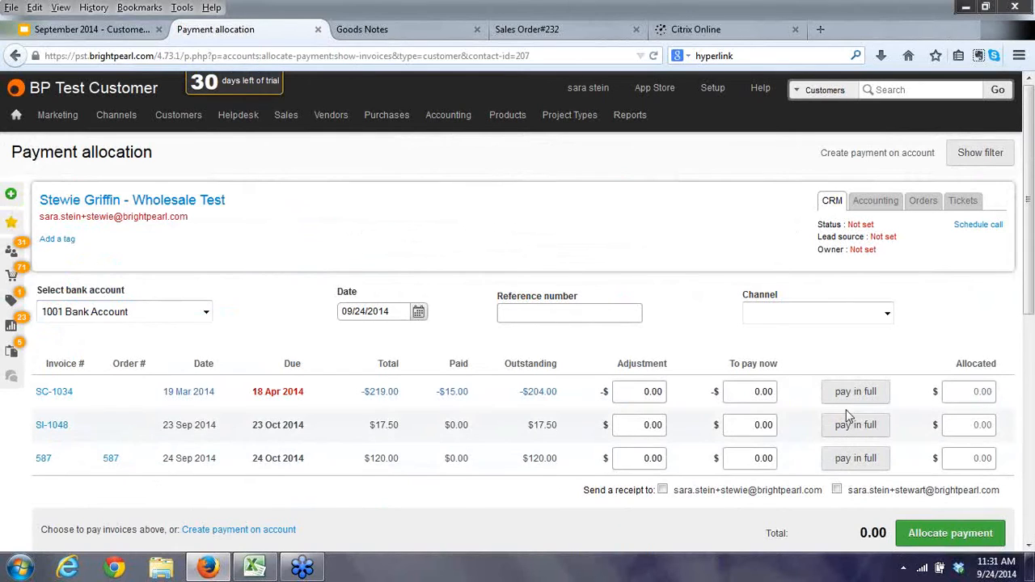
pyautogui.moveTo(734, 457); pyautogui.dragTo(779, 460)
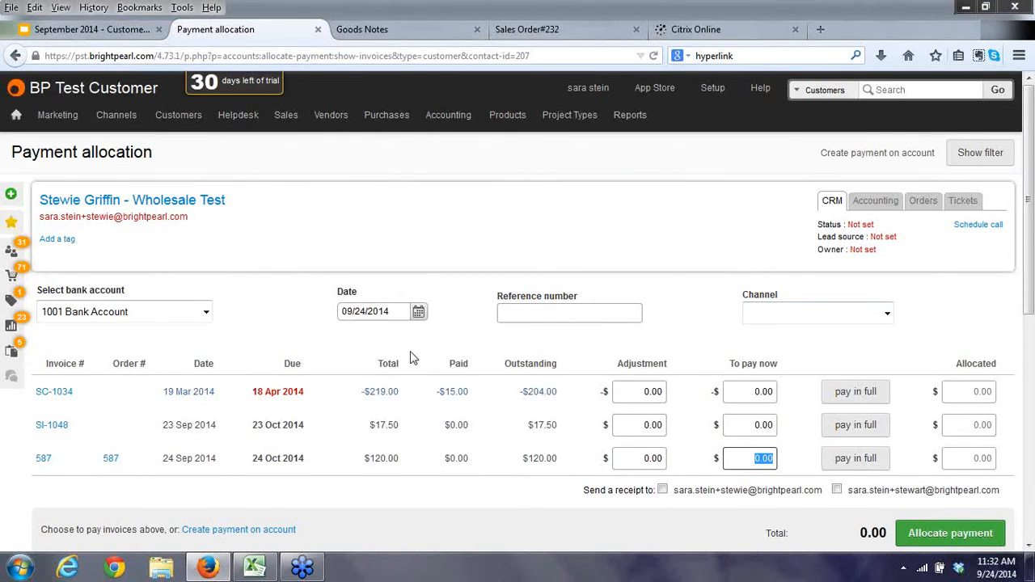
pyautogui.scroll(-2, 397, 485)
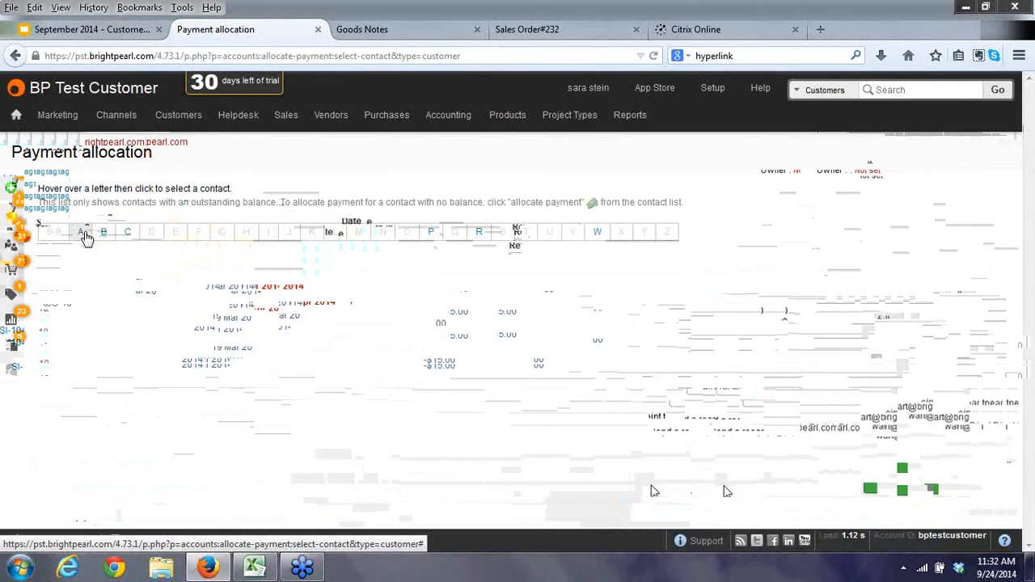
# Pick Wholesale Test, balance -66.50, from the W section of the contact picker.
pyautogui.moveTo(102, 234)
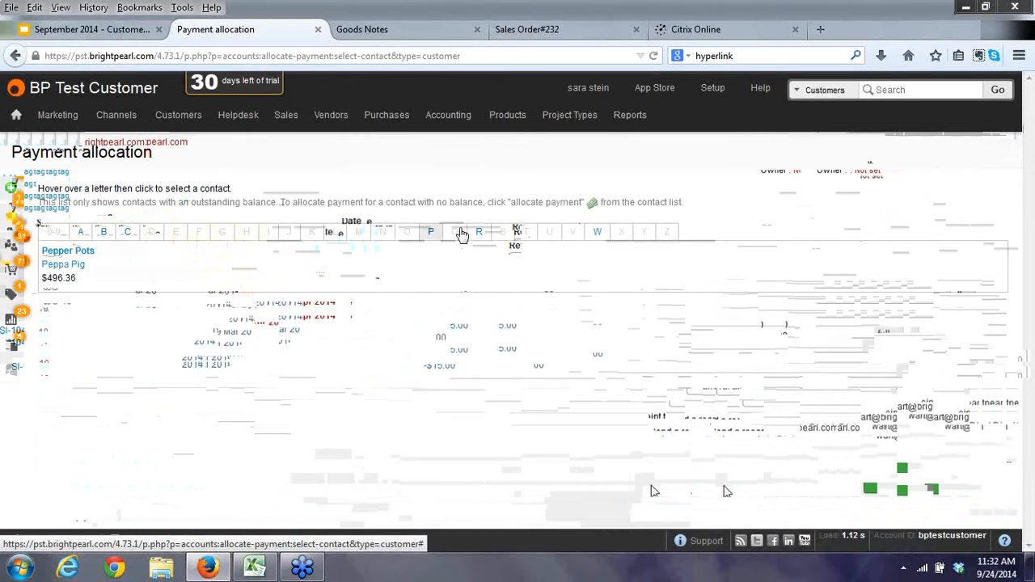
pyautogui.moveTo(479, 233)
pyautogui.moveTo(600, 234)
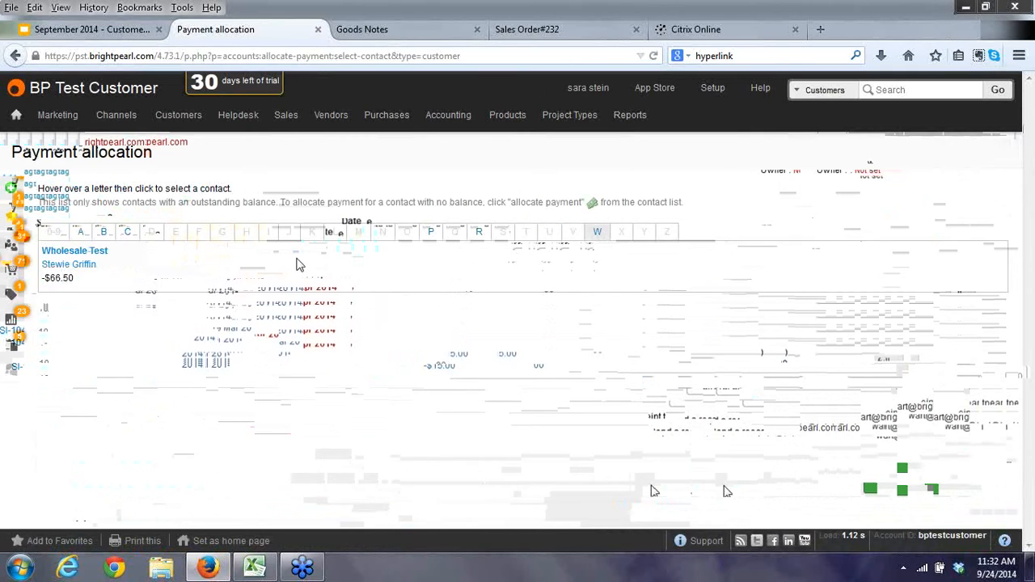
pyautogui.click(78, 254)
# Start a bank/cash receipt for Wholesale Test with a receiving bank account and 4030 Shipping and Delivery Income.
pyautogui.click(76, 253)
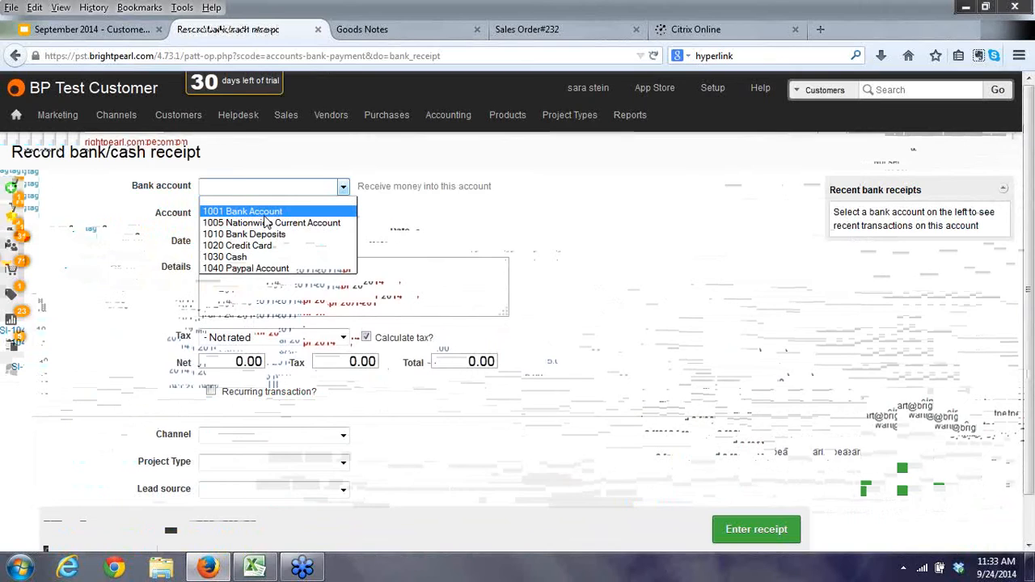
pyautogui.click(267, 214)
pyautogui.click(278, 426)
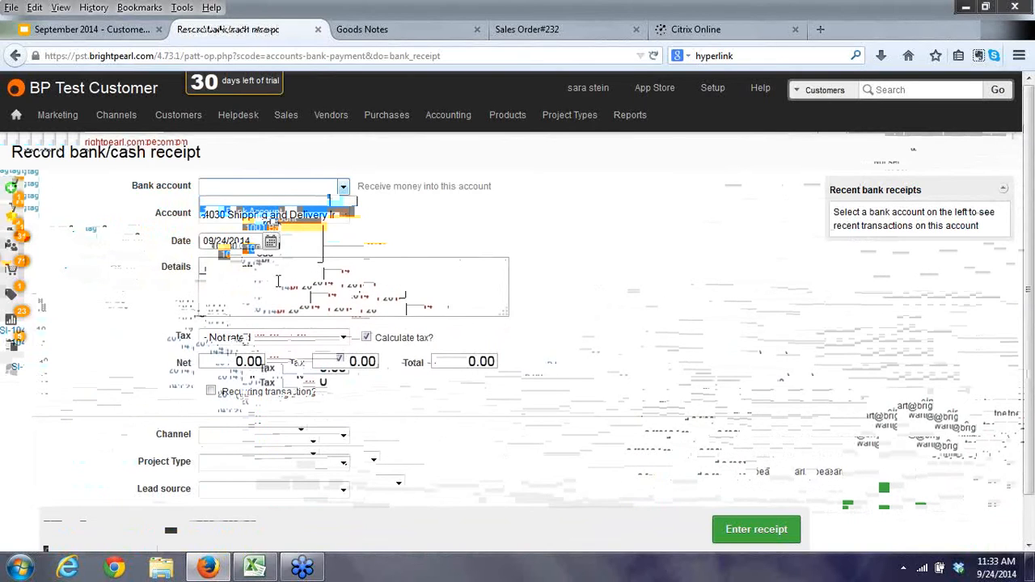
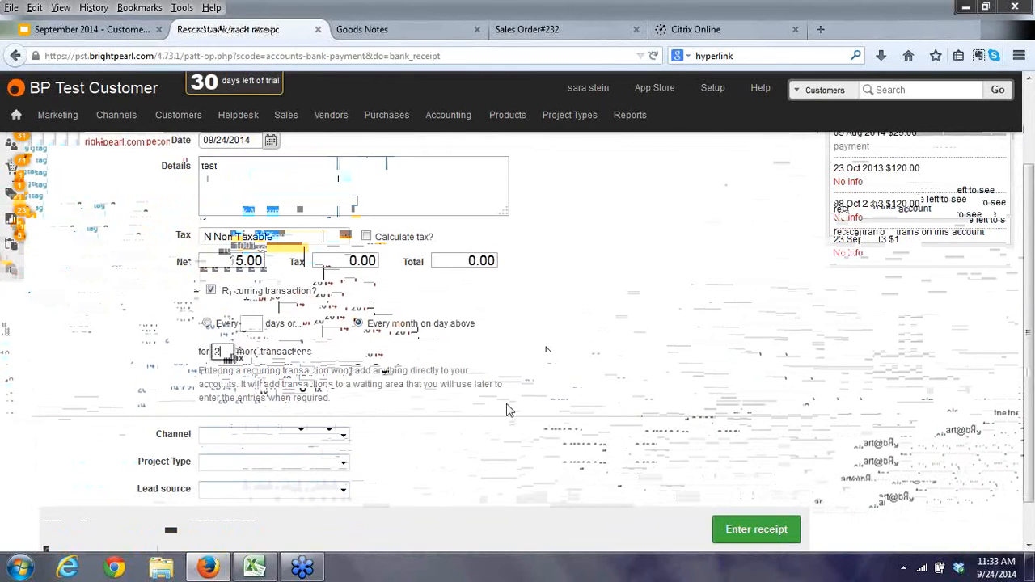
# Enter a 15.00 total and save the monthly recurring receipt, accepting the financial-year warning.
pyautogui.click(764, 529)
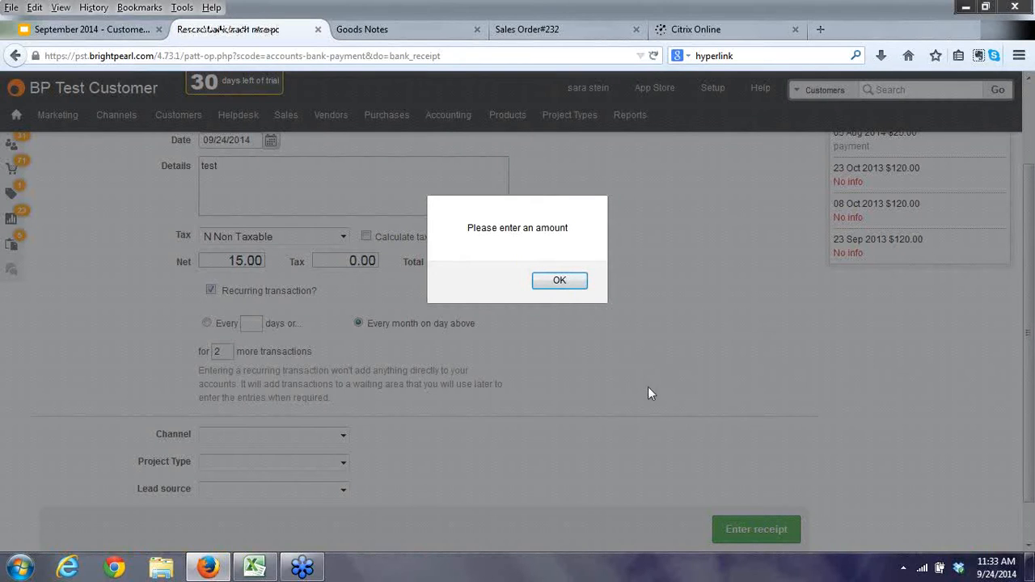
pyautogui.click(577, 284)
pyautogui.moveTo(458, 260); pyautogui.dragTo(552, 258)
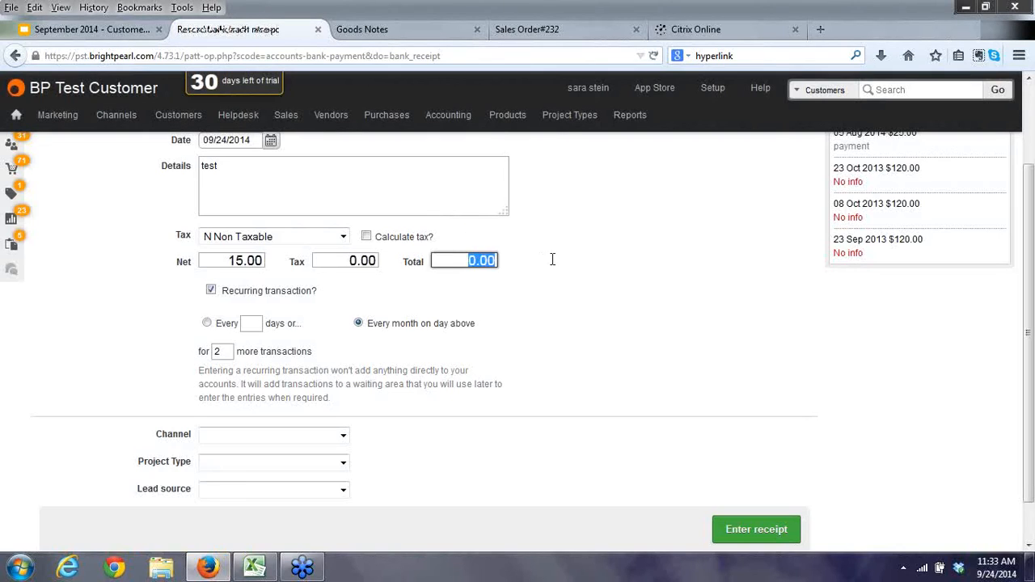
pyautogui.write('15.00')
pyautogui.press('Tab')
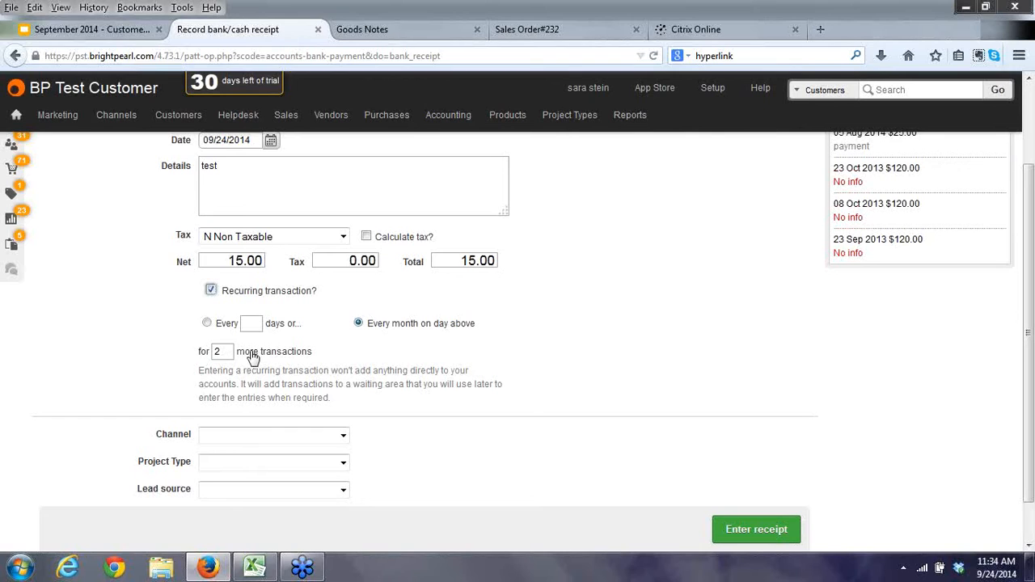
pyautogui.click(749, 531)
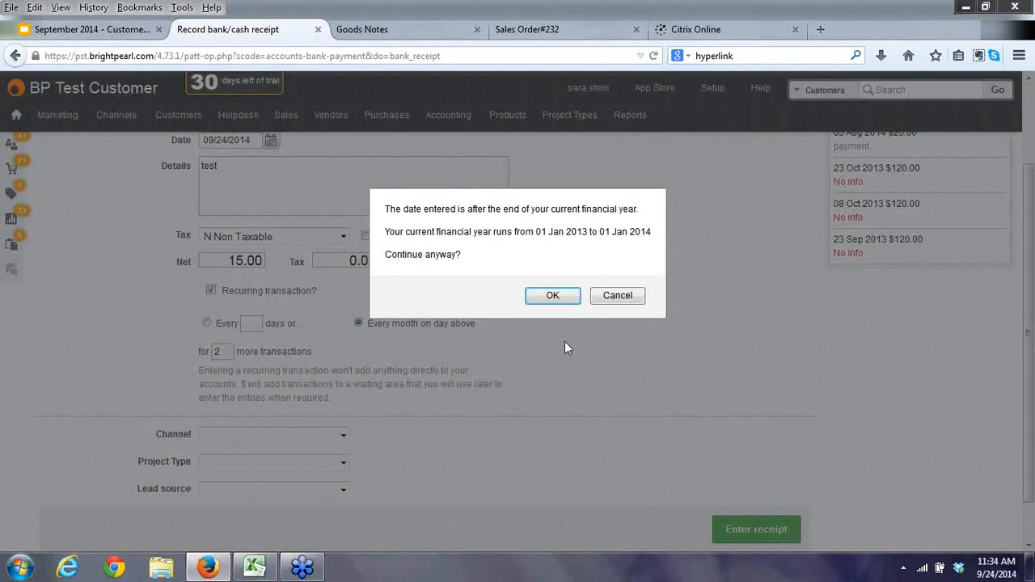
pyautogui.click(555, 295)
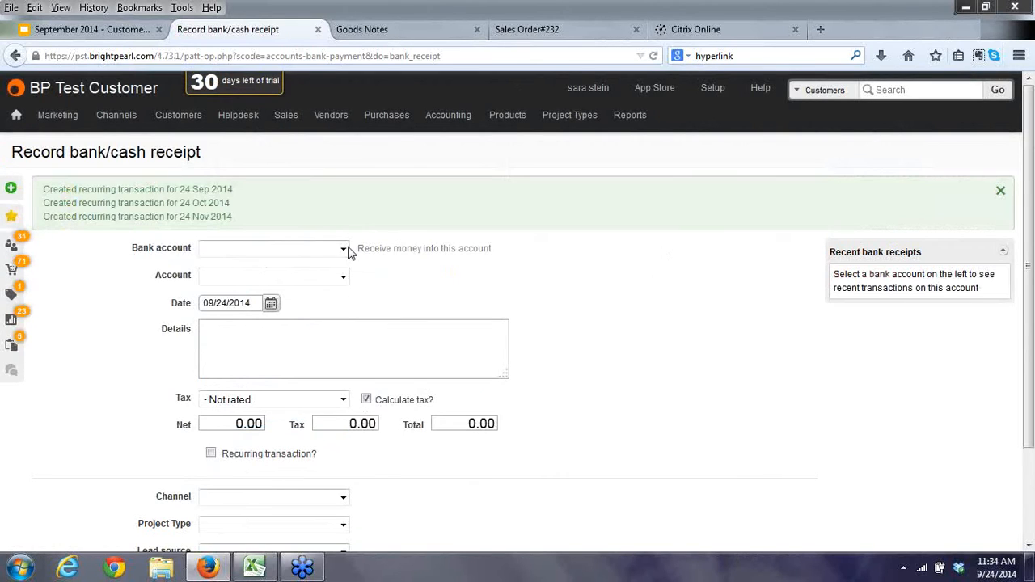
# Open Repeat transactions, tick the 24 Sep 2014 entry, and view all 29 repeat transactions.
pyautogui.click(453, 119)
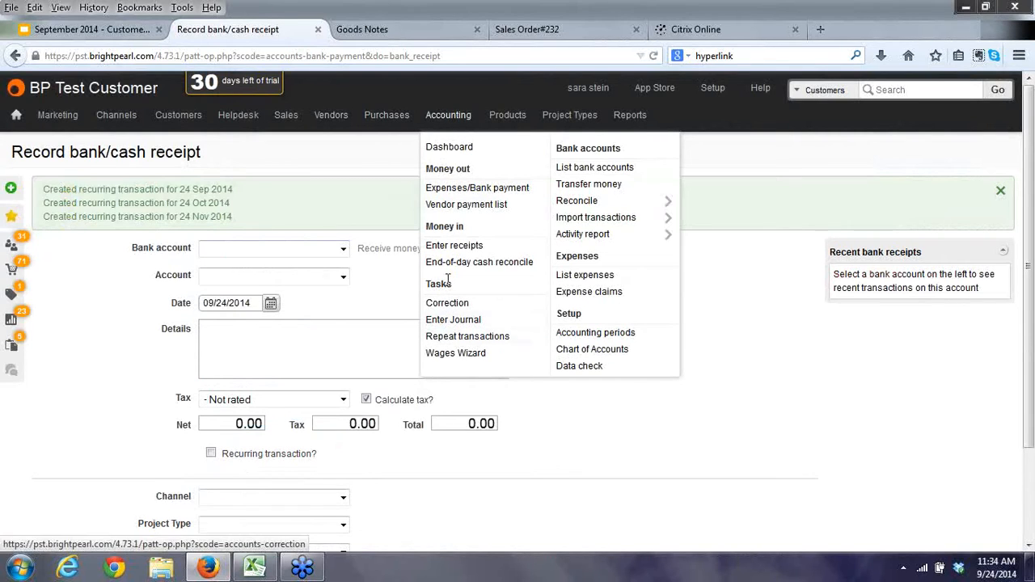
pyautogui.click(451, 340)
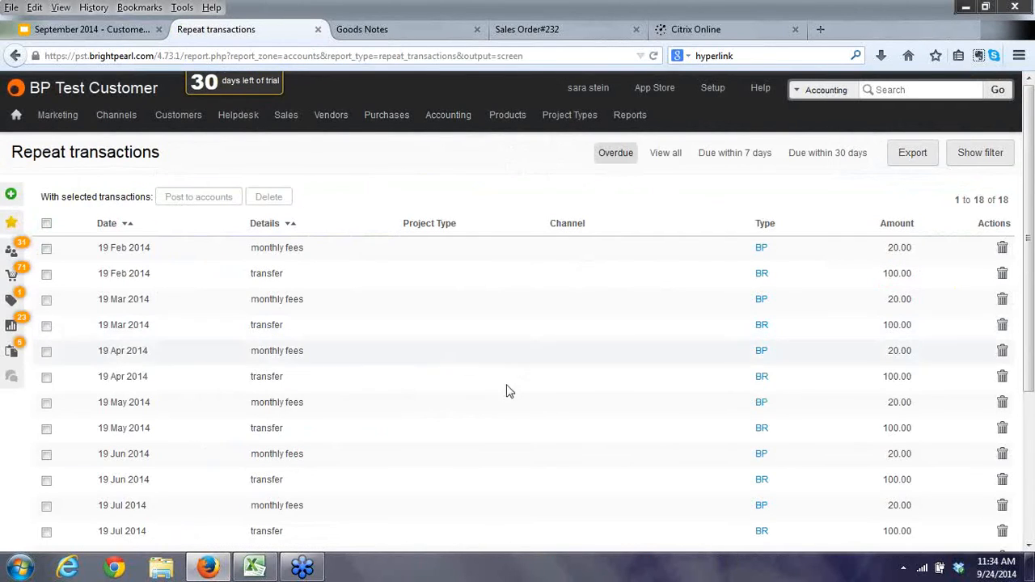
pyautogui.scroll(-5, 551, 413)
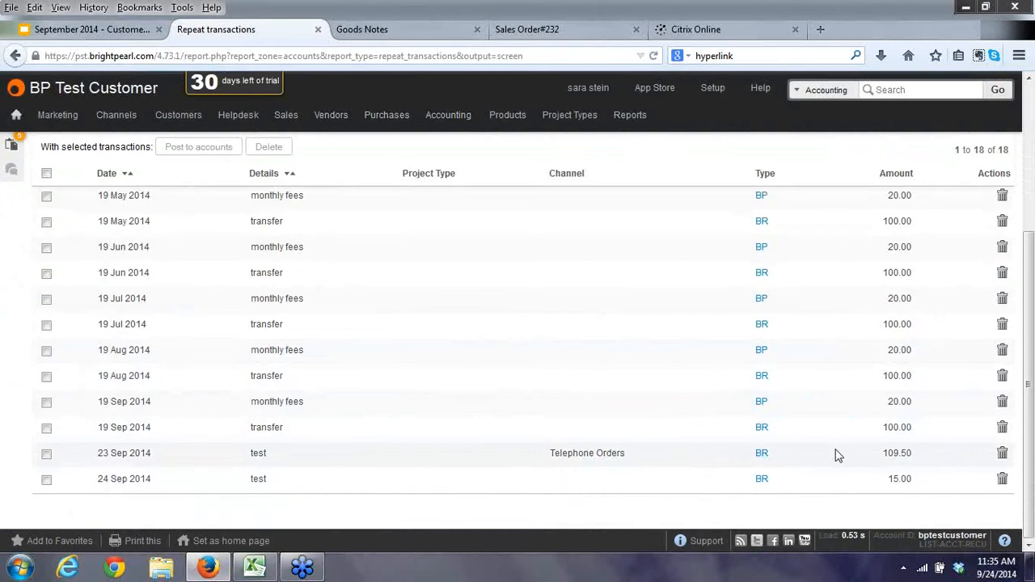
pyautogui.click(46, 479)
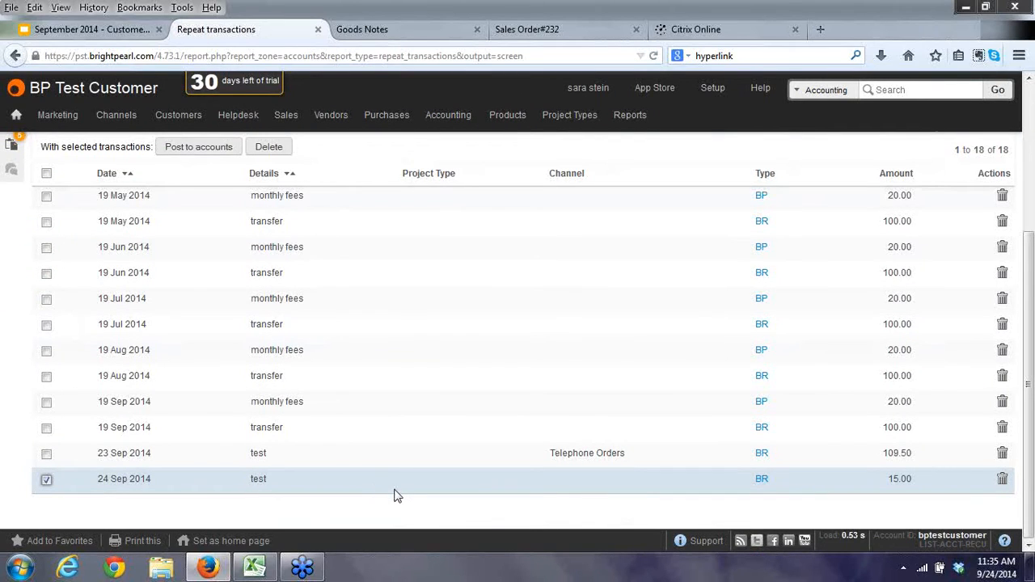
pyautogui.scroll(5, 480, 365)
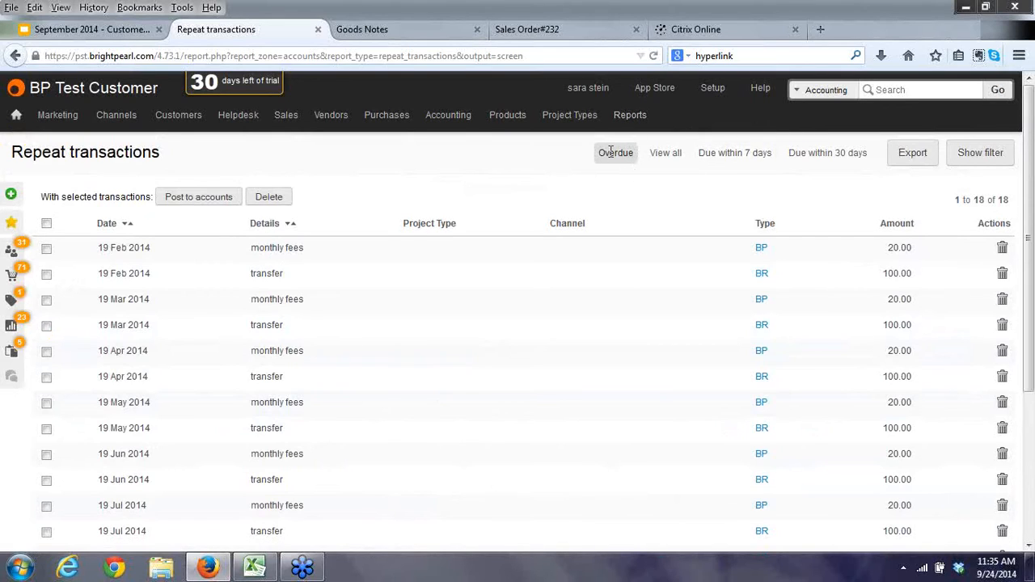
pyautogui.click(668, 155)
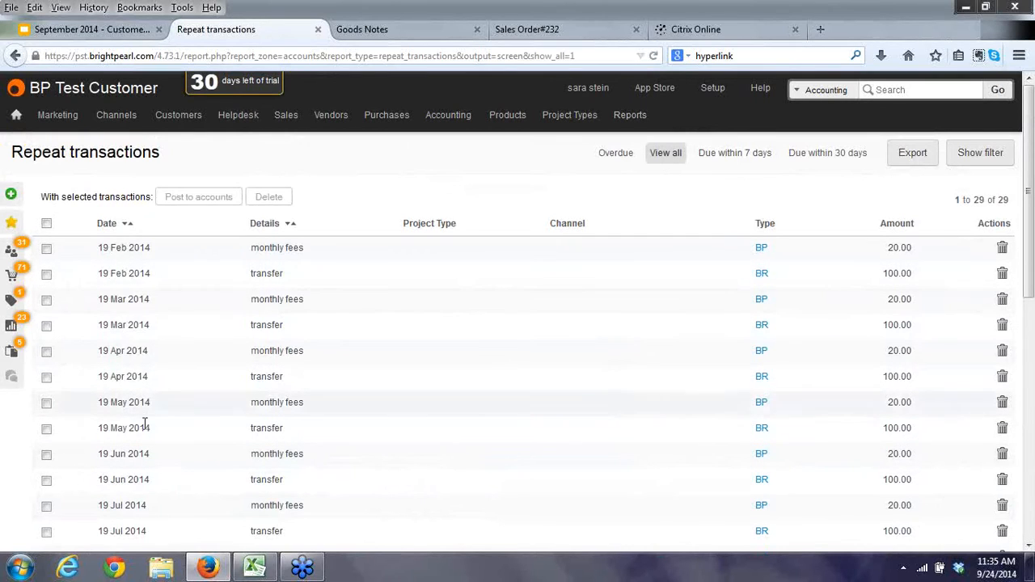
pyautogui.scroll(-3, 389, 449)
pyautogui.scroll(5, 364, 364)
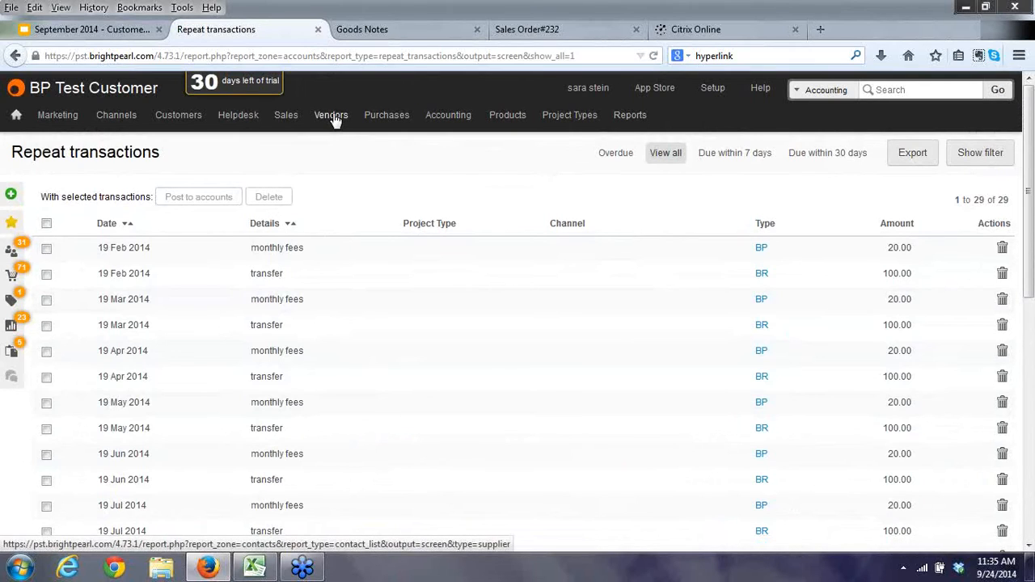
pyautogui.moveTo(334, 119)
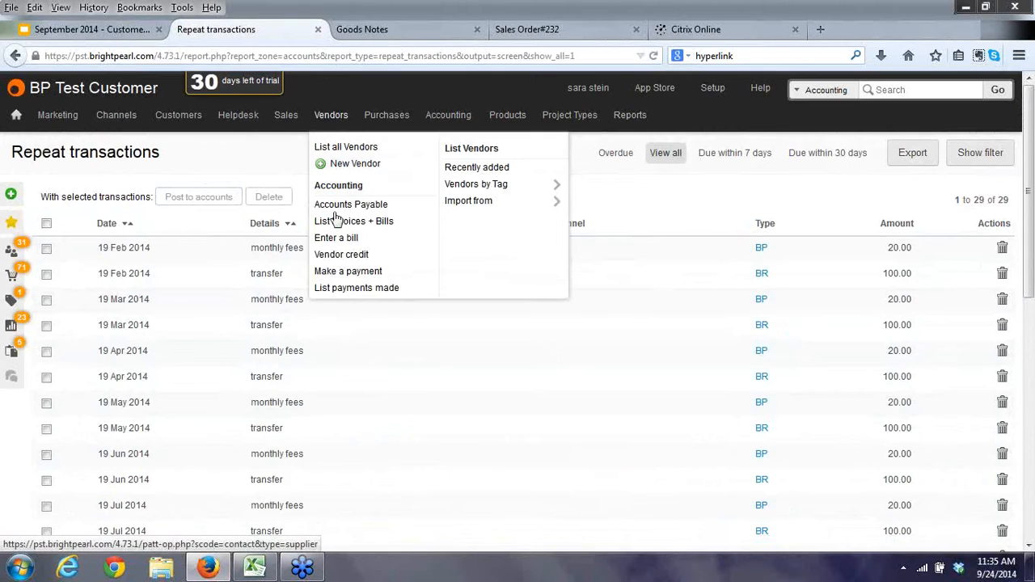
# Start a vendor bill for Vendor Test with bill number 323 and details 'test'.
pyautogui.click(336, 238)
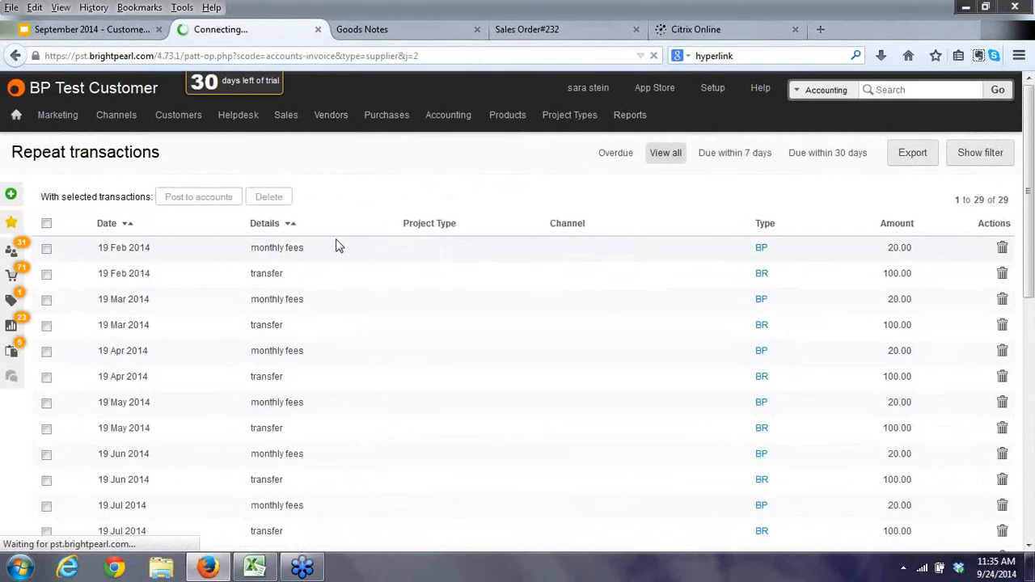
pyautogui.write('test')
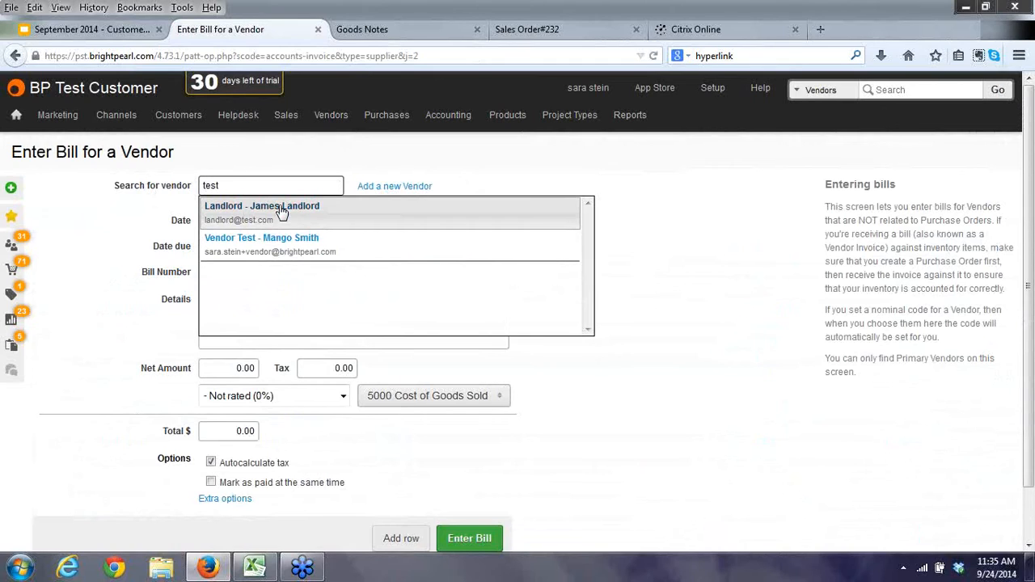
pyautogui.click(264, 244)
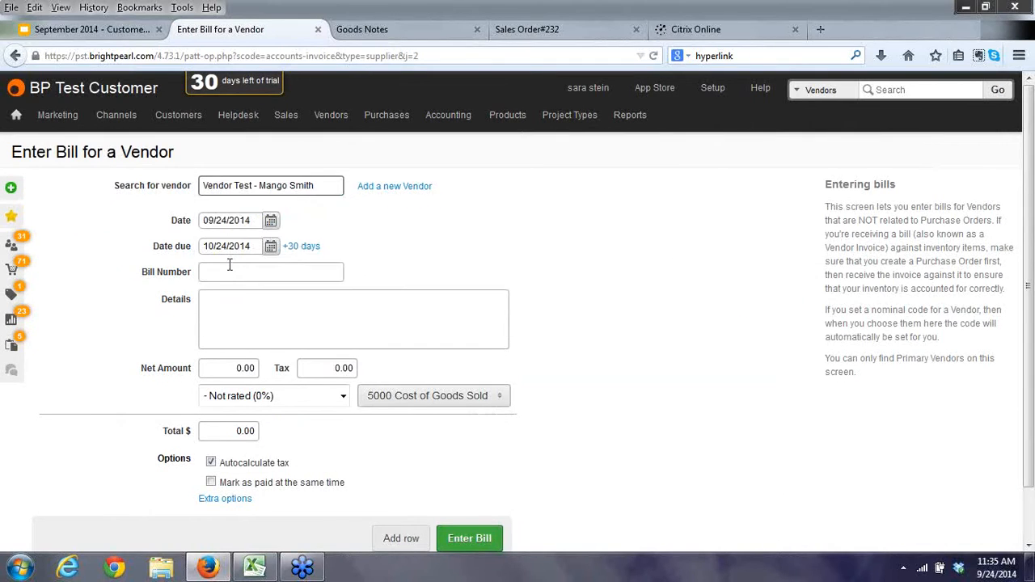
pyautogui.click(229, 272)
pyautogui.write('323')
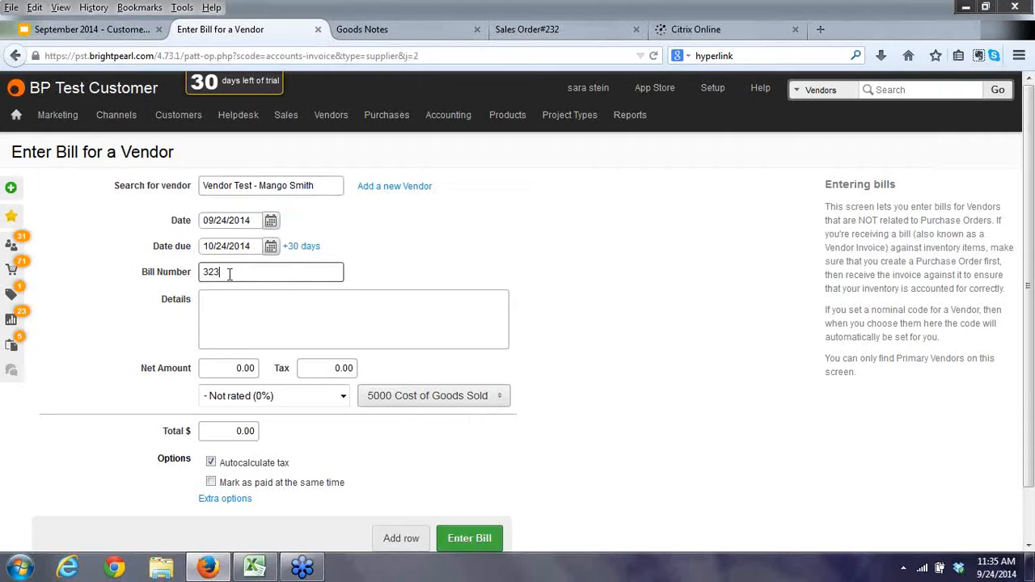
pyautogui.click(230, 324)
pyautogui.write('test')
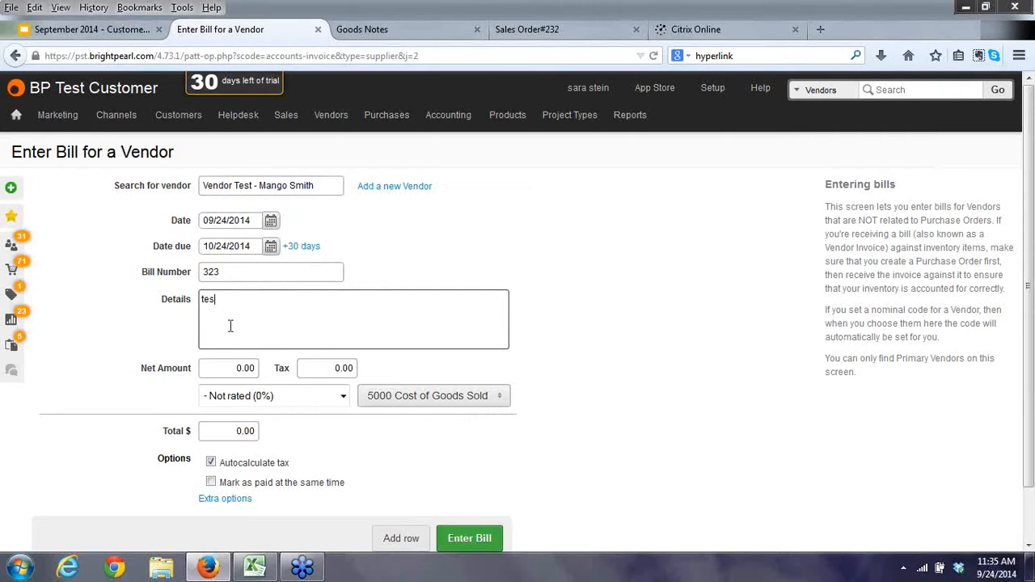
# Give the bill a 500 net amount at N Non Taxable (0%) and enter it.
pyautogui.click(230, 362)
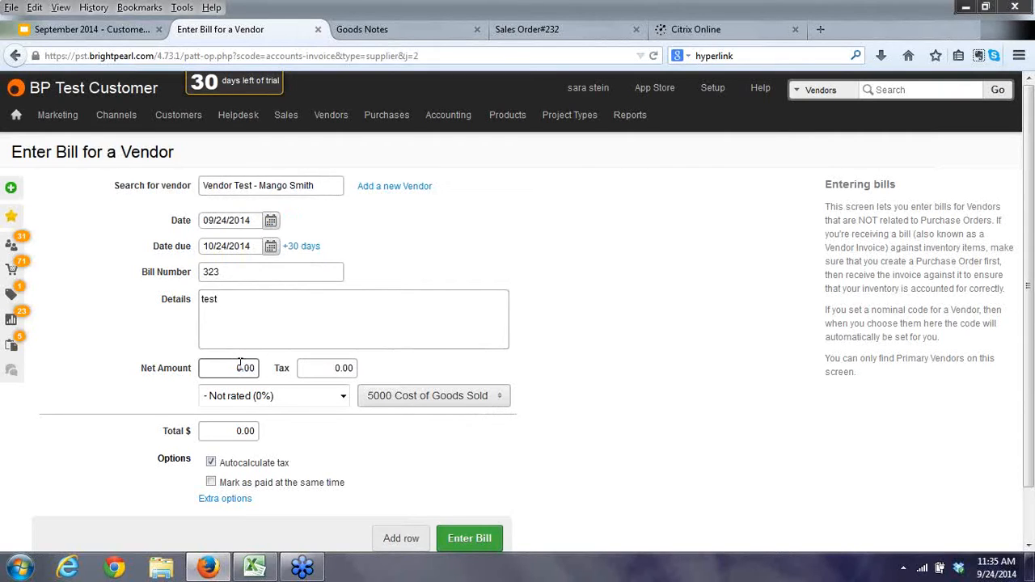
pyautogui.write('500')
pyautogui.press('Tab')
pyautogui.click(304, 399)
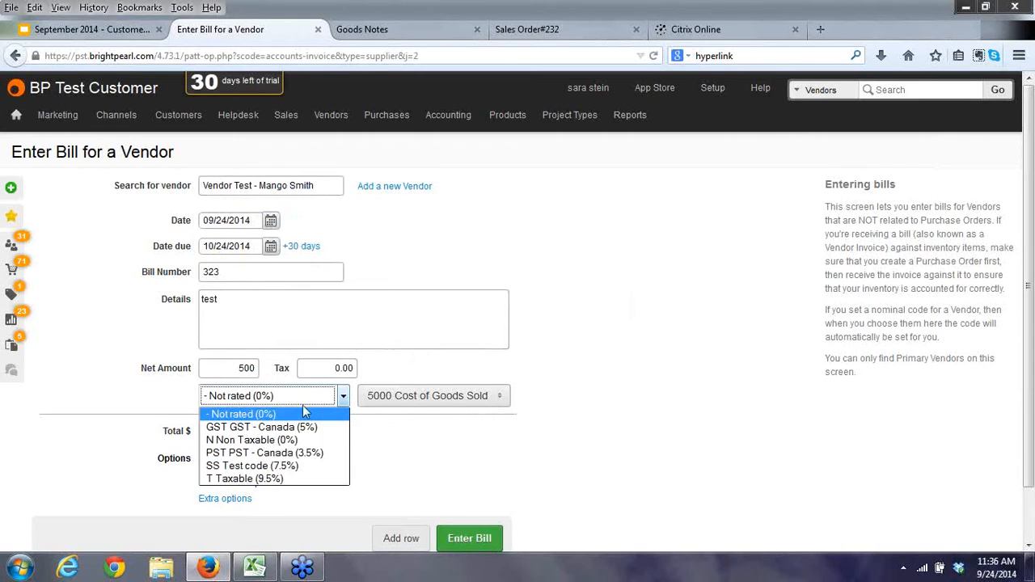
pyautogui.click(263, 440)
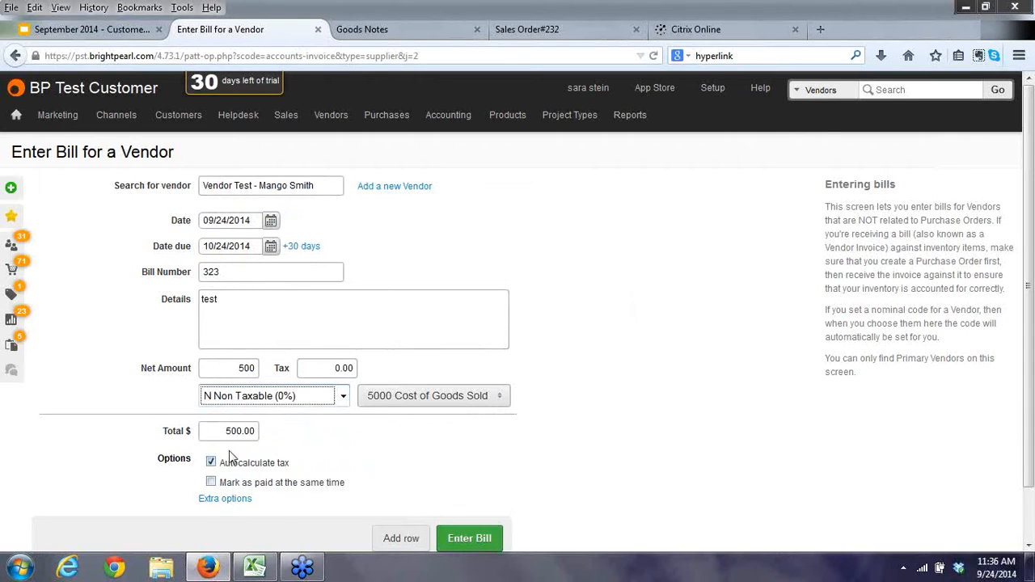
pyautogui.click(469, 539)
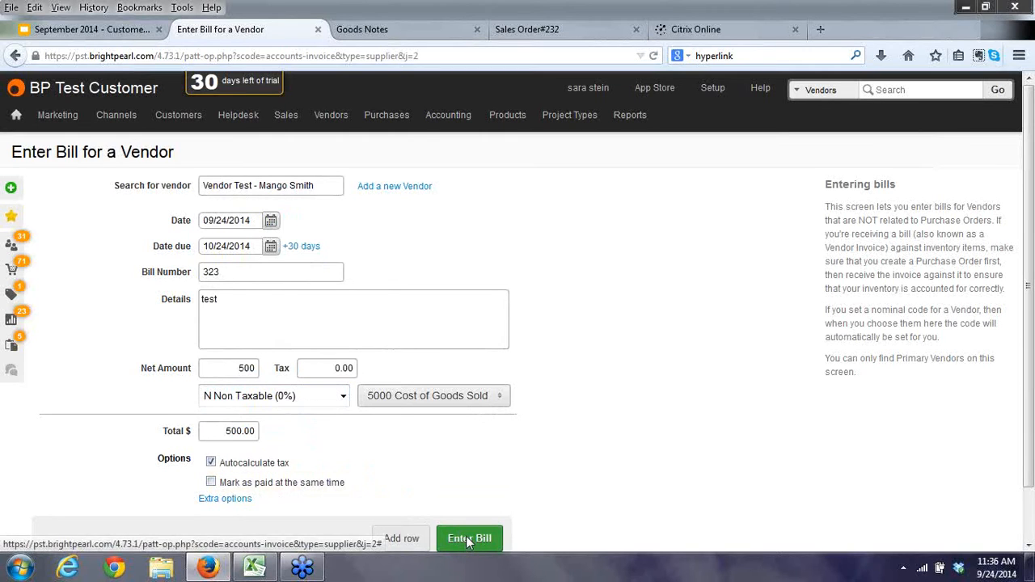
pyautogui.click(545, 299)
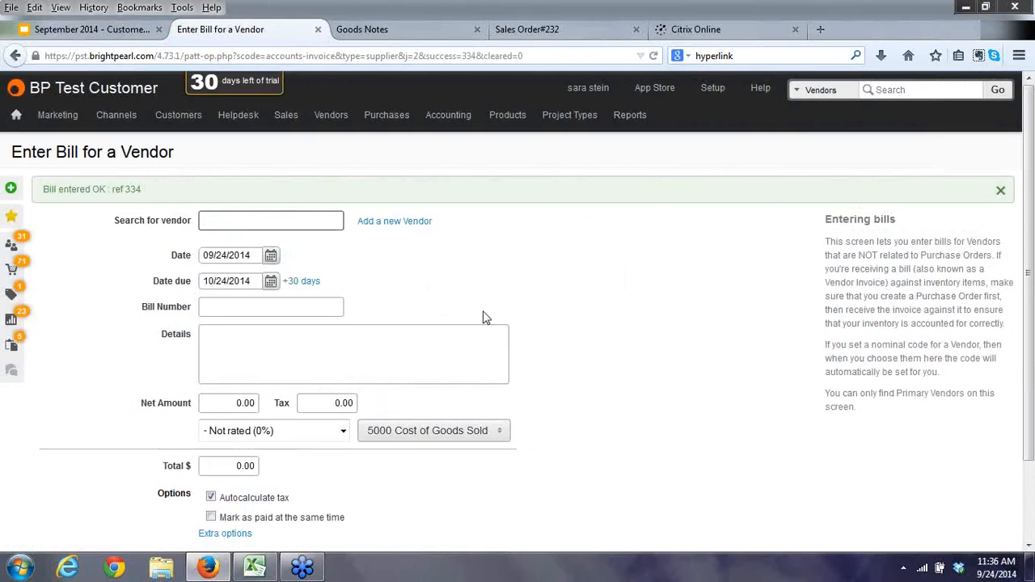
# Open the Accounts Payable report and go to payment allocation for Vendor Test's 500.00 bill.
pyautogui.moveTo(324, 125)
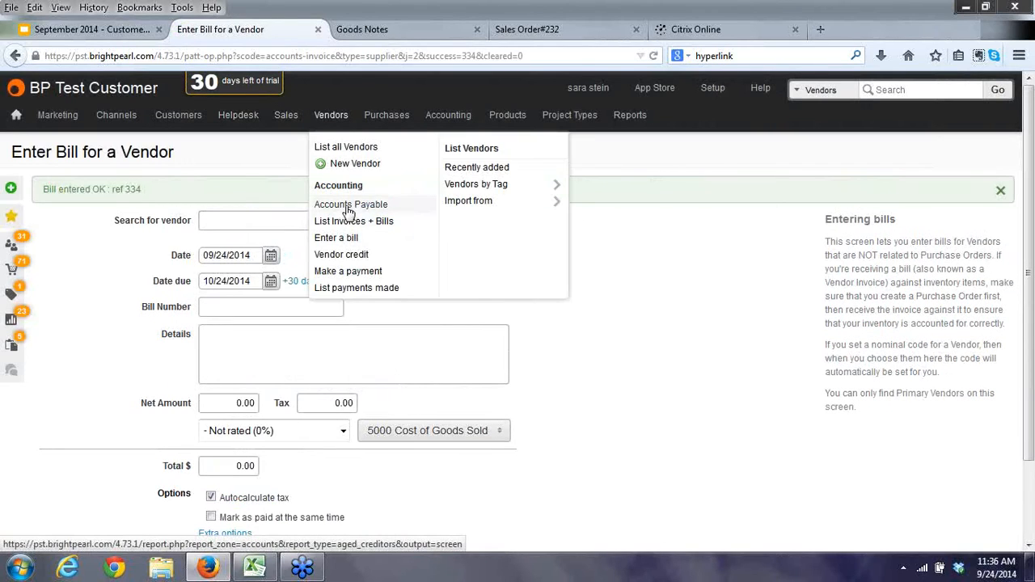
pyautogui.click(348, 207)
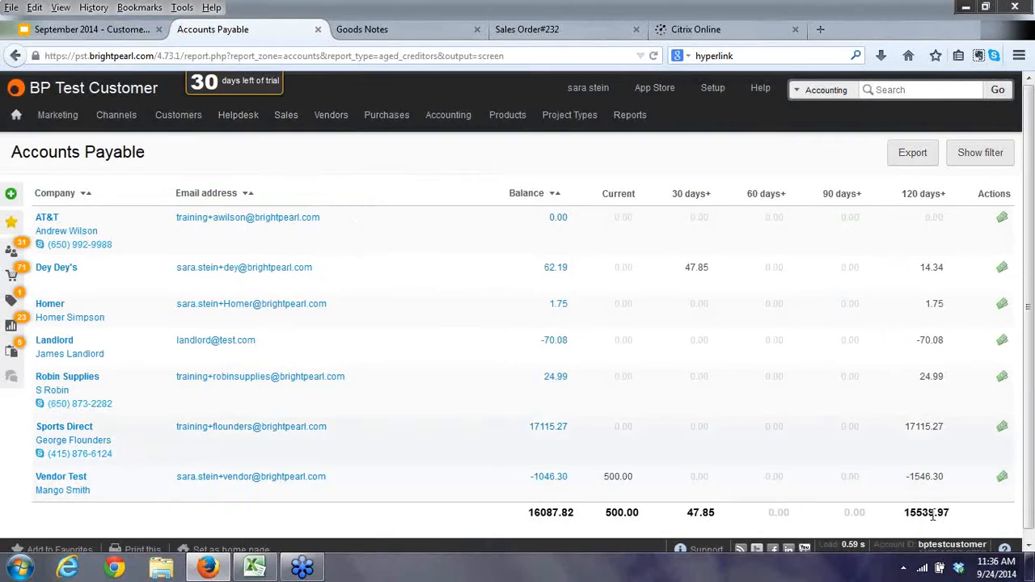
pyautogui.click(619, 476)
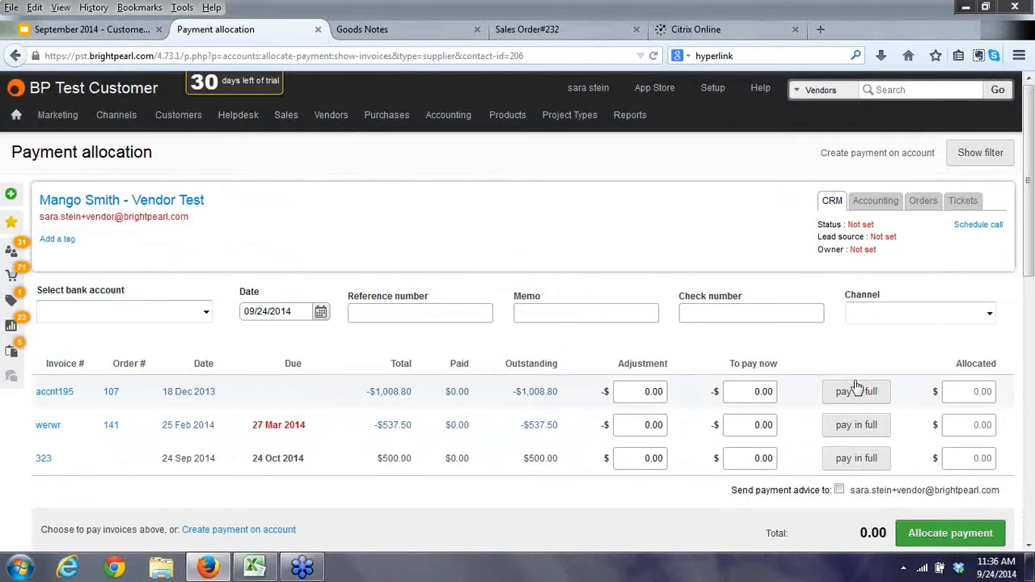
# Mark invoice 323 to be paid in full at 500.00, then show Chart of accounts : All.
pyautogui.click(856, 458)
pyautogui.scroll(-4, 756, 371)
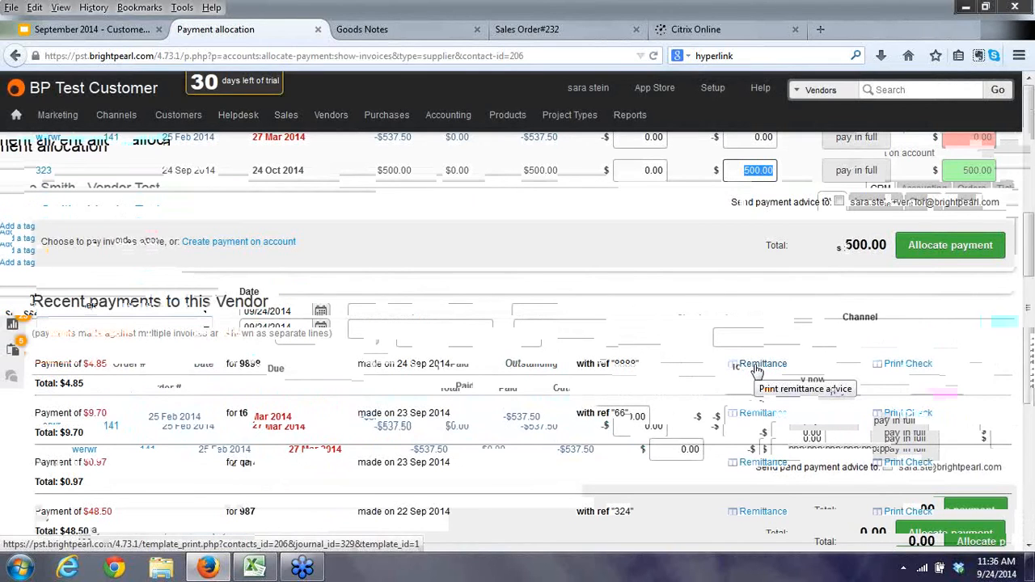
pyautogui.scroll(4, 756, 370)
pyautogui.moveTo(333, 115)
pyautogui.click(353, 226)
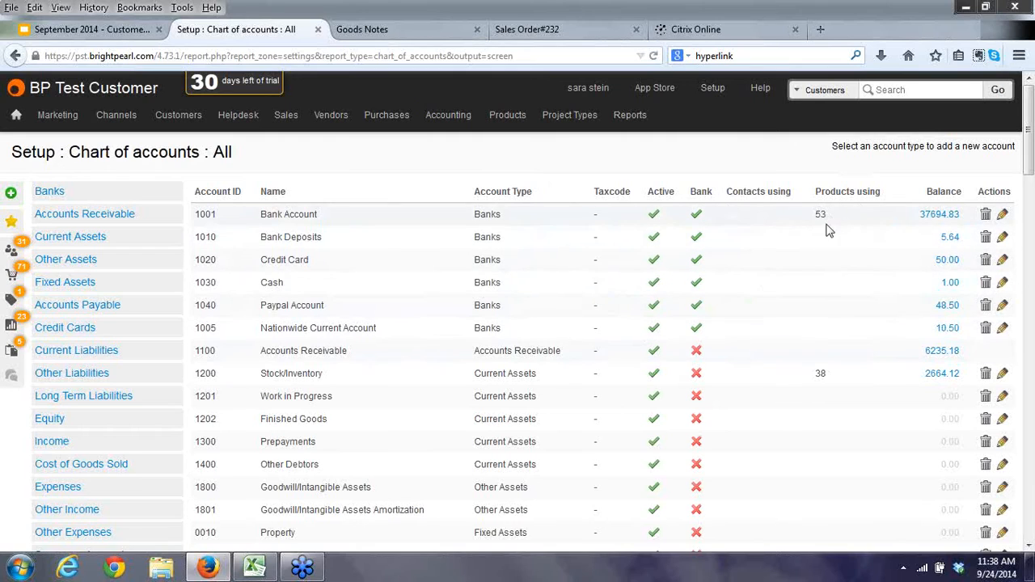
pyautogui.click(947, 259)
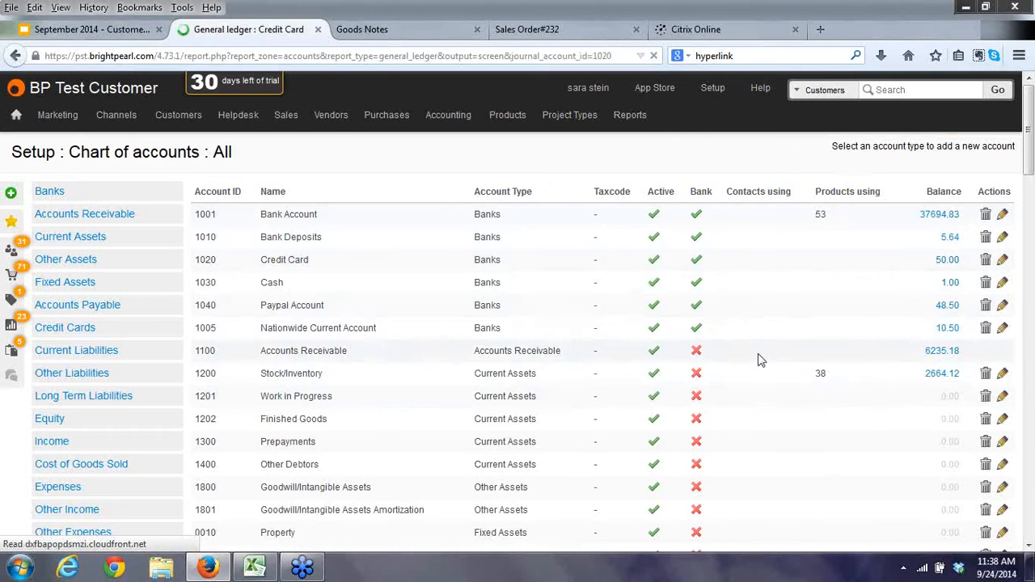
pyautogui.click(14, 88)
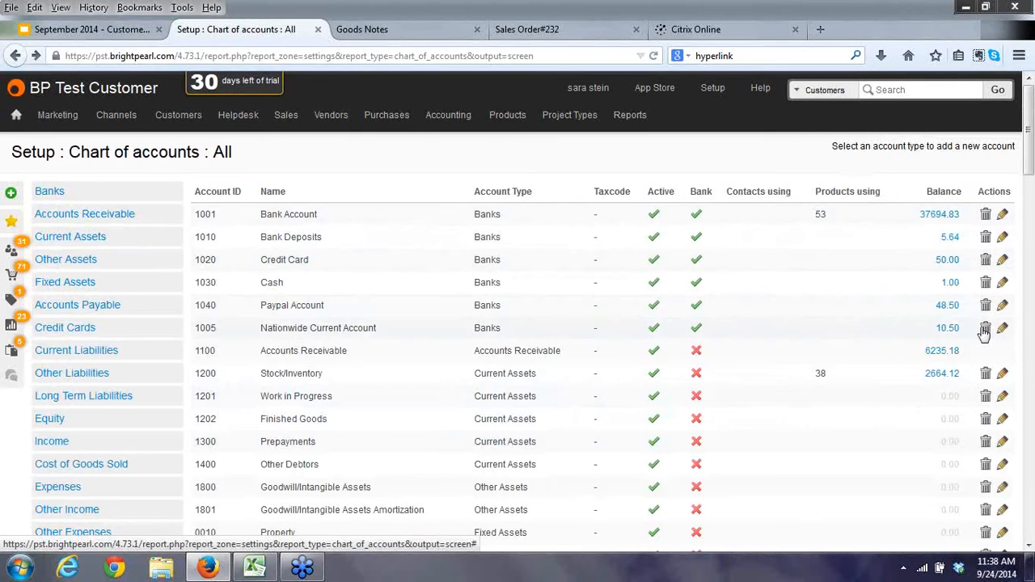
# Inspect the Bank Account's edit form, keeping Banks as its account type.
pyautogui.click(1002, 215)
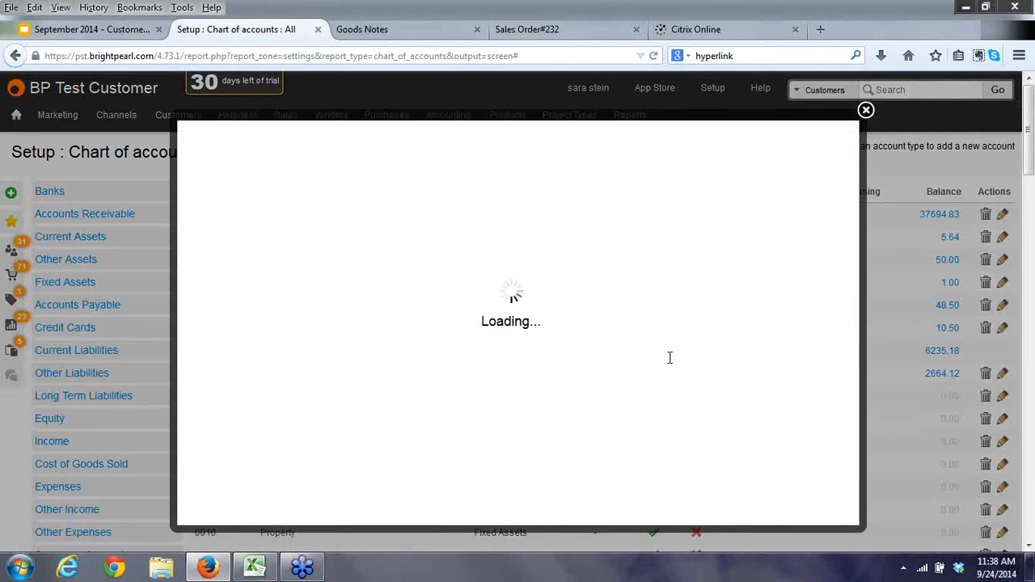
pyautogui.click(263, 205)
pyautogui.moveTo(262, 204); pyautogui.dragTo(217, 252)
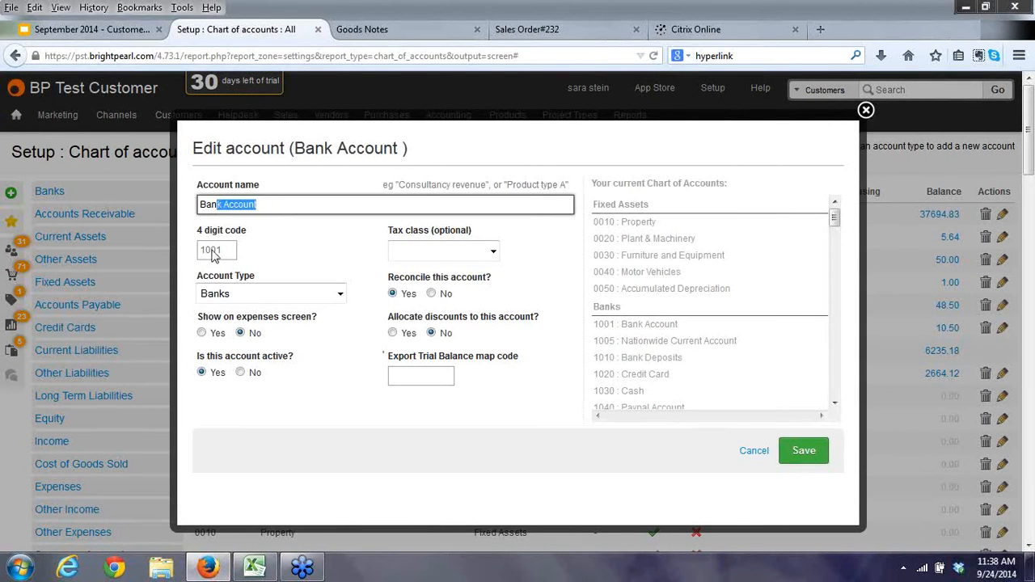
pyautogui.click(340, 293)
pyautogui.click(329, 306)
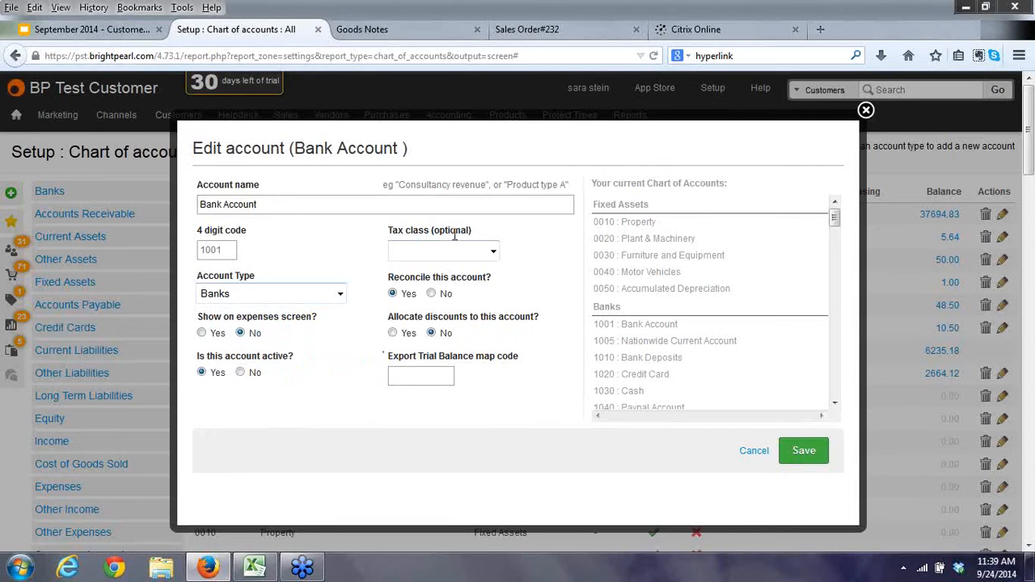
# Cancel the edit, filter the chart to the six bank accounts, and begin a new bank account.
pyautogui.moveTo(421, 263)
pyautogui.moveTo(411, 301)
pyautogui.click(753, 453)
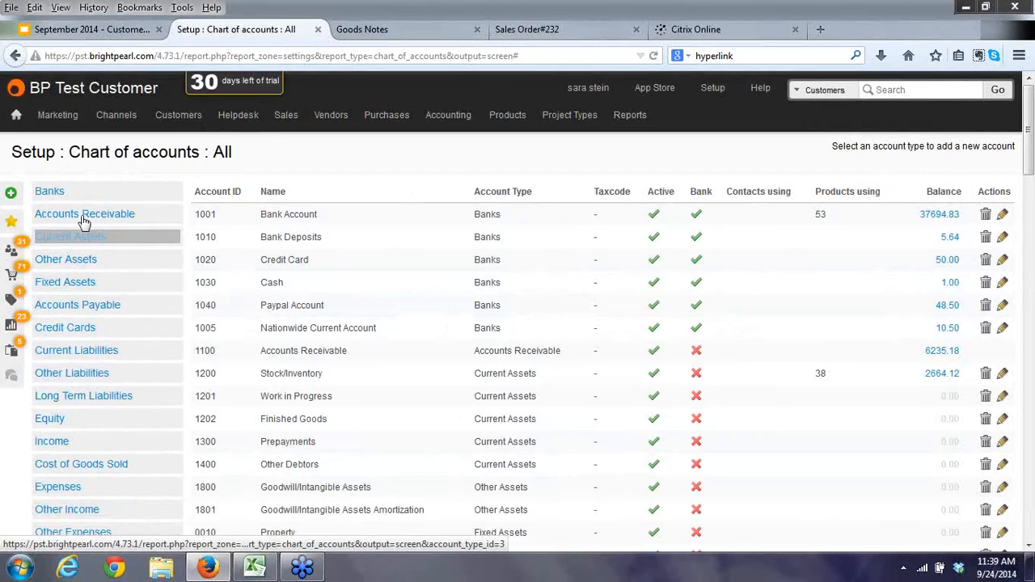
pyautogui.click(50, 194)
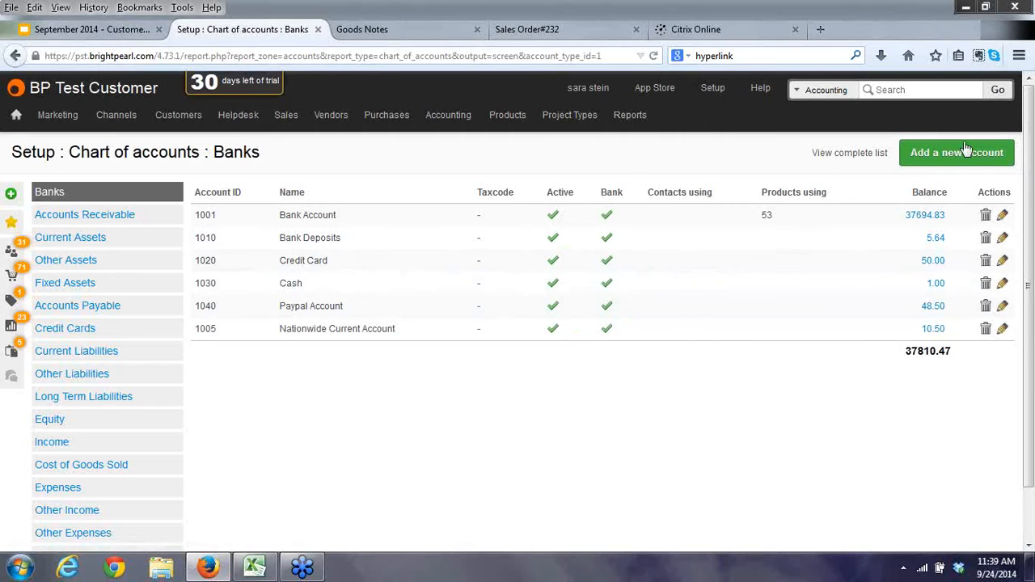
pyautogui.click(951, 151)
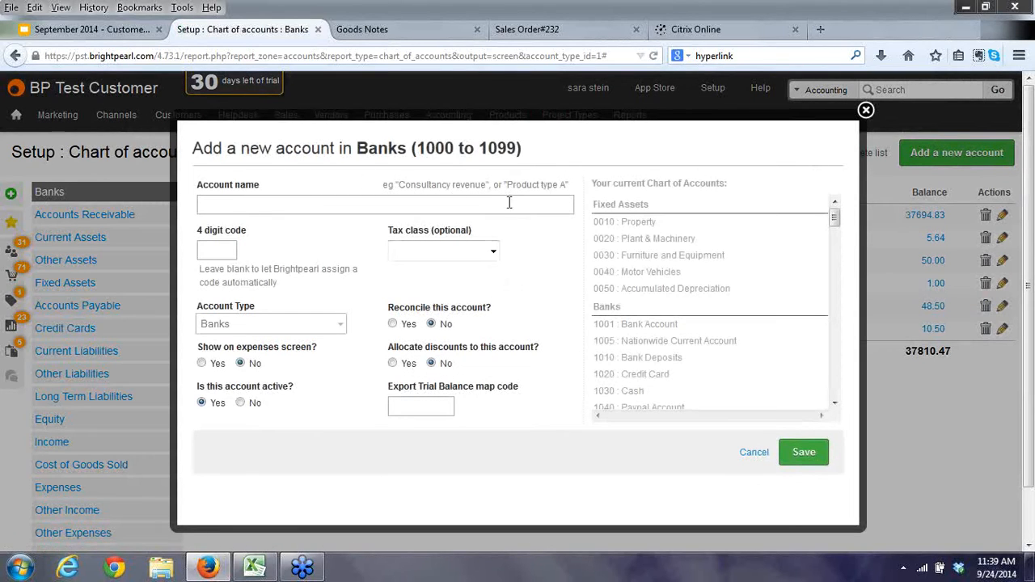
# Close the new bank account form without entering a name or saving.
pyautogui.click(272, 205)
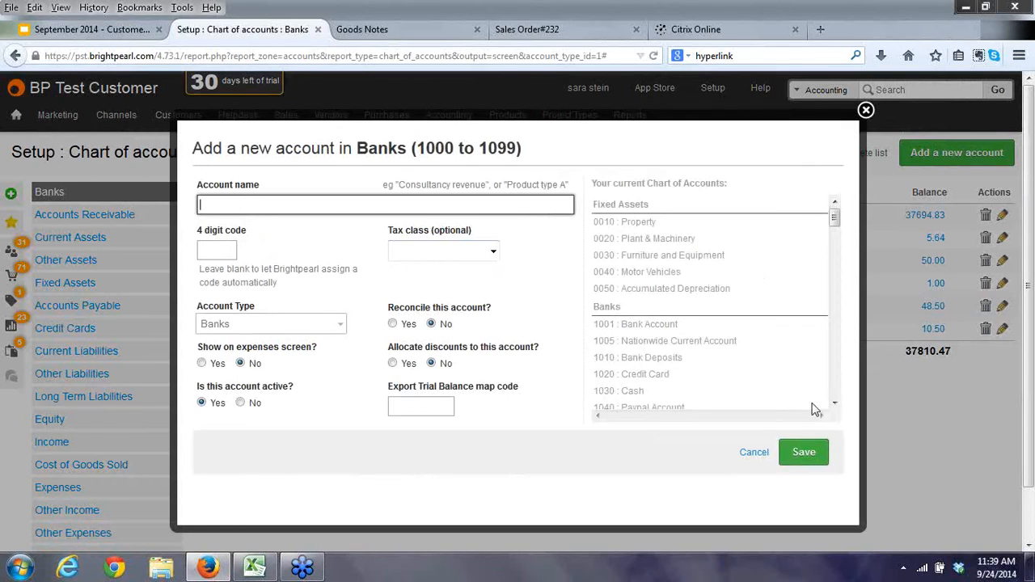
pyautogui.click(834, 403)
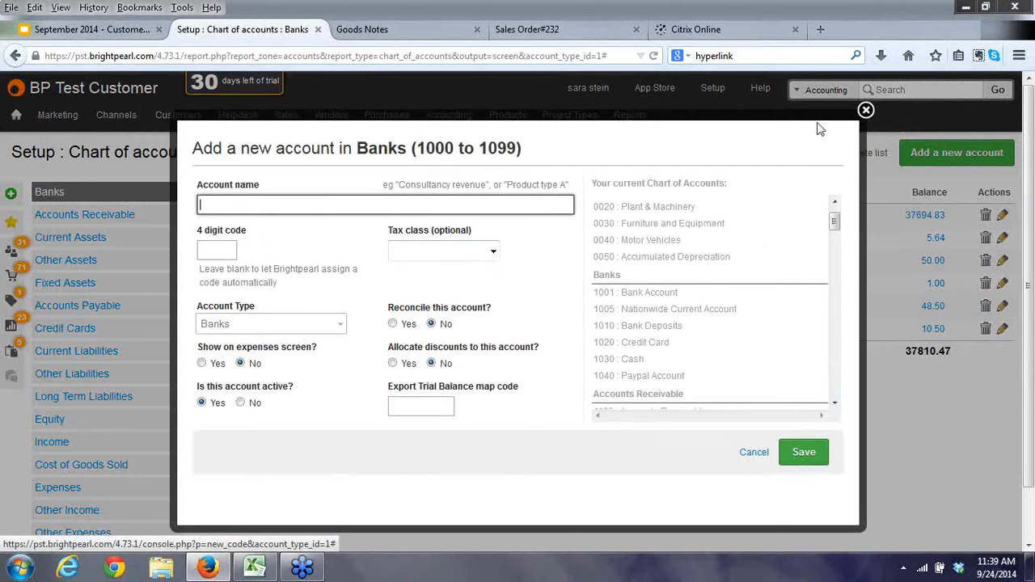
pyautogui.click(864, 113)
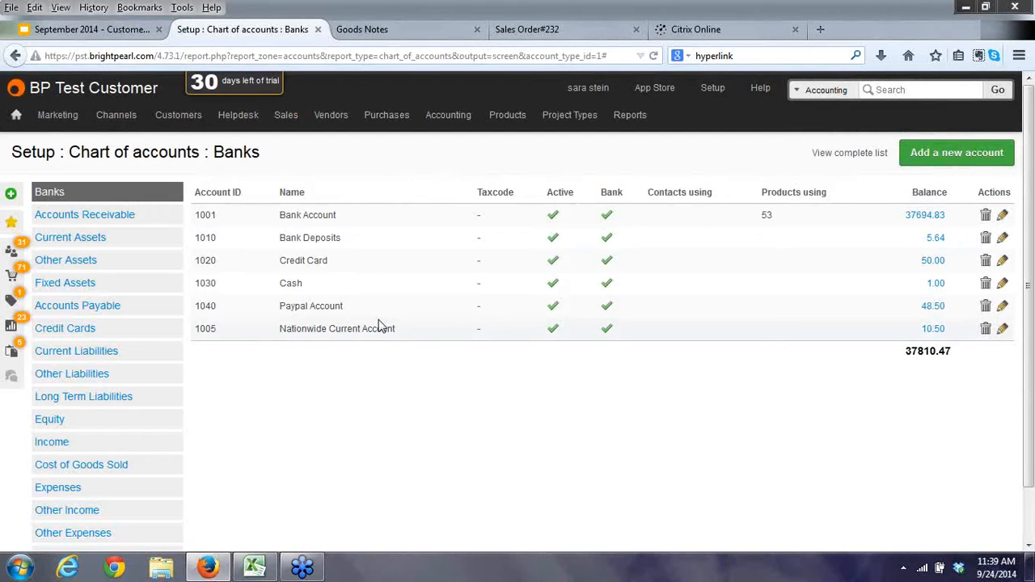
# Open List bank accounts from Accounting, showing 1001 Bank Account with 129 unreconciled transactions.
pyautogui.moveTo(453, 119)
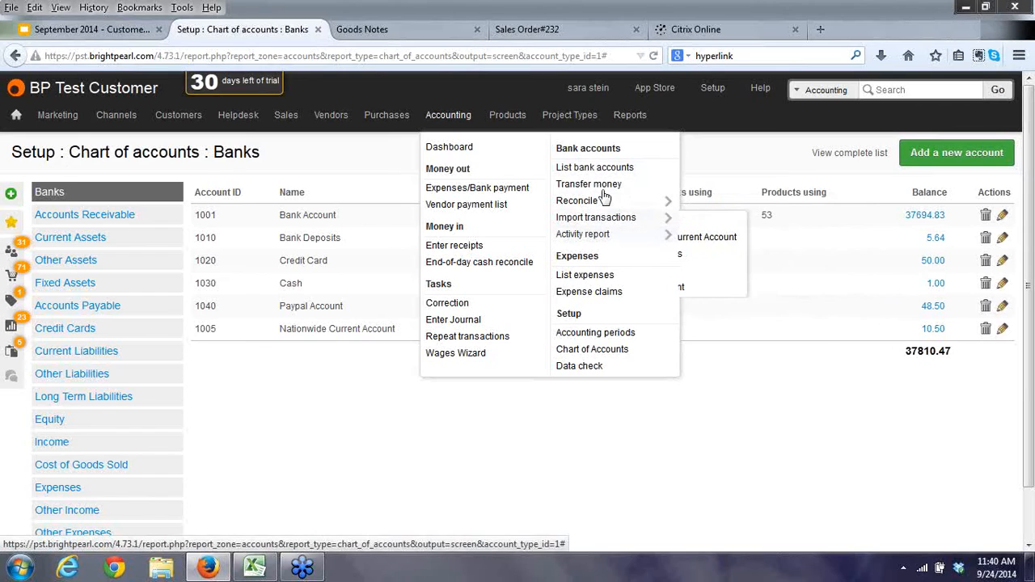
pyautogui.moveTo(586, 207)
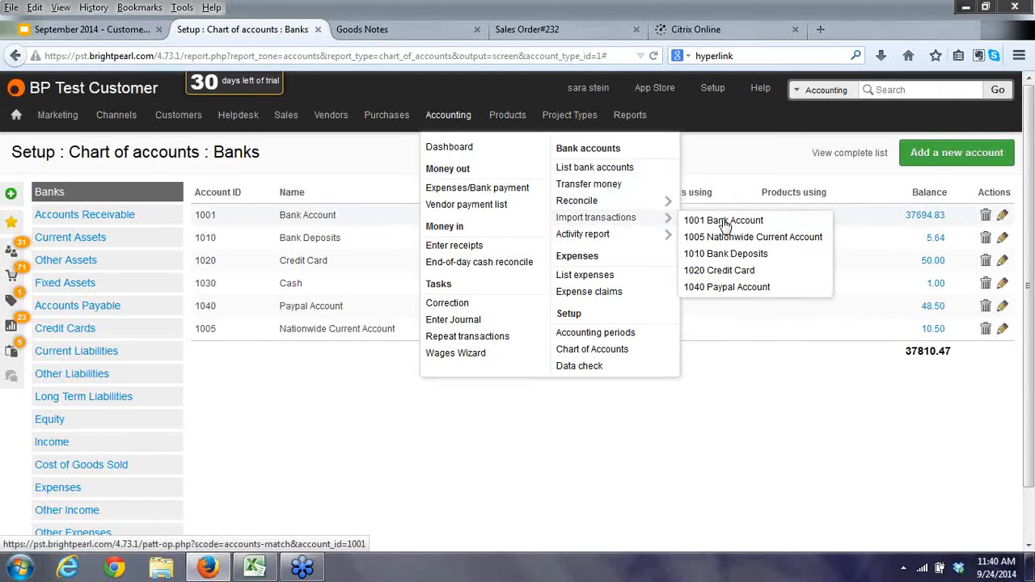
pyautogui.click(596, 169)
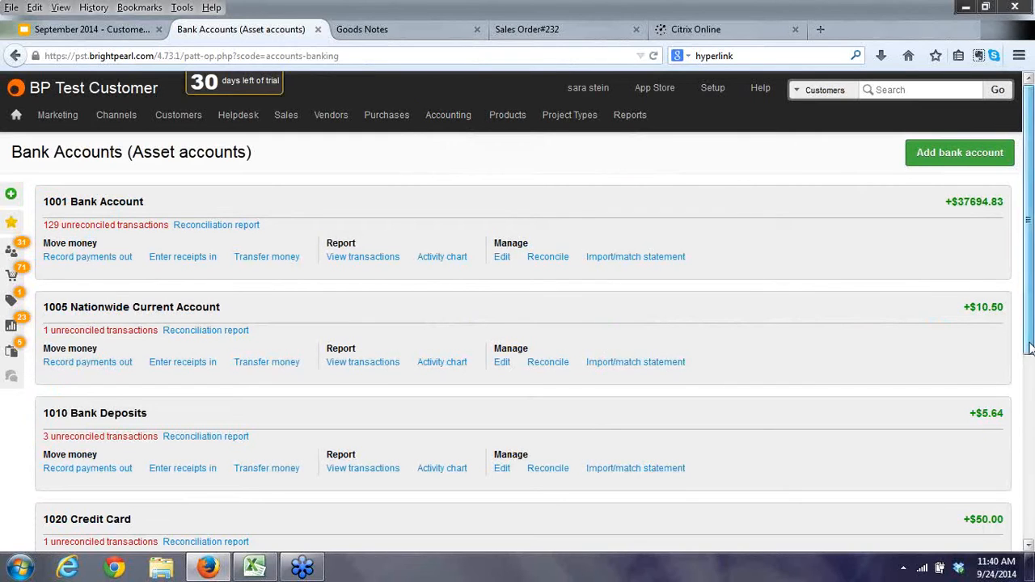
pyautogui.moveTo(1028, 348)
pyautogui.mouseDown()
pyautogui.moveTo(1031, 394)
pyautogui.moveTo(1028, 349)
pyautogui.mouseUp()
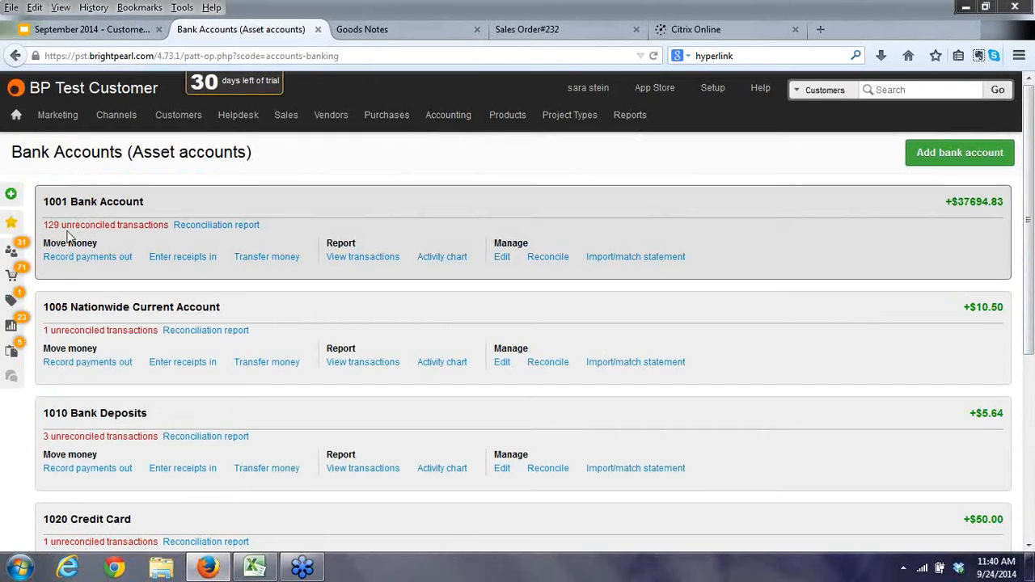
pyautogui.click(207, 232)
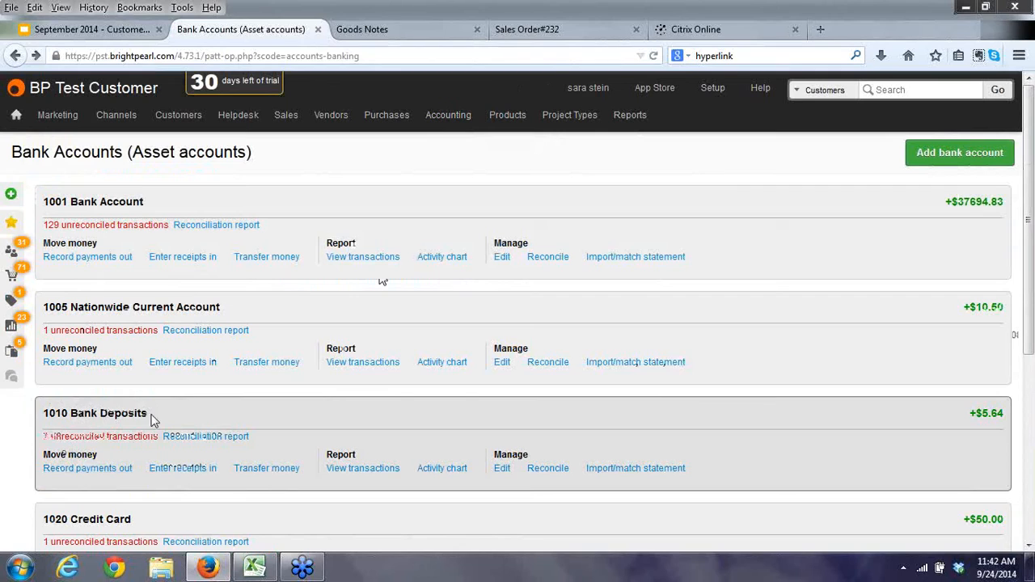
# Batch-transfer the three 1010 Bank Deposits receipts (5.64) to 1001 Bank Account, reference 225.
pyautogui.click(356, 470)
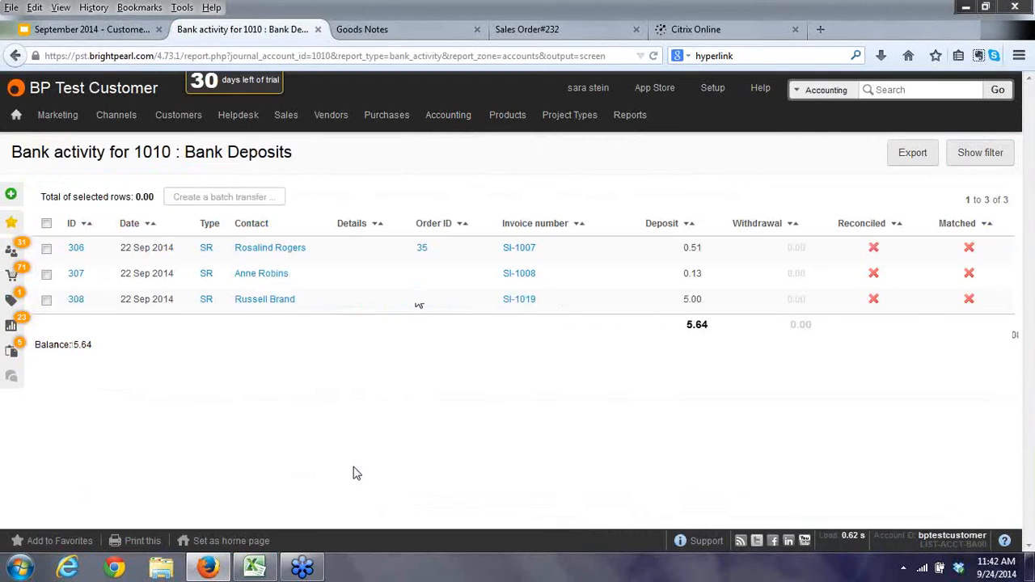
pyautogui.click(47, 224)
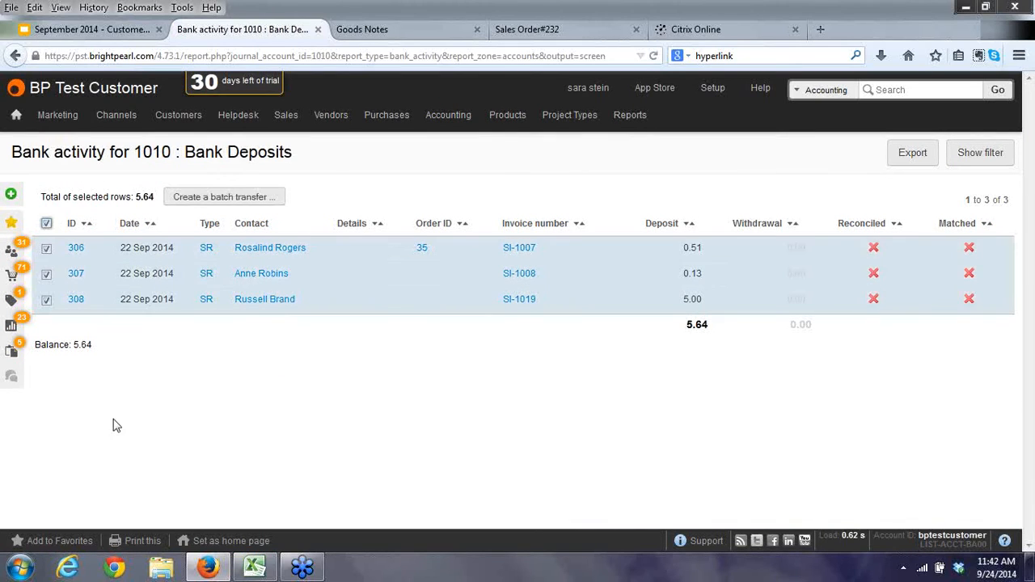
pyautogui.click(220, 198)
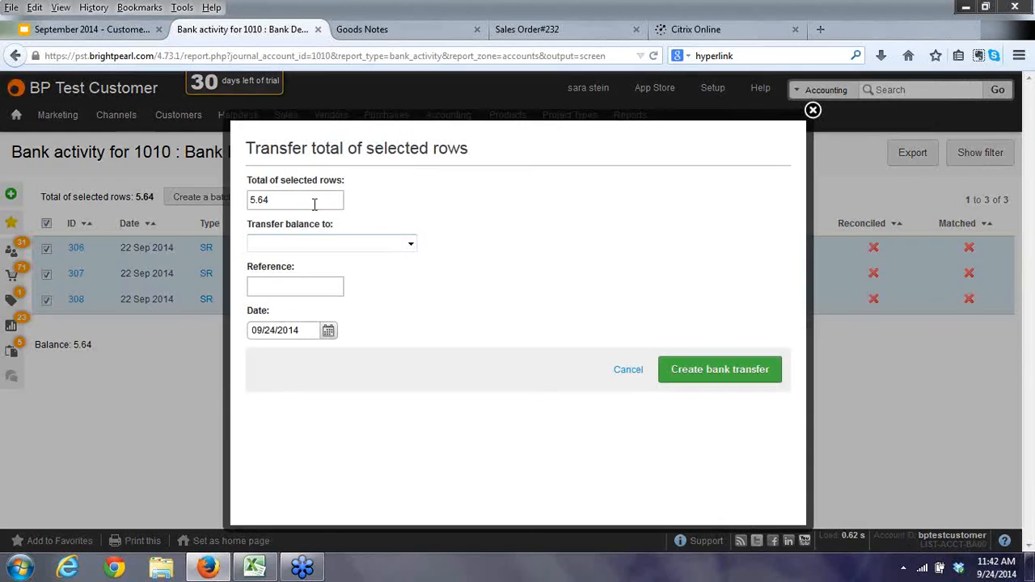
pyautogui.click(409, 243)
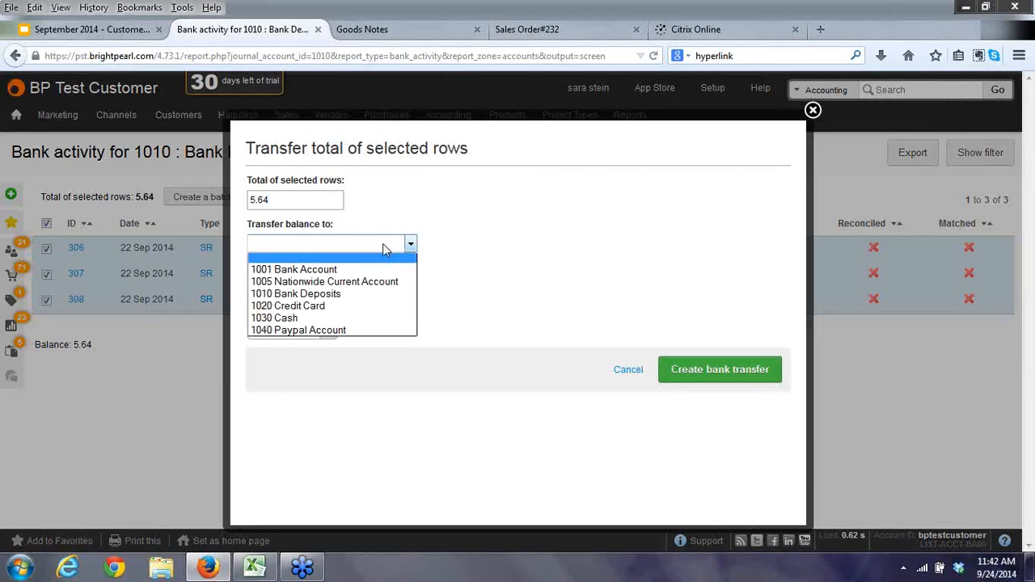
pyautogui.click(294, 272)
pyautogui.click(283, 289)
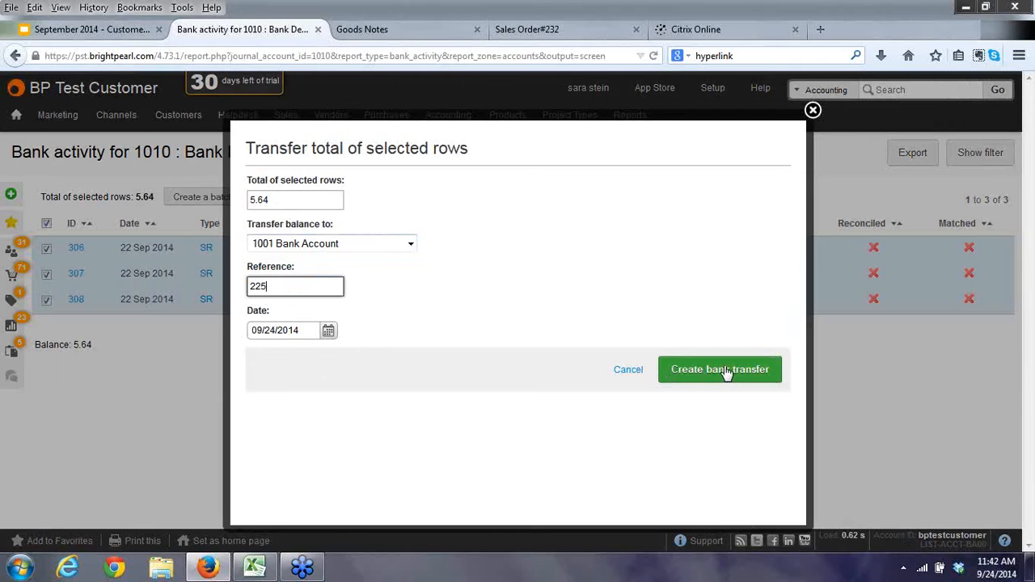
pyautogui.click(686, 378)
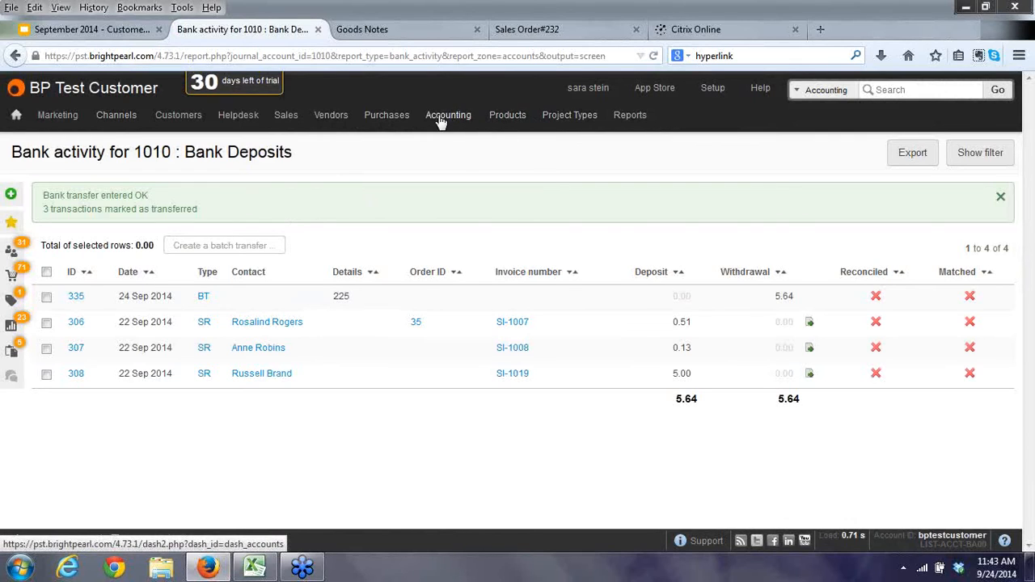
# View the 1001 Bank Account's transactions, then return to the Bank Accounts list showing +$37700.47.
pyautogui.moveTo(441, 121)
pyautogui.click(579, 170)
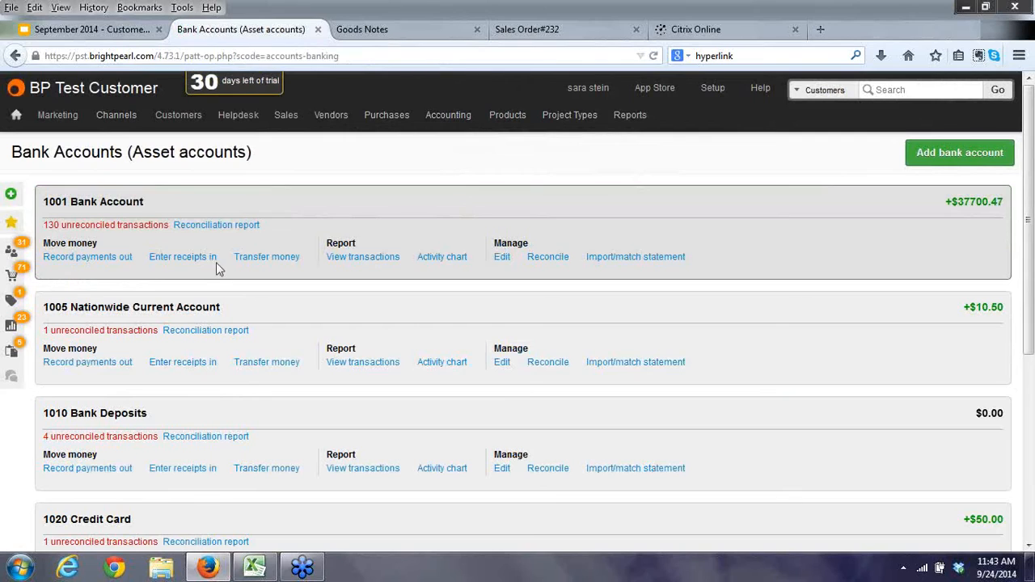
pyautogui.click(360, 257)
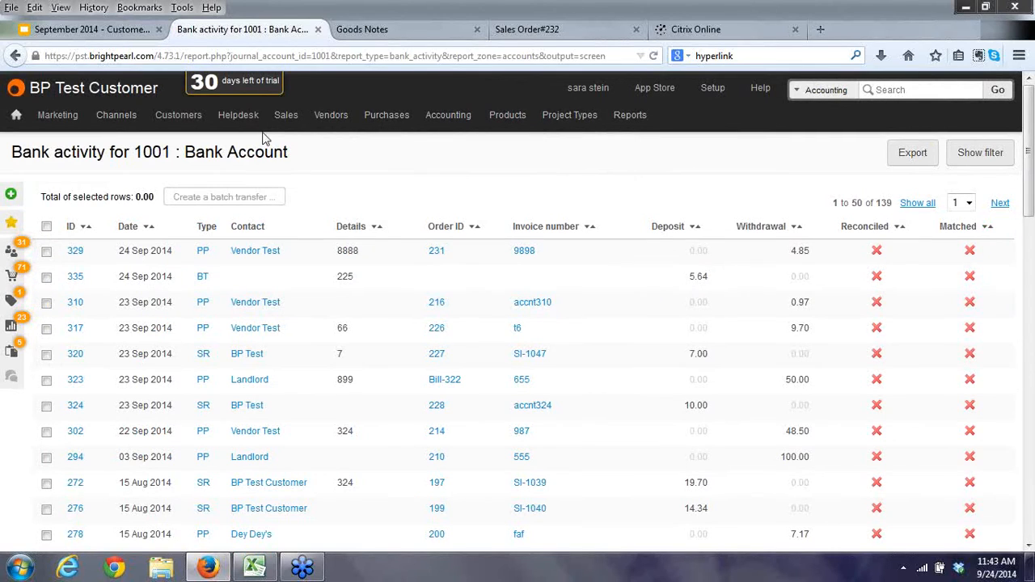
pyautogui.click(15, 56)
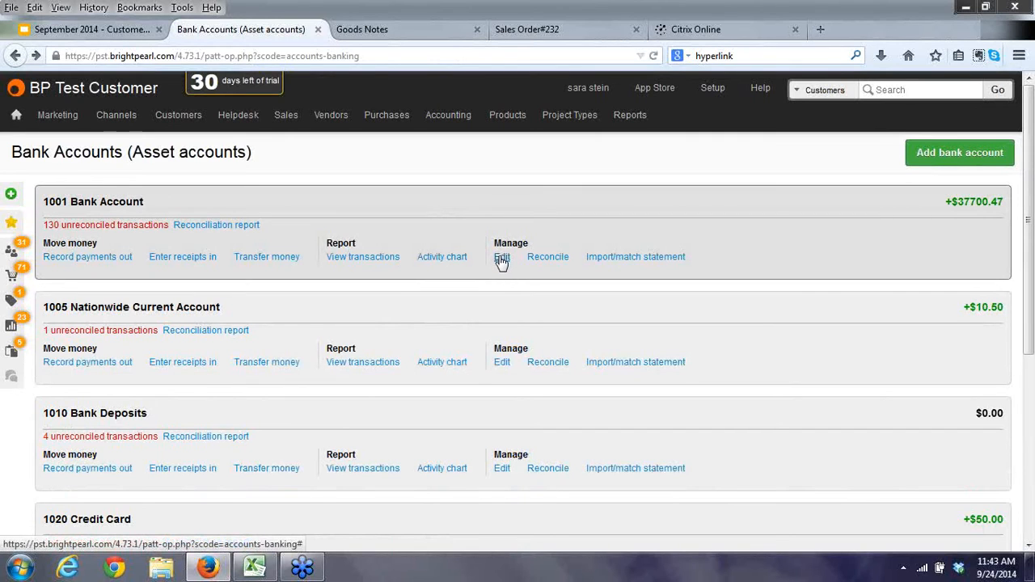
# Open the 1001 Bank Account settings and close them without changes.
pyautogui.click(501, 258)
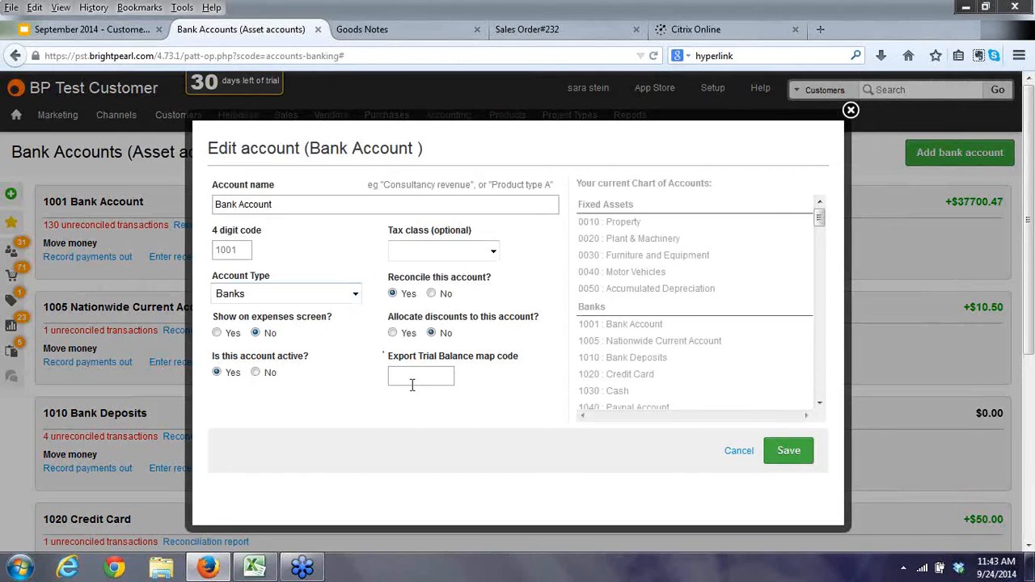
pyautogui.moveTo(411, 385)
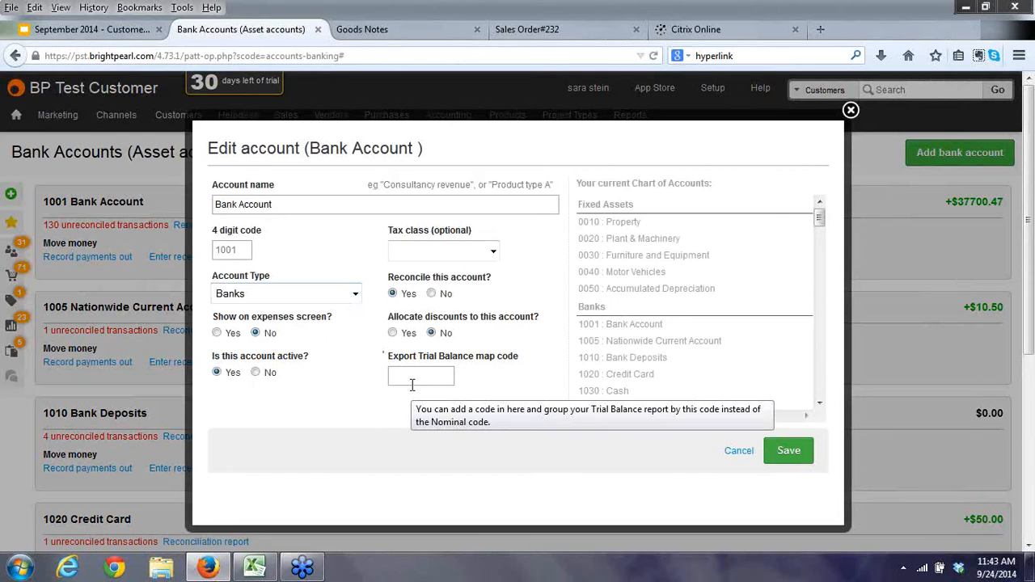
pyautogui.click(851, 110)
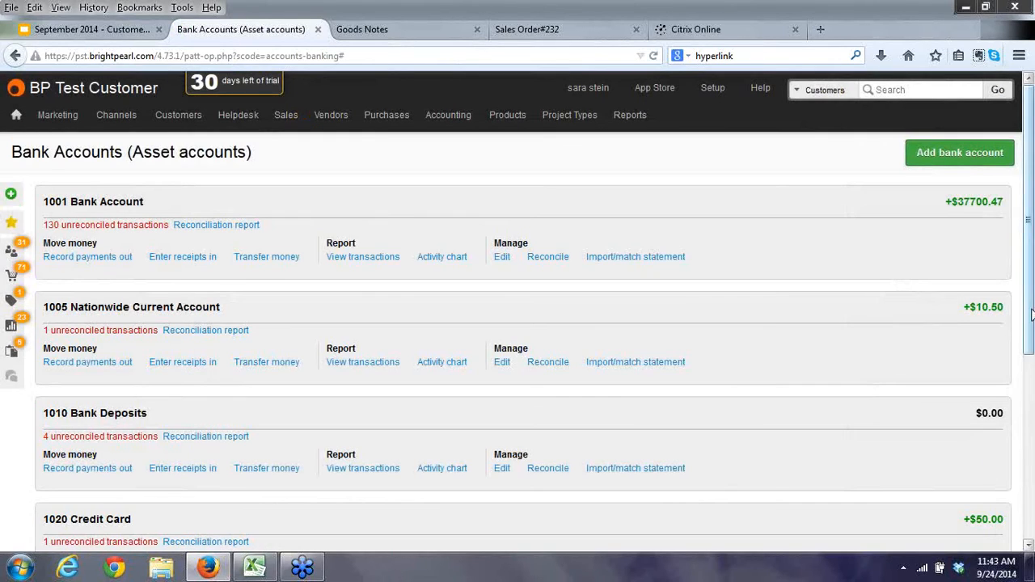
# Set 'Reconcile this account' to Yes for 1030 Cash and save it.
pyautogui.moveTo(1030, 317); pyautogui.dragTo(1031, 505)
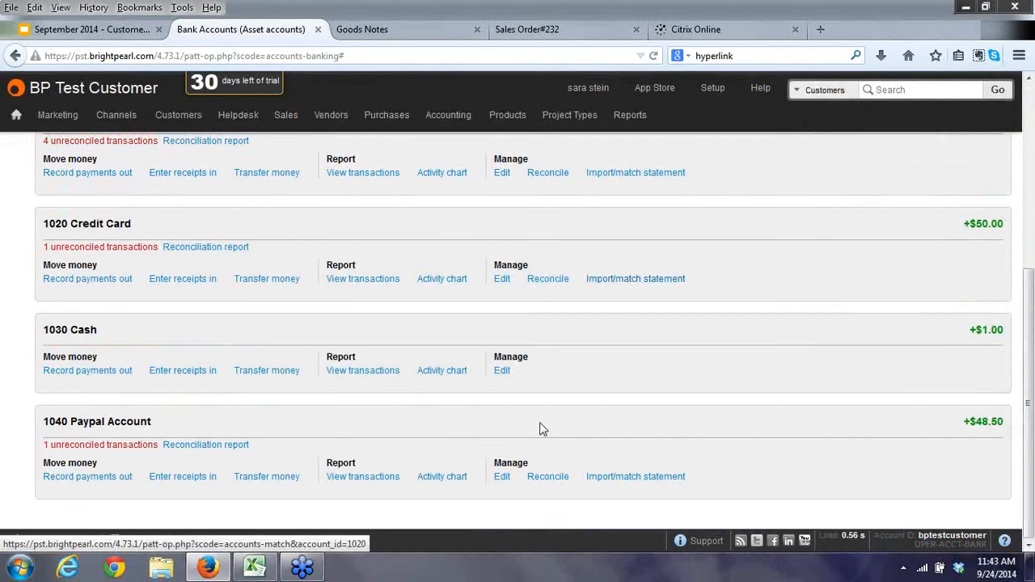
pyautogui.click(502, 372)
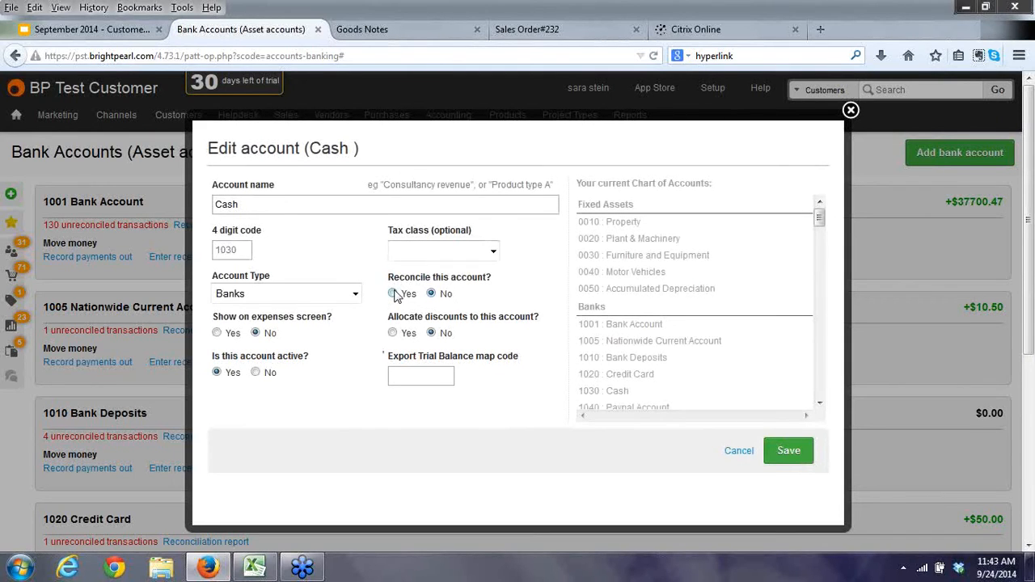
pyautogui.click(394, 294)
pyautogui.click(790, 449)
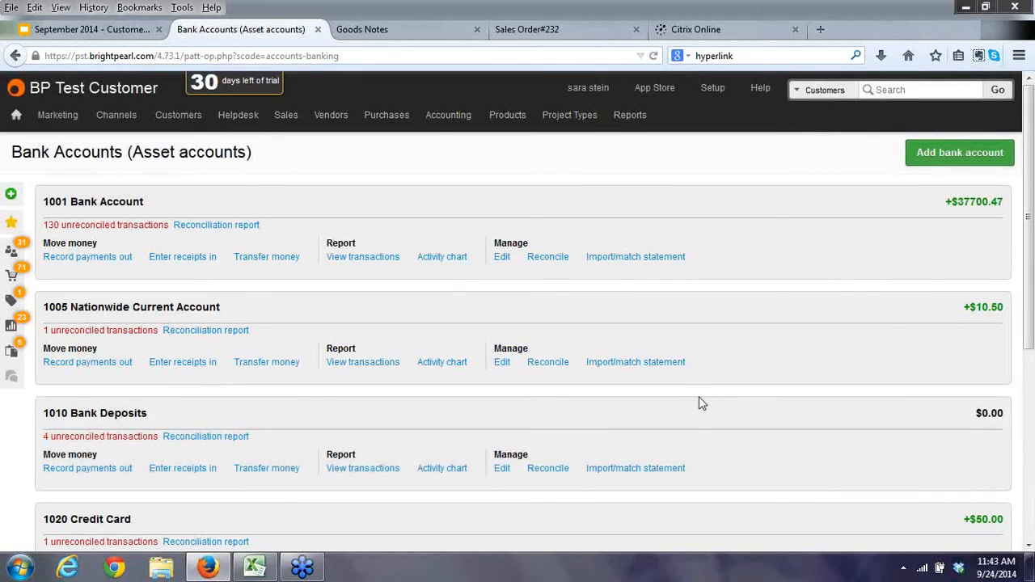
pyautogui.scroll(-3, 707, 437)
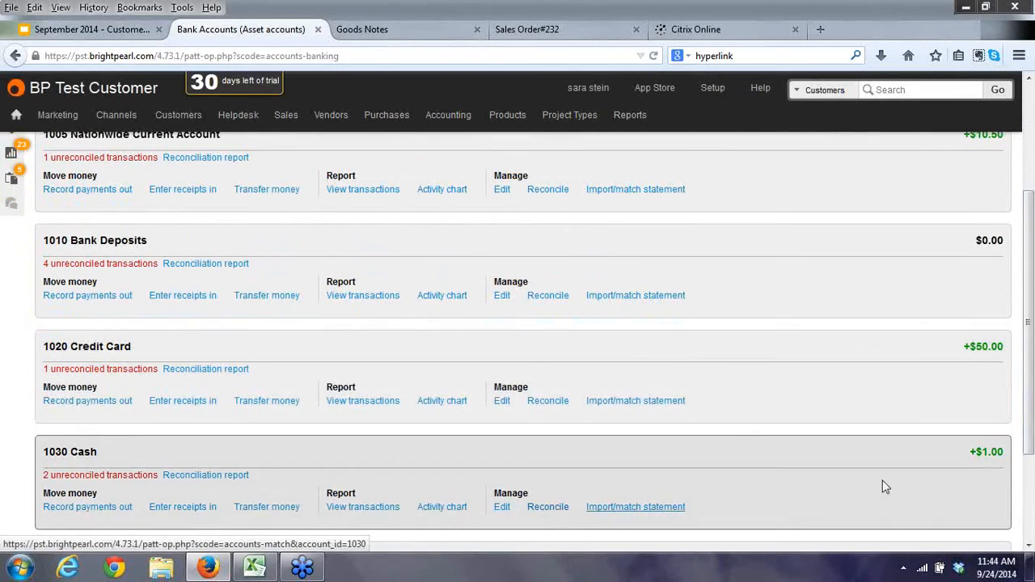
pyautogui.scroll(3, 1031, 426)
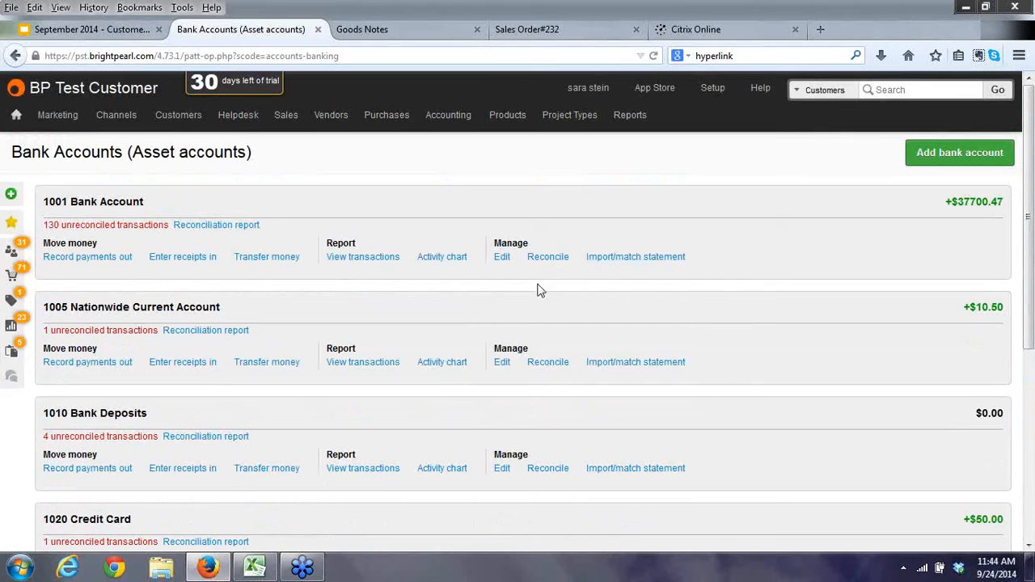
# Start statement matching for 1001 Bank Account and select the 25.00 payment of 15 Aug 2014.
pyautogui.click(634, 259)
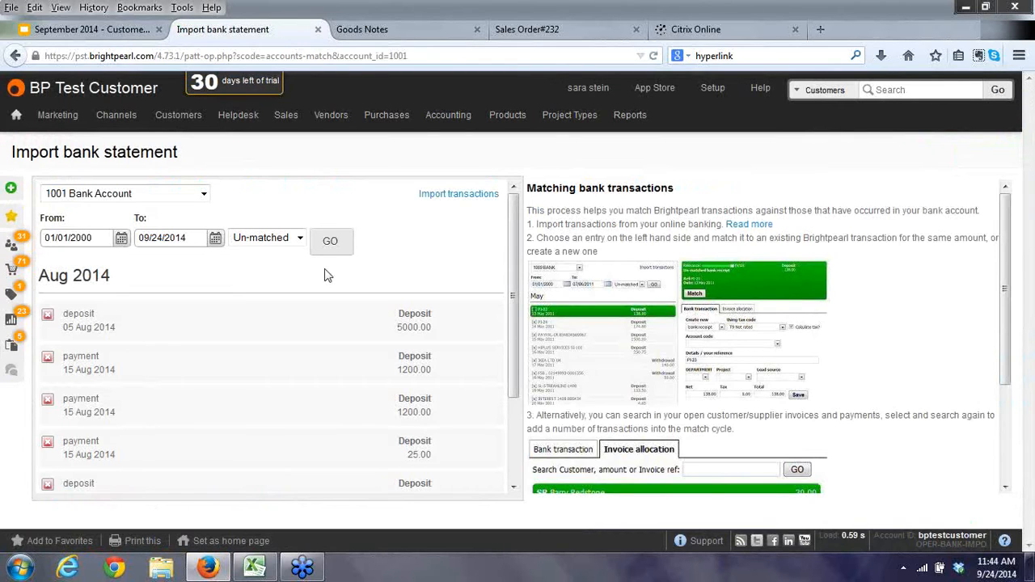
pyautogui.click(205, 196)
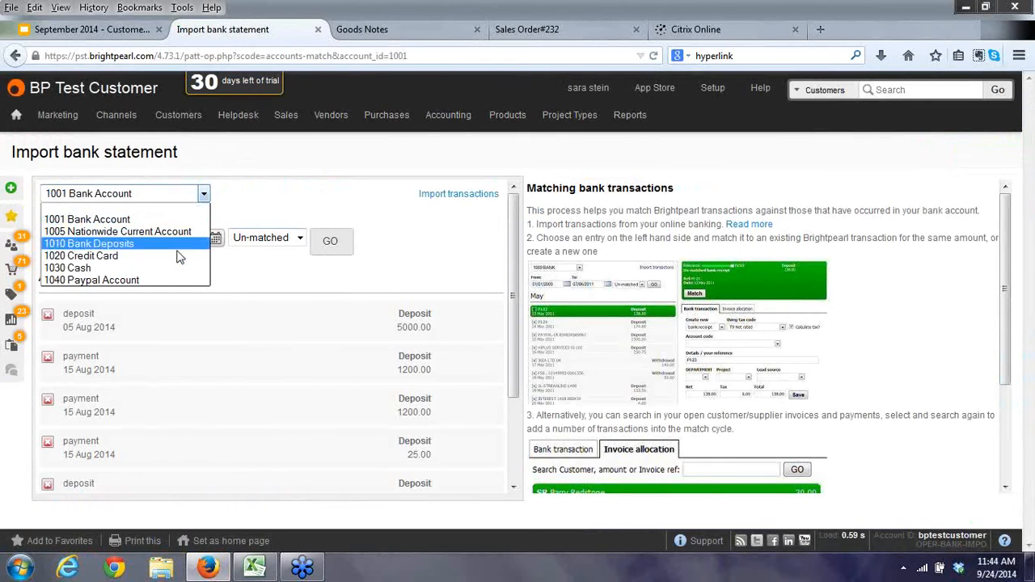
pyautogui.click(203, 194)
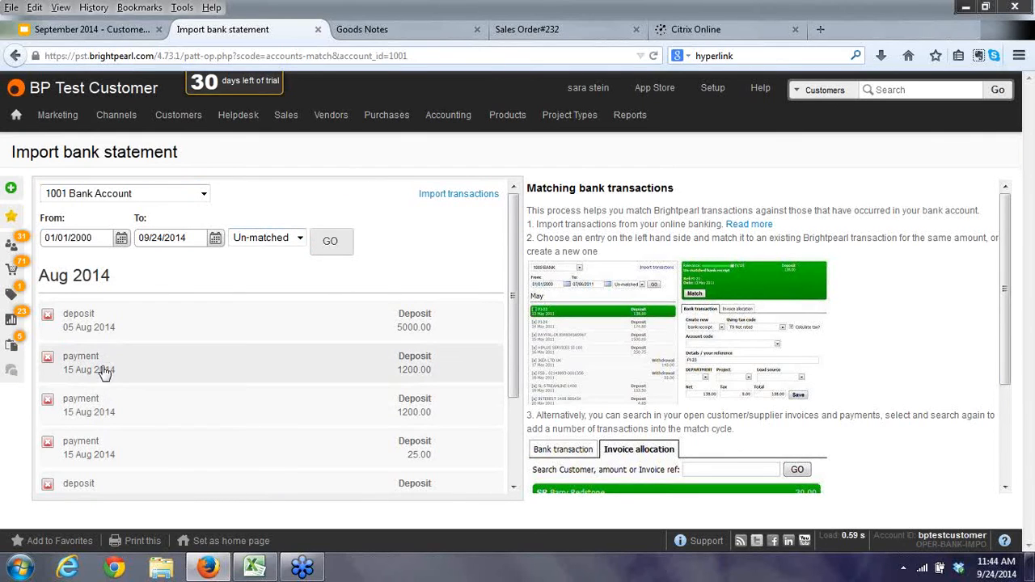
pyautogui.click(84, 317)
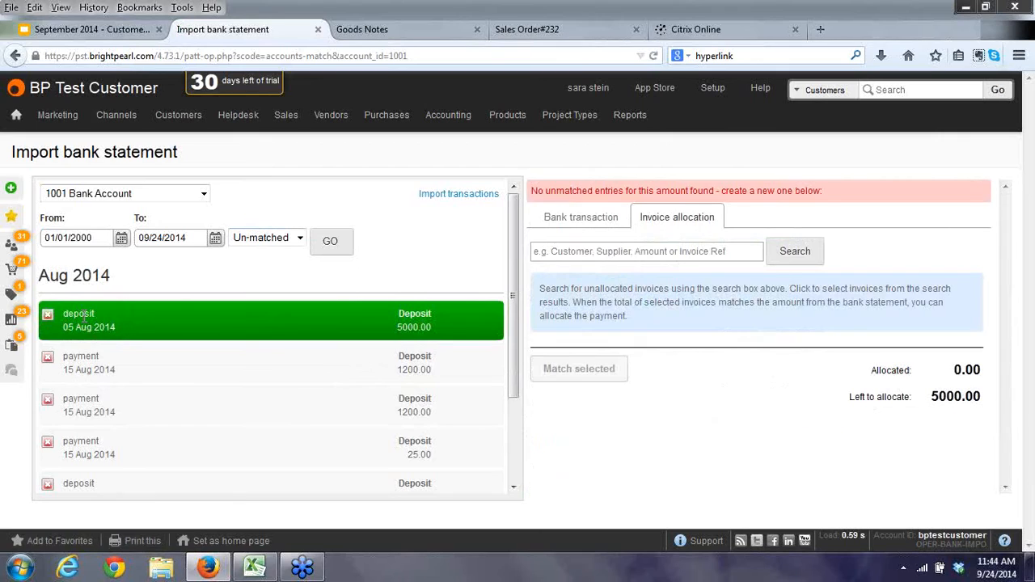
pyautogui.click(85, 453)
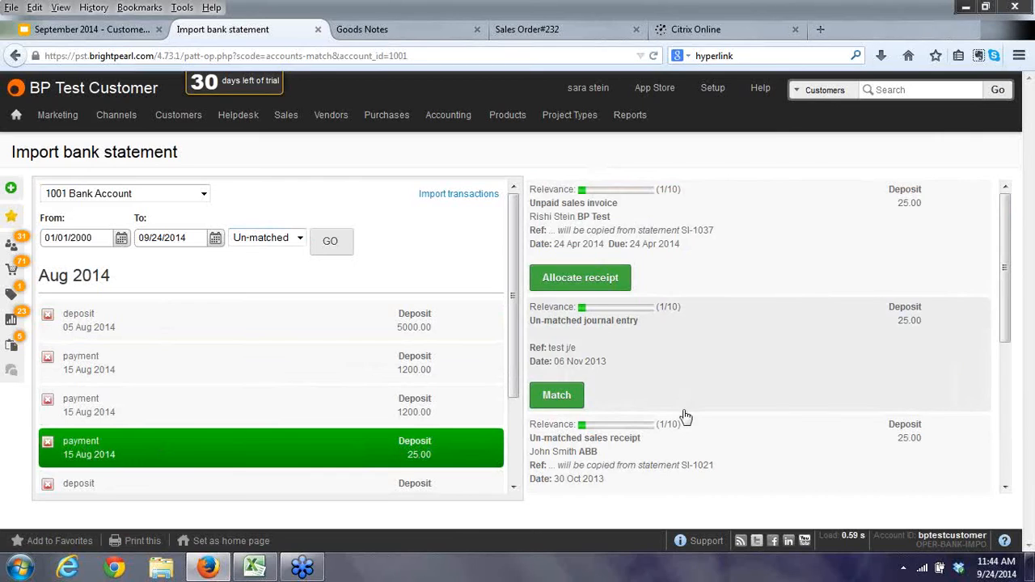
pyautogui.click(764, 209)
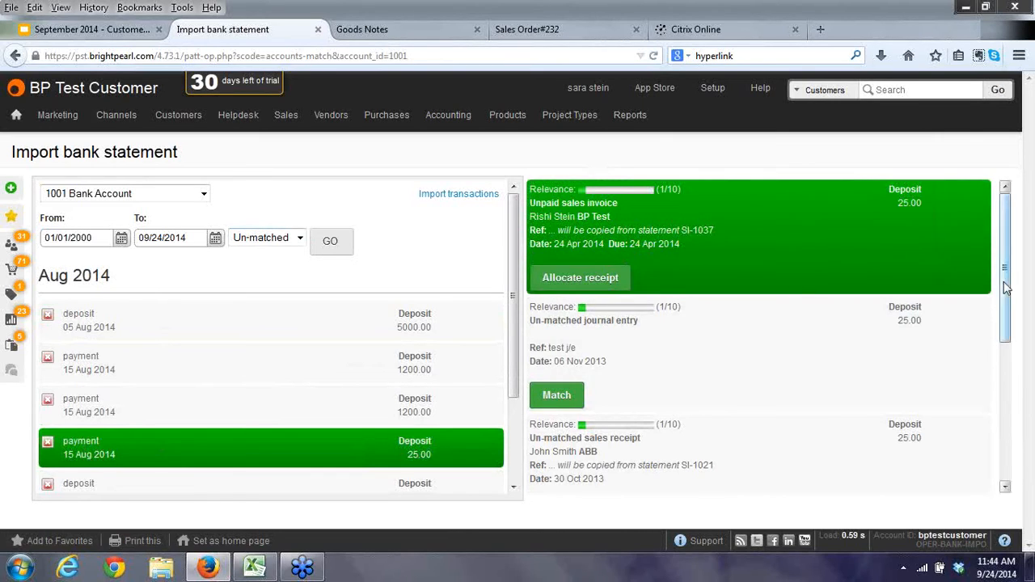
pyautogui.moveTo(1006, 292); pyautogui.dragTo(996, 485)
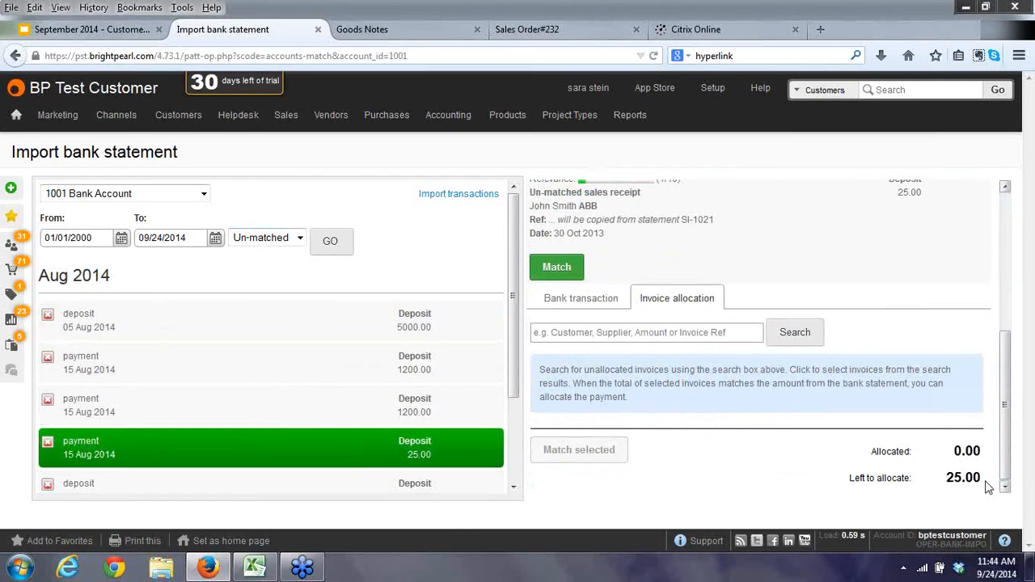
pyautogui.click(582, 299)
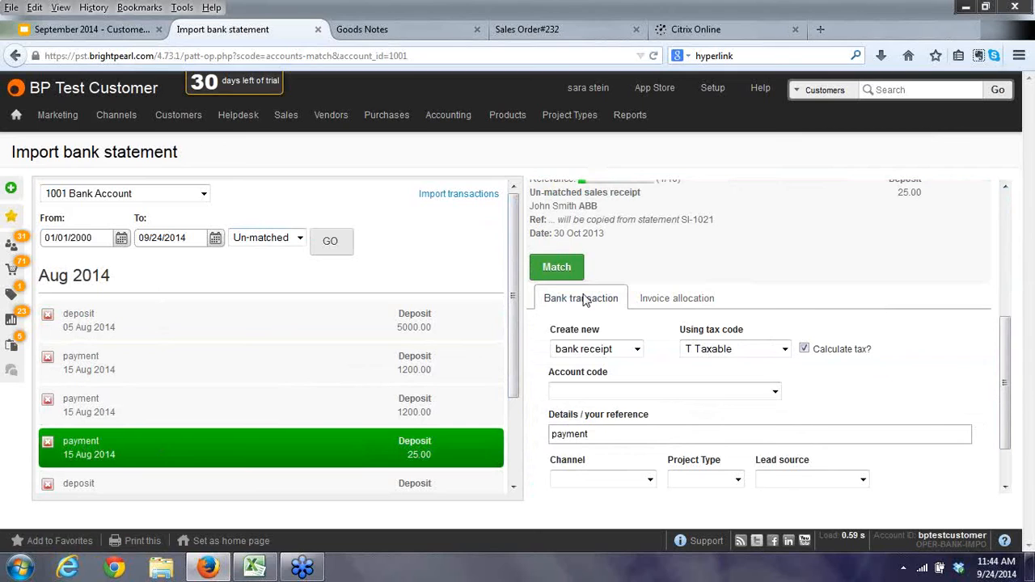
pyautogui.click(711, 398)
pyautogui.click(711, 398)
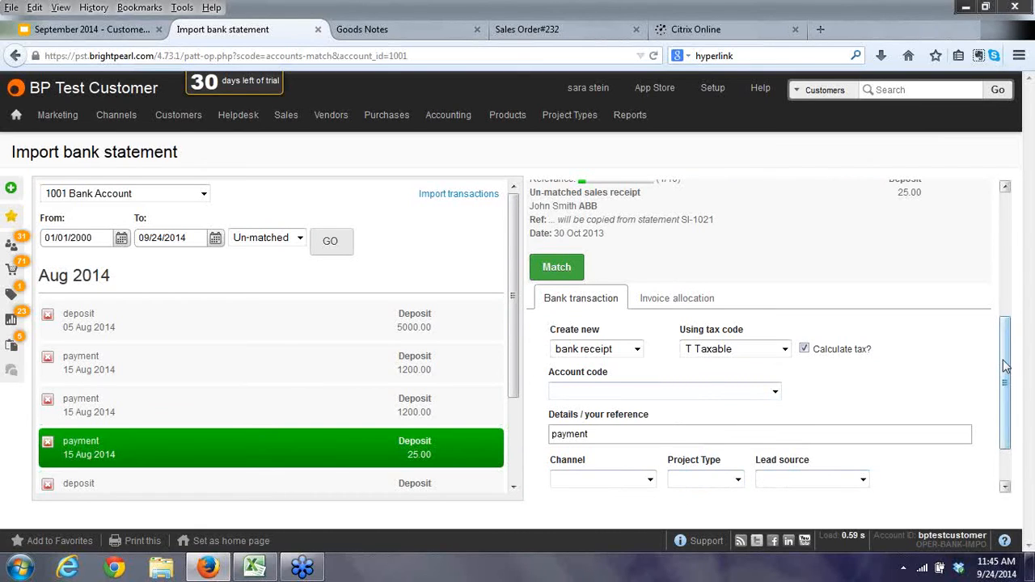
pyautogui.scroll(-2, 1006, 380)
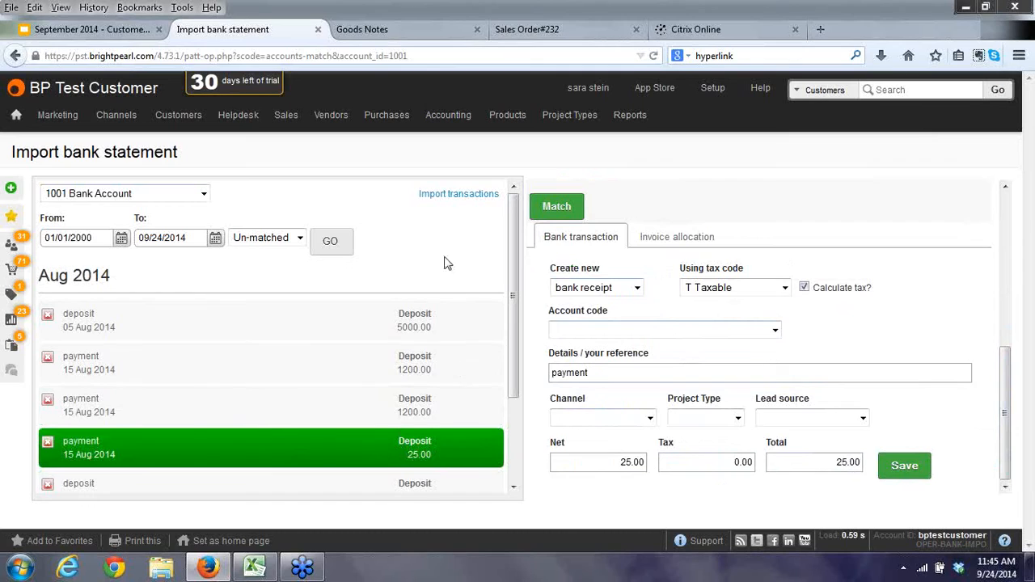
pyautogui.click(662, 239)
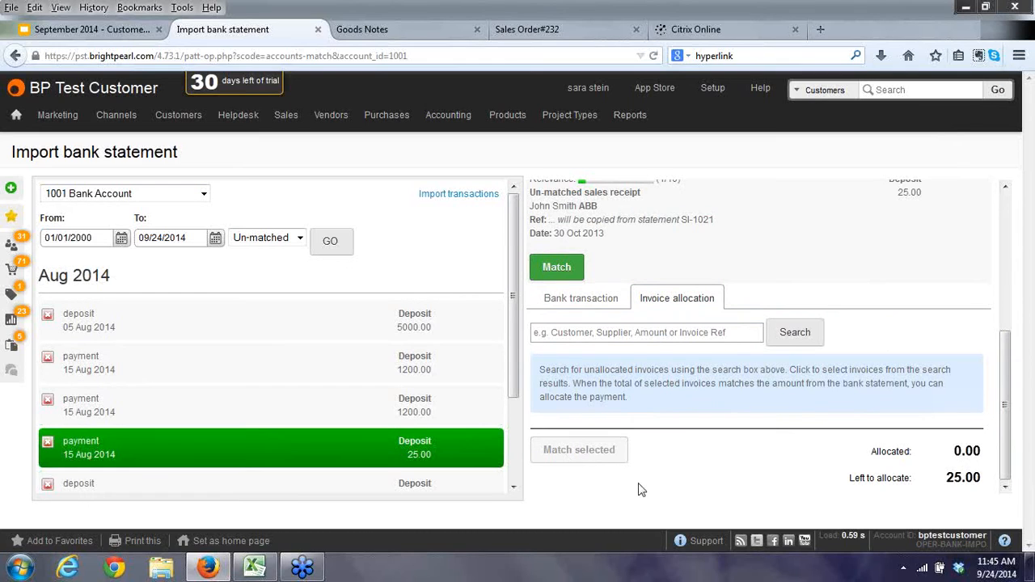
pyautogui.scroll(2, 612, 303)
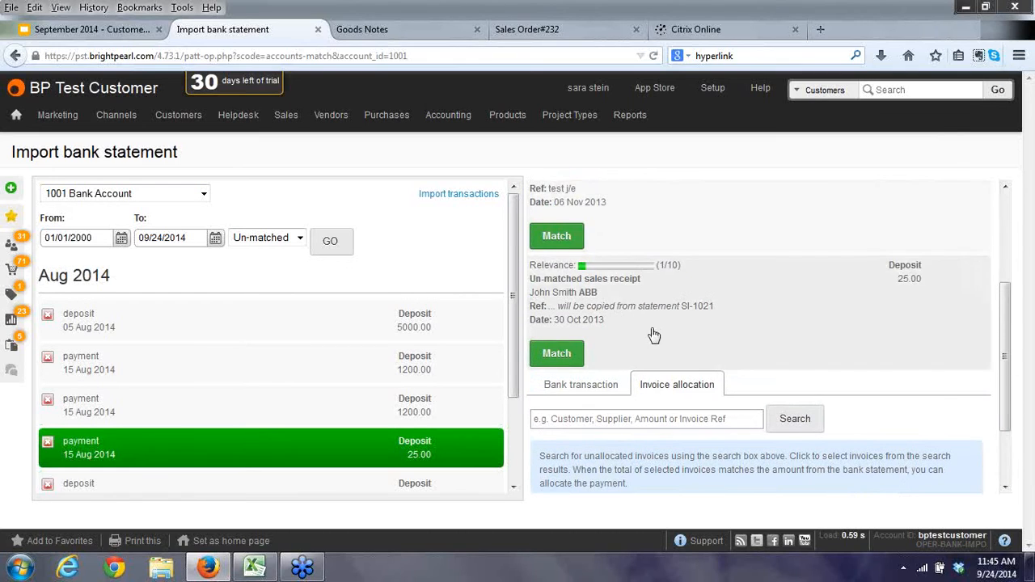
pyautogui.scroll(-2, 654, 334)
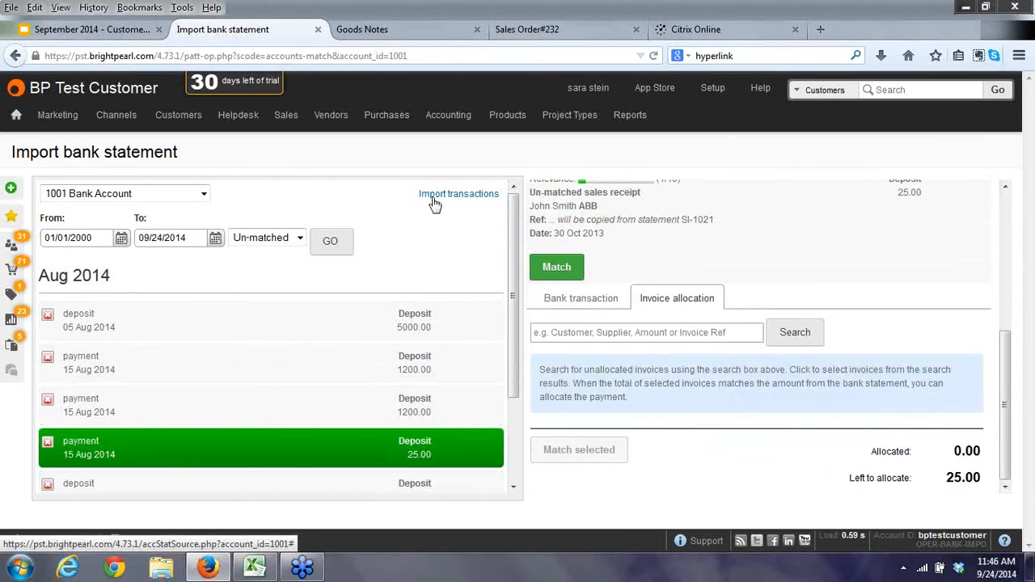
pyautogui.click(255, 568)
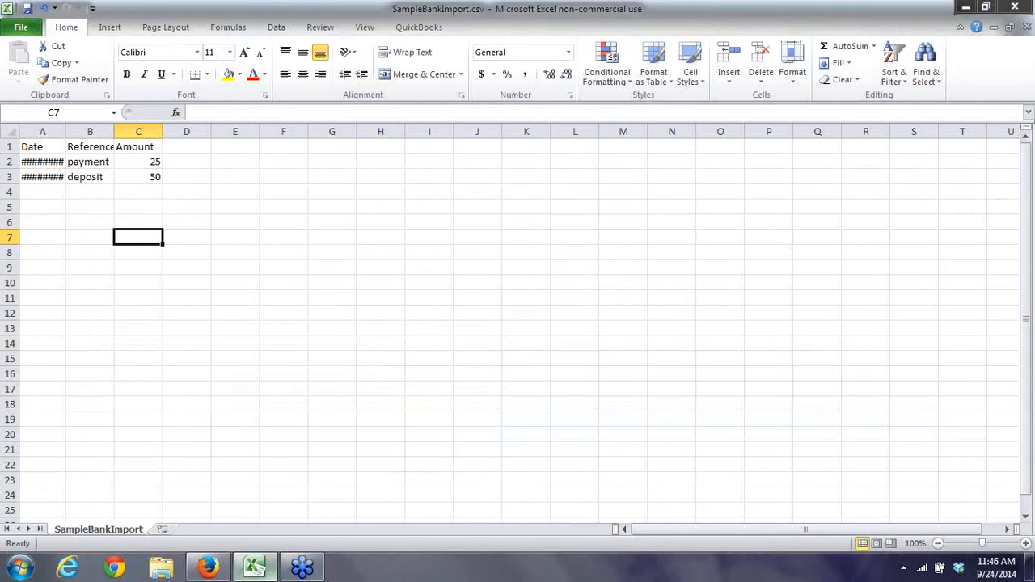
# Format column A as English (U.K.) dates in the 2001-03-14 style.
pyautogui.doubleClick(67, 130)
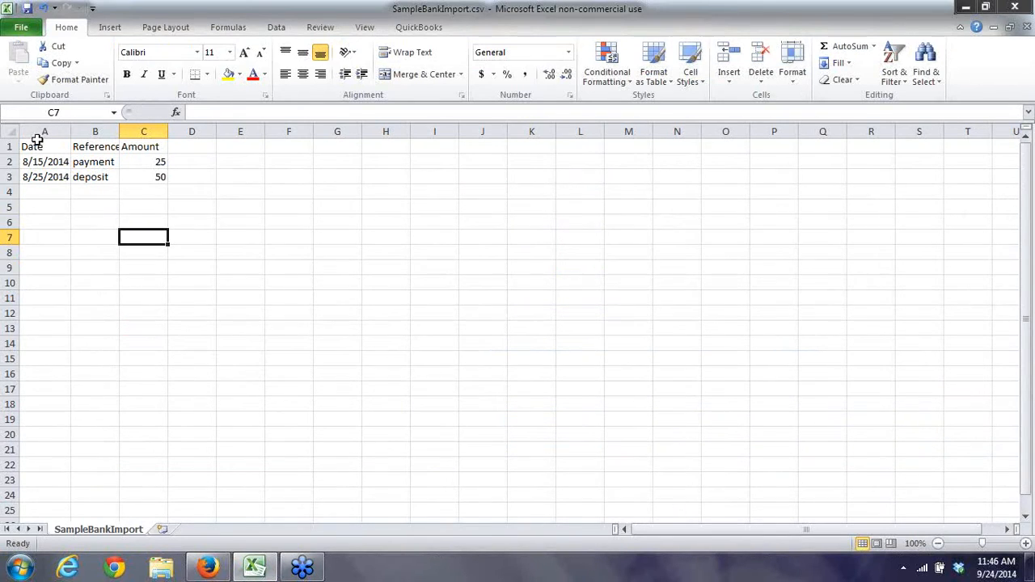
pyautogui.click(41, 131)
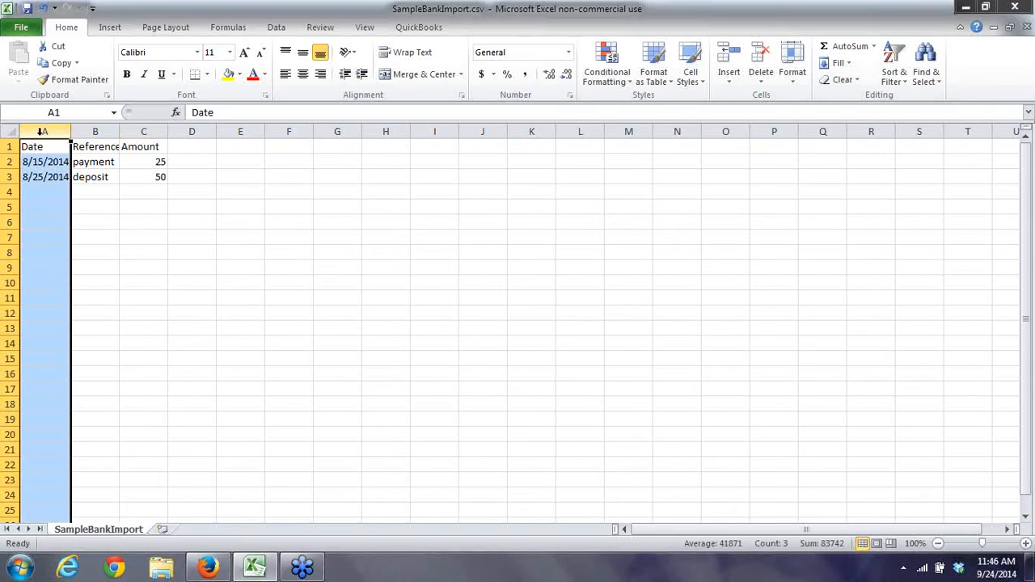
pyautogui.rightClick(42, 134)
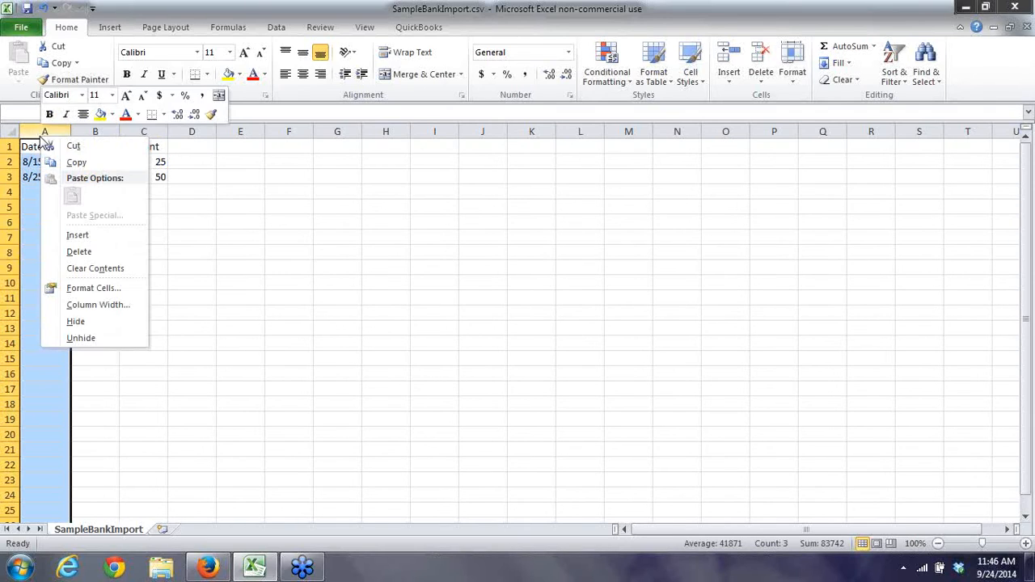
pyautogui.click(91, 288)
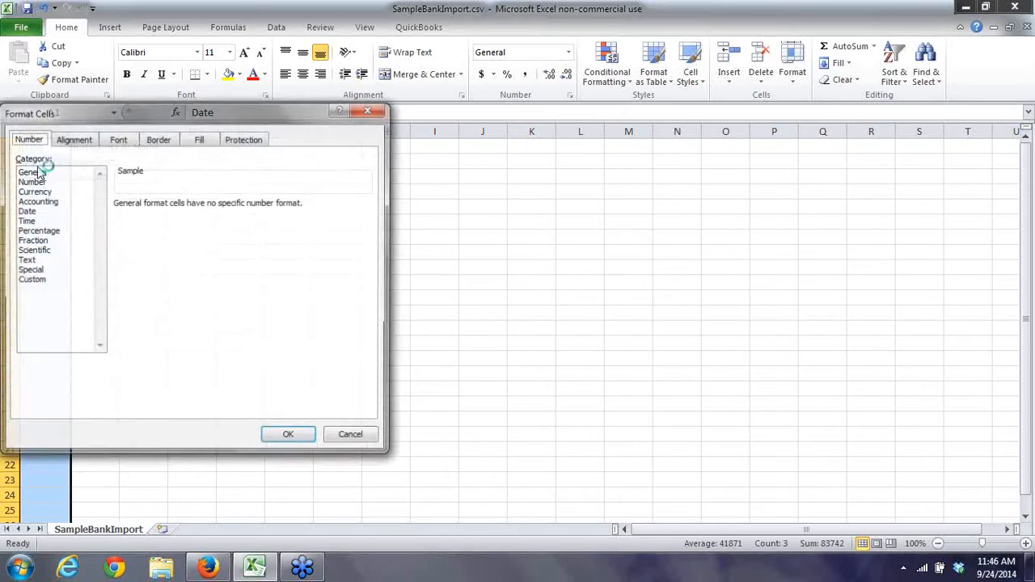
pyautogui.click(352, 439)
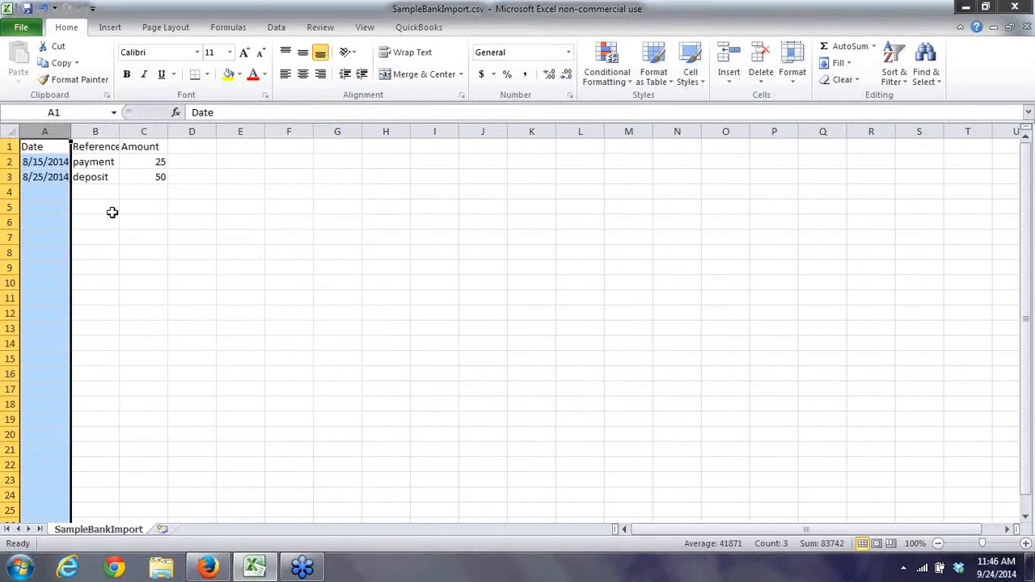
pyautogui.rightClick(44, 132)
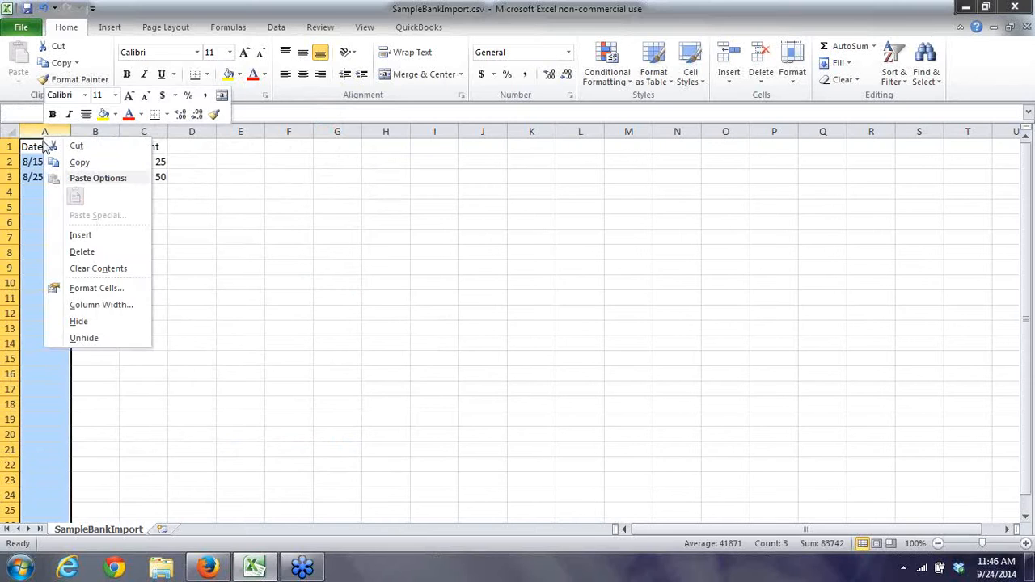
pyautogui.click(95, 289)
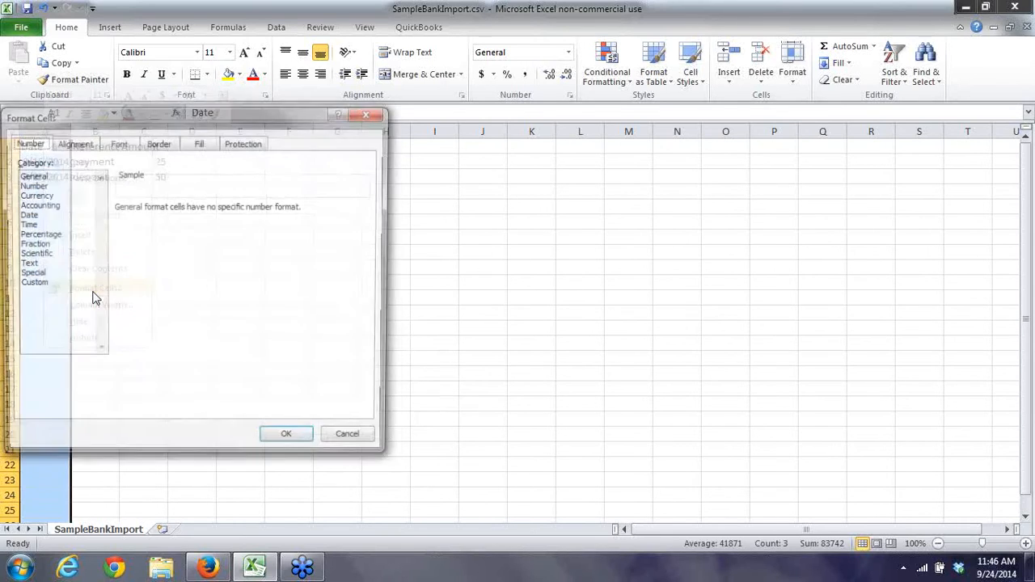
pyautogui.click(27, 215)
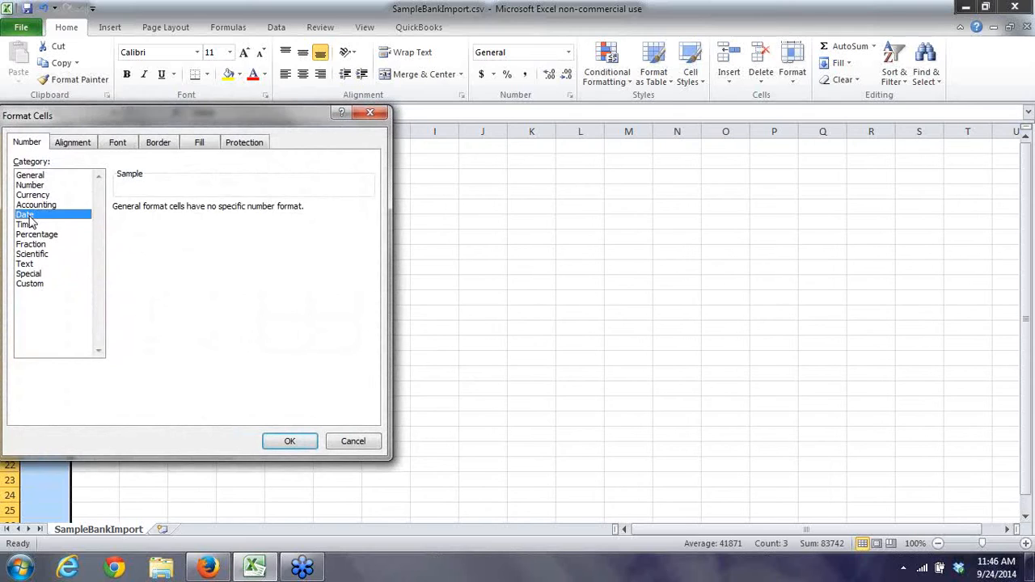
pyautogui.click(193, 311)
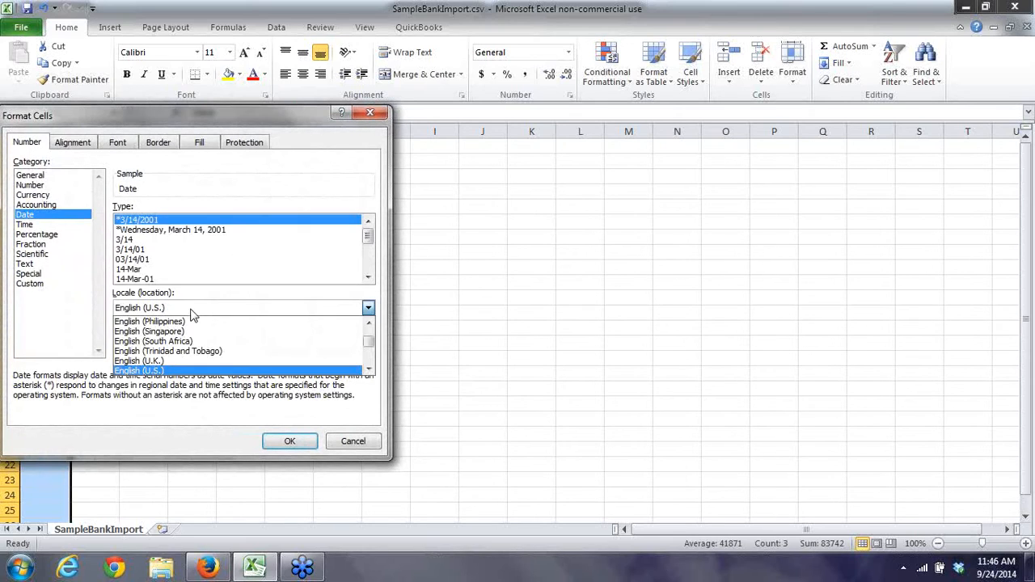
pyautogui.click(151, 362)
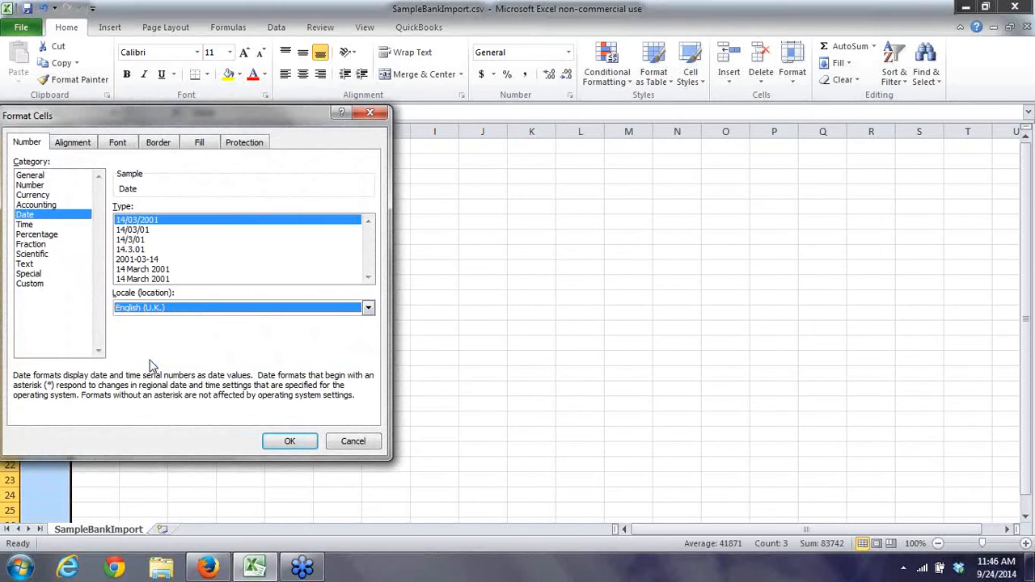
pyautogui.click(153, 260)
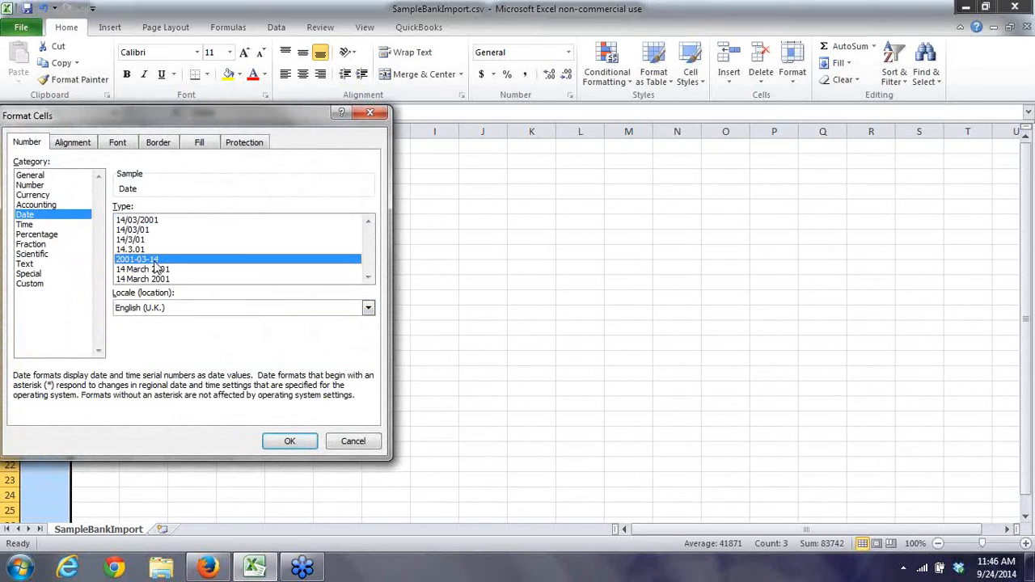
pyautogui.click(281, 440)
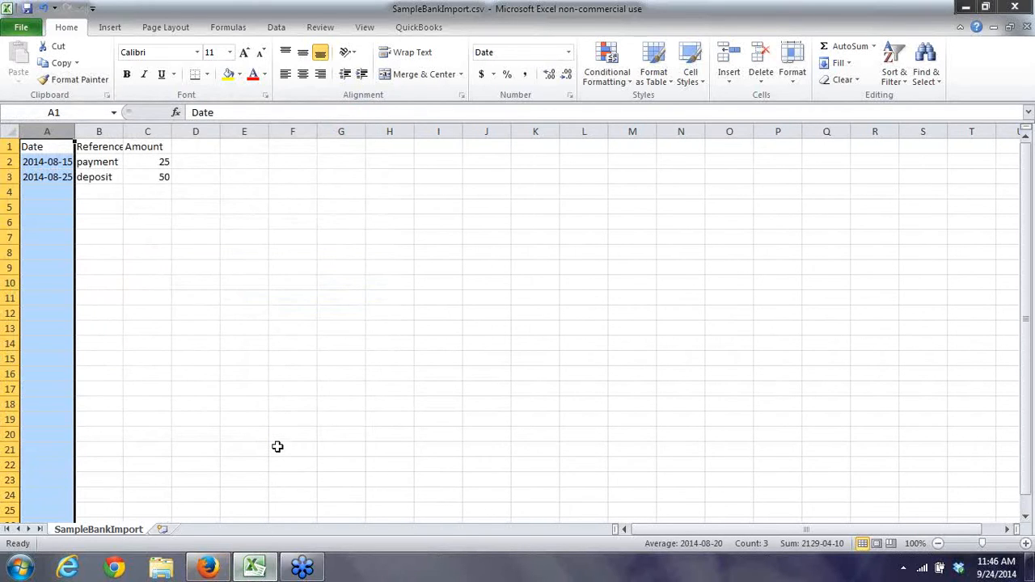
# Save SampleBankImport.csv in CSV format and close Excel.
pyautogui.hotkey('ctrl', 's')
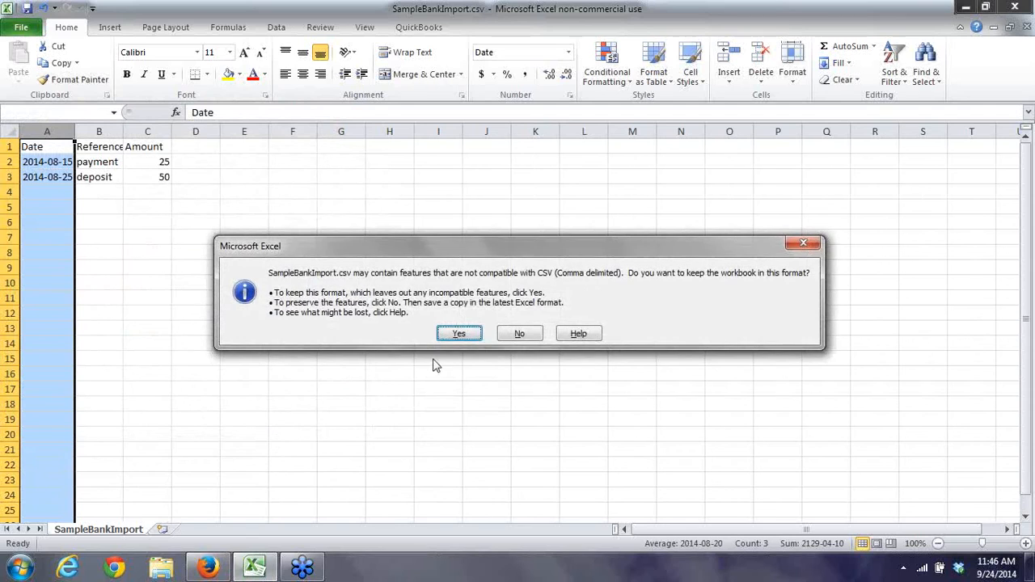
pyautogui.click(457, 336)
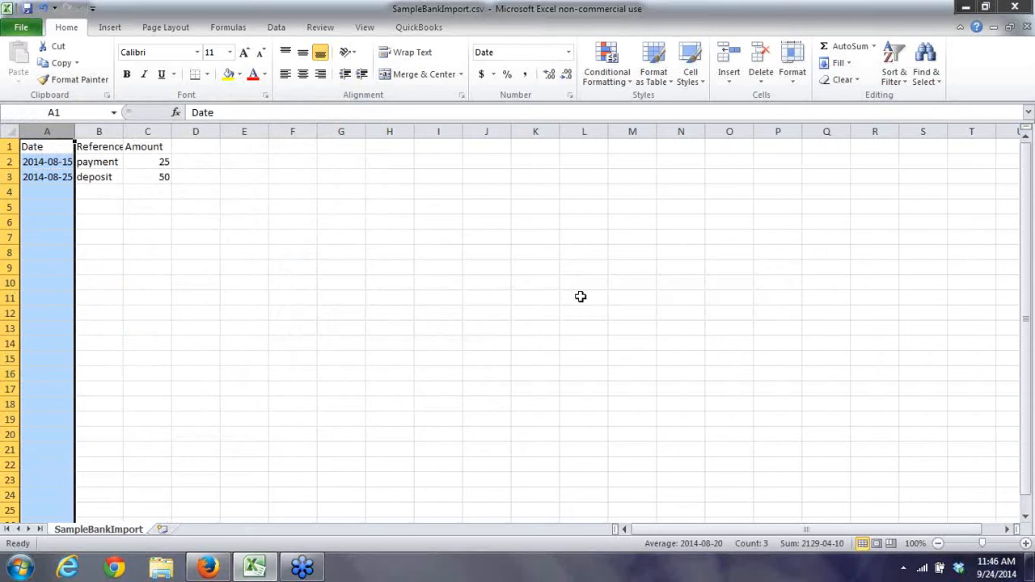
pyautogui.click(1014, 9)
# Discard the Excel changes and upload SampleBankImport.csv as transactions for 1001 Bank Account.
pyautogui.click(517, 303)
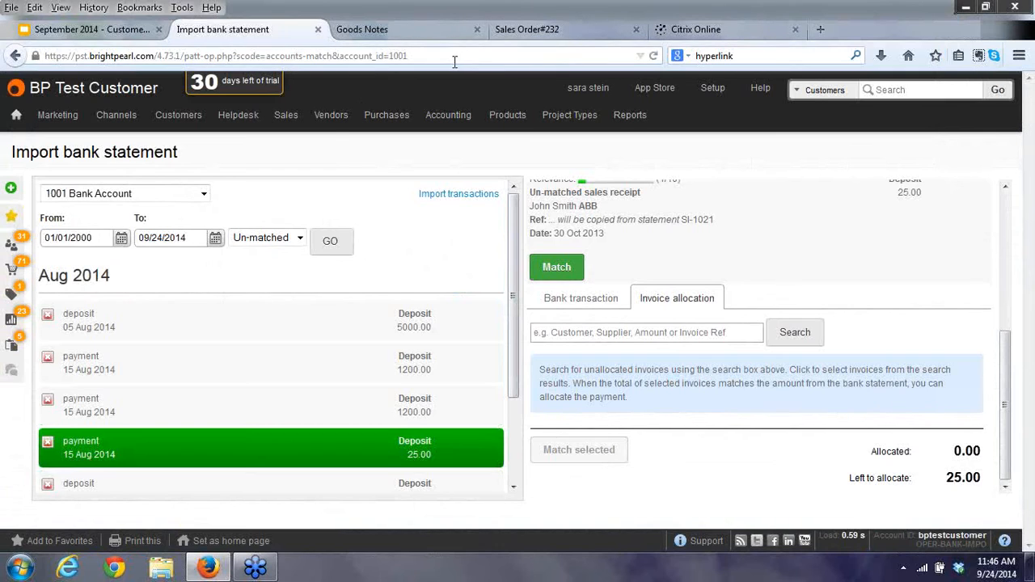
pyautogui.click(466, 202)
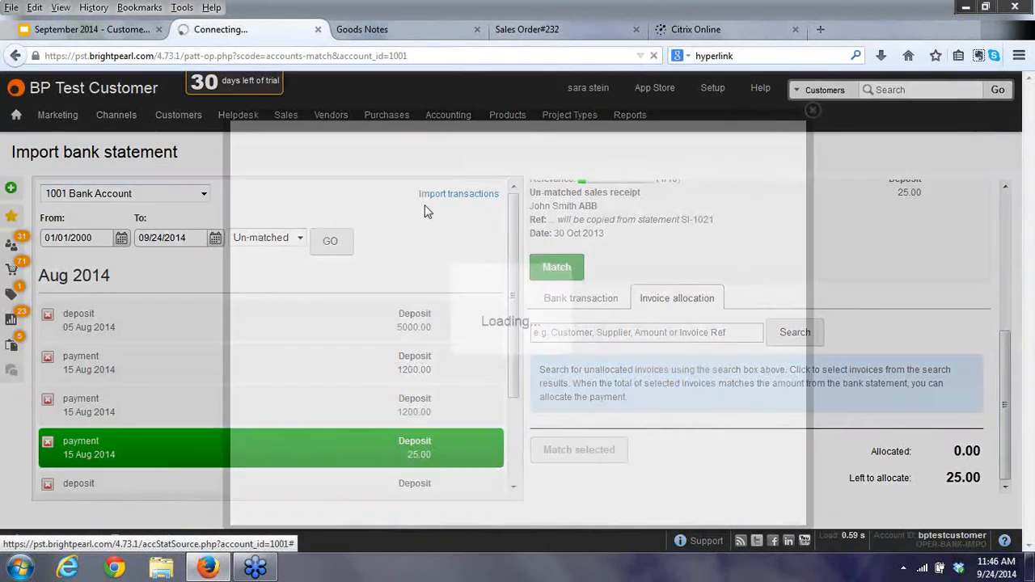
pyautogui.click(278, 242)
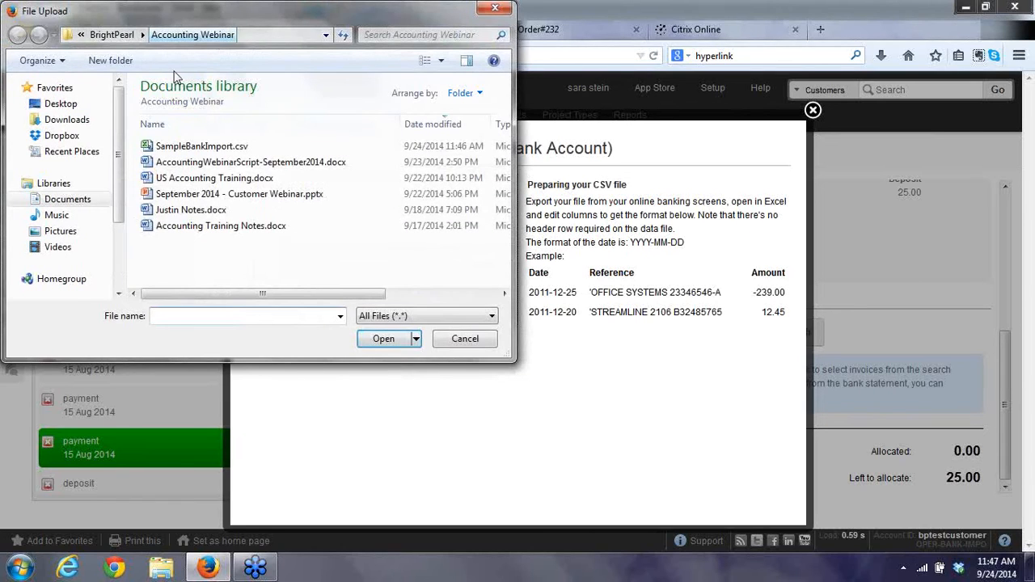
pyautogui.doubleClick(192, 146)
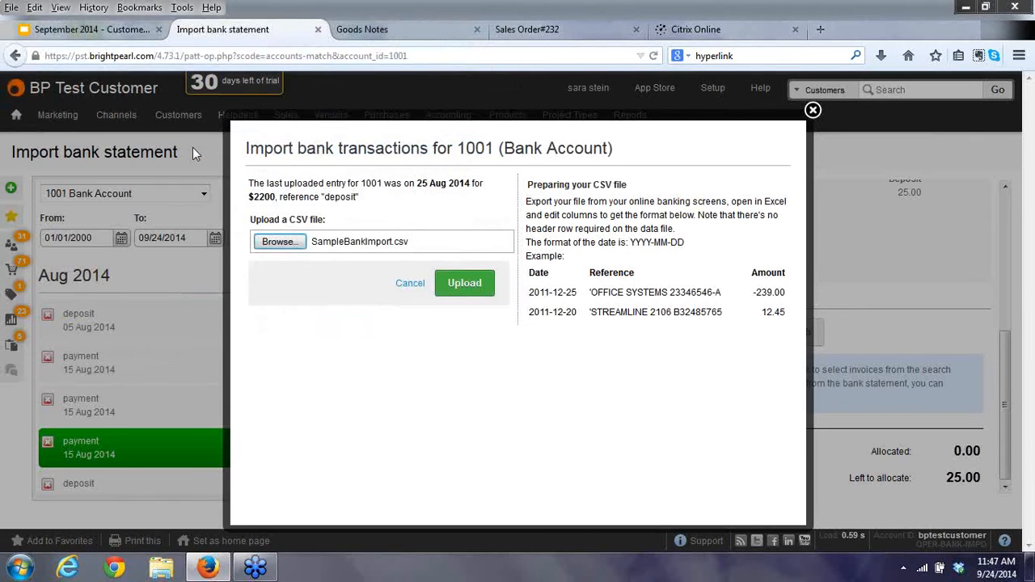
pyautogui.click(466, 282)
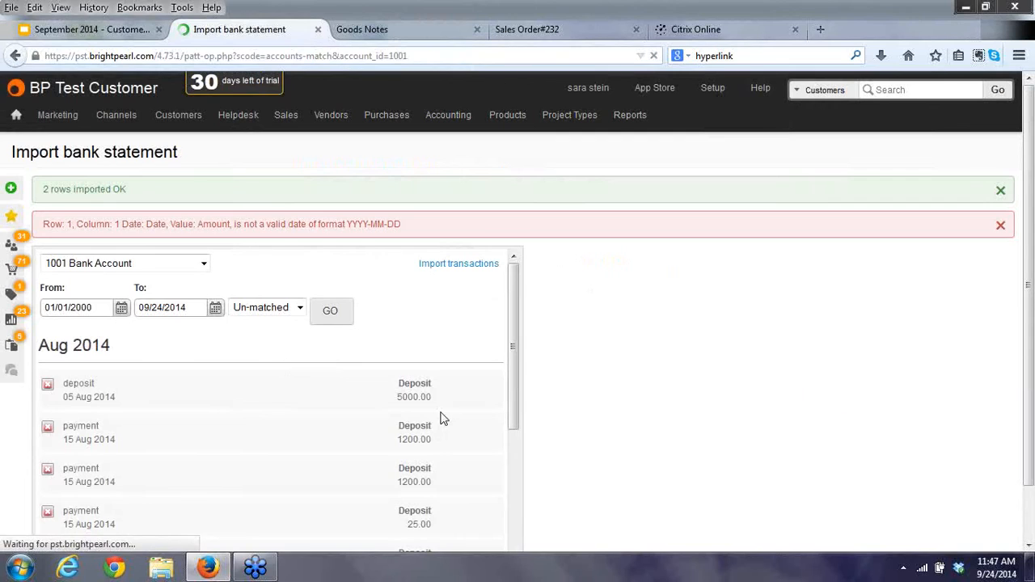
# Dismiss the invalid-date and rows-imported notices and review the transactions list.
pyautogui.click(1000, 224)
pyautogui.click(1000, 191)
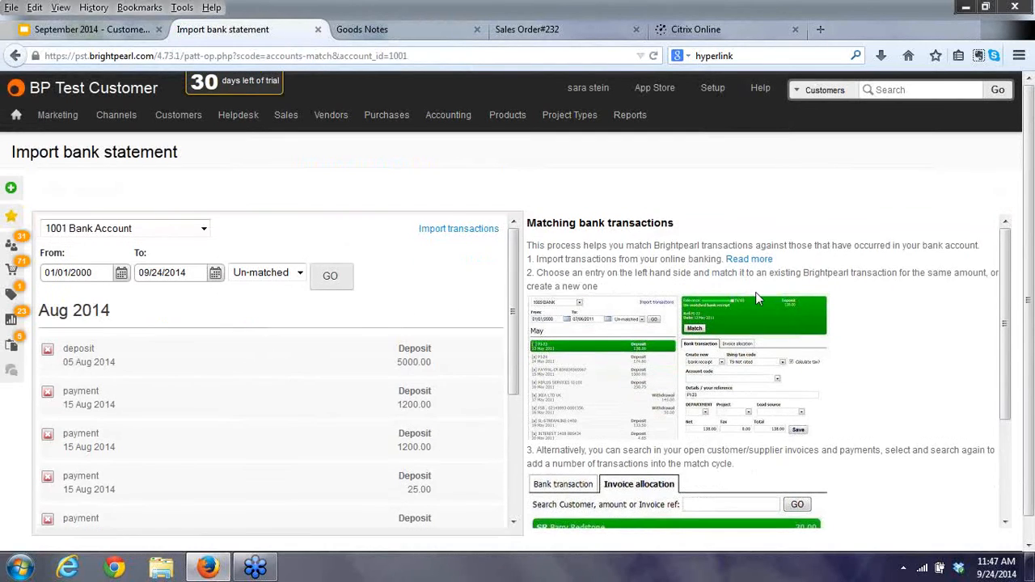
pyautogui.scroll(-4, 388, 413)
pyautogui.scroll(-2, 403, 416)
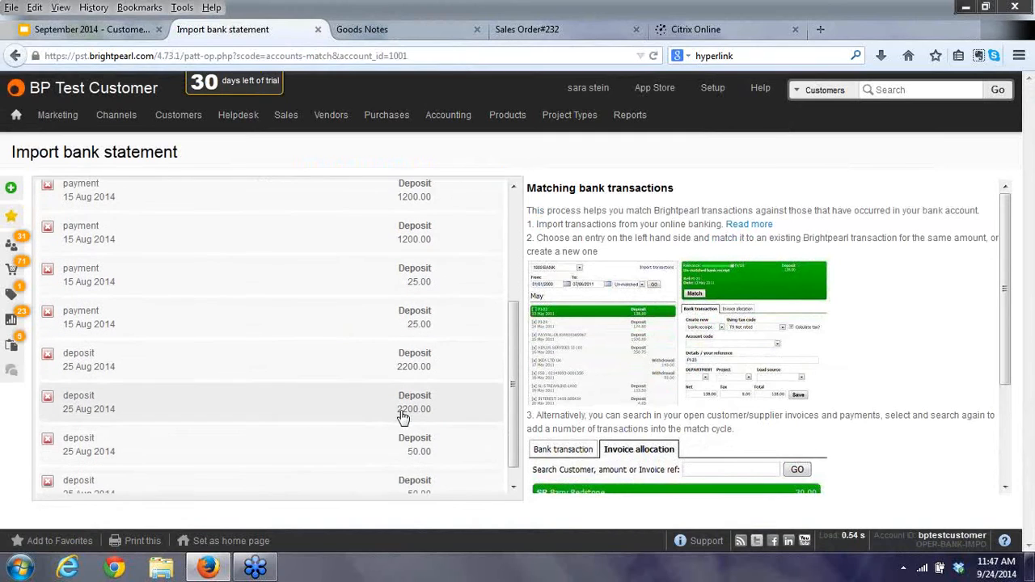
pyautogui.scroll(-1, 402, 425)
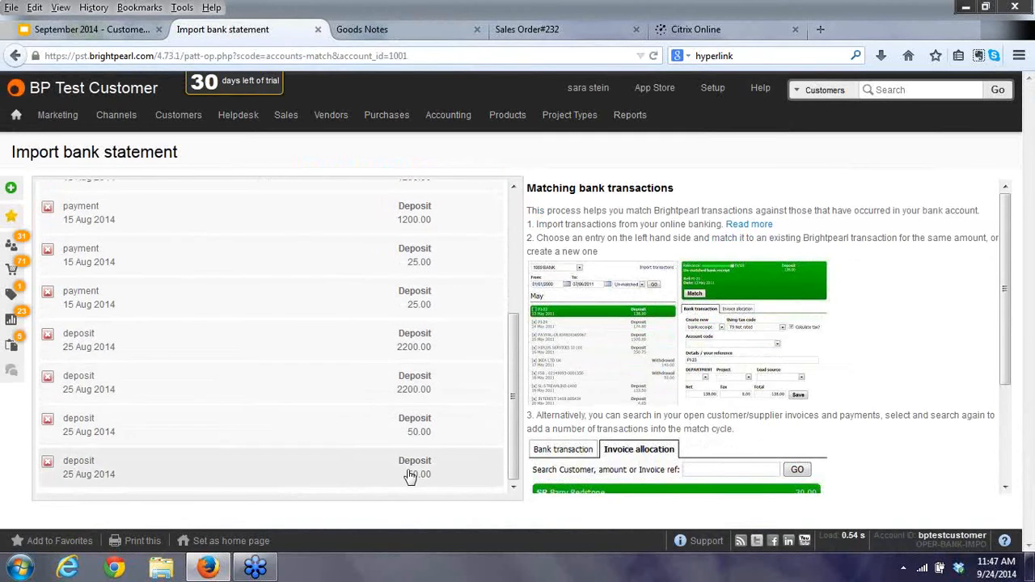
pyautogui.scroll(6, 411, 432)
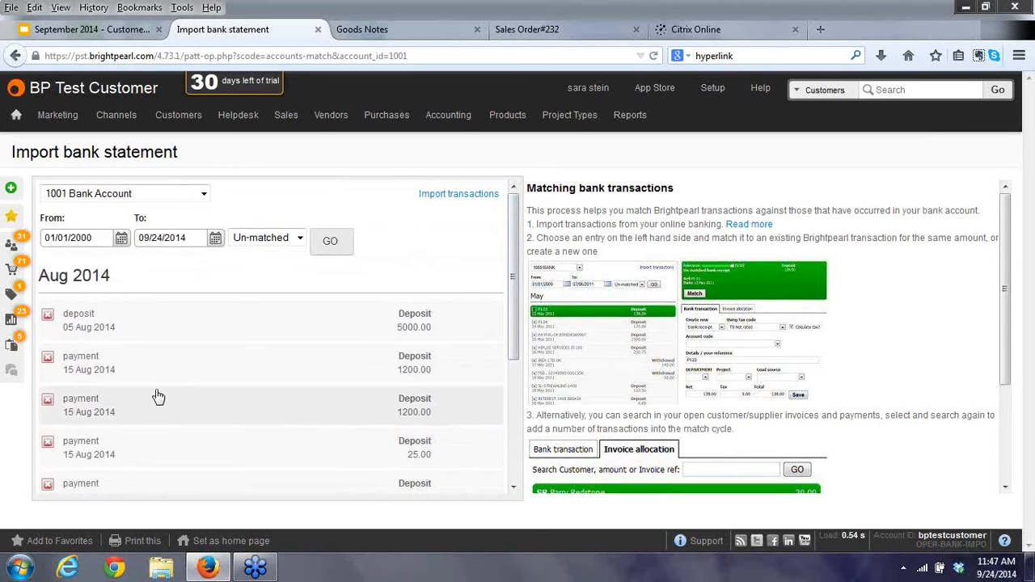
# Go to the 1001 Bank Account bank statements and start a new statement.
pyautogui.moveTo(449, 118)
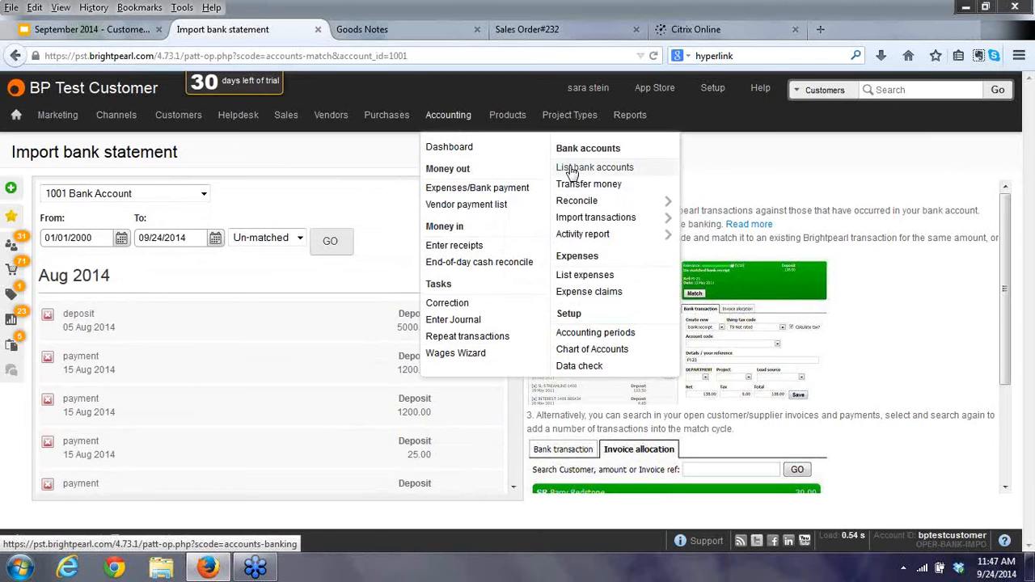
pyautogui.moveTo(630, 214)
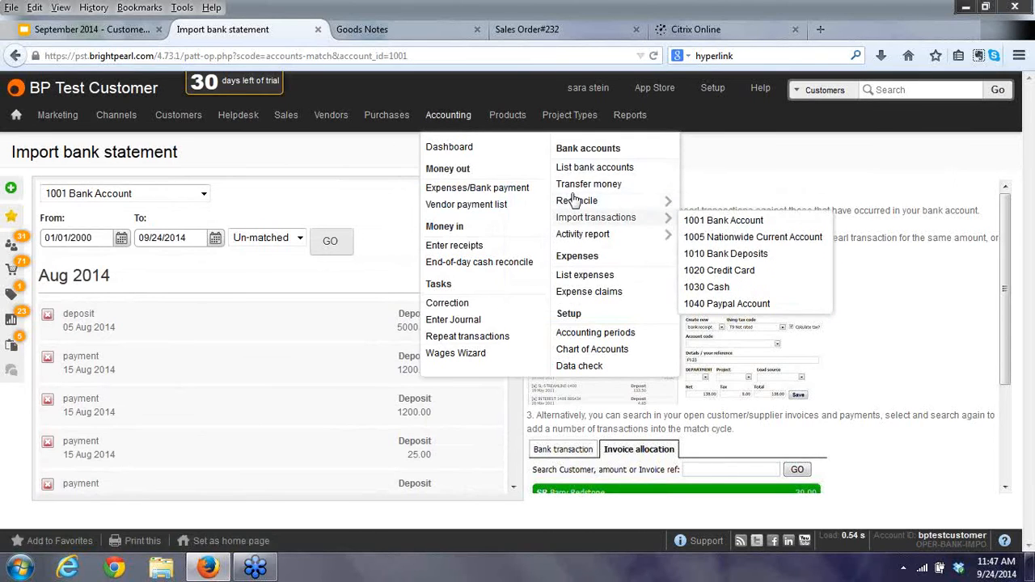
pyautogui.click(703, 220)
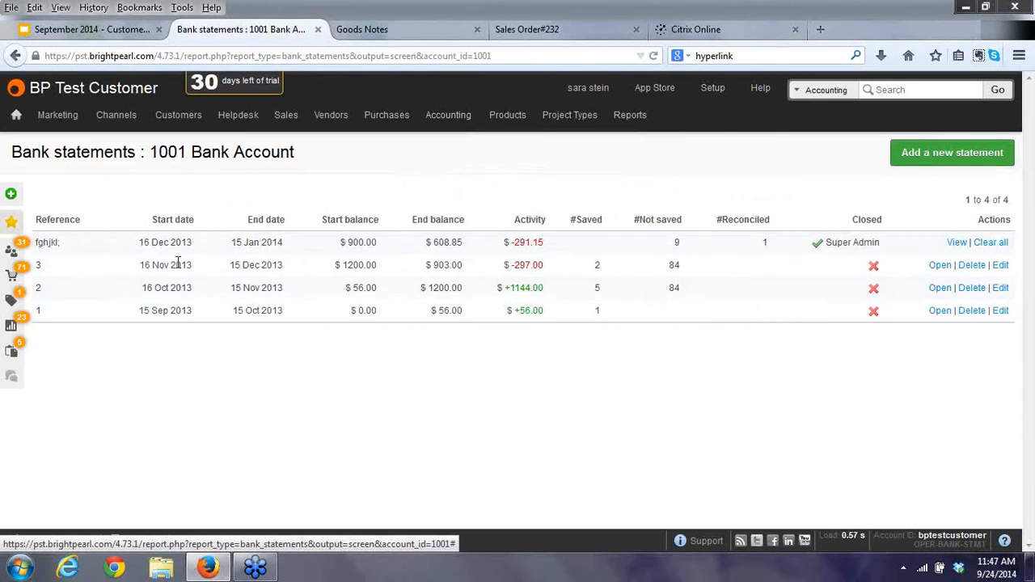
pyautogui.click(931, 153)
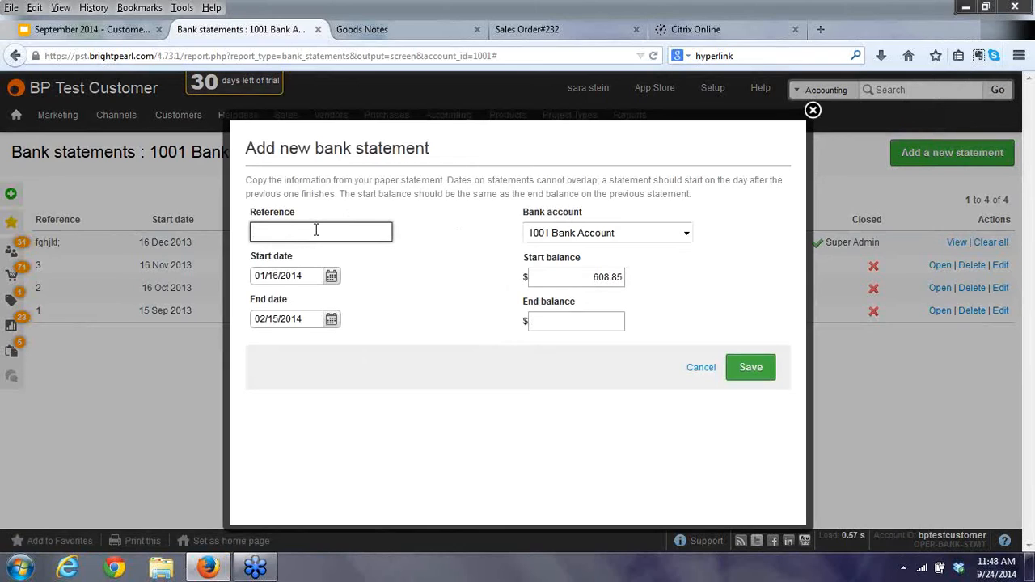
# Use August as the statement reference, with start date 08/01/2014.
pyautogui.write('Augus')
pyautogui.press('Down')
pyautogui.press('Tab')
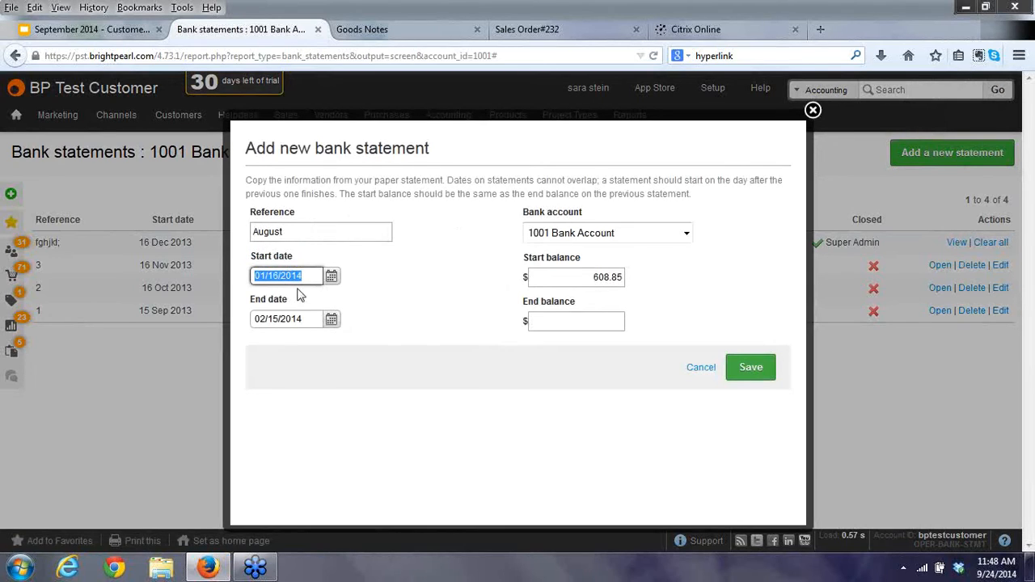
pyautogui.click(332, 275)
pyautogui.click(414, 323)
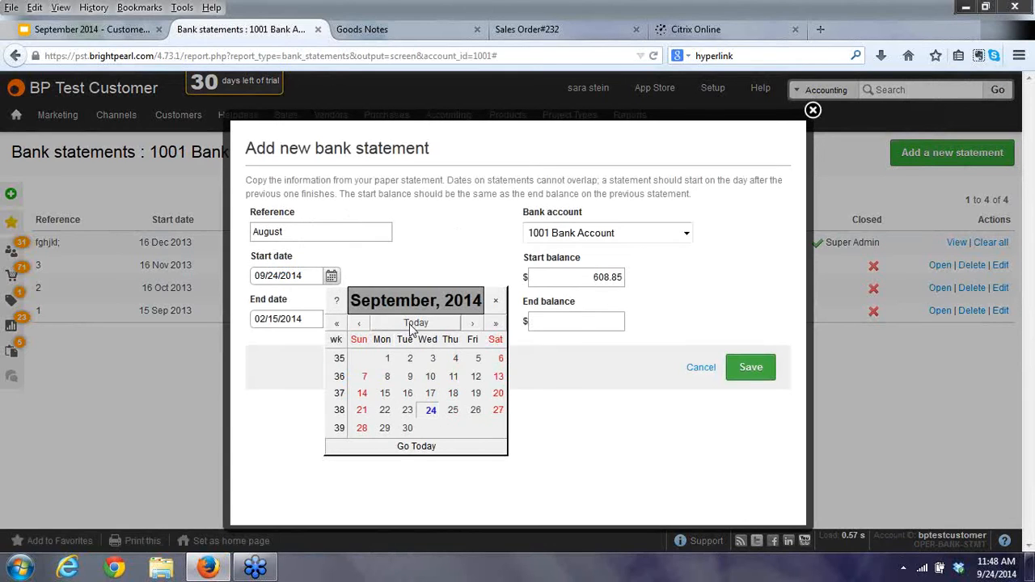
pyautogui.click(359, 323)
pyautogui.click(475, 361)
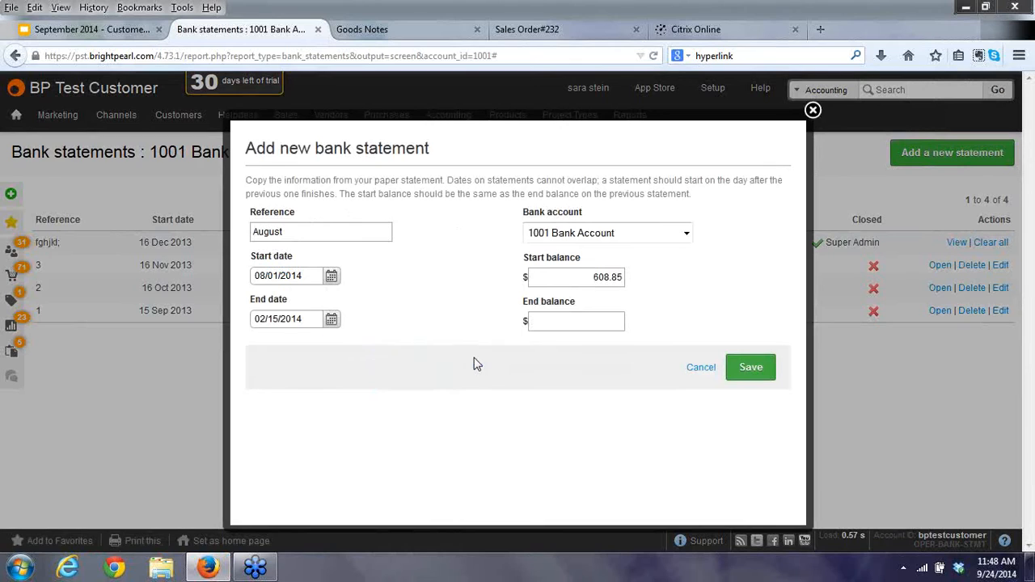
# Set the end date to 08/31/2014 and keep 1001 Bank Account as the account.
pyautogui.click(332, 319)
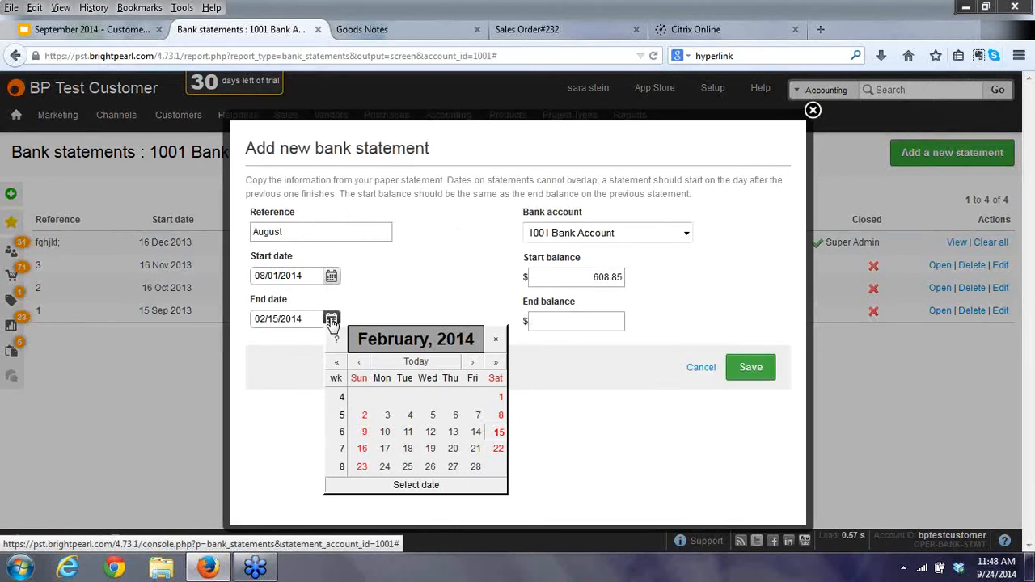
pyautogui.click(414, 363)
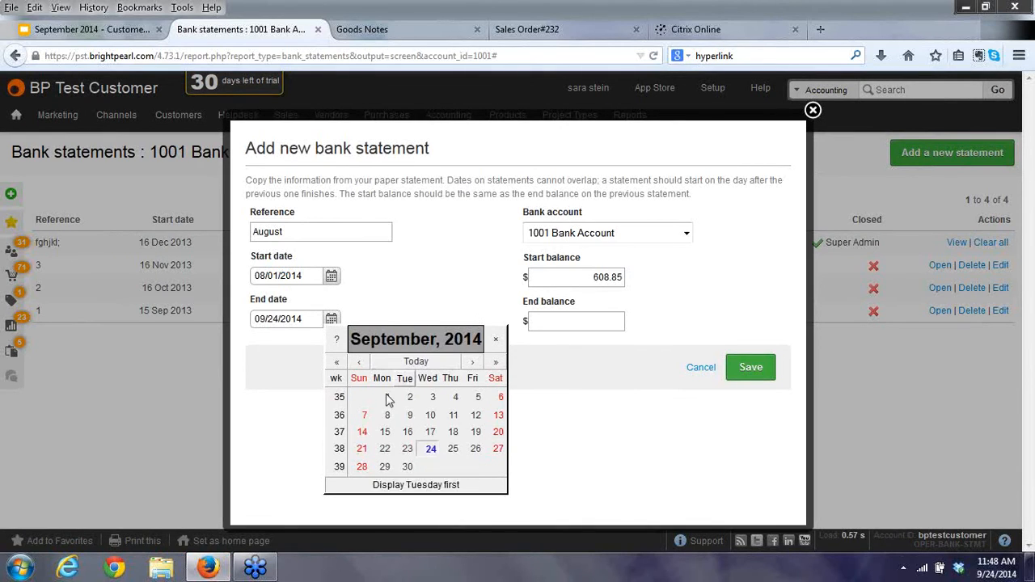
pyautogui.click(359, 362)
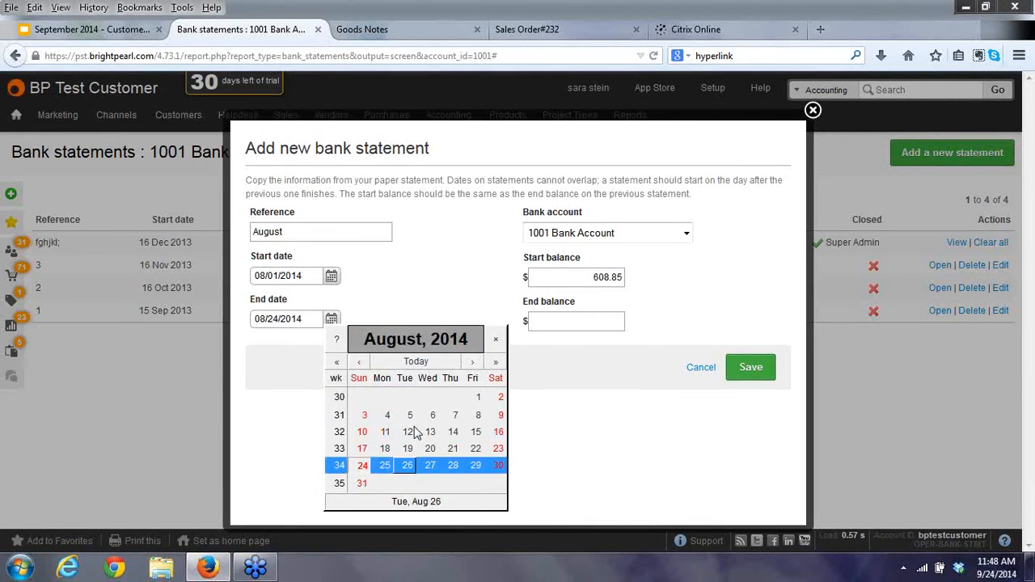
pyautogui.click(362, 483)
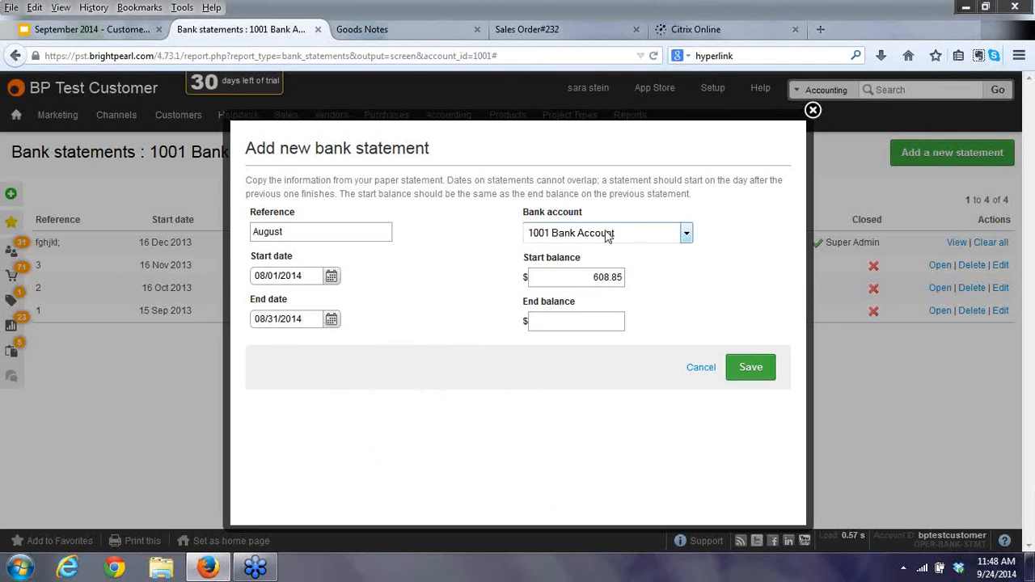
pyautogui.click(684, 235)
pyautogui.click(684, 235)
pyautogui.click(579, 323)
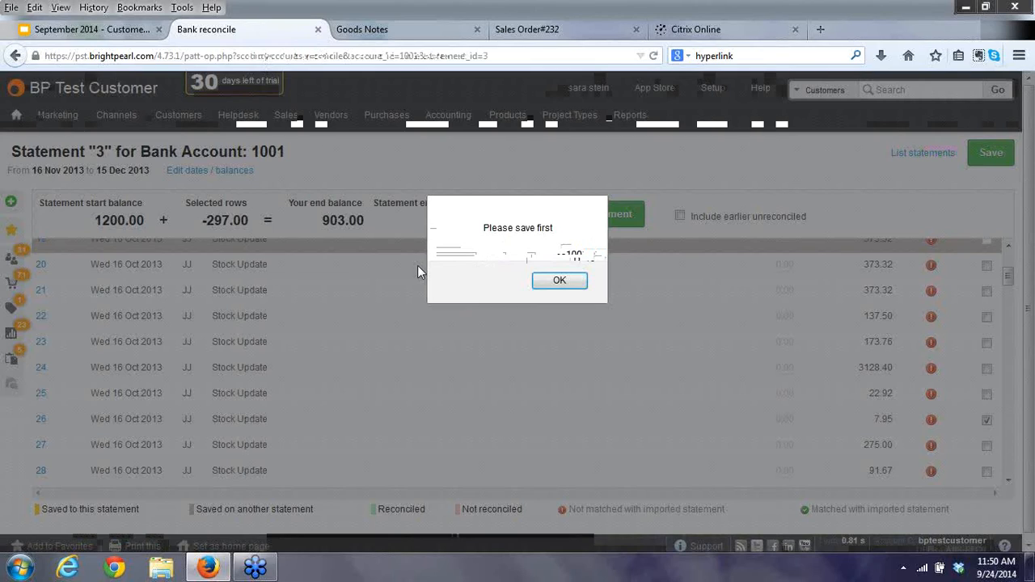
# Dismiss the 'save first' warning.
pyautogui.press('Return')
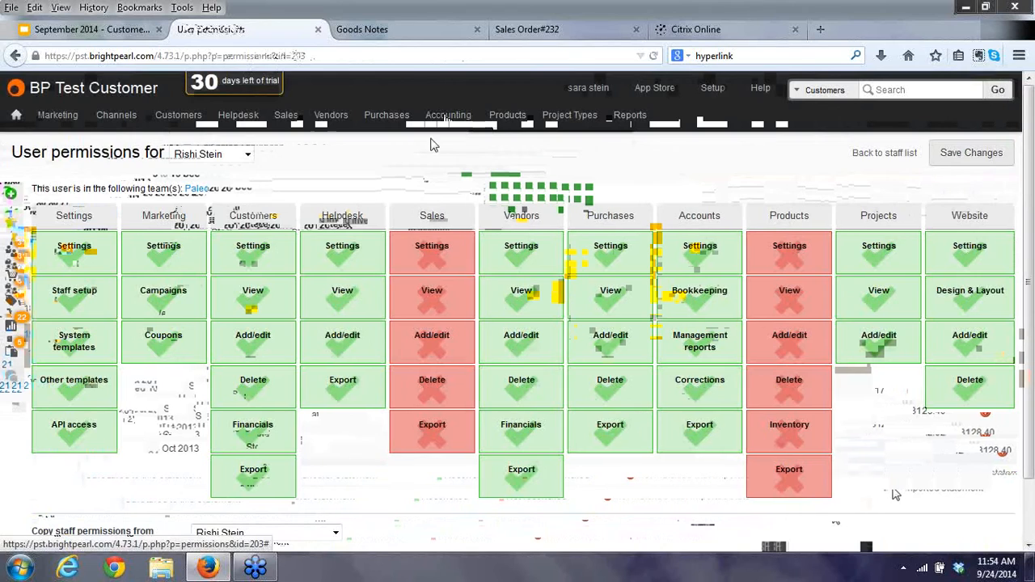
# Open the Correction page from the Accounting menu's Tasks.
pyautogui.moveTo(453, 120)
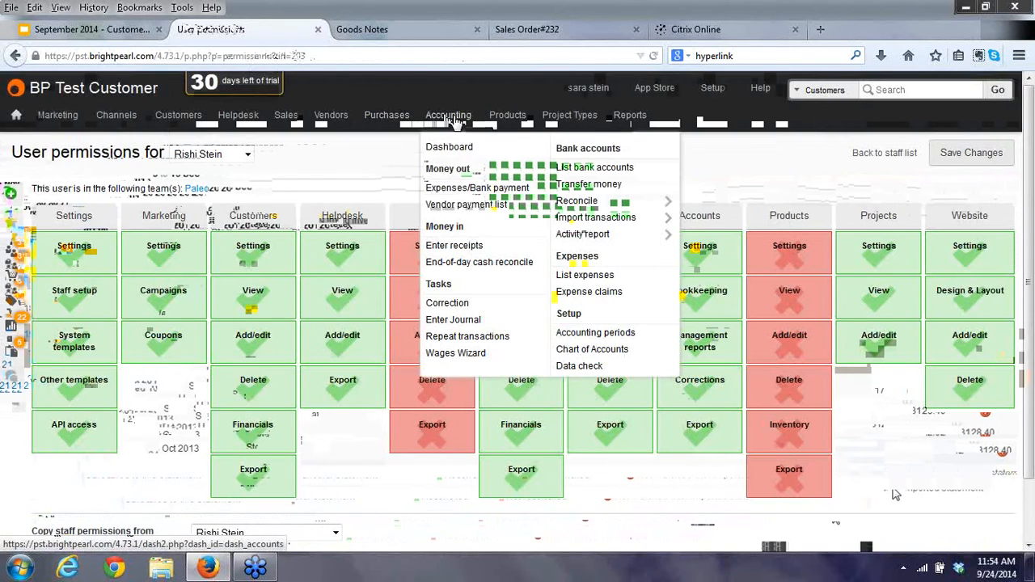
pyautogui.click(441, 303)
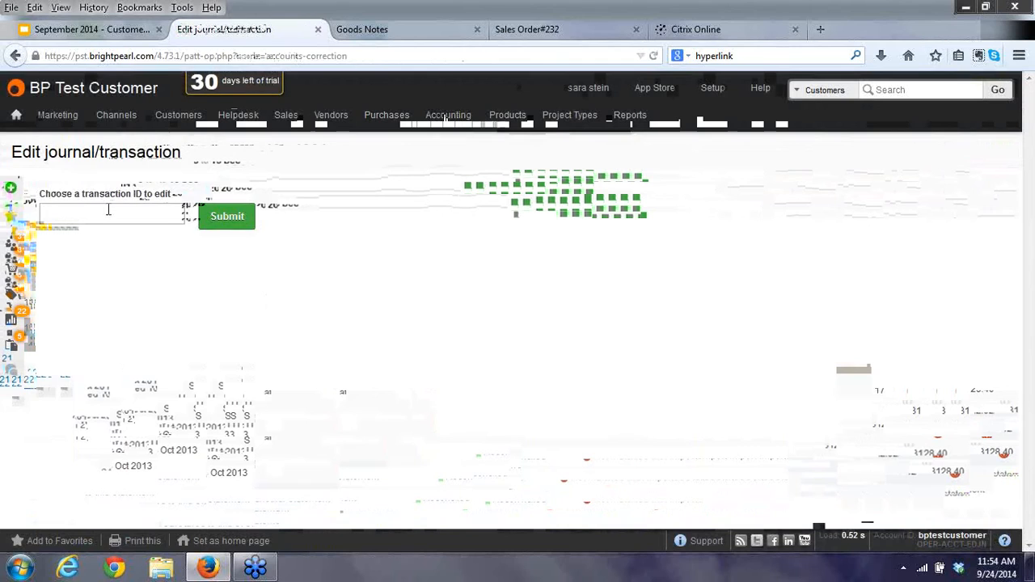
# Load journal transaction 1 for correction.
pyautogui.click(108, 210)
pyautogui.write('1')
pyautogui.click(226, 216)
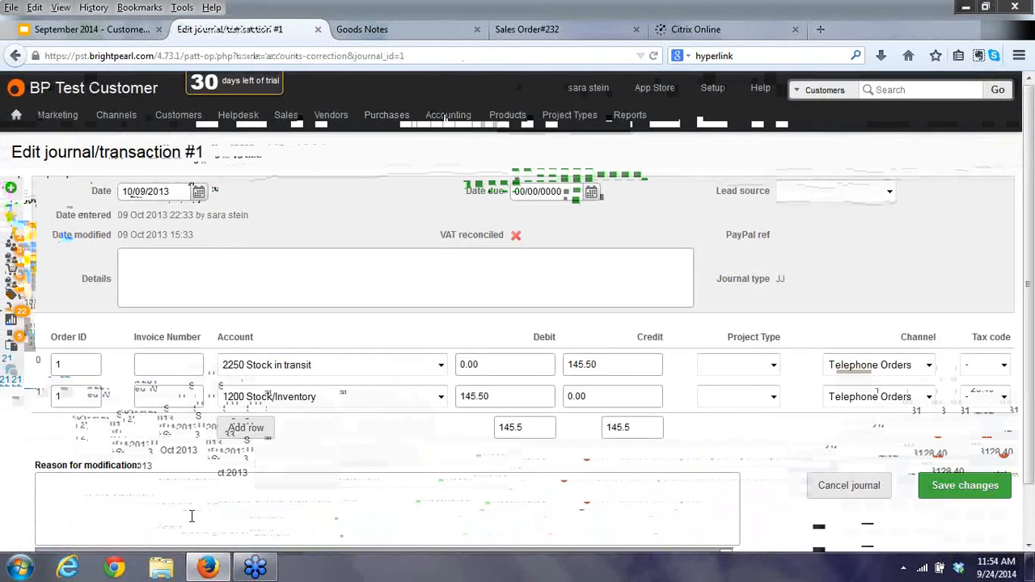
pyautogui.click(113, 519)
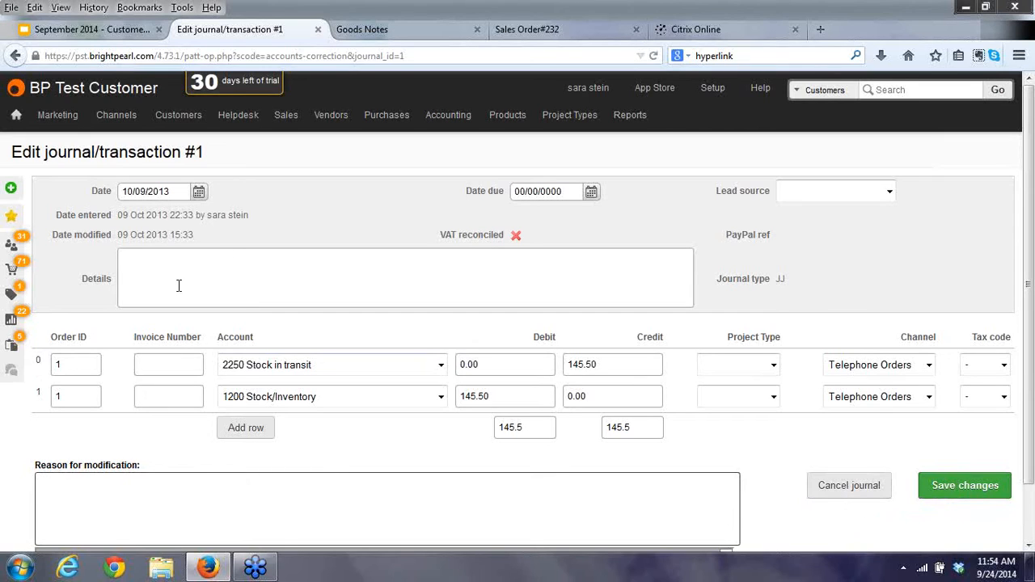
pyautogui.click(248, 267)
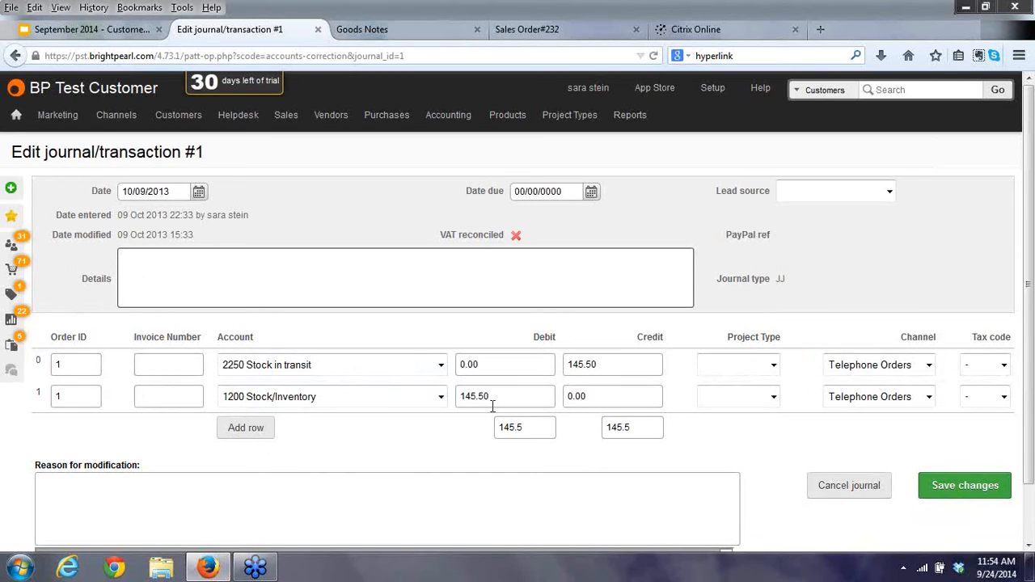
# Change the 145.50 credit and debit to 148, enter reason 'test', and save.
pyautogui.click(619, 363)
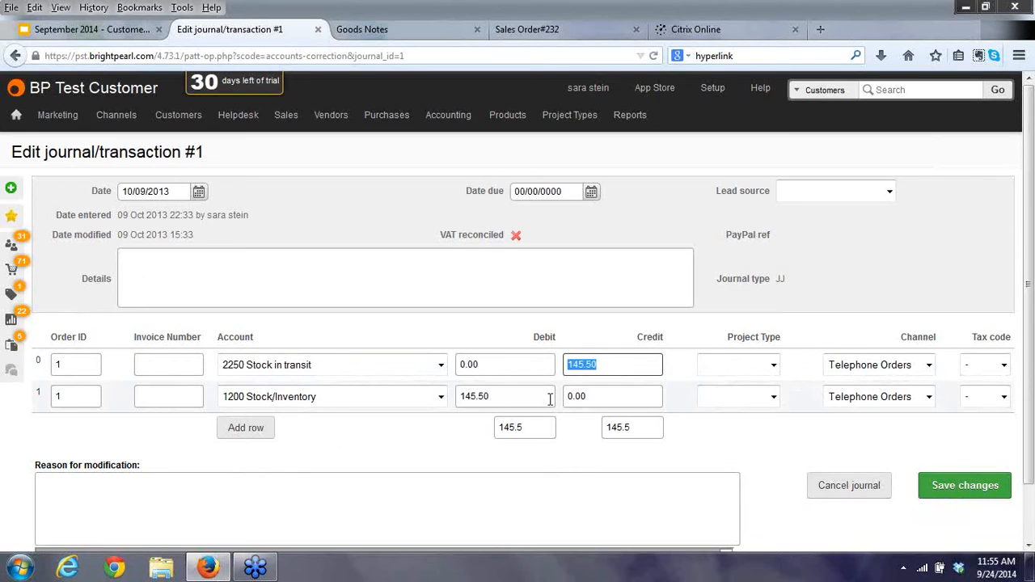
pyautogui.write('148')
pyautogui.press('Tab')
pyautogui.moveTo(550, 399); pyautogui.dragTo(411, 386)
pyautogui.write('148')
pyautogui.press('Tab')
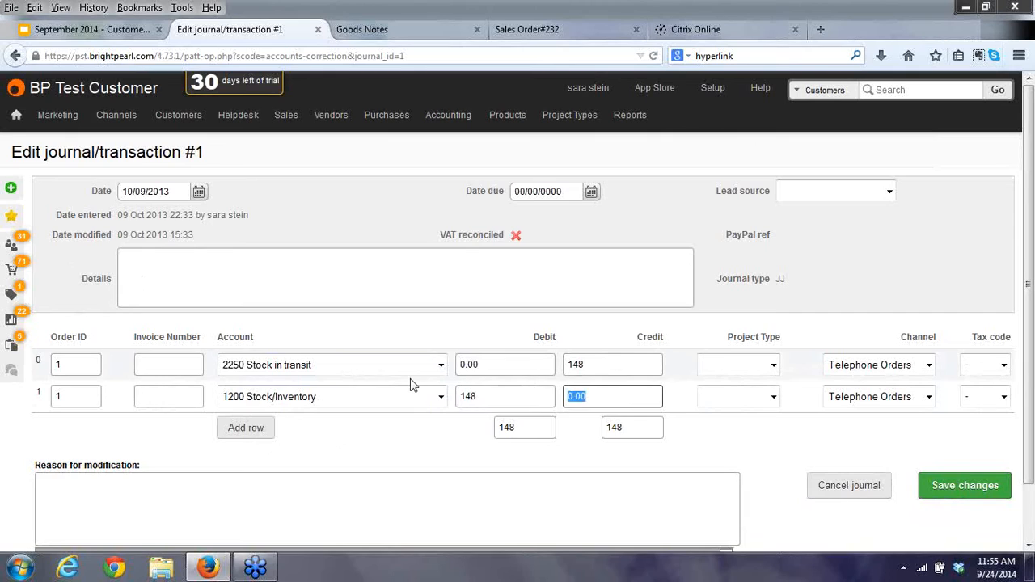
pyautogui.click(317, 515)
pyautogui.write('test')
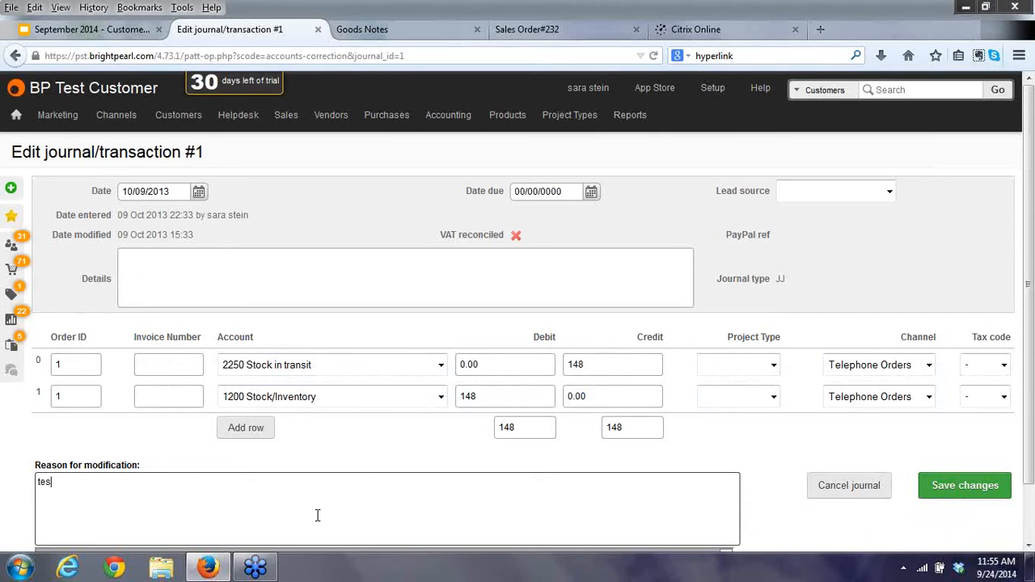
pyautogui.click(970, 491)
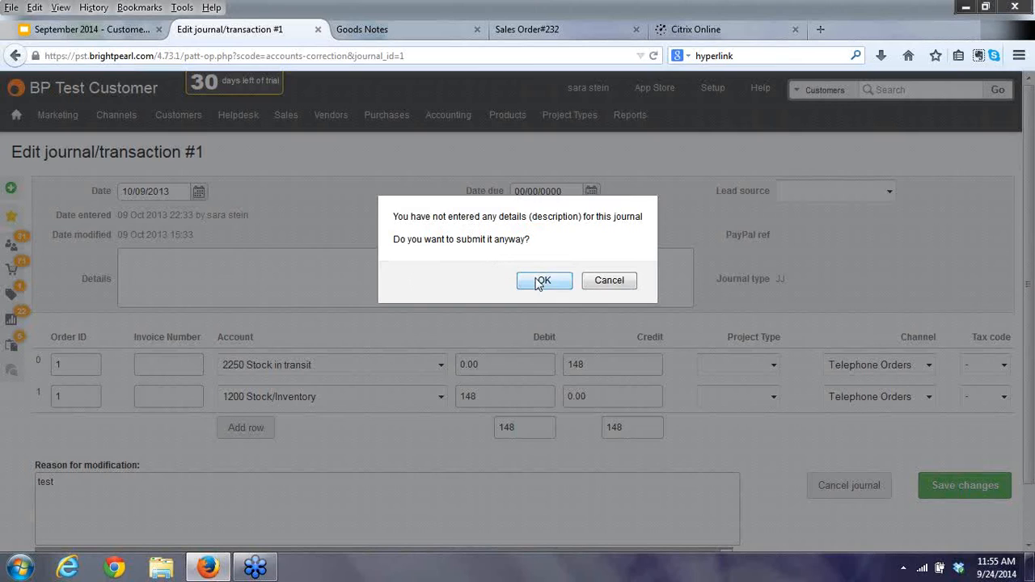
# Cancel the prompt, clear the reason, and try saving without one, dismissing the alert.
pyautogui.click(607, 281)
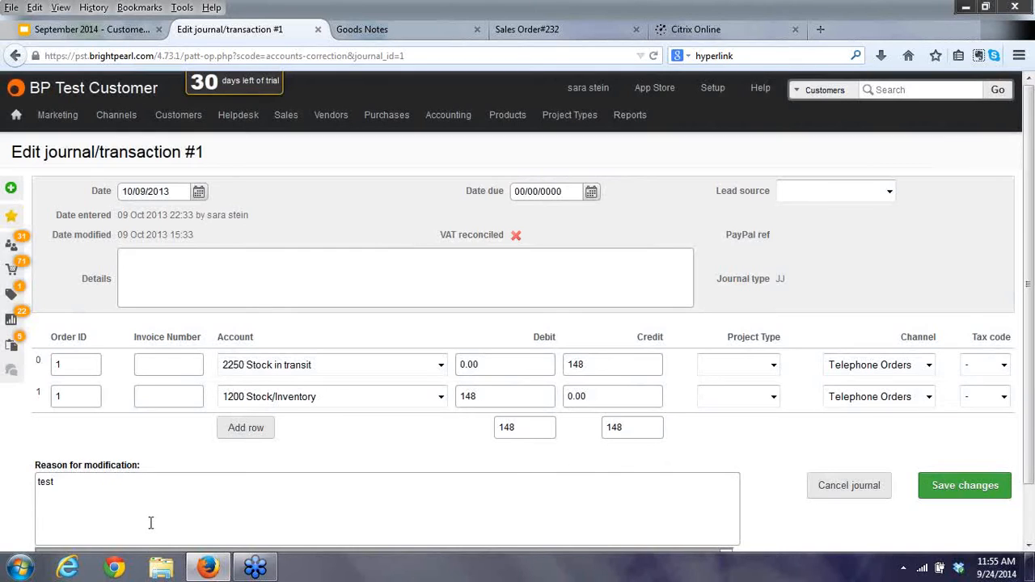
pyautogui.moveTo(138, 487); pyautogui.dragTo(2, 467)
pyautogui.press('BackSpace')
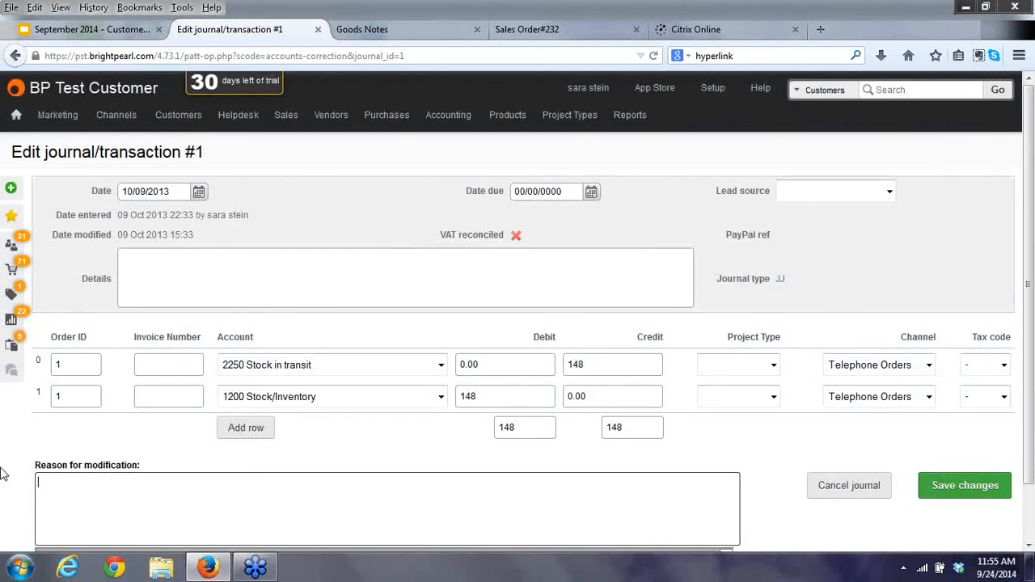
pyautogui.click(948, 489)
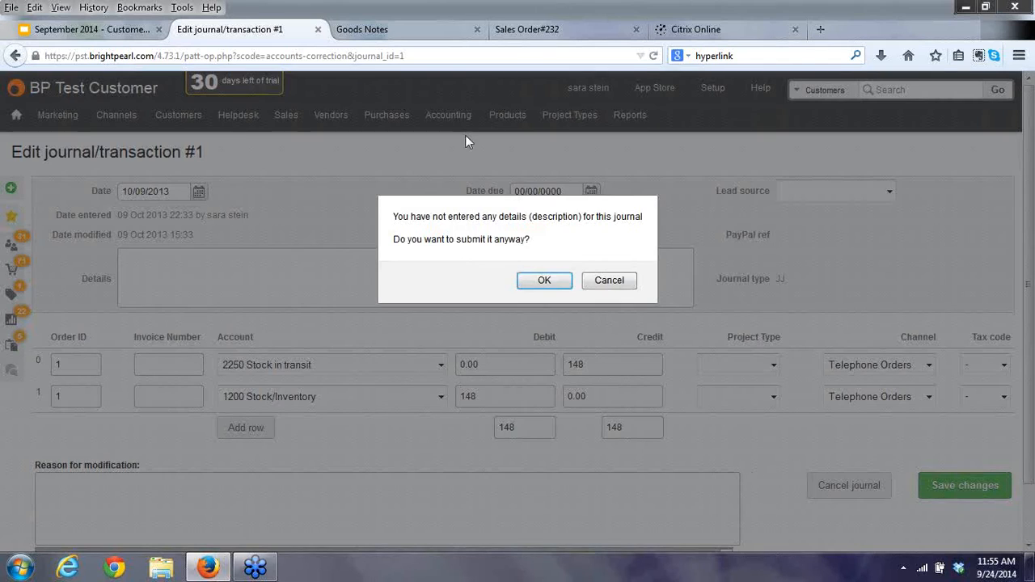
pyautogui.click(544, 280)
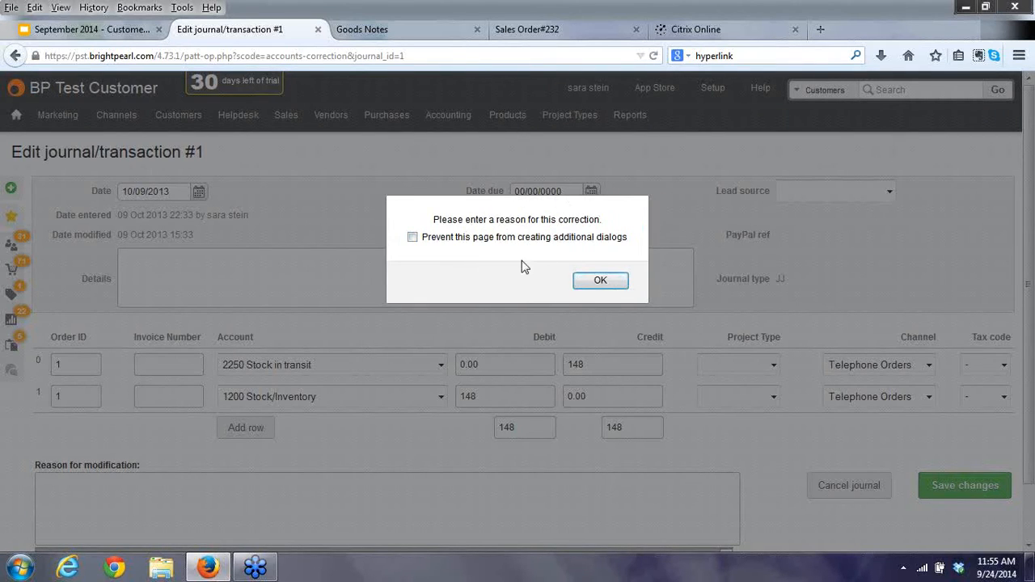
pyautogui.click(598, 282)
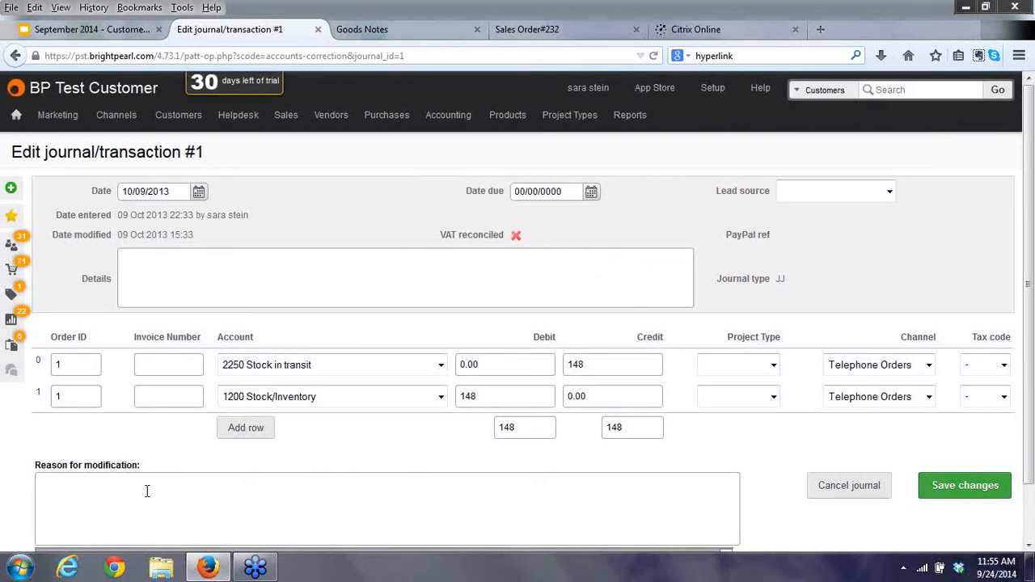
# Re-enter 'test' as the reason and save journal #1, confirming the submission.
pyautogui.click(195, 278)
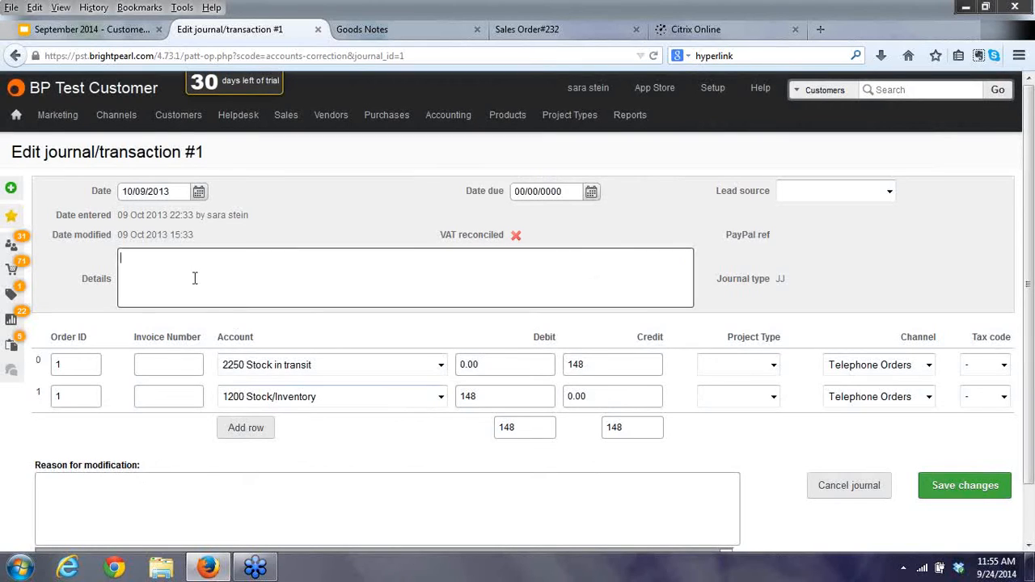
pyautogui.click(123, 513)
pyautogui.write('test')
pyautogui.click(965, 490)
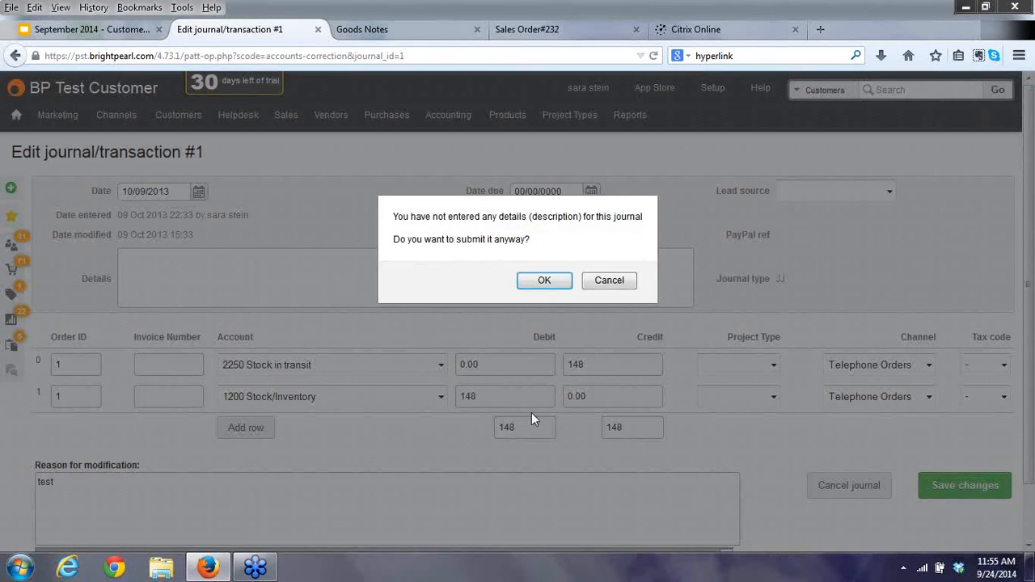
pyautogui.click(538, 282)
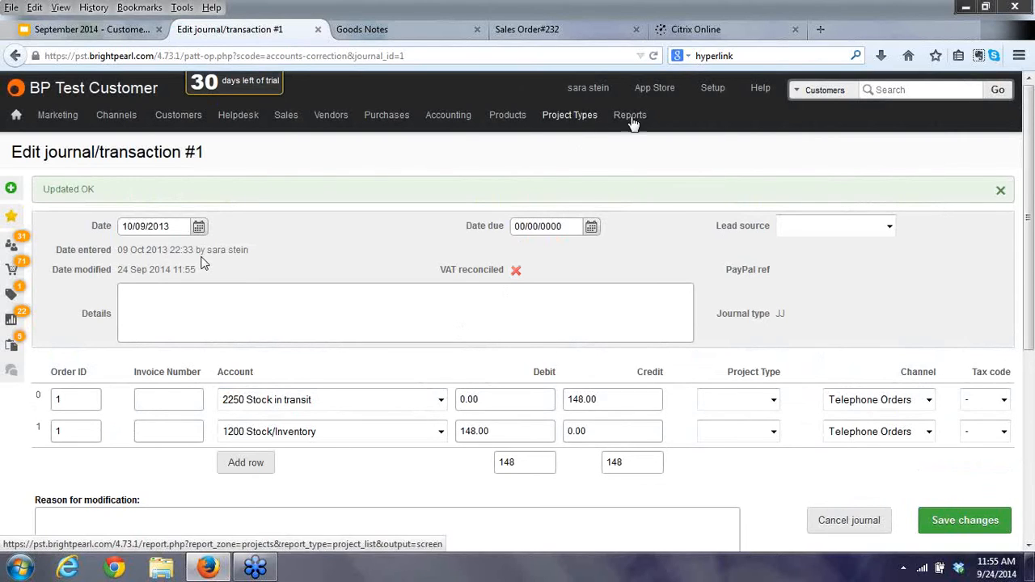
# From the Income Statement, drill into June 2014's 10.00 Cost of Goods Sold ledger entry.
pyautogui.moveTo(629, 128)
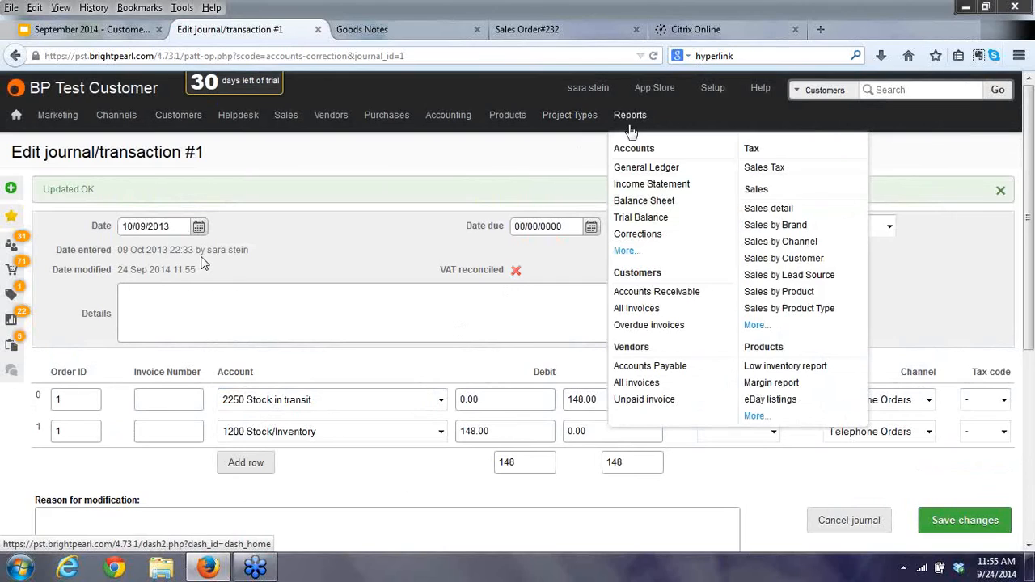
pyautogui.click(636, 185)
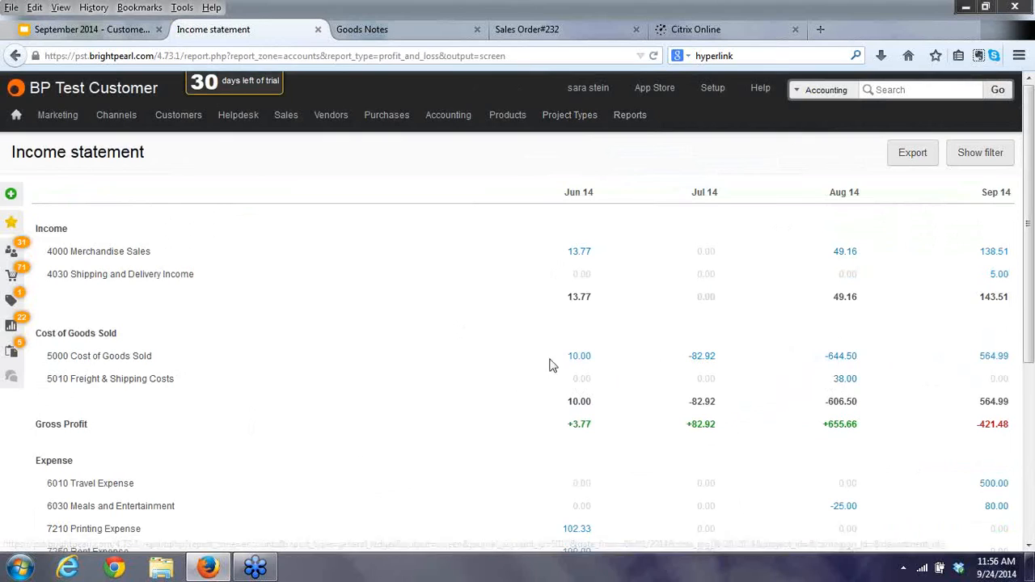
pyautogui.click(579, 356)
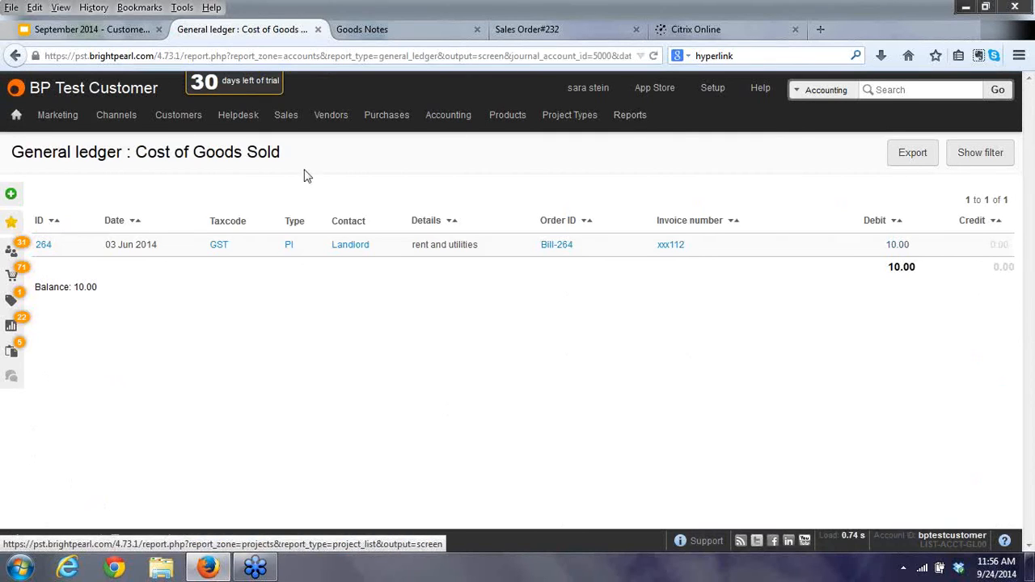
pyautogui.click(912, 154)
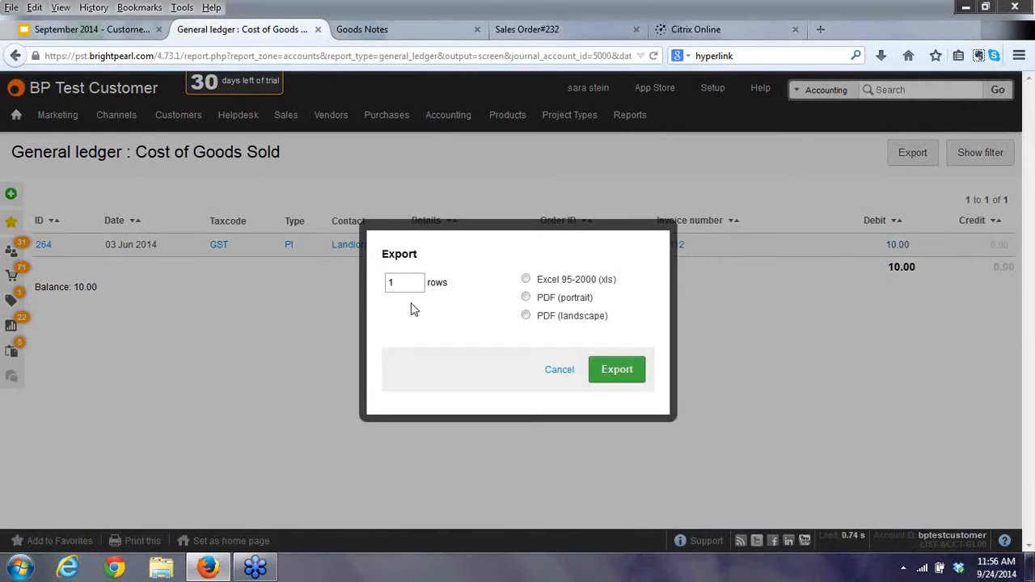
pyautogui.click(527, 279)
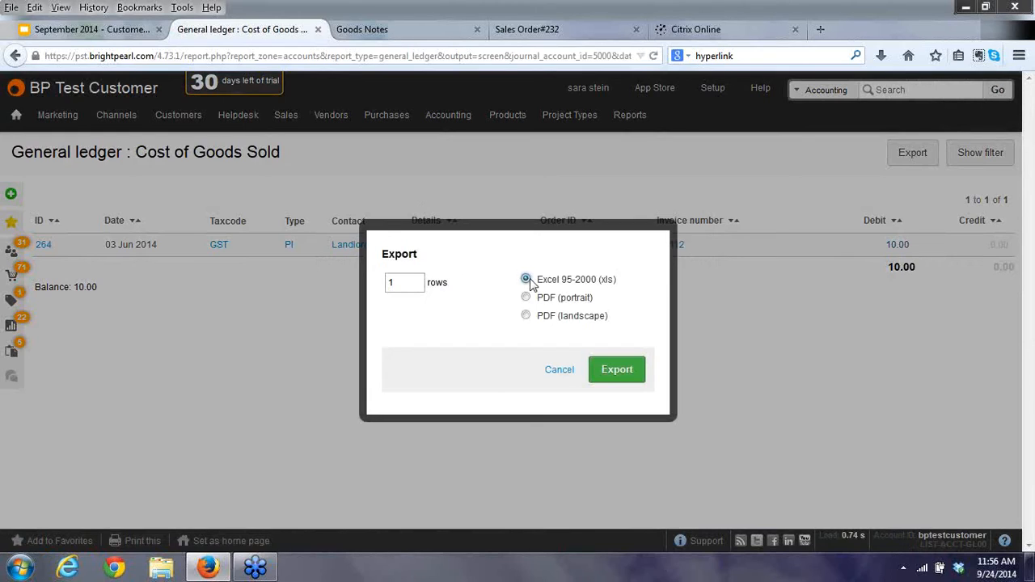
pyautogui.click(557, 373)
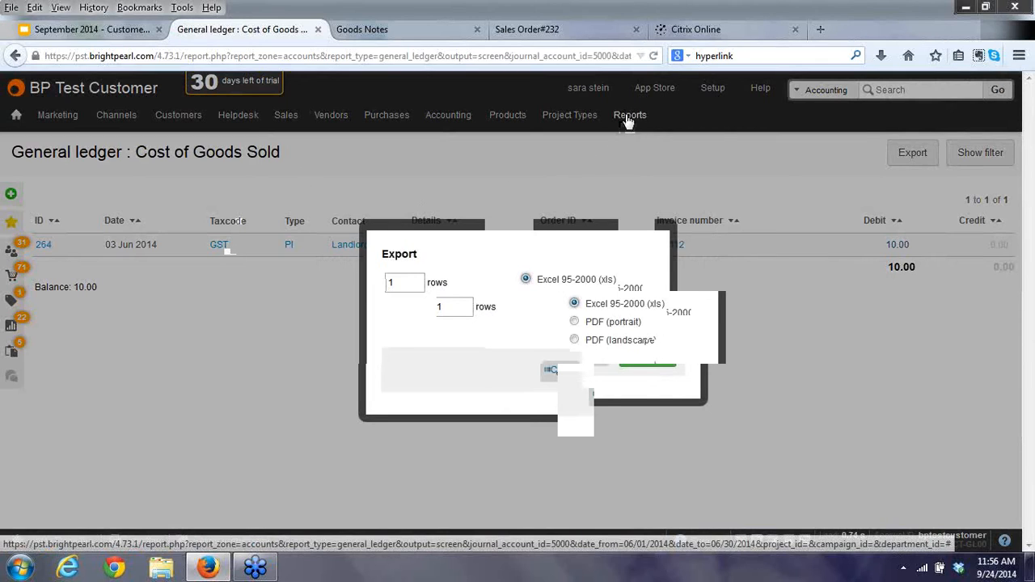
# Scroll the Sales Tax report, then drill into the 15 ledger entries behind the 1066.39 total.
pyautogui.moveTo(629, 115)
pyautogui.click(763, 168)
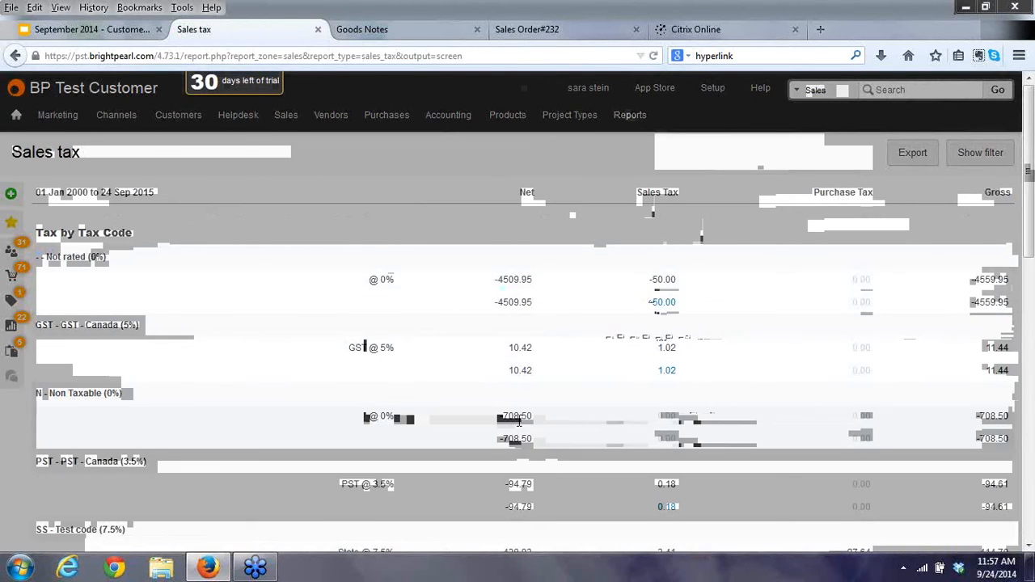
pyautogui.scroll(-5, 518, 419)
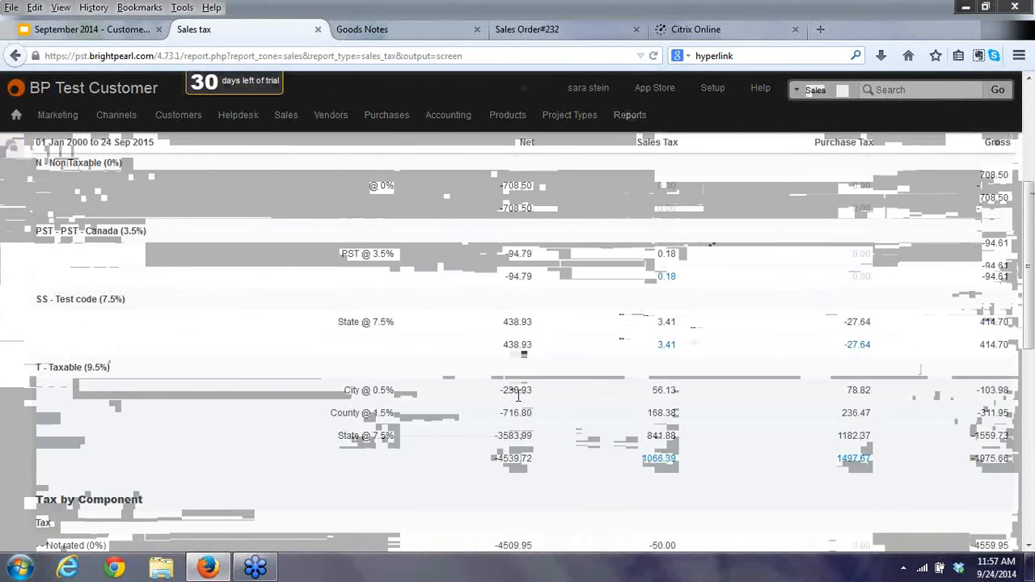
pyautogui.scroll(-7, 518, 398)
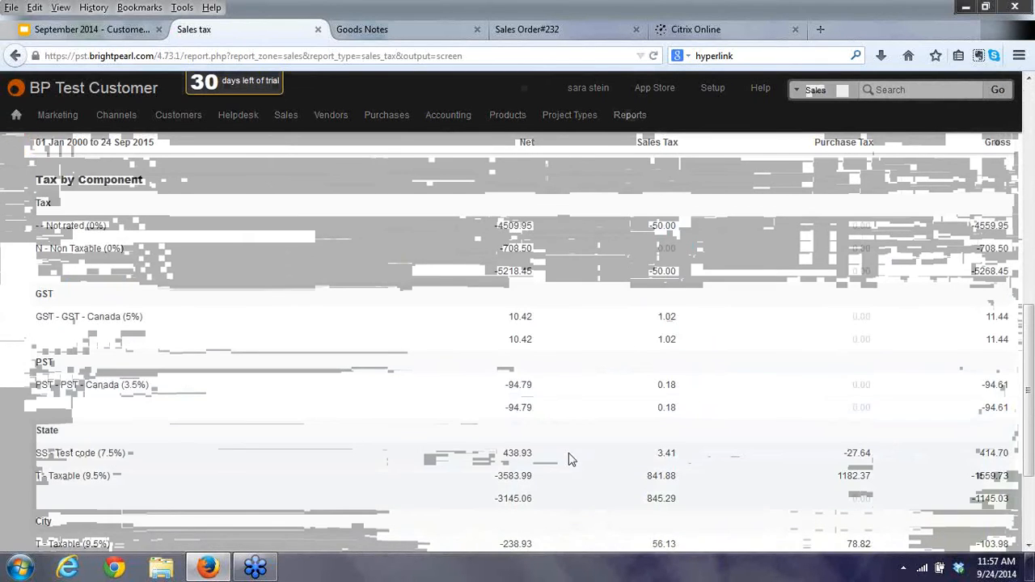
pyautogui.scroll(-2, 568, 461)
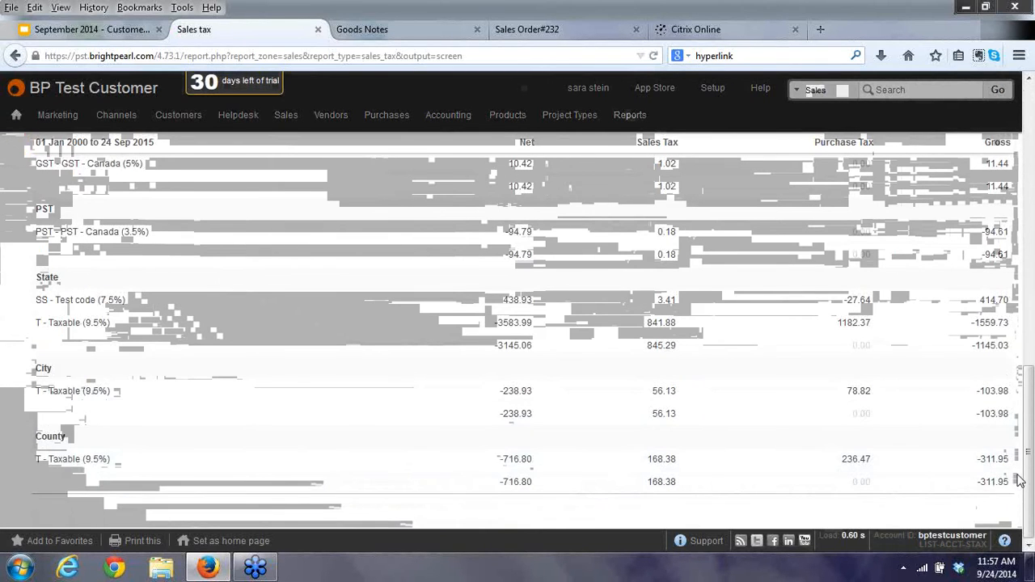
pyautogui.scroll(2, 386, 384)
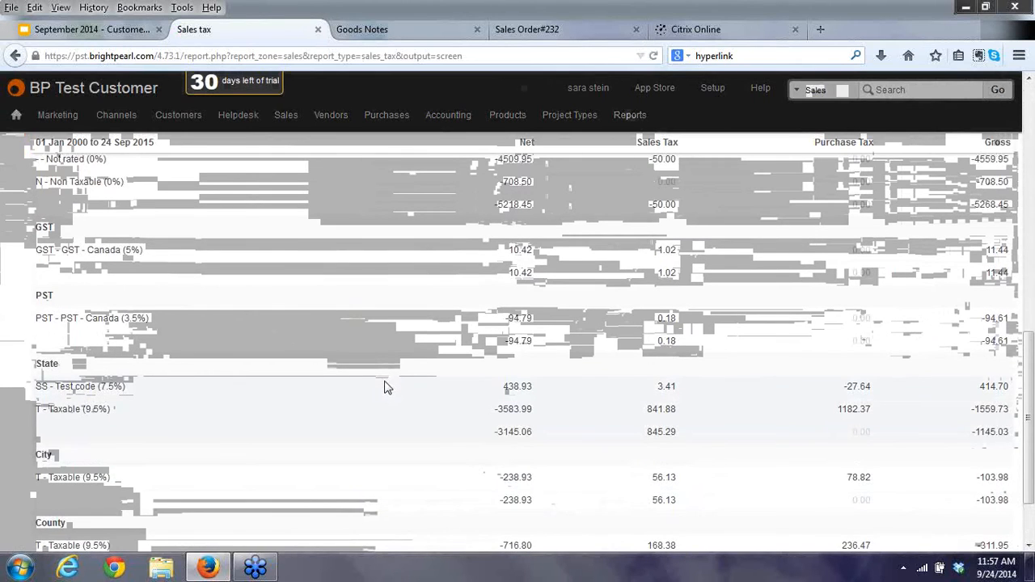
pyautogui.scroll(-2, 386, 383)
pyautogui.scroll(8, 446, 404)
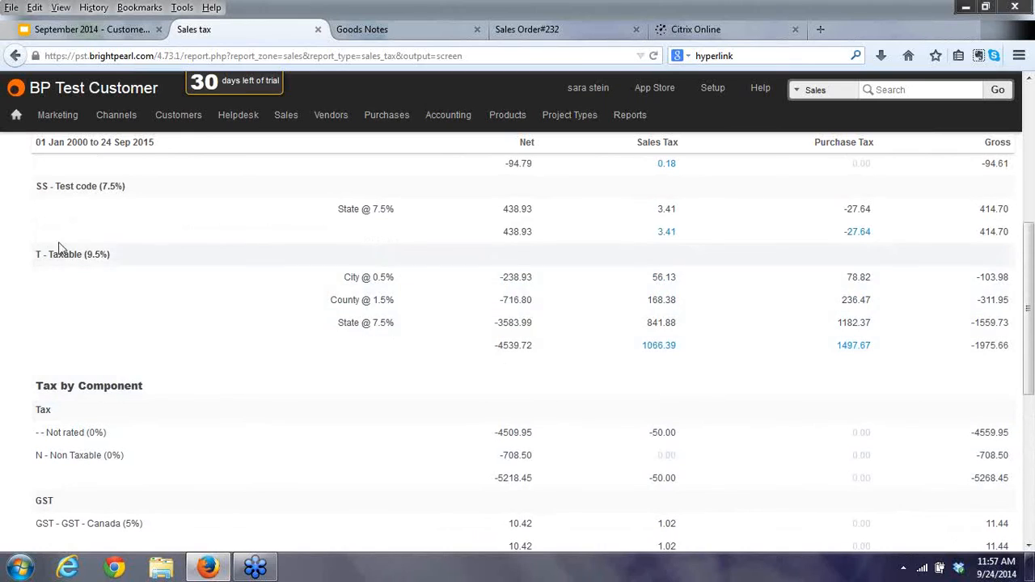
pyautogui.click(655, 348)
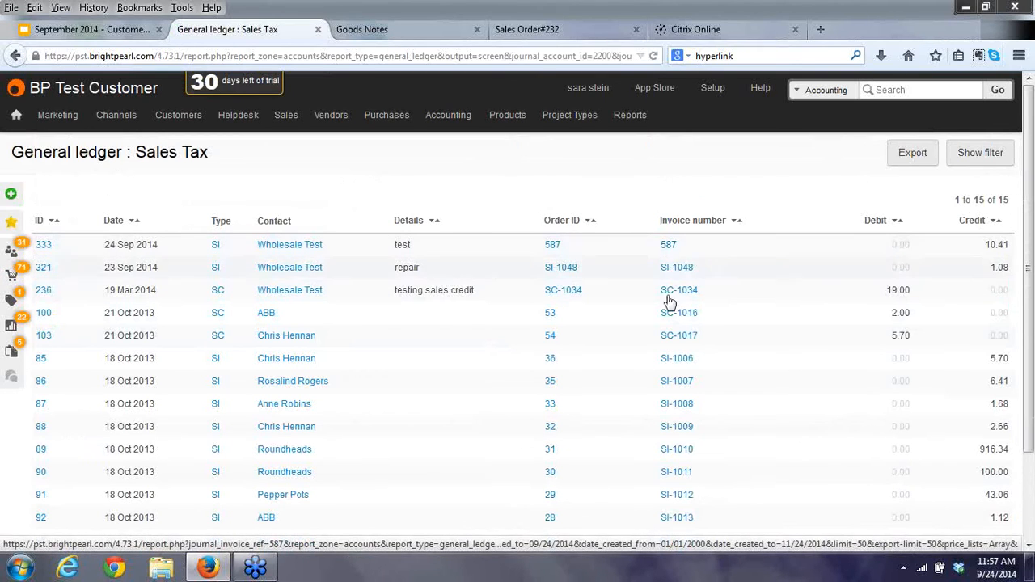
# Rerun the Sales Tax ledger with its current filters, then open the Sales detail report.
pyautogui.click(980, 154)
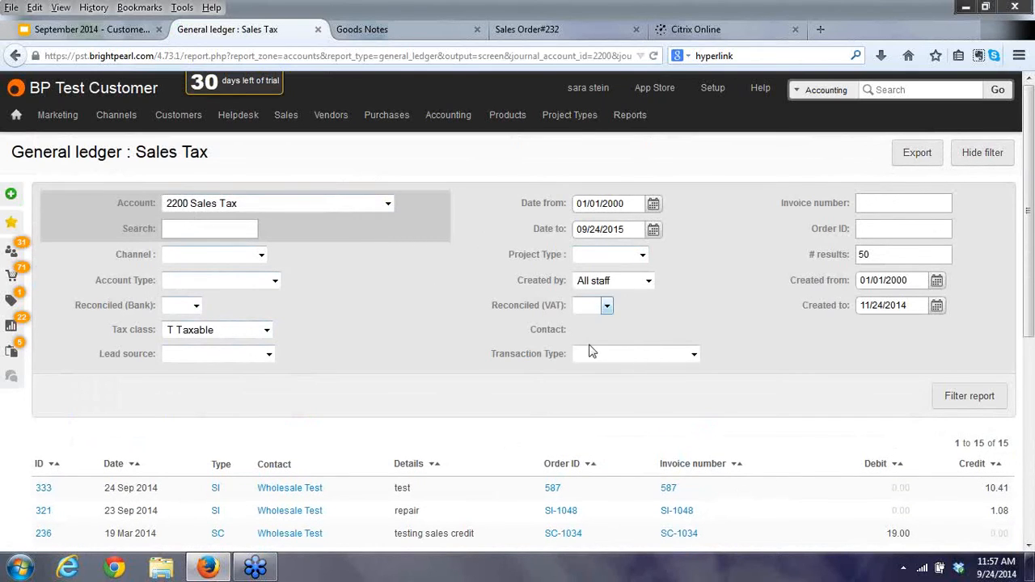
pyautogui.click(963, 402)
pyautogui.click(978, 154)
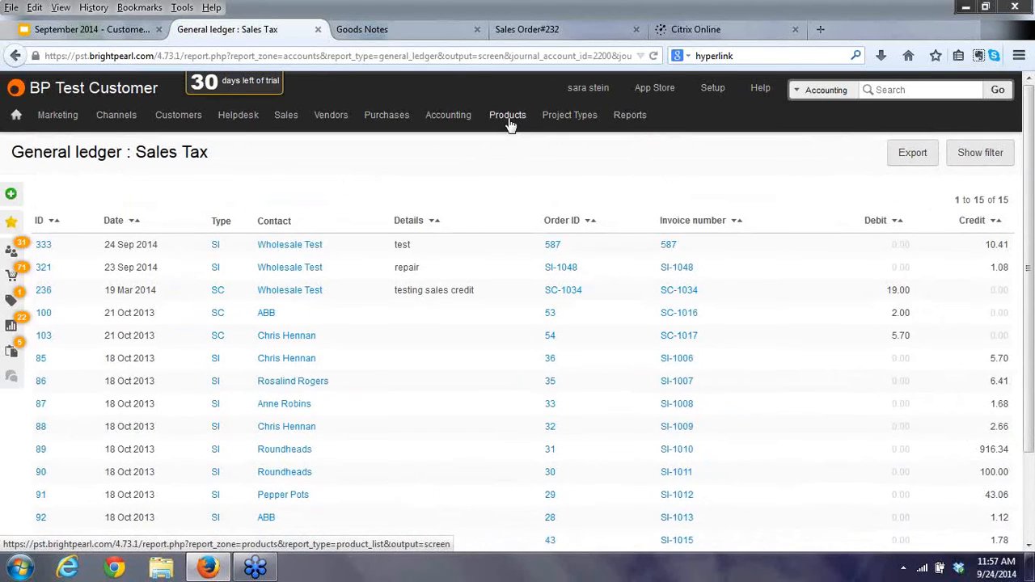
pyautogui.moveTo(632, 118)
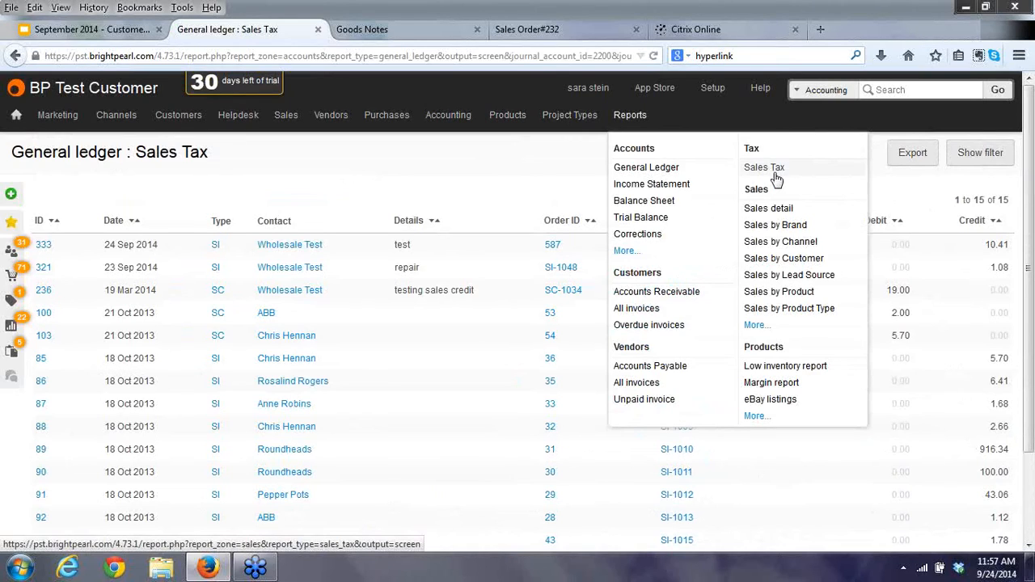
pyautogui.click(788, 210)
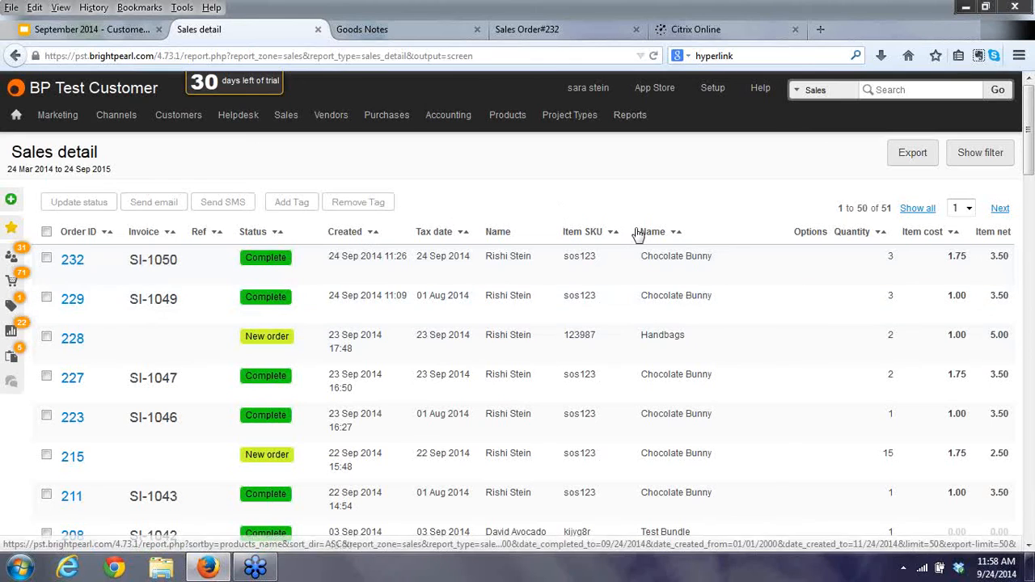
# Check the Sales detail Data map choices without picking one, then go to Goods Notes and Setup.
pyautogui.click(977, 159)
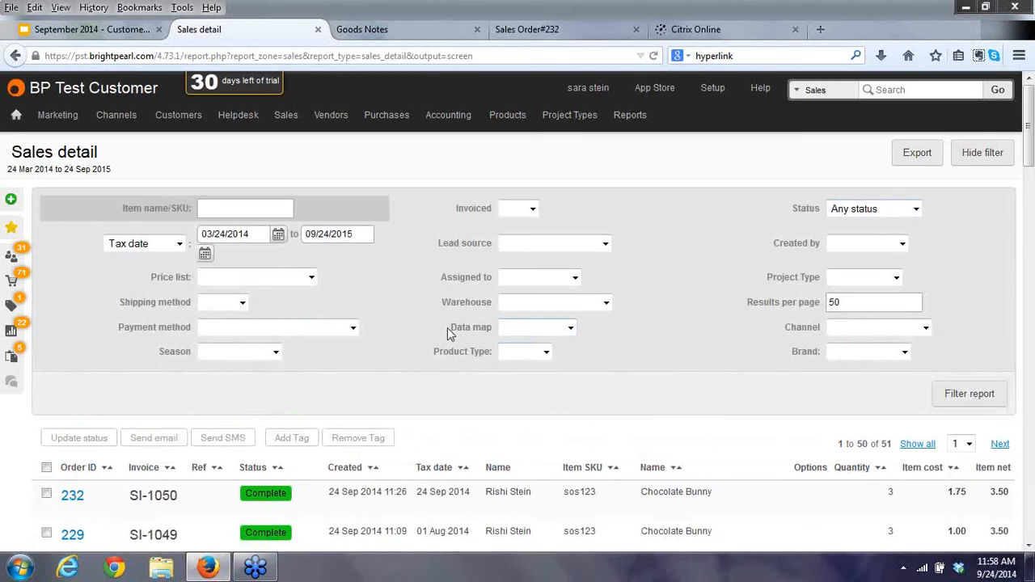
pyautogui.click(570, 329)
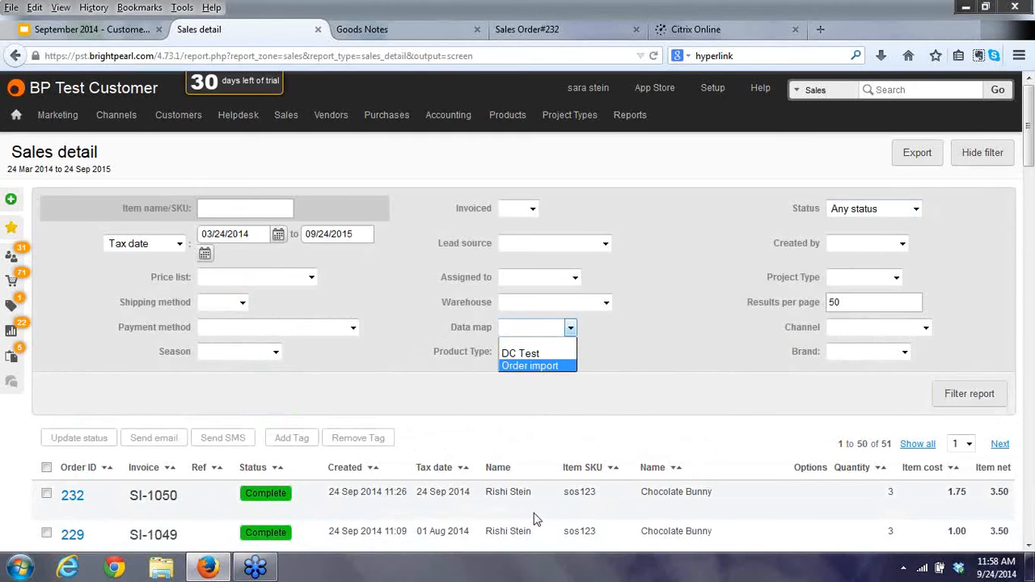
pyautogui.click(647, 355)
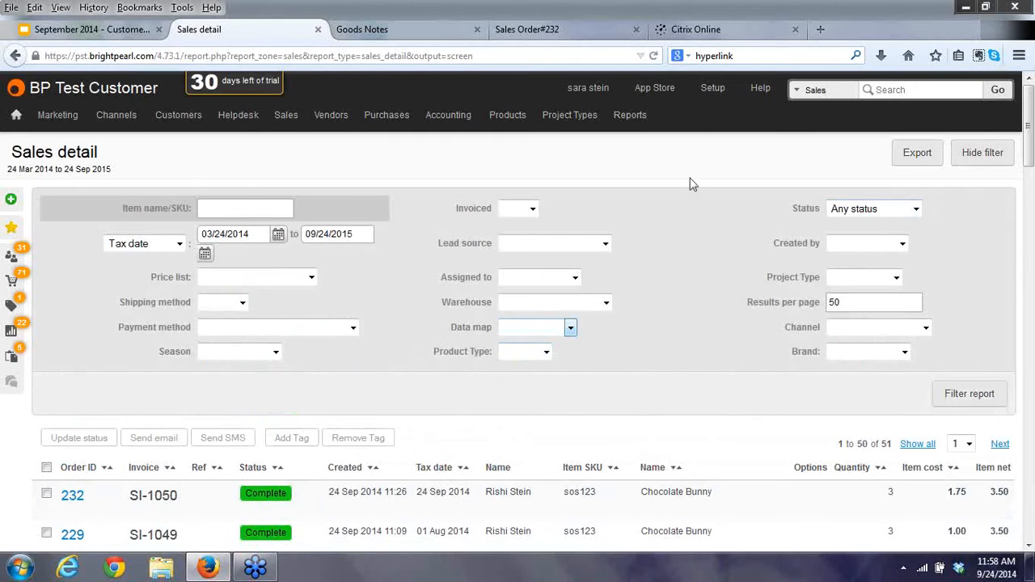
pyautogui.click(394, 32)
pyautogui.click(710, 89)
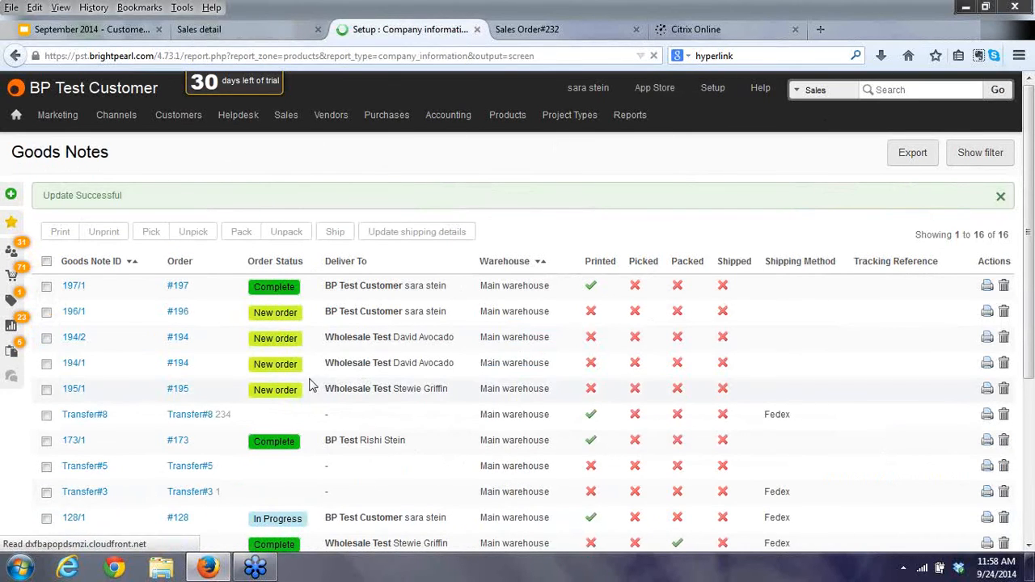
# In Setup's Data / Import settings, open Import orders and edit the Order import data map.
pyautogui.scroll(-2, 162, 402)
pyautogui.click(56, 439)
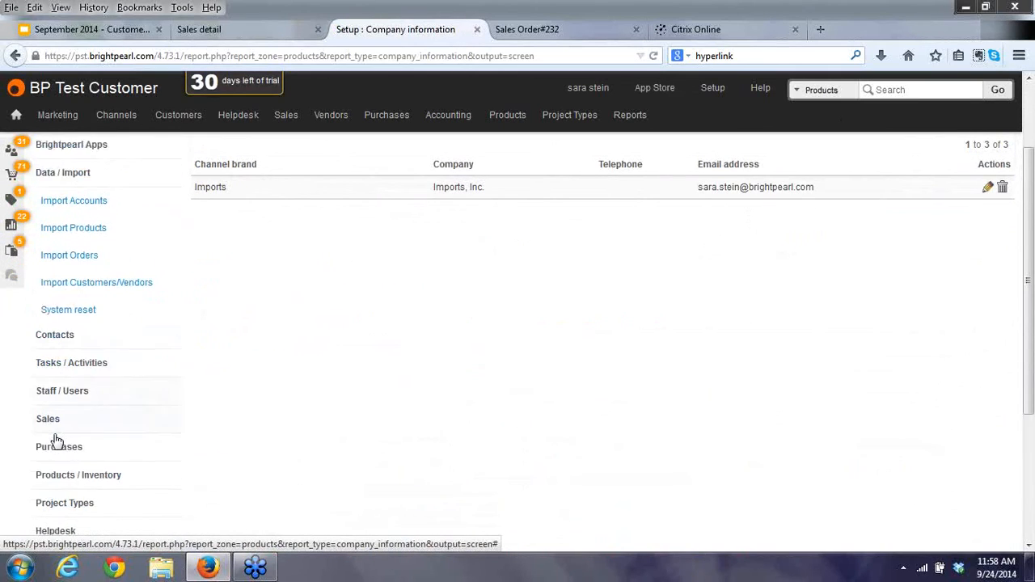
pyautogui.click(80, 235)
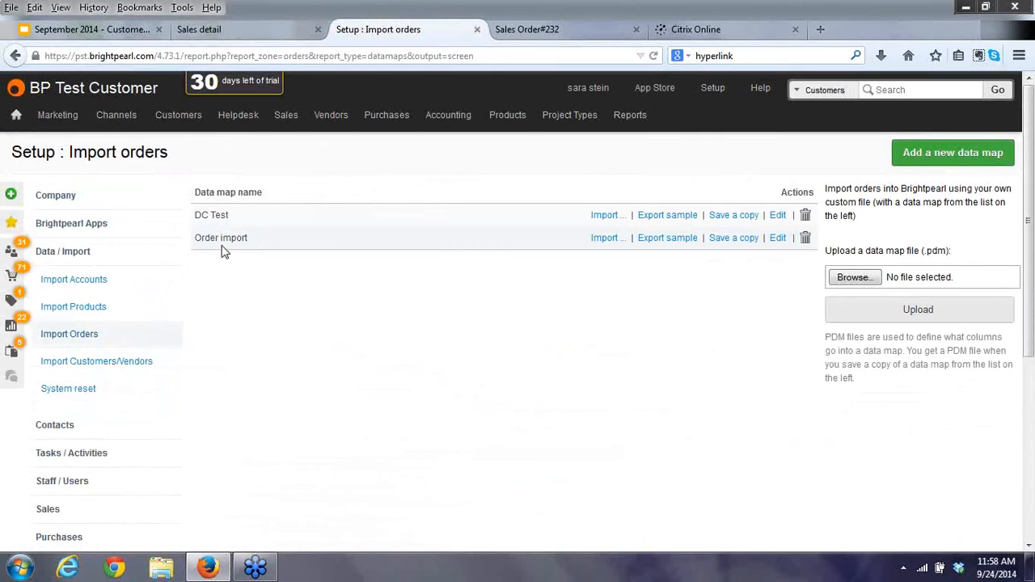
pyautogui.click(777, 238)
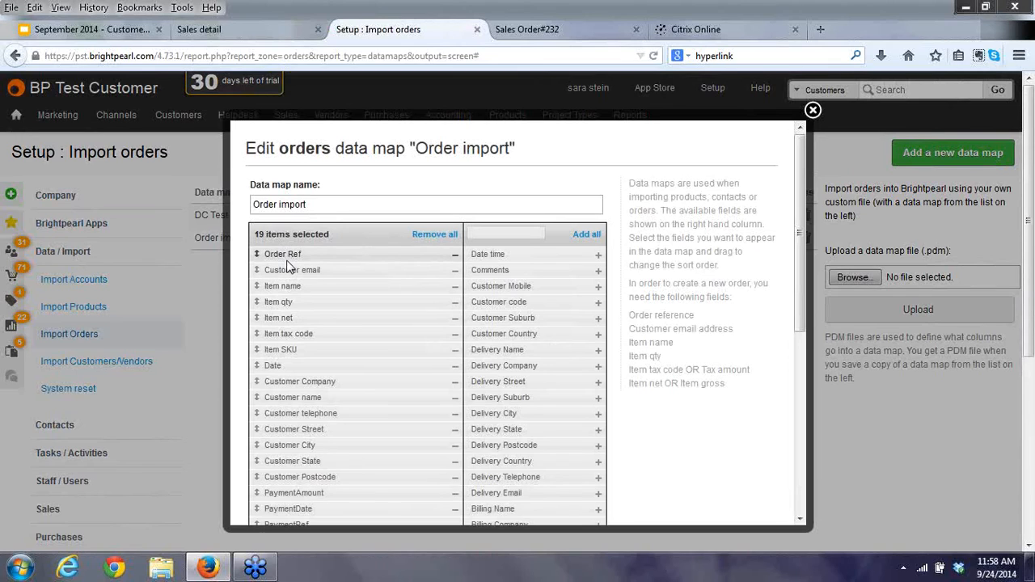
# Scroll through the Order import map's 19 fields, reopen it once, and close the editor.
pyautogui.scroll(-1, 291, 251)
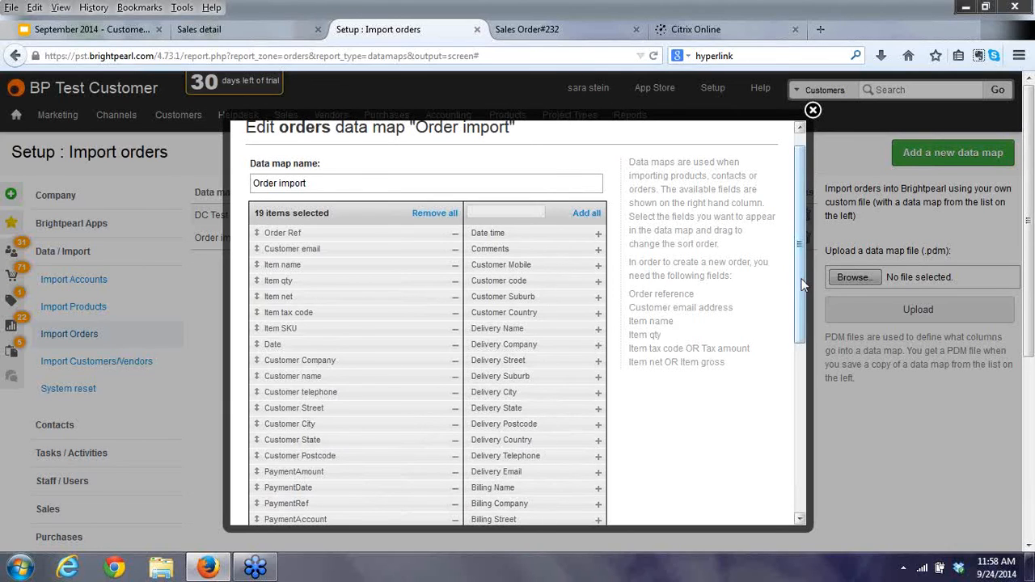
pyautogui.moveTo(802, 288); pyautogui.dragTo(803, 366)
pyautogui.moveTo(803, 406); pyautogui.dragTo(805, 457)
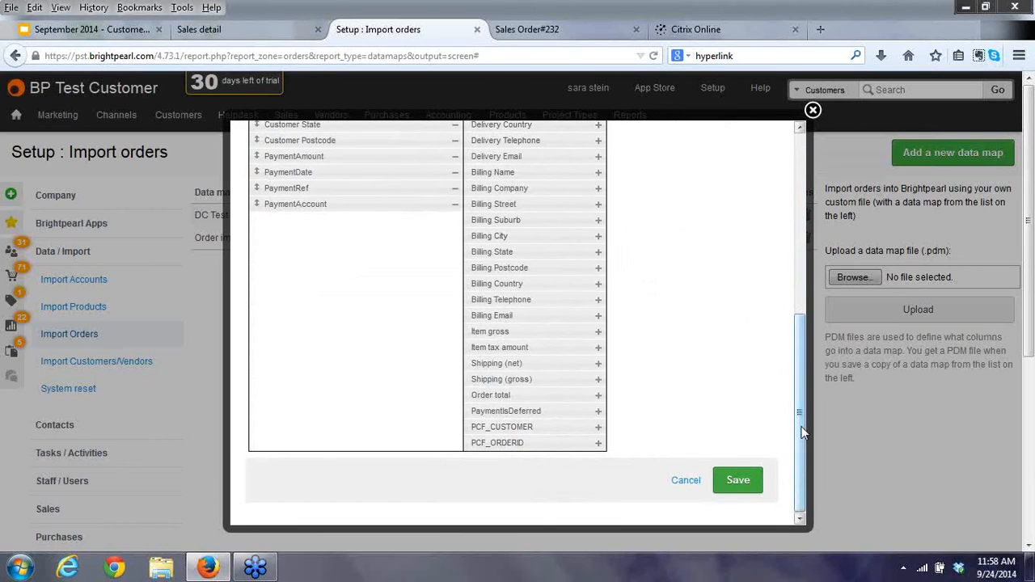
pyautogui.moveTo(796, 422); pyautogui.dragTo(796, 253)
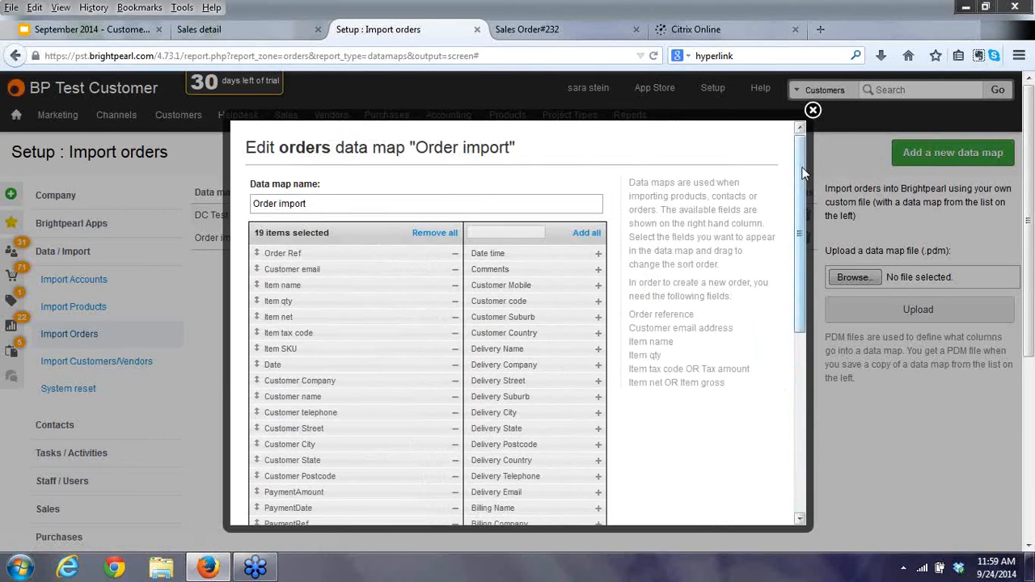
pyautogui.moveTo(801, 196); pyautogui.dragTo(802, 397)
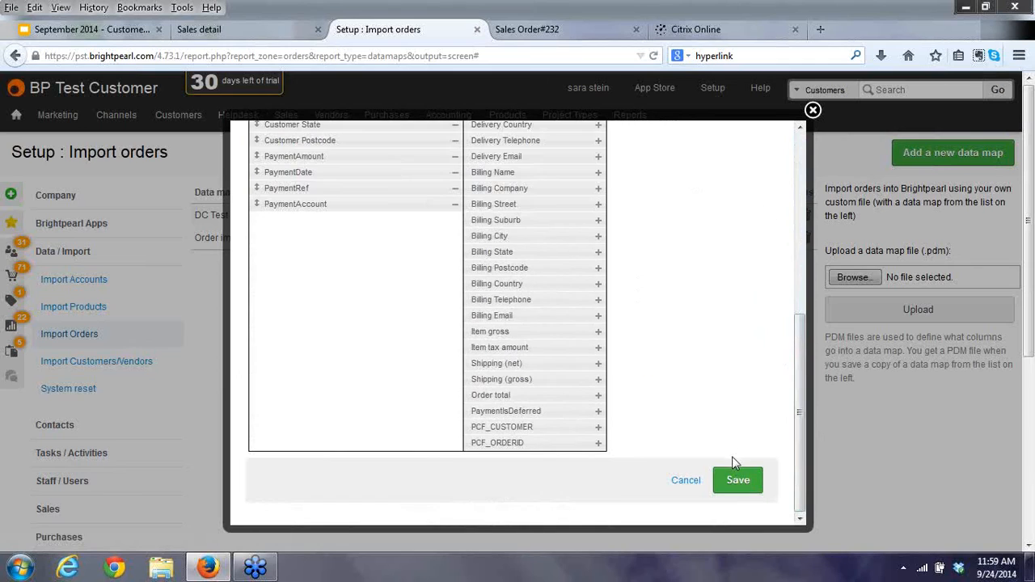
pyautogui.click(813, 111)
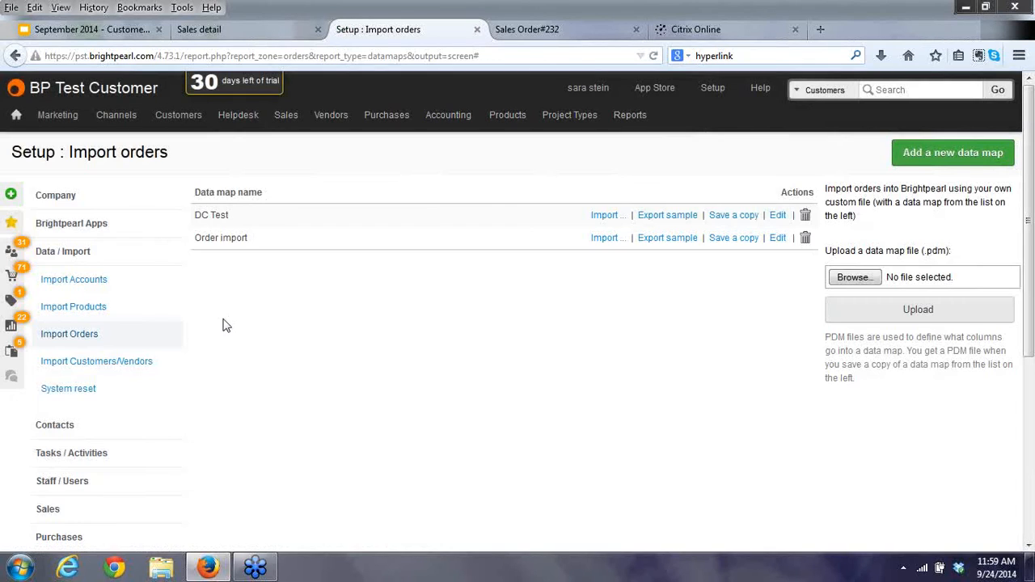
pyautogui.click(779, 239)
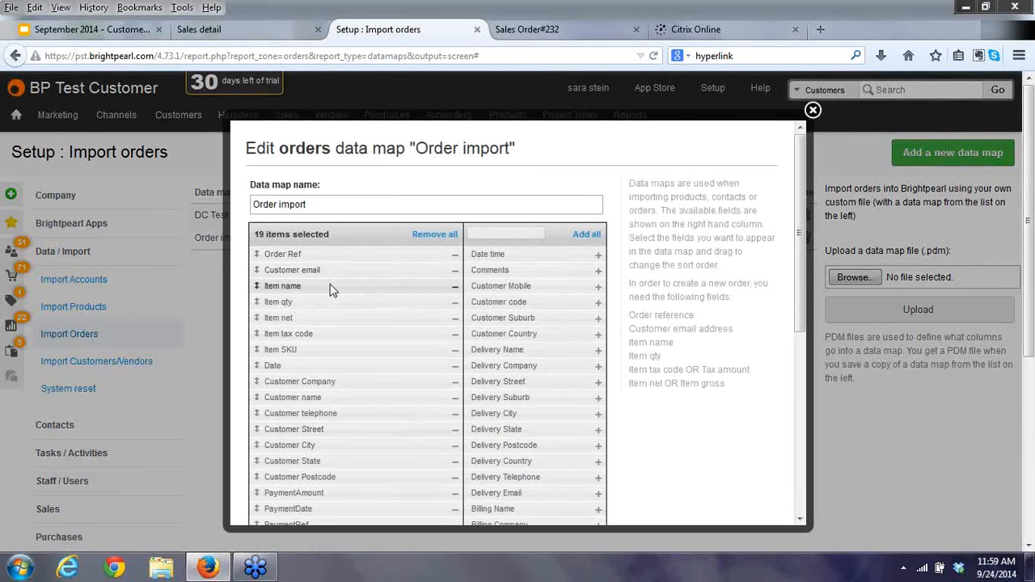
pyautogui.scroll(-1, 328, 290)
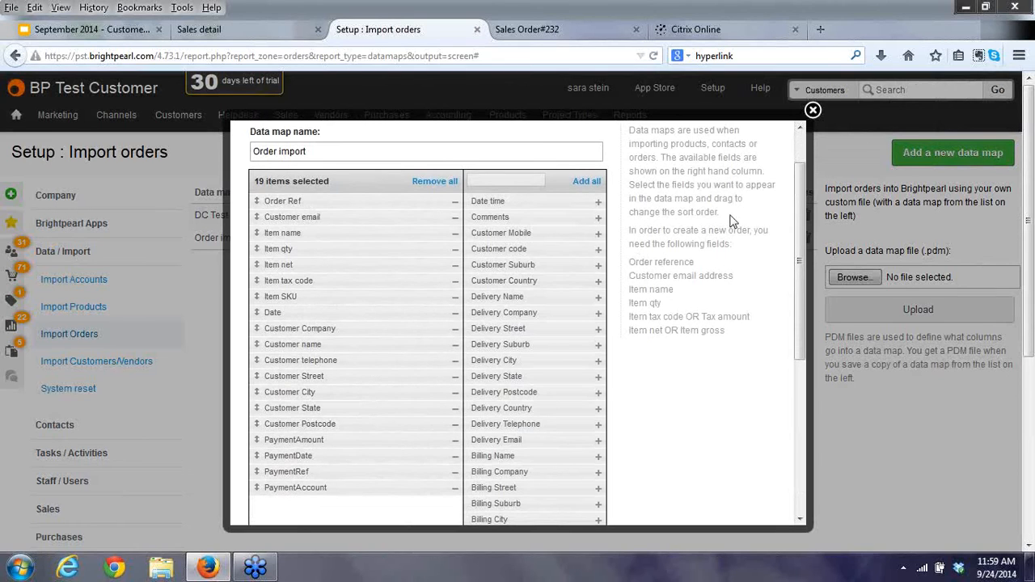
pyautogui.click(812, 110)
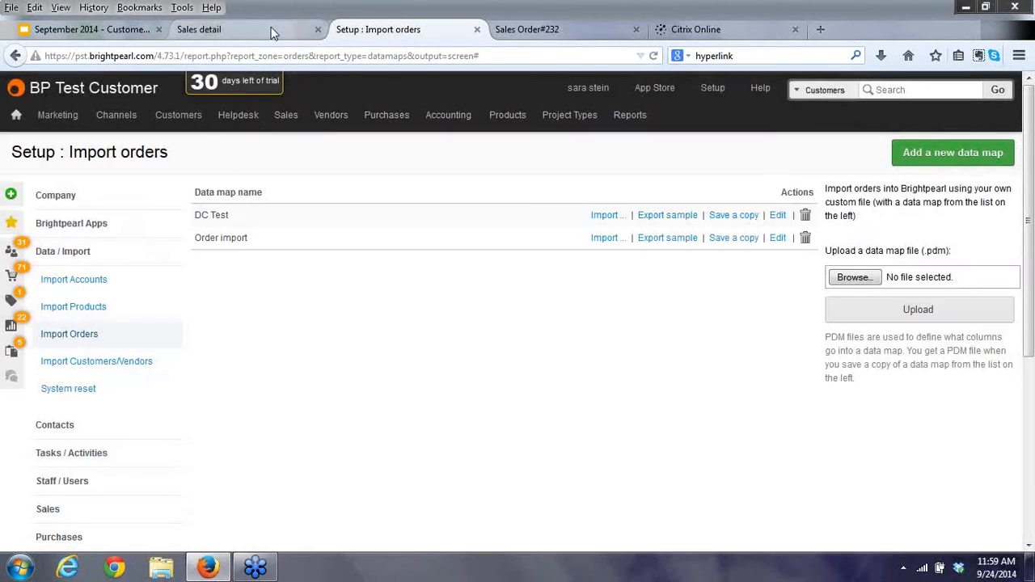
# Filter the Sales detail report by the Order import data map.
pyautogui.click(272, 33)
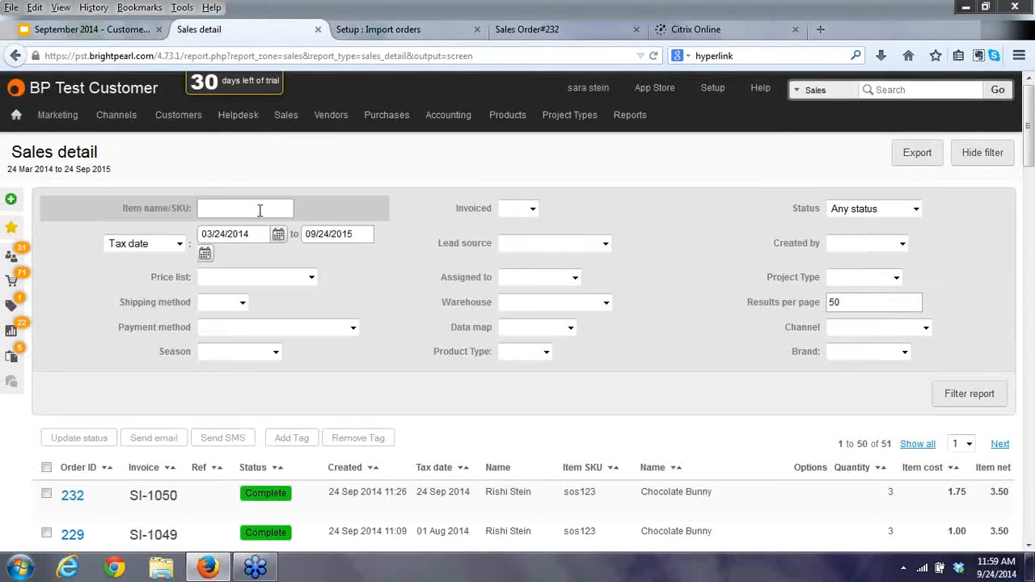
pyautogui.click(571, 329)
pyautogui.click(553, 365)
pyautogui.click(952, 396)
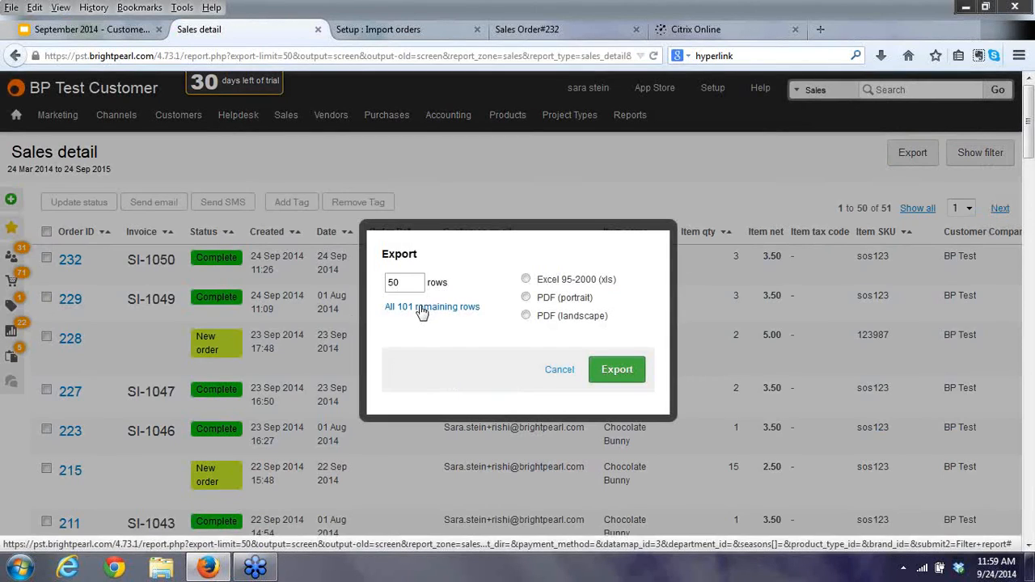
# Export all 101 rows as Excel xls, download the file, and open it in Microsoft Excel.
pyautogui.click(422, 309)
pyautogui.click(525, 279)
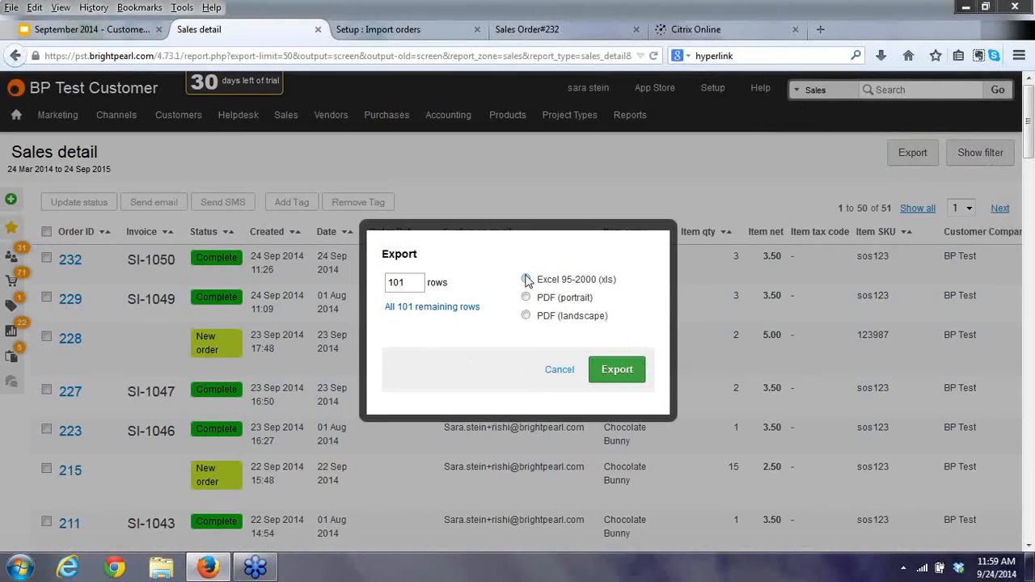
pyautogui.click(615, 370)
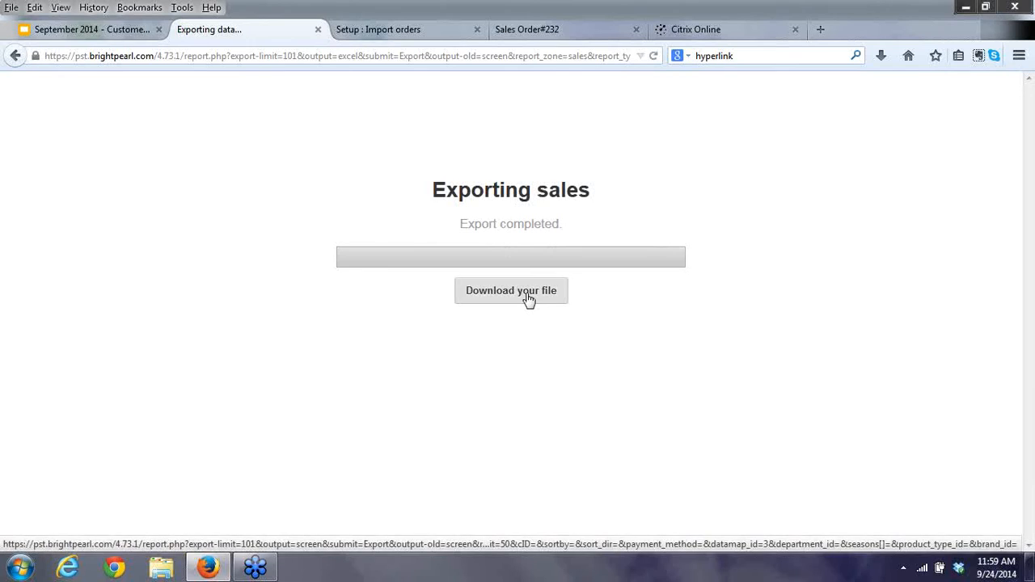
pyautogui.click(527, 298)
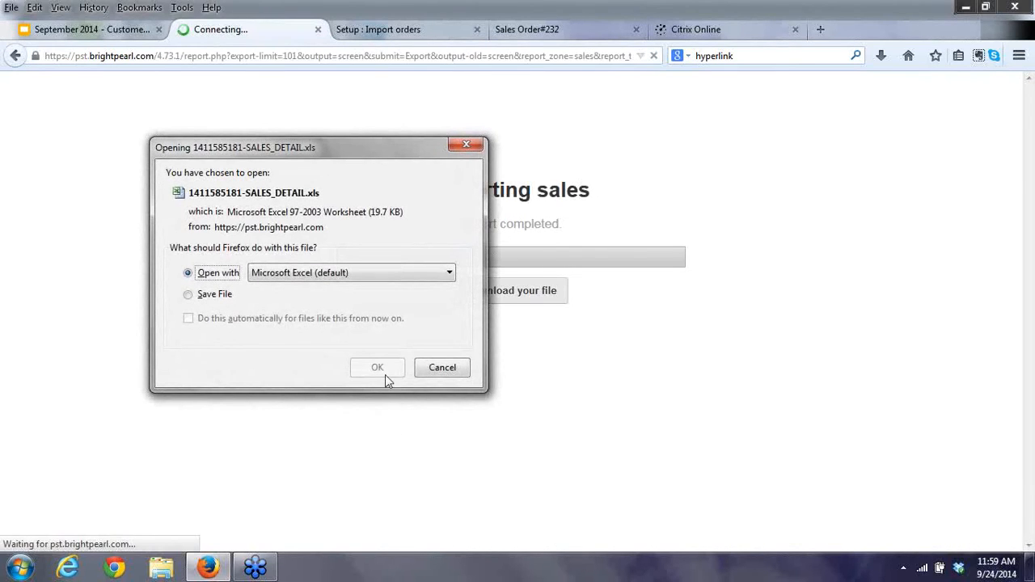
pyautogui.click(384, 372)
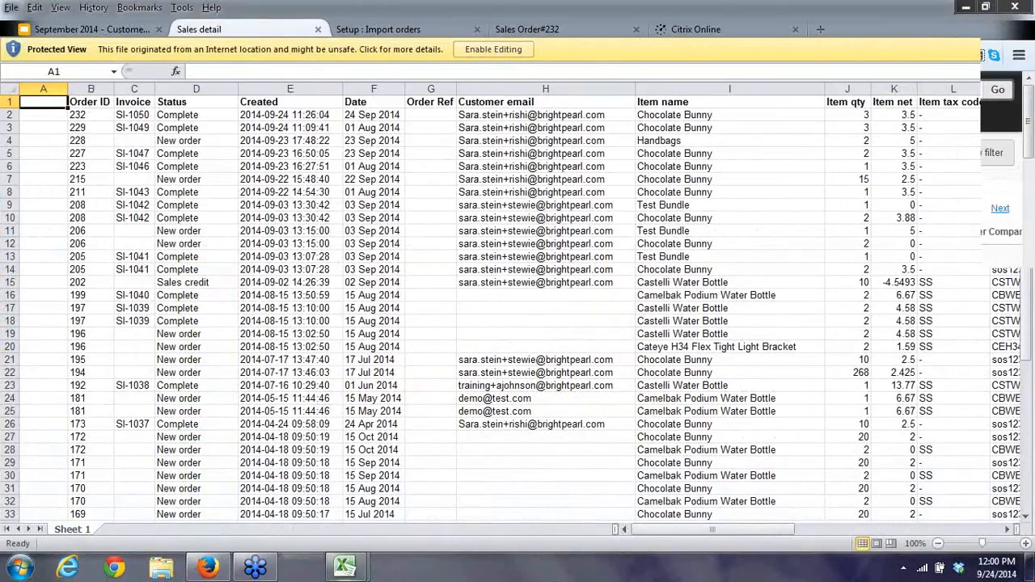
# Look across the SALES_DETAIL.xls columns in Excel, then return to Brightpearl's Sales detail report.
pyautogui.moveTo(694, 532); pyautogui.dragTo(760, 530)
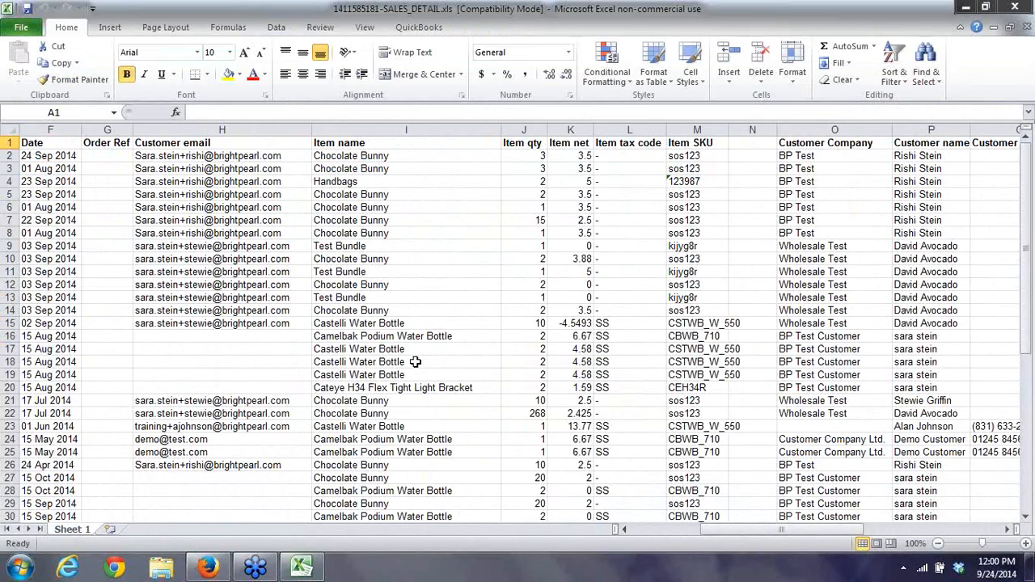
pyautogui.click(208, 568)
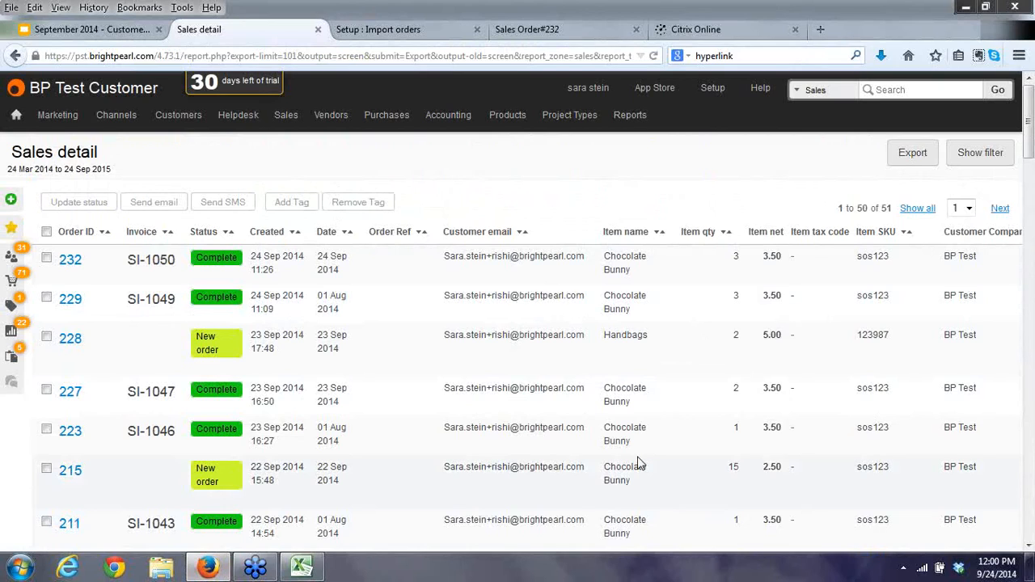
# Show the full Reports : Accounts list and scroll down to Vendor Payment List.
pyautogui.moveTo(630, 122)
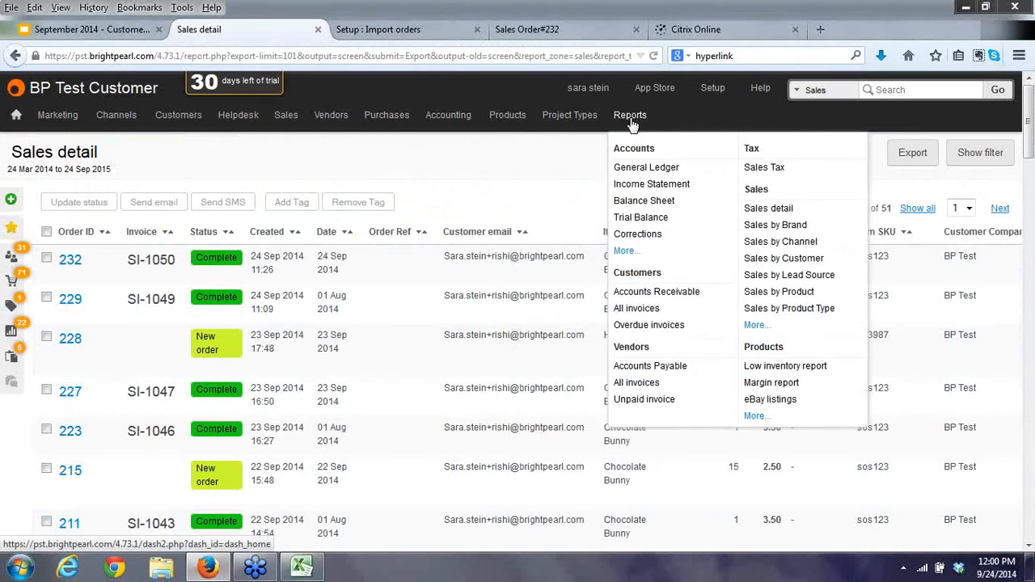
pyautogui.click(623, 253)
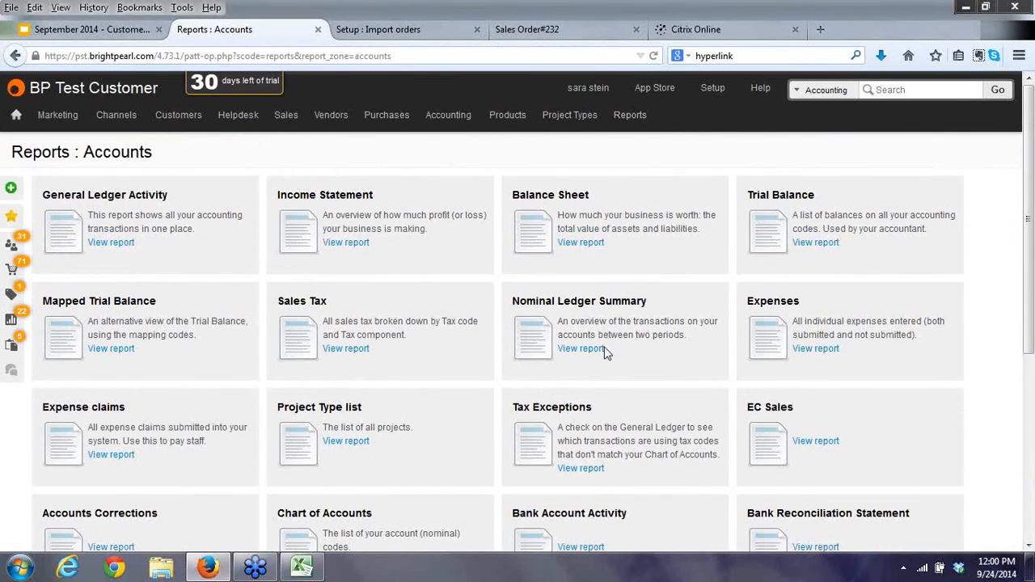
pyautogui.scroll(-4, 566, 477)
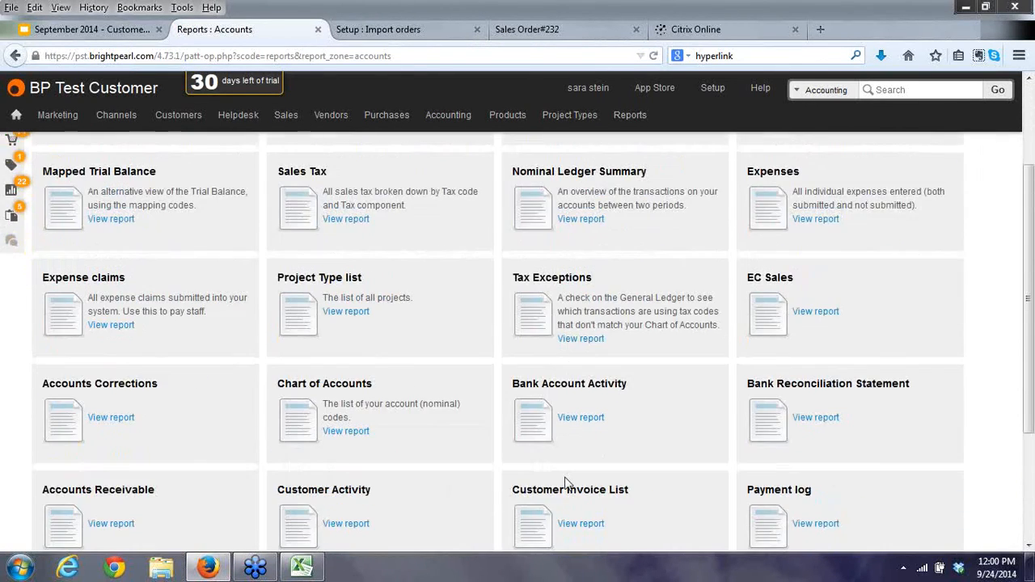
pyautogui.scroll(-2, 566, 477)
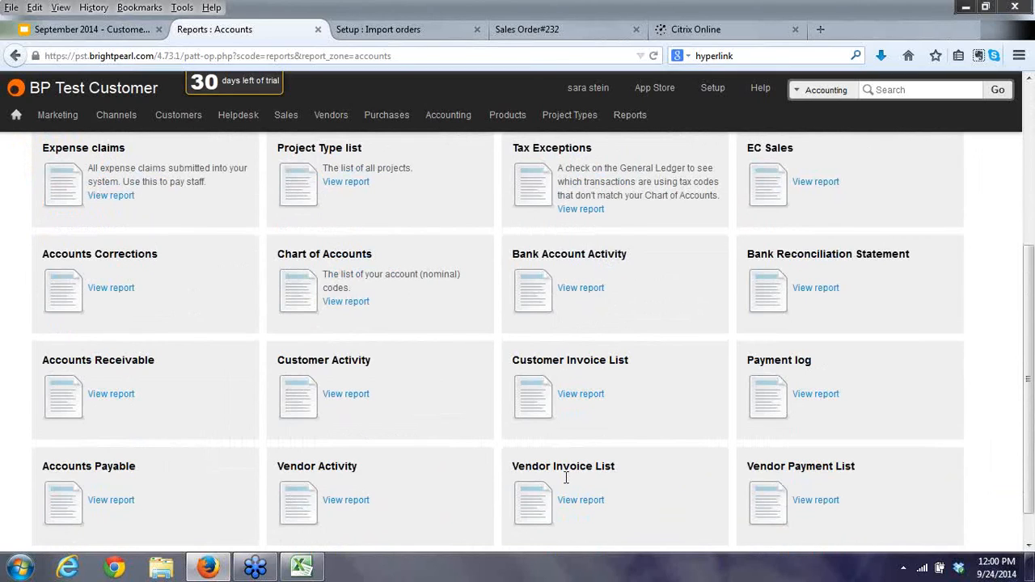
pyautogui.scroll(-1, 566, 479)
pyautogui.moveTo(1027, 500); pyautogui.dragTo(1021, 468)
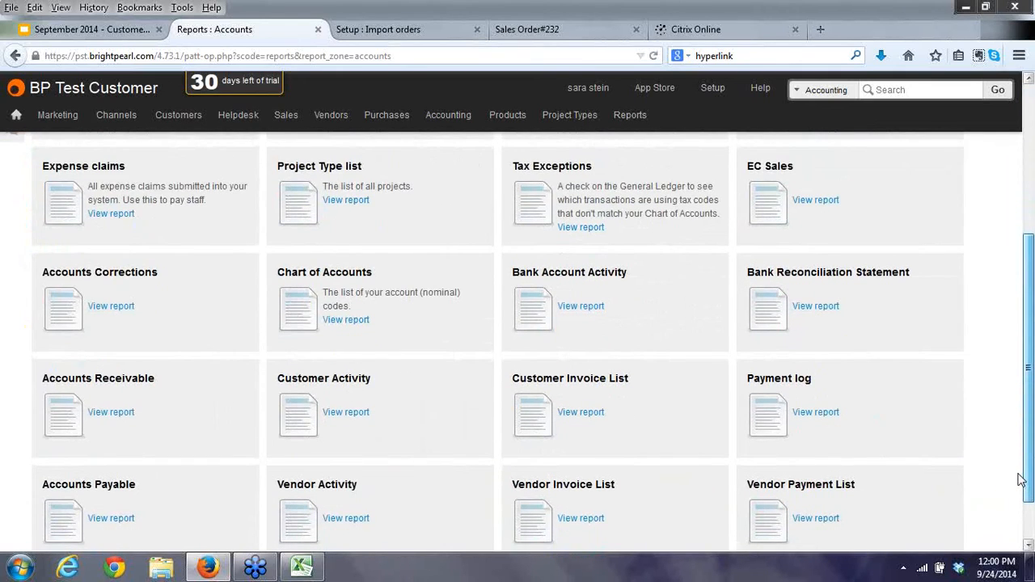
pyautogui.scroll(-1, 1021, 479)
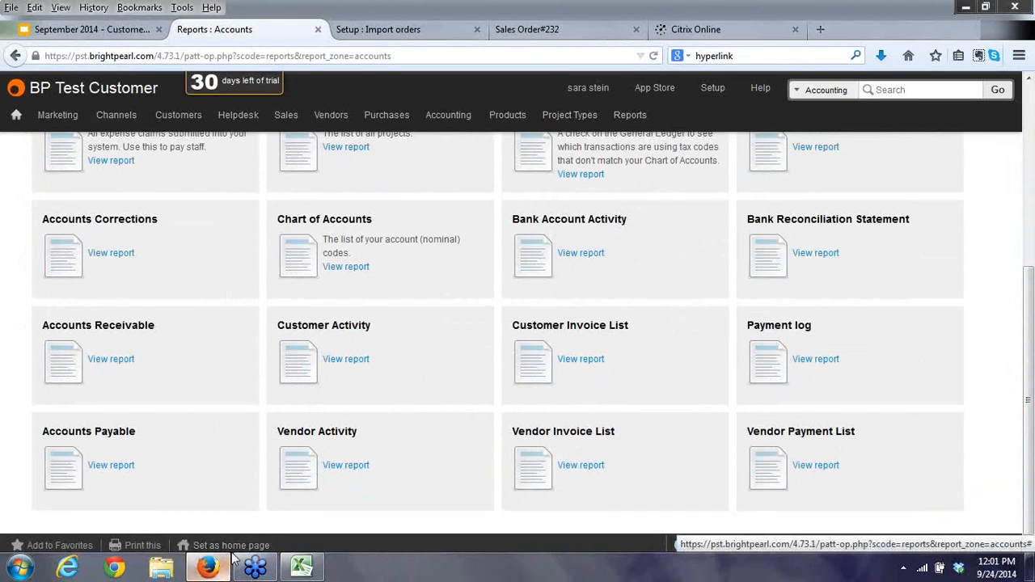
# Present the September 2014 Customer Webinar deck from slide 4 and advance to Partner types.
pyautogui.click(89, 29)
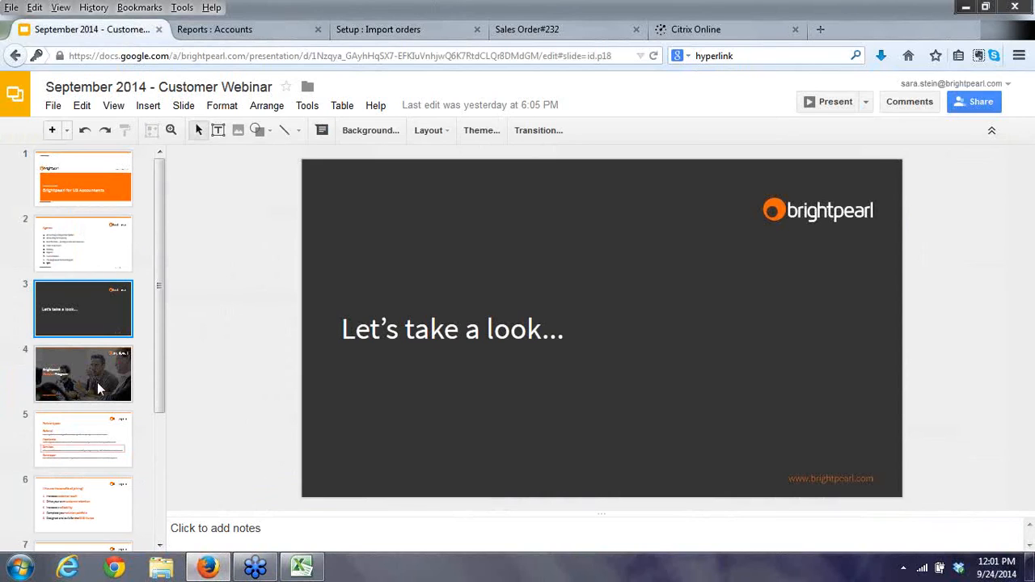
pyautogui.click(100, 390)
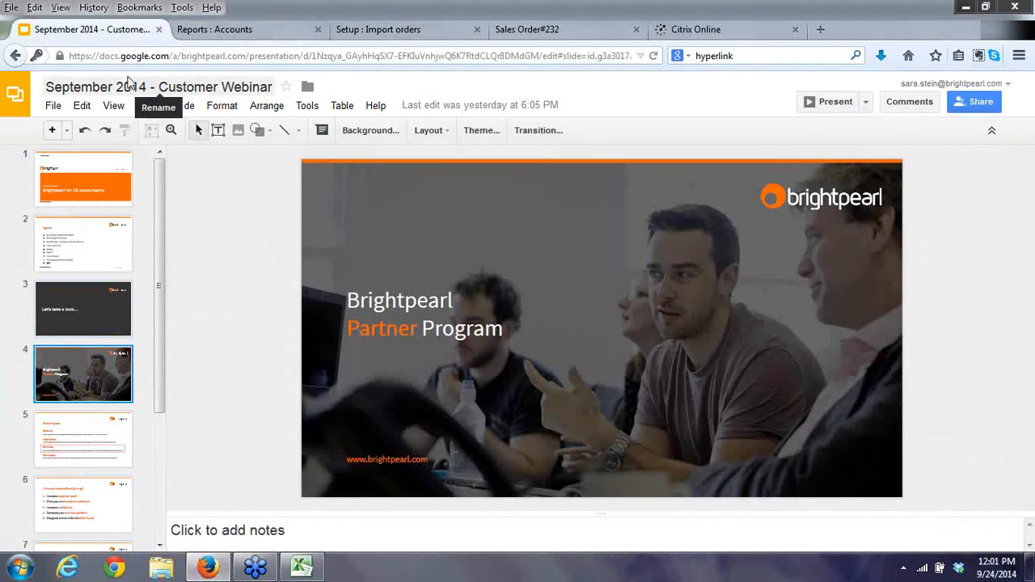
pyautogui.click(113, 107)
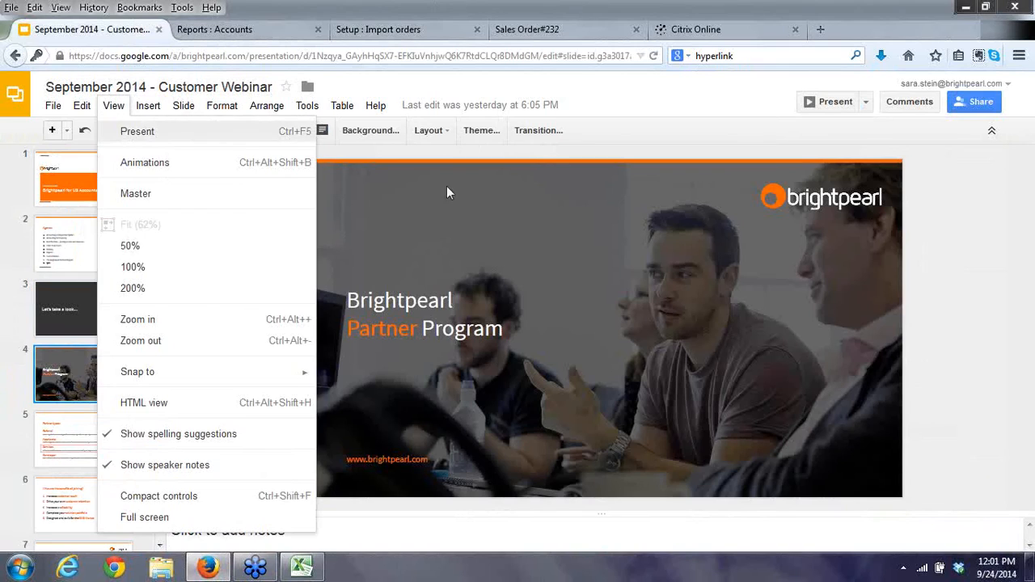
pyautogui.hotkey('ctrl', 'F5')
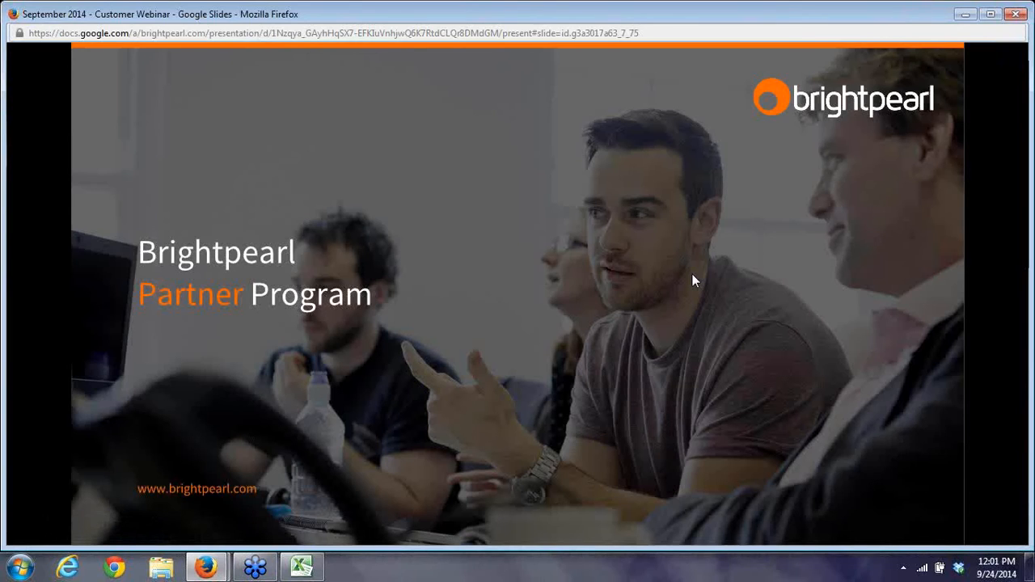
pyautogui.press('Right')
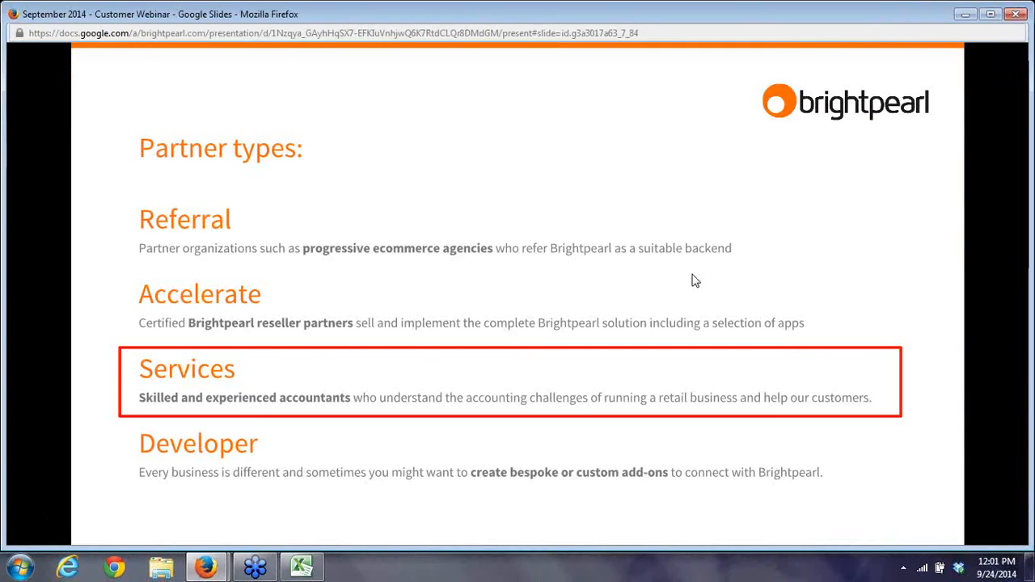
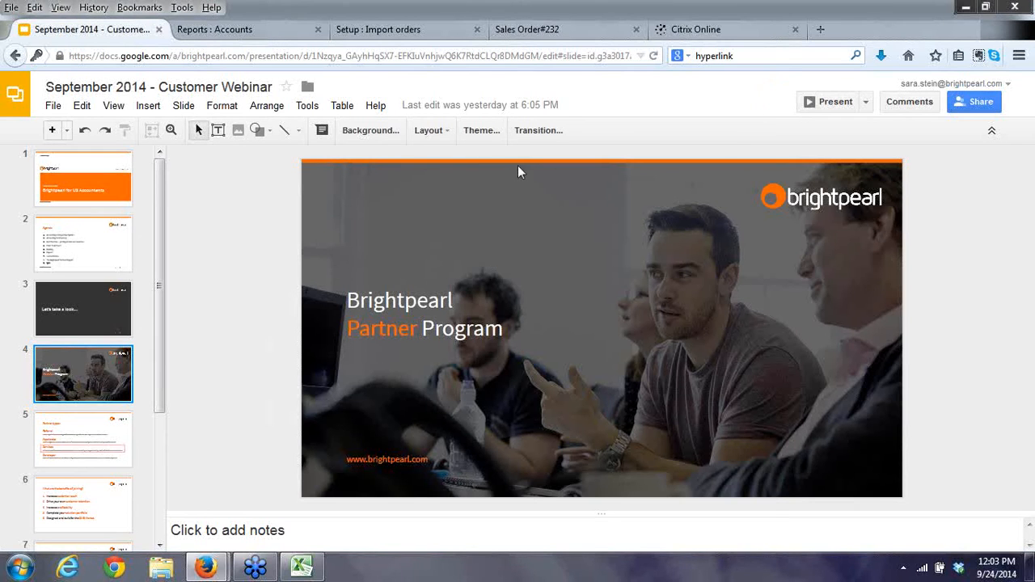
# Switch from the webinar slideshow to Brightpearl's Reports : Accounts page.
pyautogui.click(241, 32)
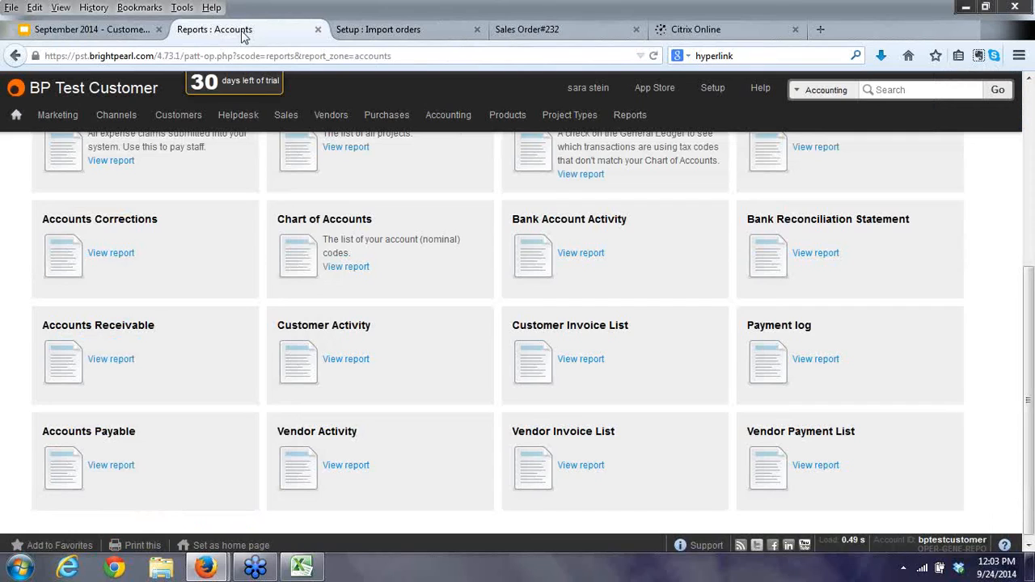
# Glance at the import orders setup page and sales order 232, then return to setup.
pyautogui.click(422, 32)
pyautogui.click(521, 32)
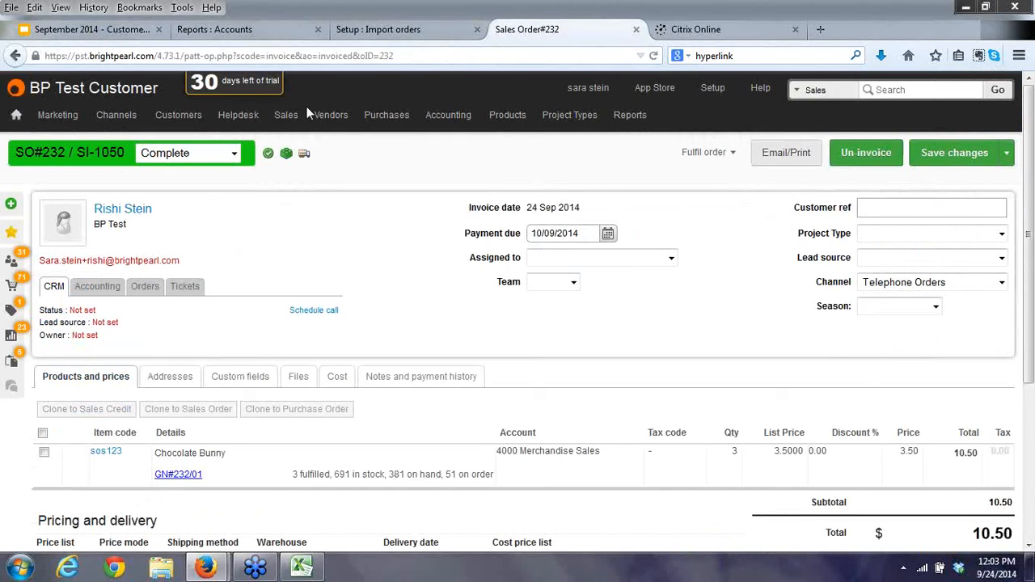
pyautogui.click(397, 32)
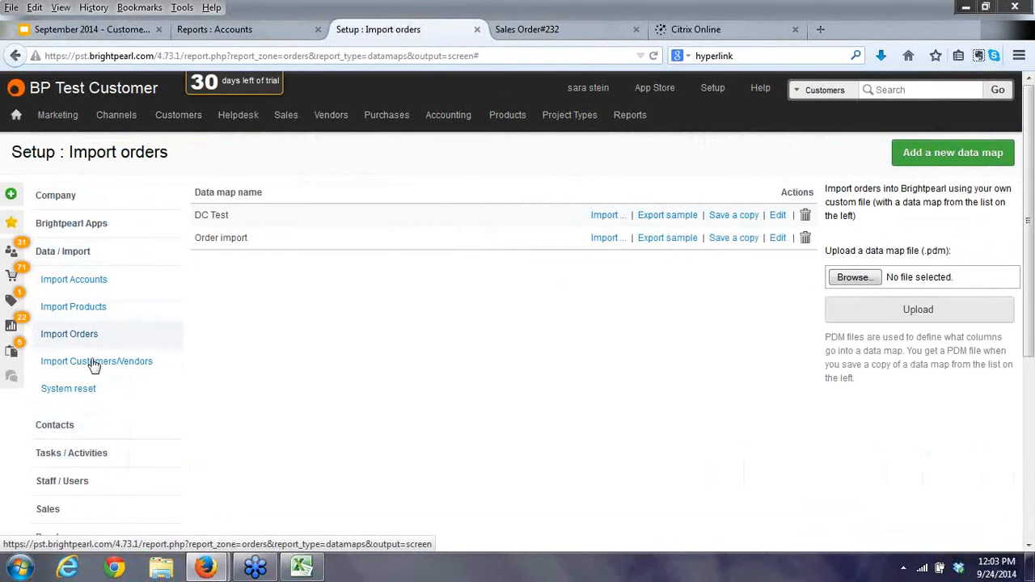
# Open Localization > Tax codes and view the Non Taxable code without changing it.
pyautogui.scroll(-5, 93, 499)
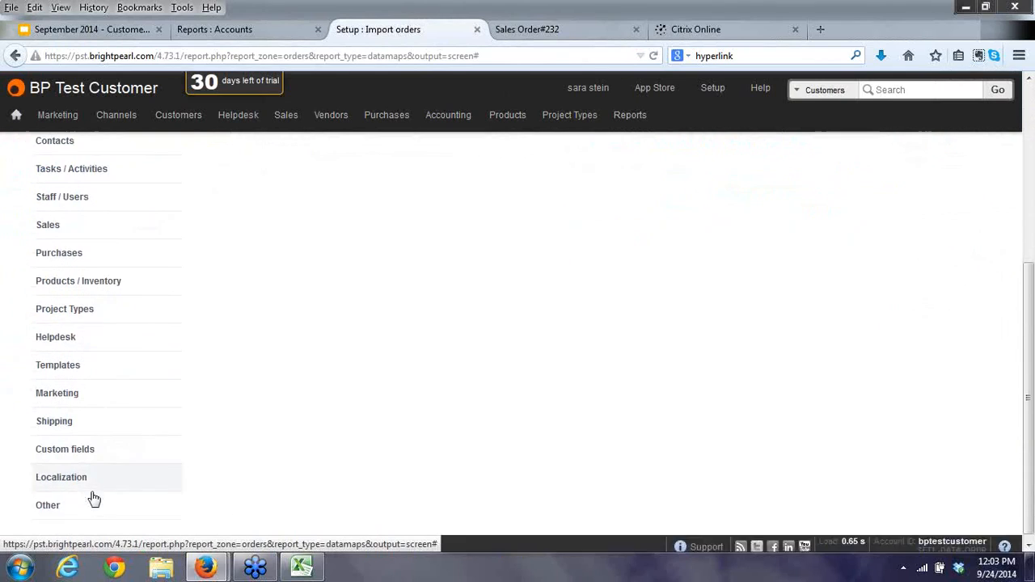
pyautogui.click(76, 489)
pyautogui.scroll(-3, 72, 496)
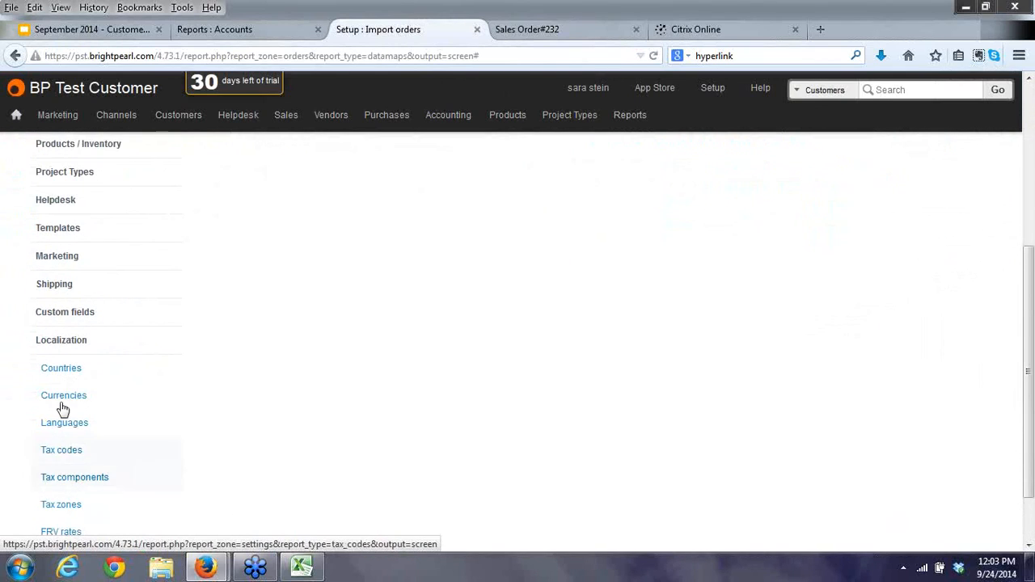
pyautogui.click(62, 454)
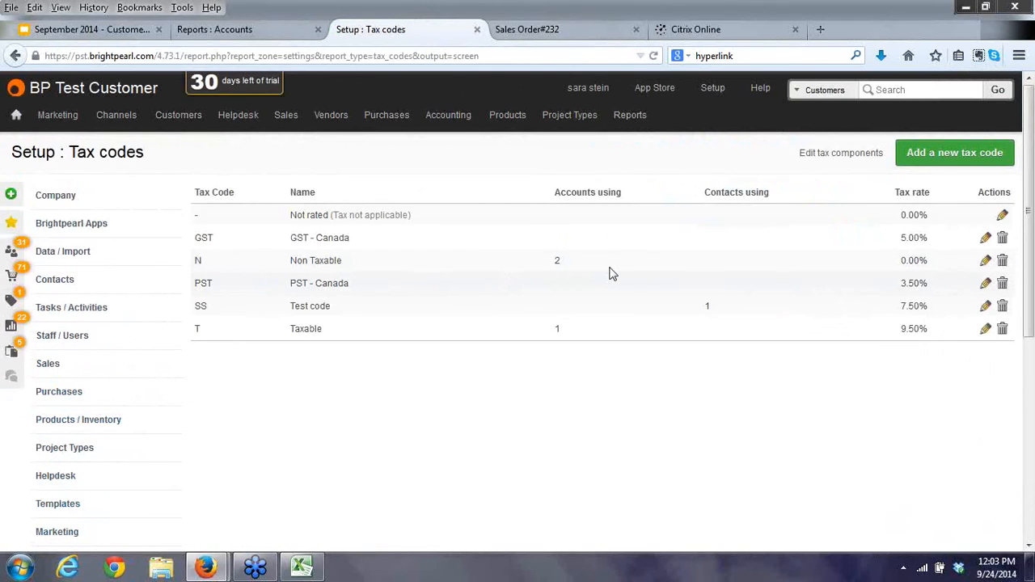
pyautogui.click(686, 260)
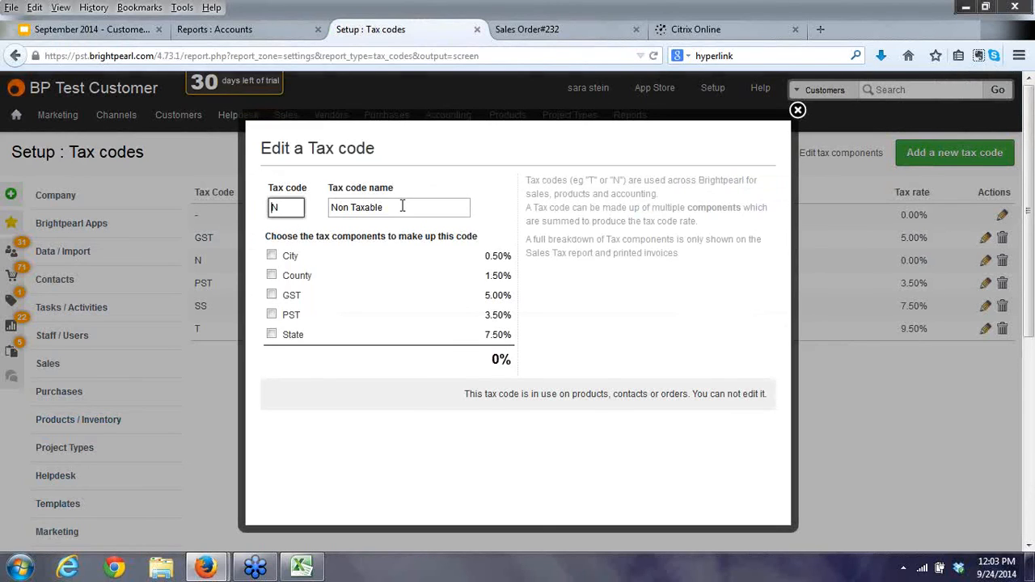
pyautogui.press('Escape')
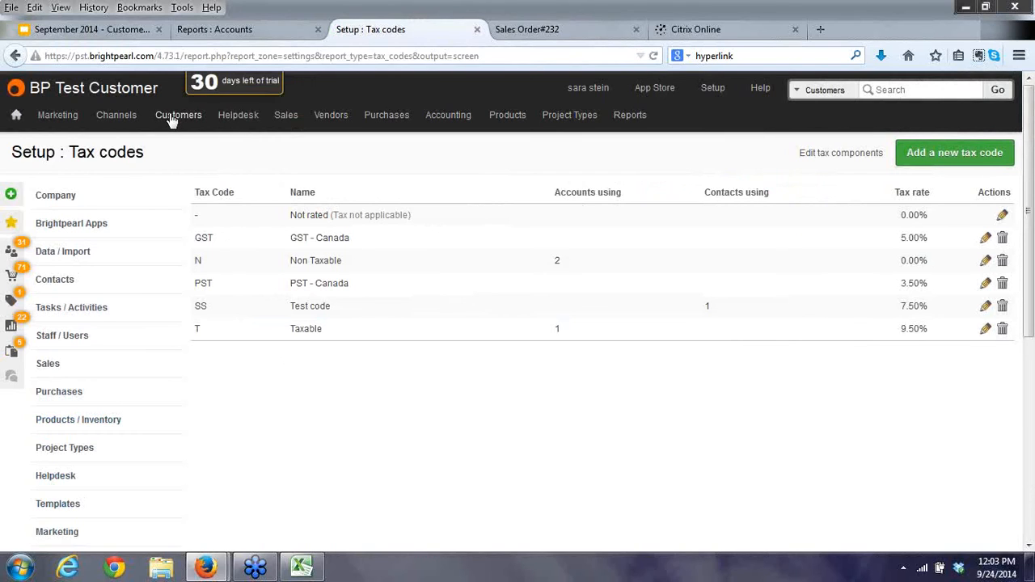
# From List all Customers, open the first customer's Financial tab and review the Tax code choices, leaving it blank.
pyautogui.moveTo(171, 119)
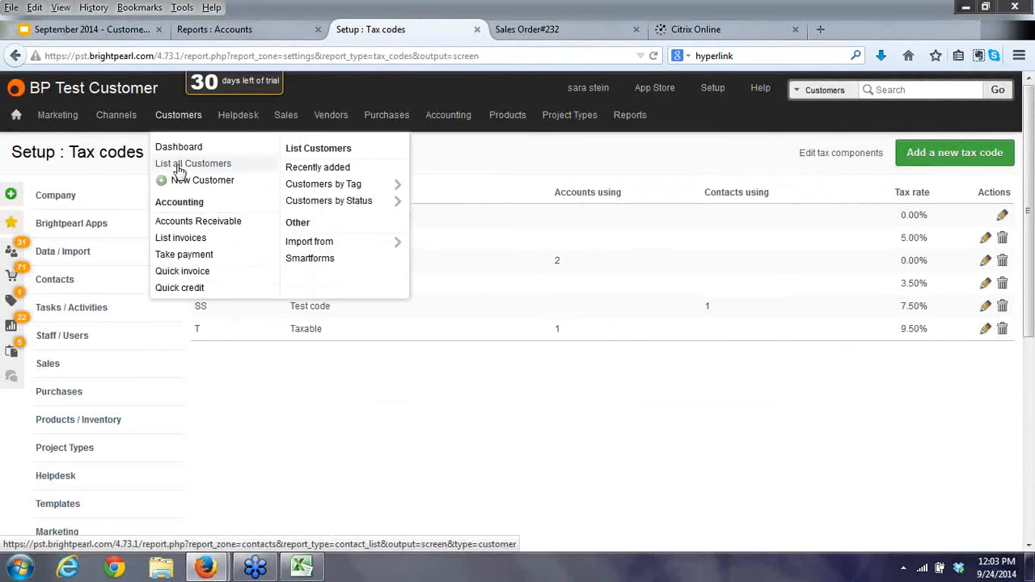
pyautogui.click(182, 165)
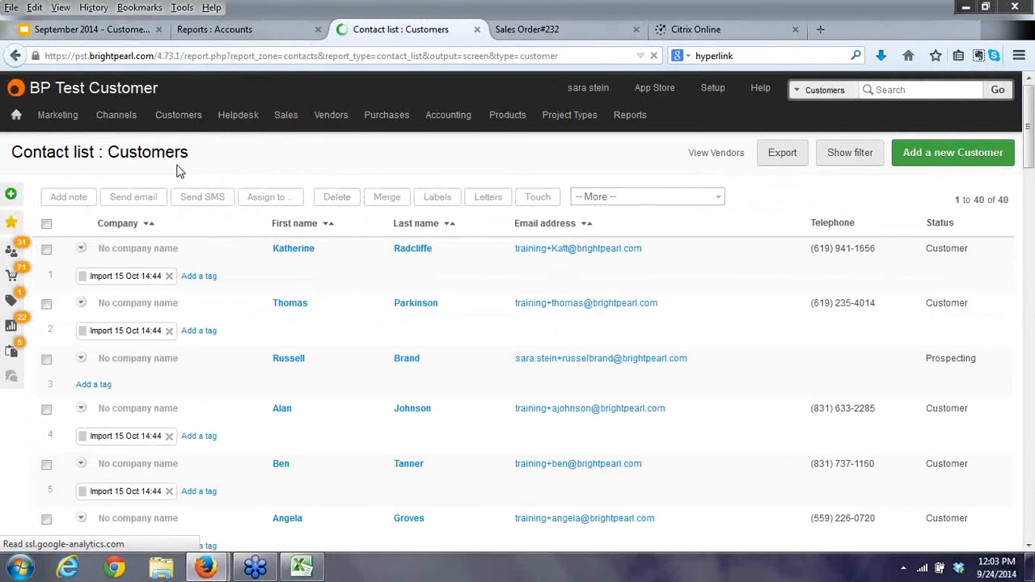
pyautogui.click(290, 252)
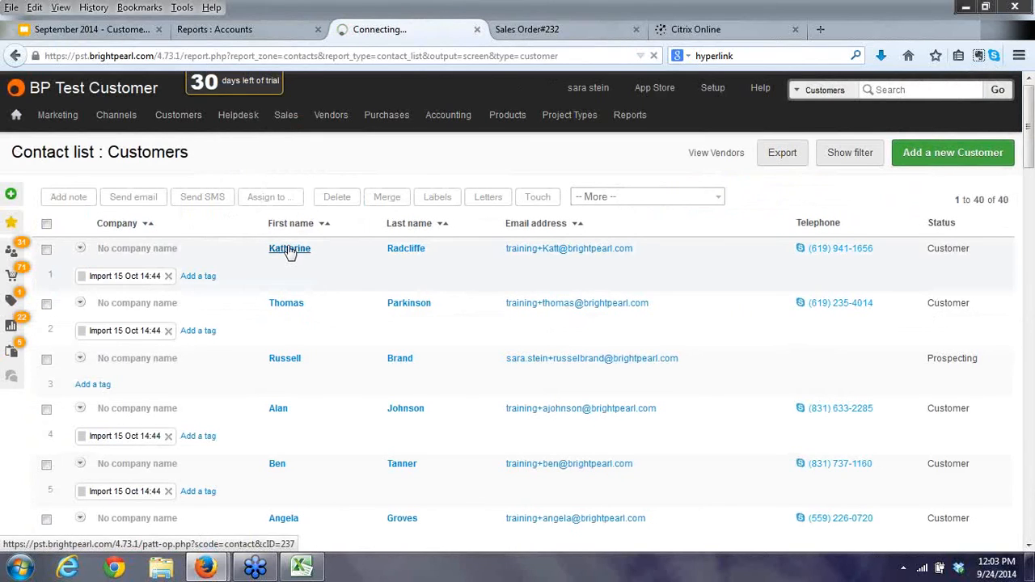
pyautogui.click(162, 249)
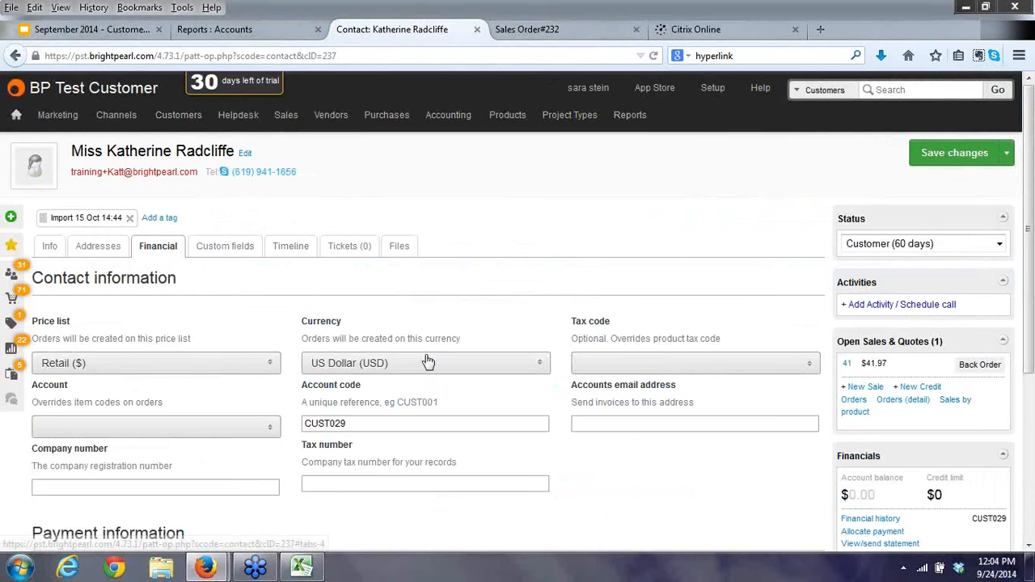
pyautogui.scroll(-1, 429, 362)
pyautogui.click(695, 363)
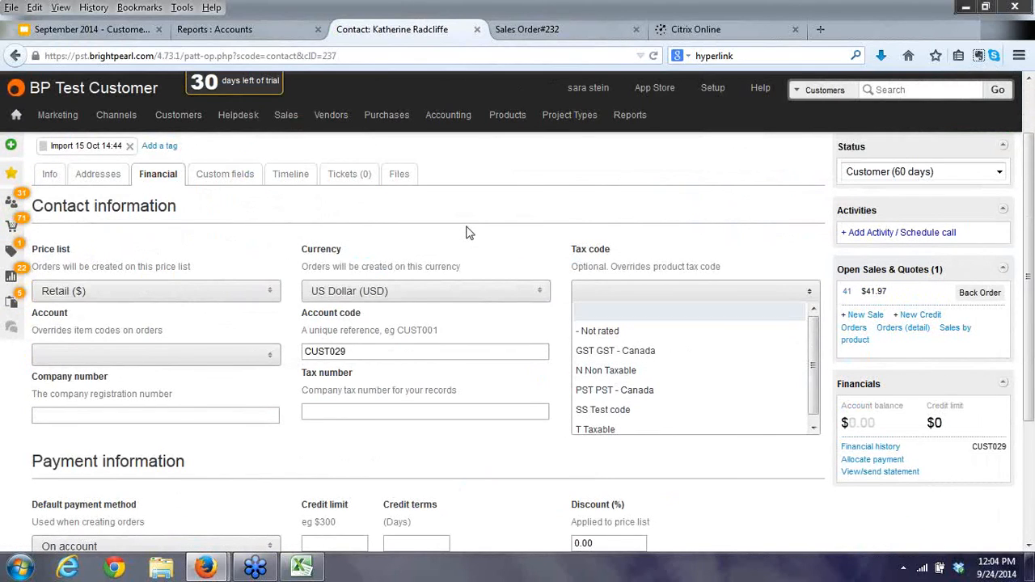
pyautogui.click(467, 233)
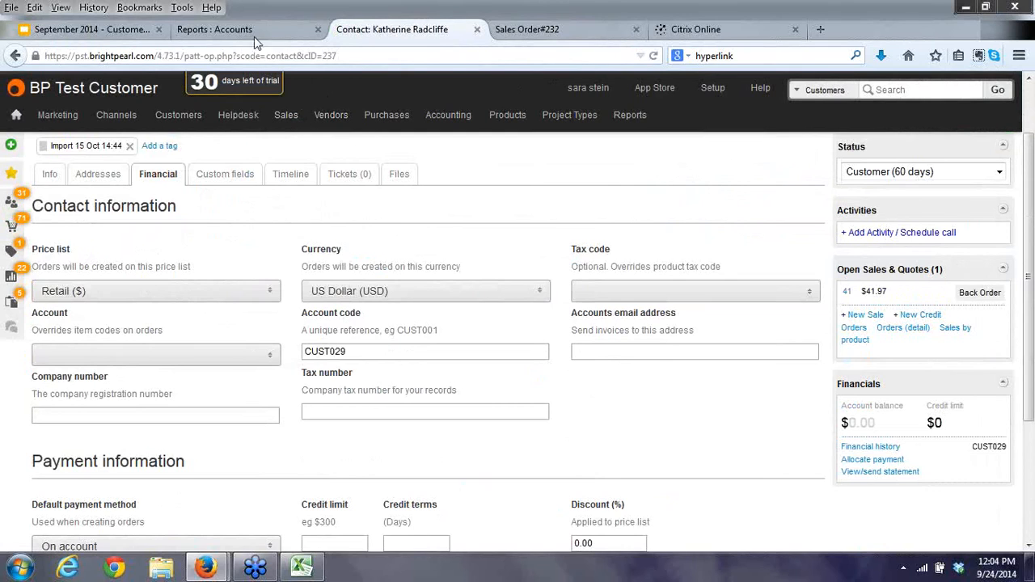
# Page the deck through Partner types, Benefits and Become a partner to Questions, then return to SO#232.
pyautogui.click(89, 30)
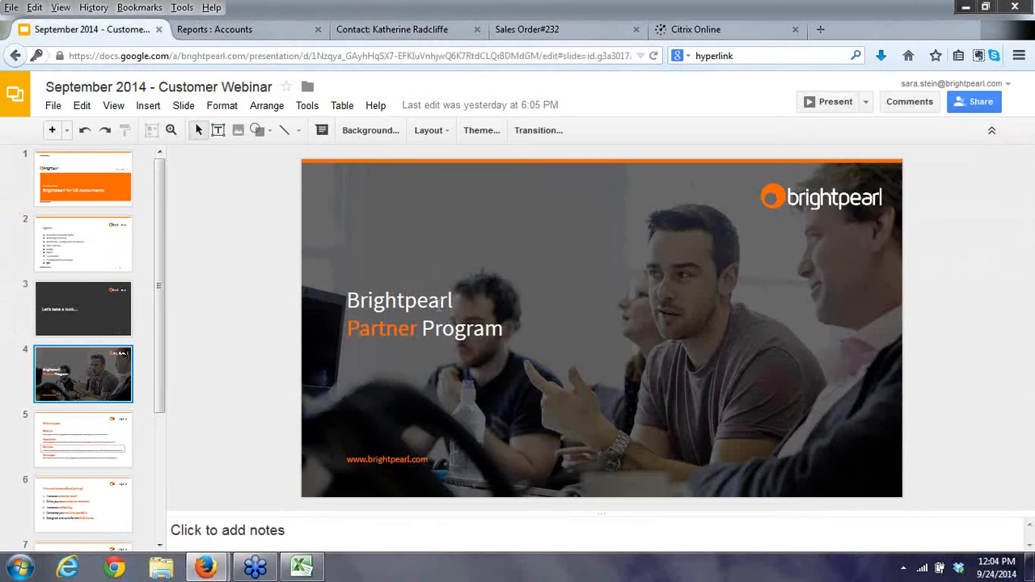
pyautogui.press('Down')
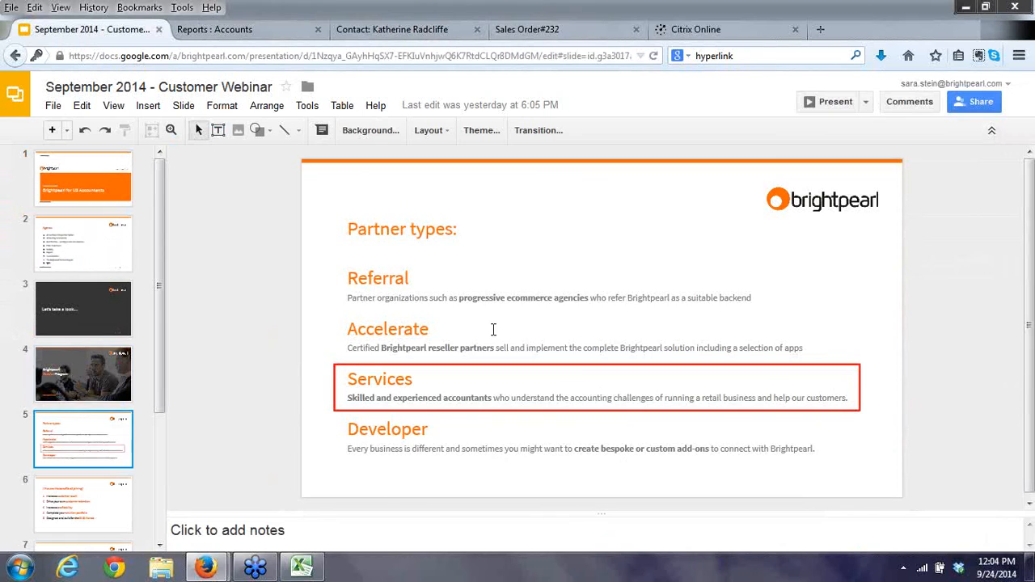
pyautogui.press('Down')
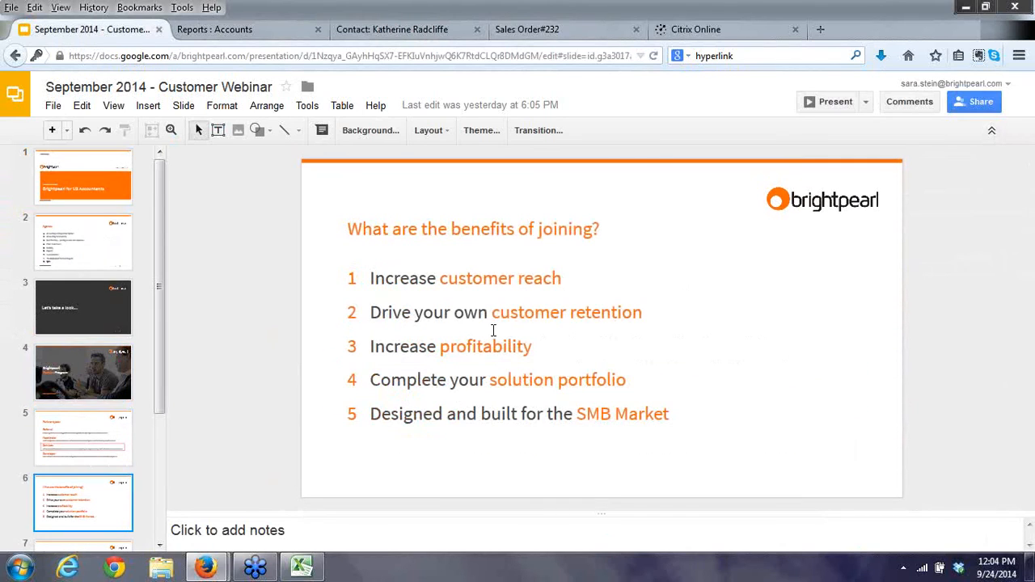
pyautogui.press('Down')
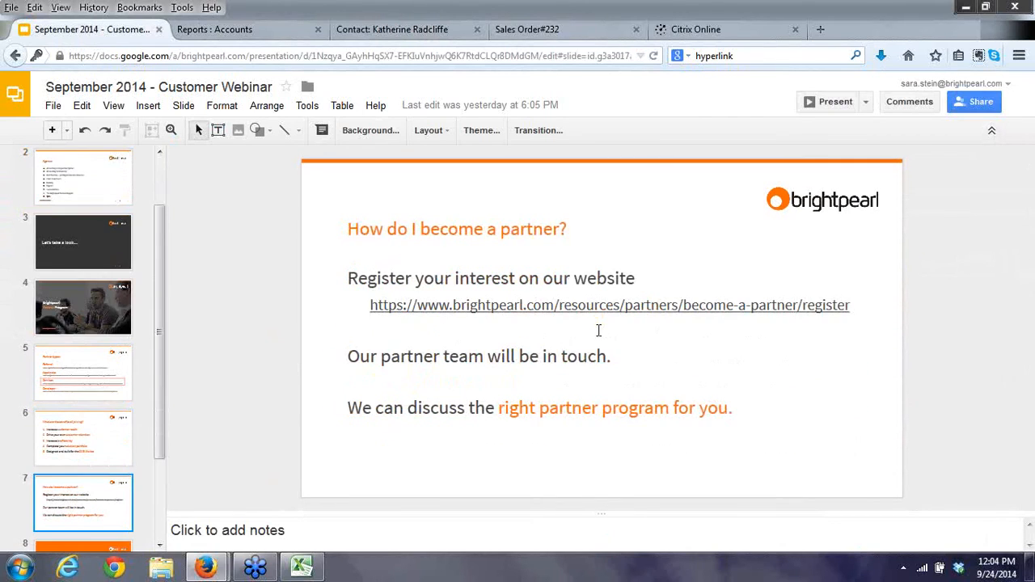
pyautogui.press('Down')
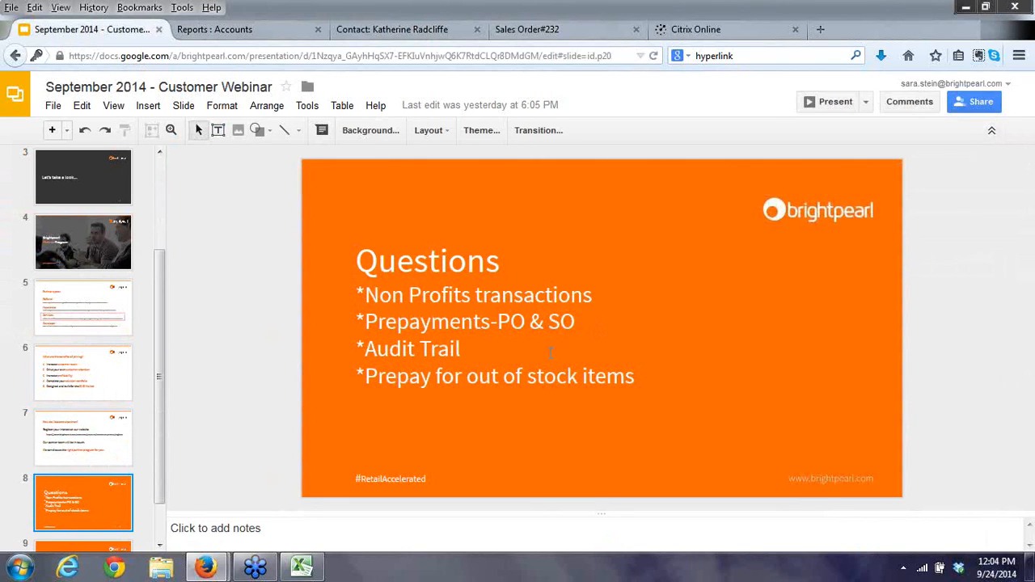
pyautogui.click(538, 31)
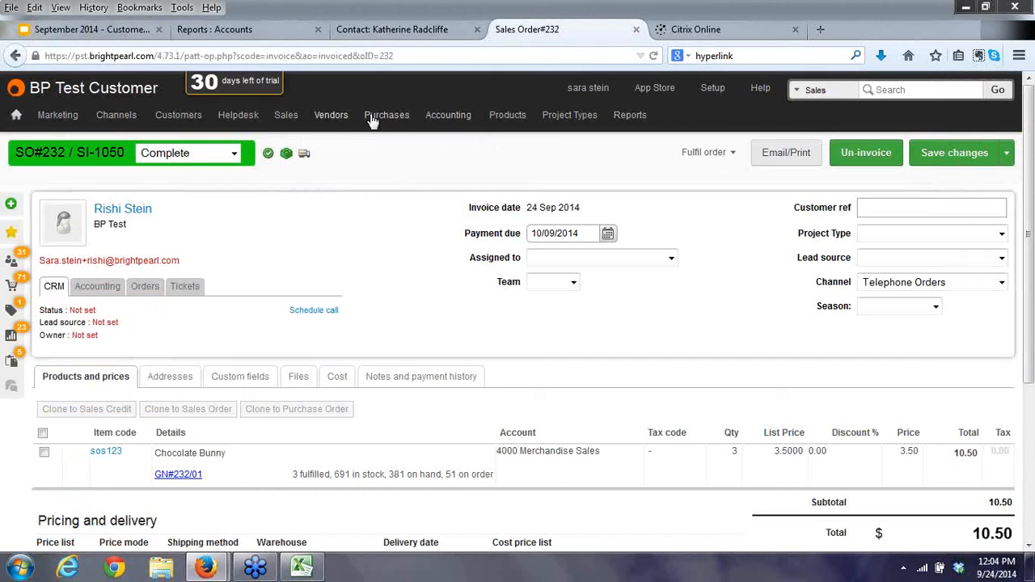
# Create a purchase order from supplier Vendor Test for Chocolate Bunny and save it as PO#233.
pyautogui.moveTo(380, 118)
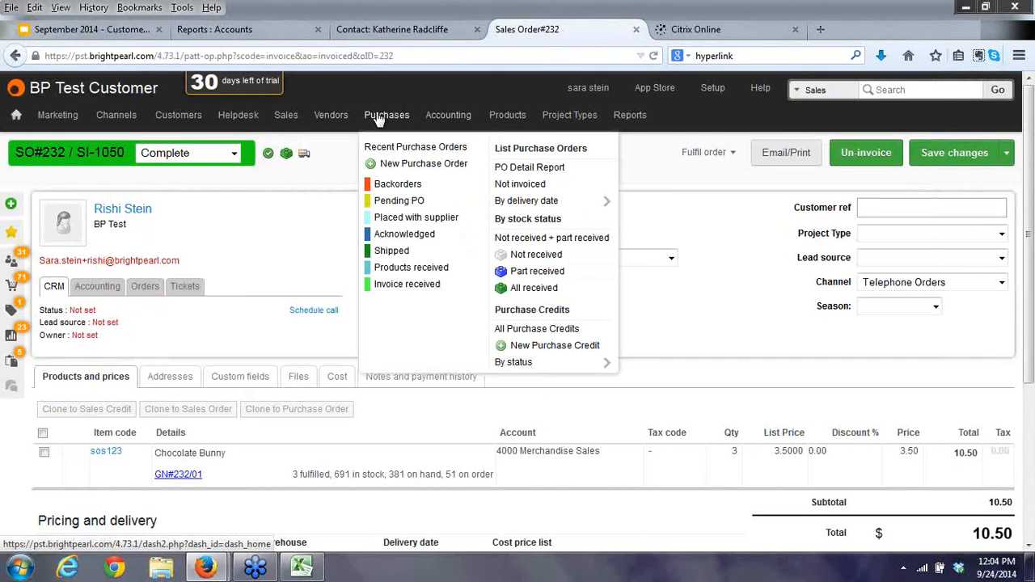
pyautogui.click(411, 164)
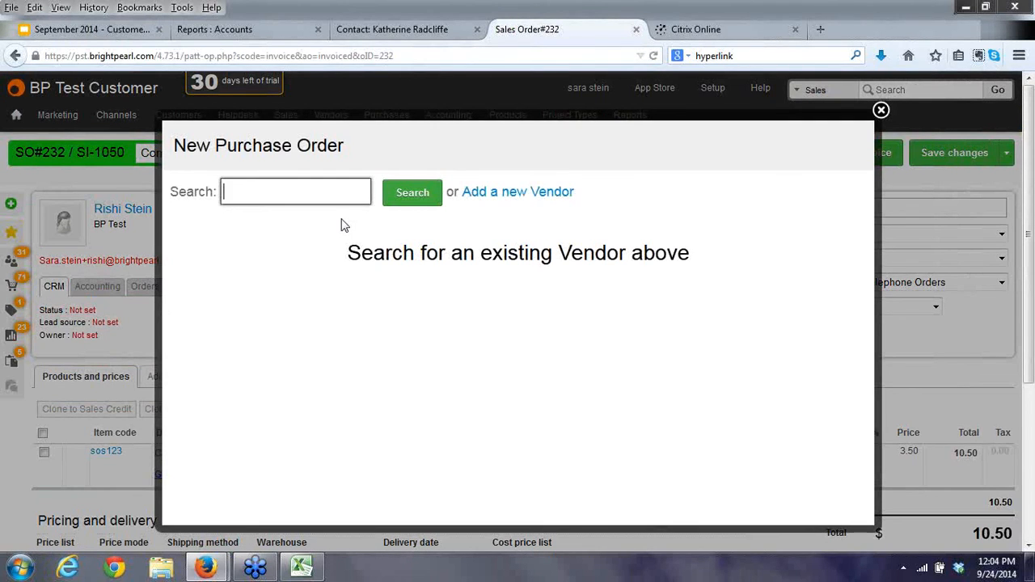
pyautogui.write('test')
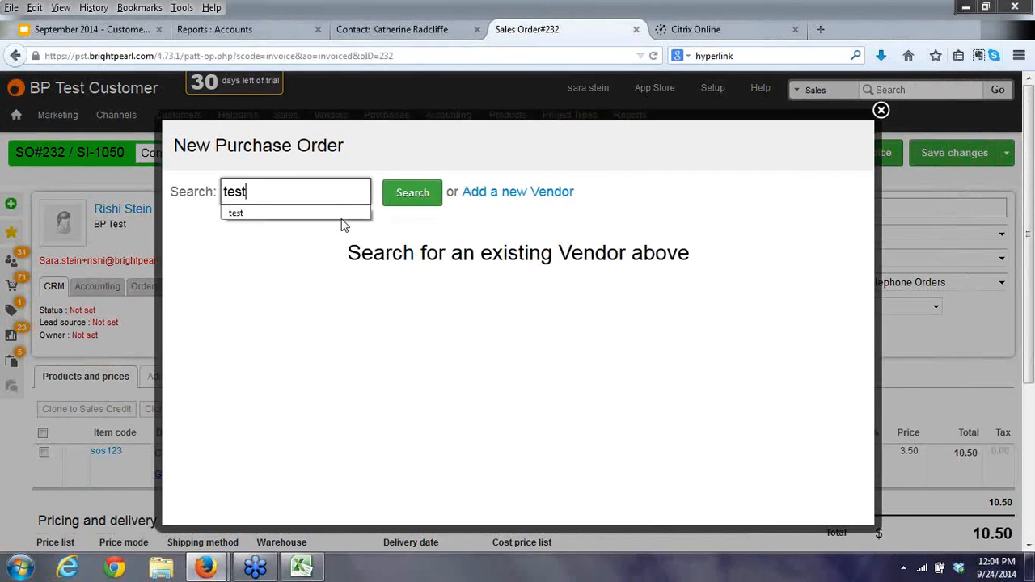
pyautogui.click(402, 199)
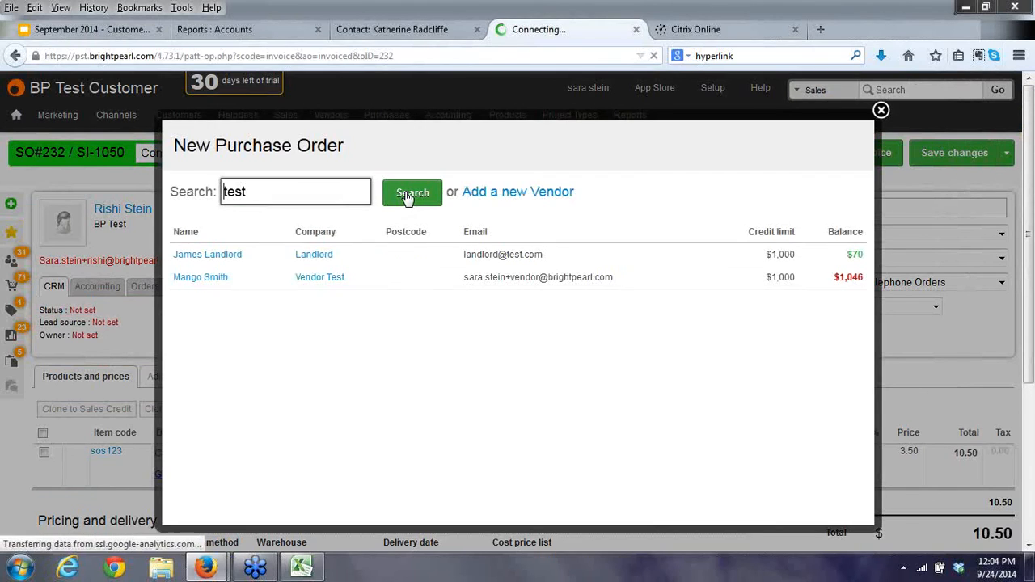
pyautogui.click(198, 280)
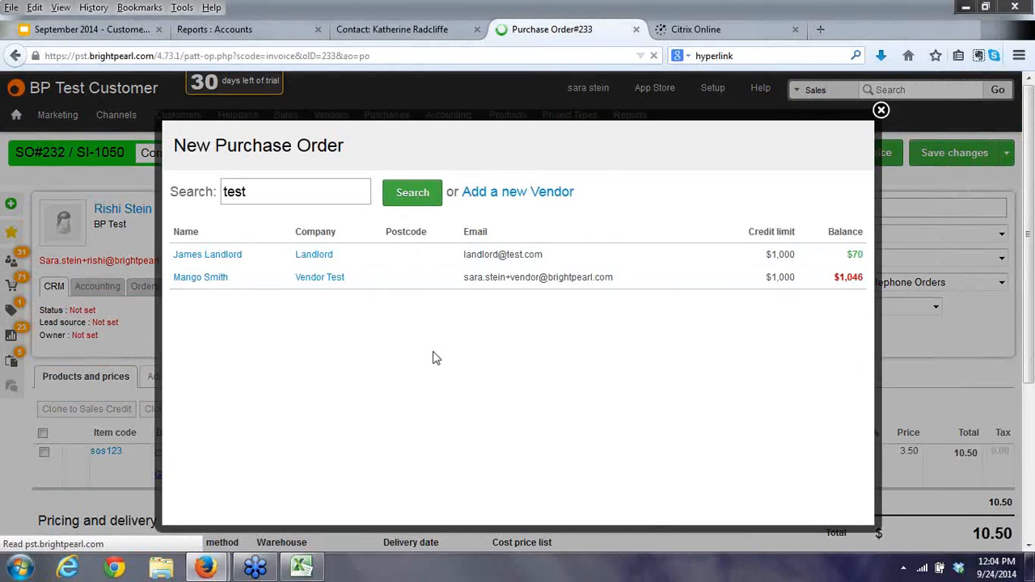
pyautogui.write('cho')
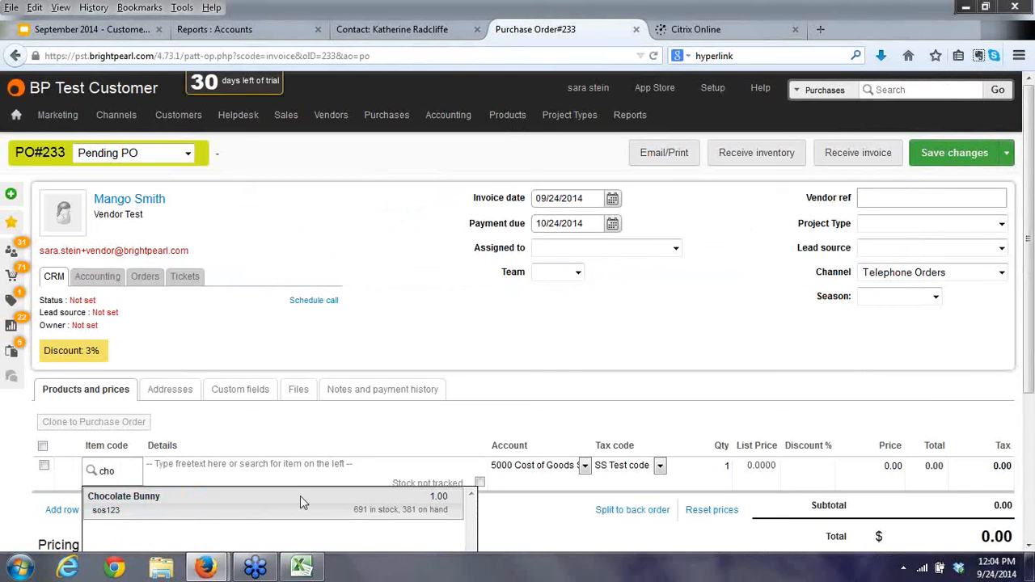
pyautogui.click(300, 496)
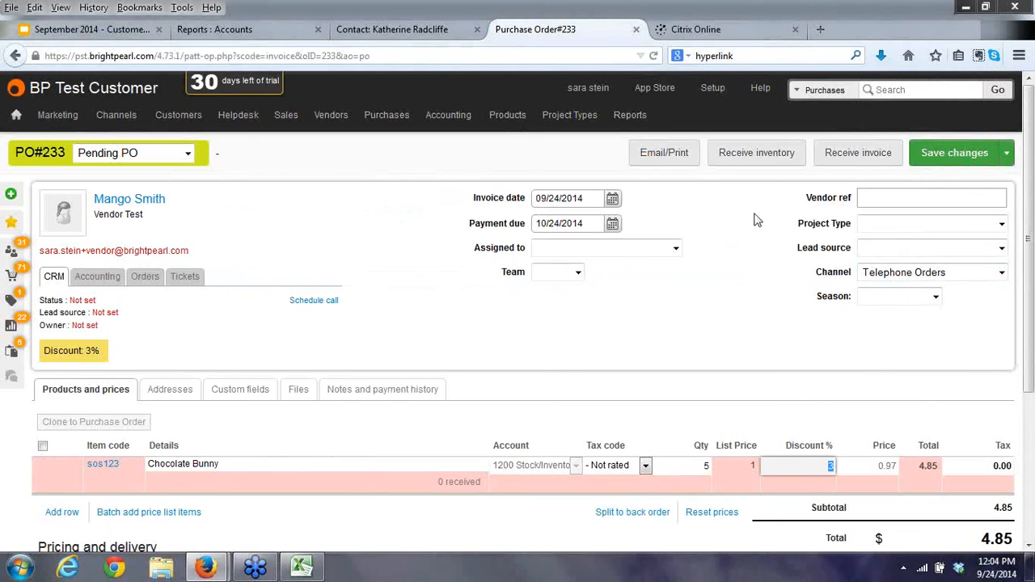
pyautogui.click(949, 160)
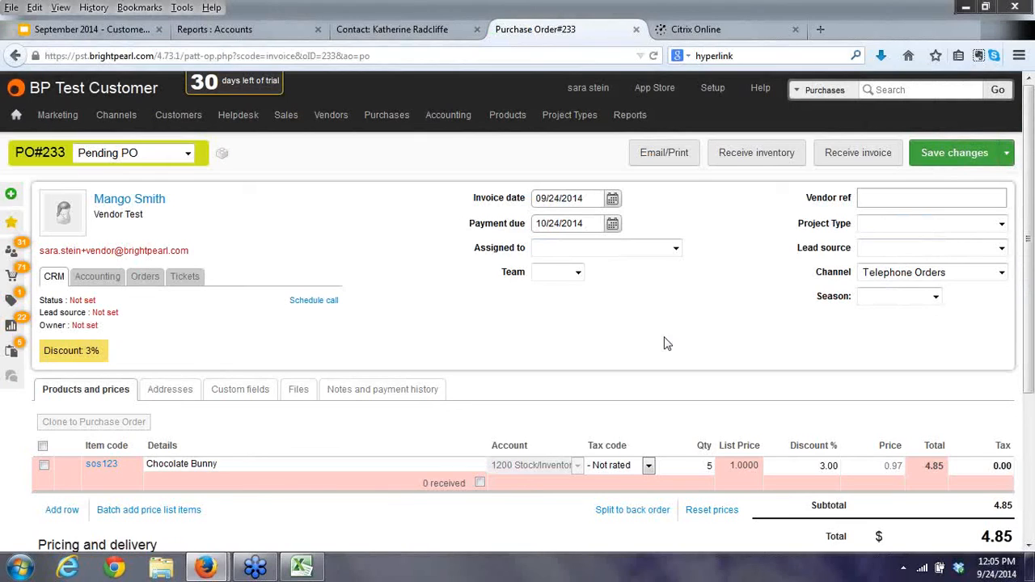
pyautogui.click(386, 31)
# Open the General ledger report, then return to PO 233 and scroll to its payment area.
pyautogui.moveTo(614, 123)
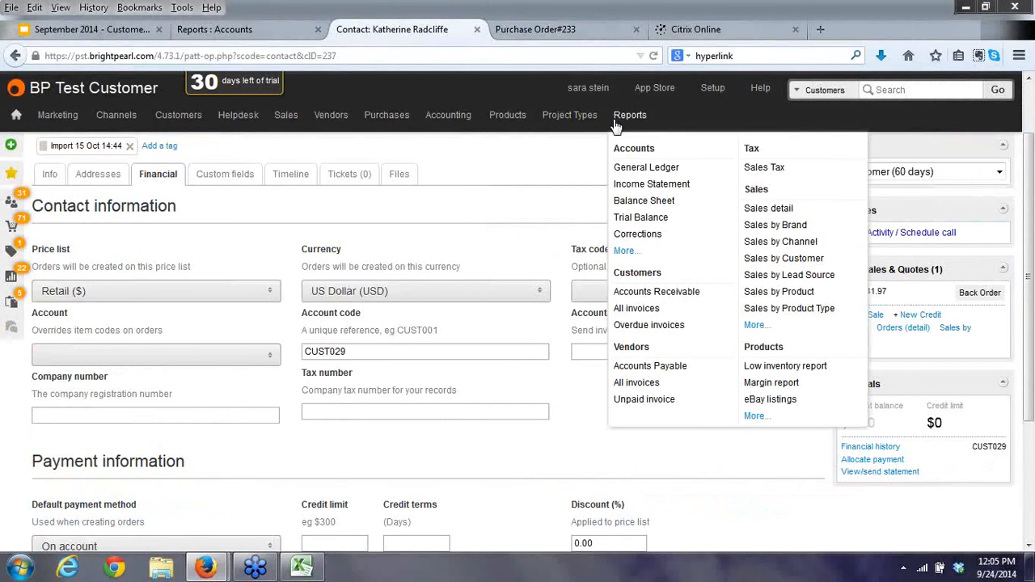
pyautogui.click(627, 167)
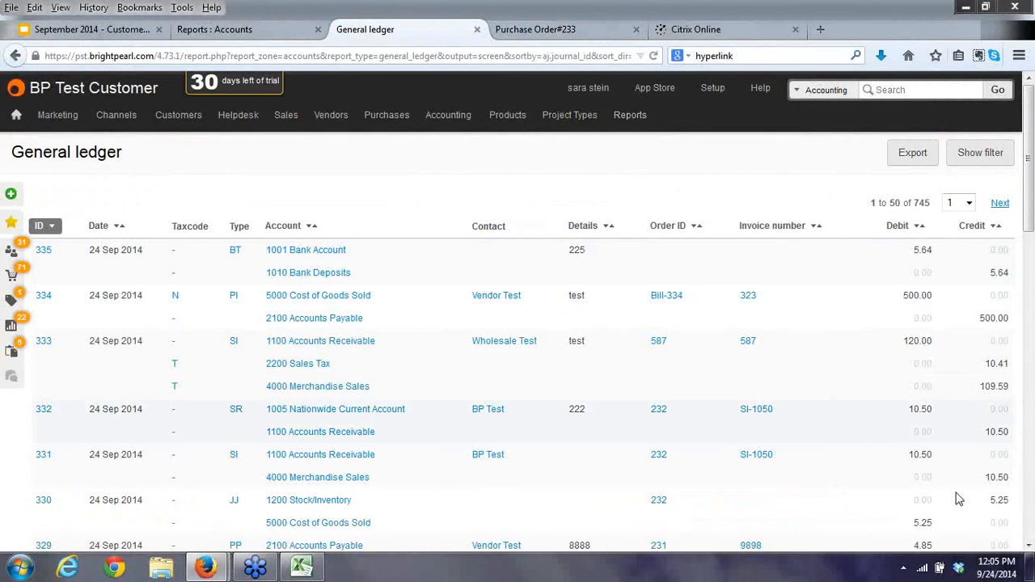
pyautogui.hotkey('ctrl', 'Tab')
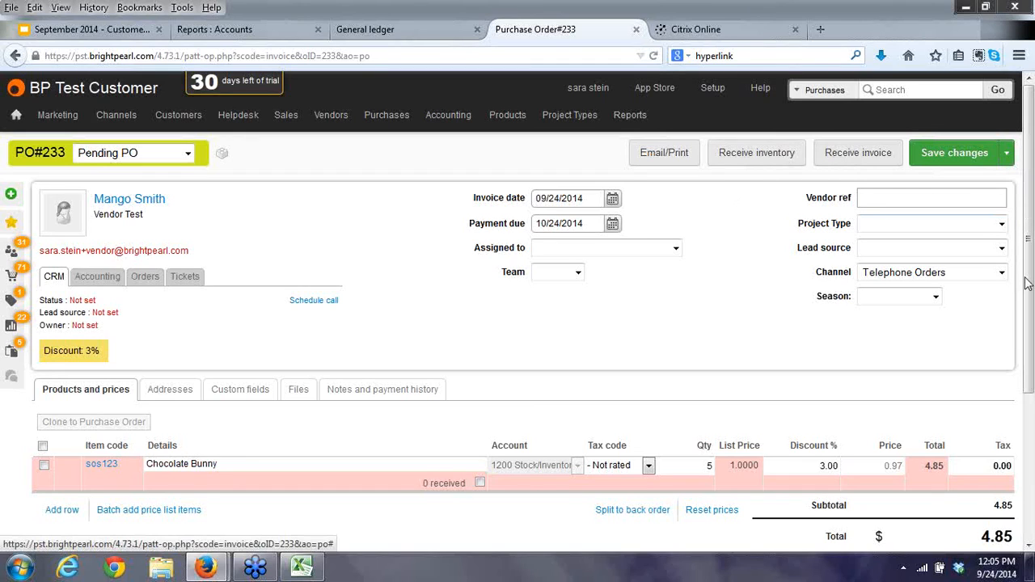
pyautogui.moveTo(1027, 283); pyautogui.dragTo(1030, 351)
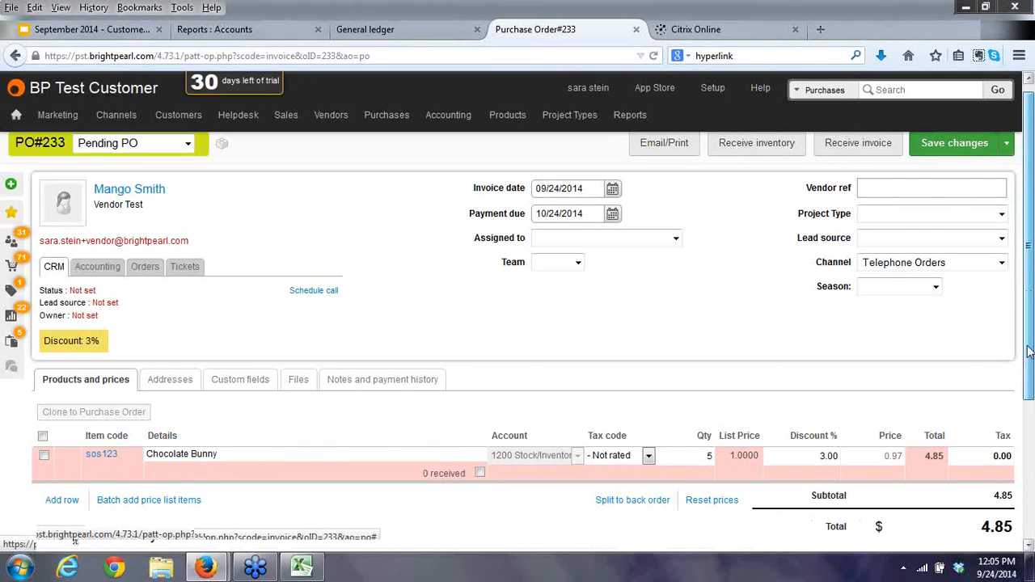
pyautogui.scroll(-3, 855, 503)
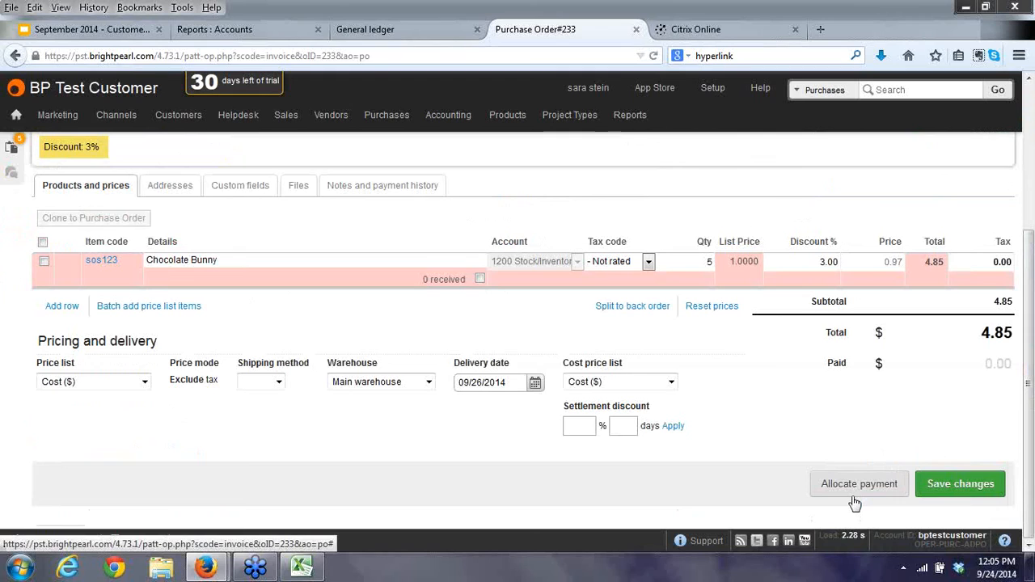
# Allocate a 4.85 payment from 1001 Bank Account, reference 667, to PO 233 and verify it in the ledger.
pyautogui.click(853, 495)
pyautogui.click(310, 212)
pyautogui.click(319, 238)
pyautogui.click(317, 262)
pyautogui.write('667')
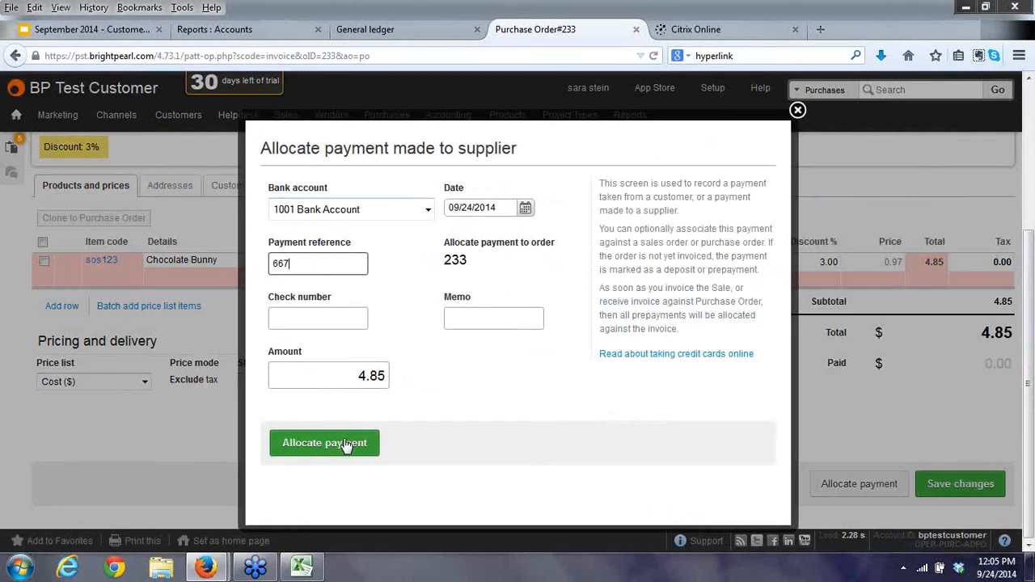
pyautogui.click(346, 445)
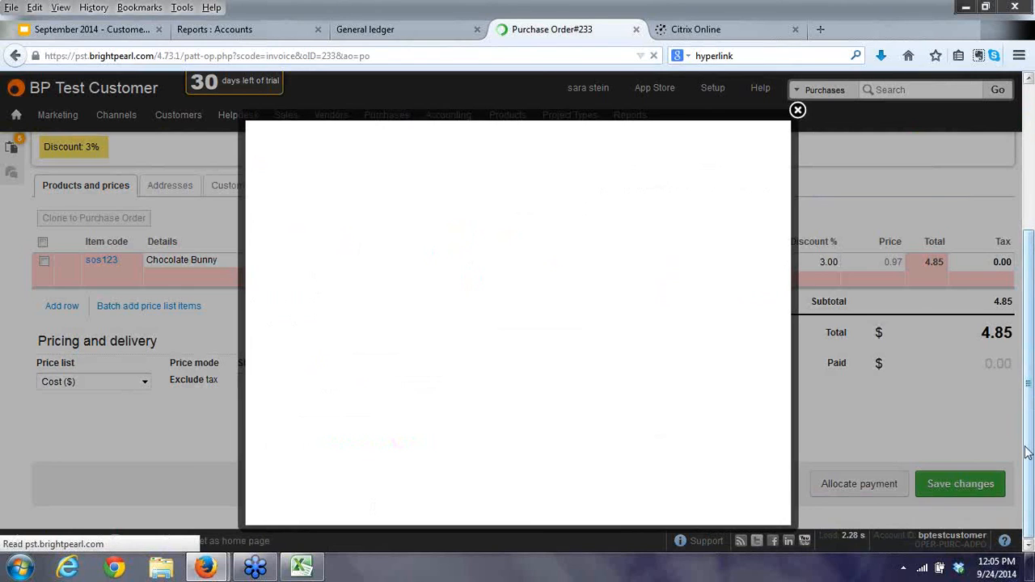
pyautogui.click(371, 33)
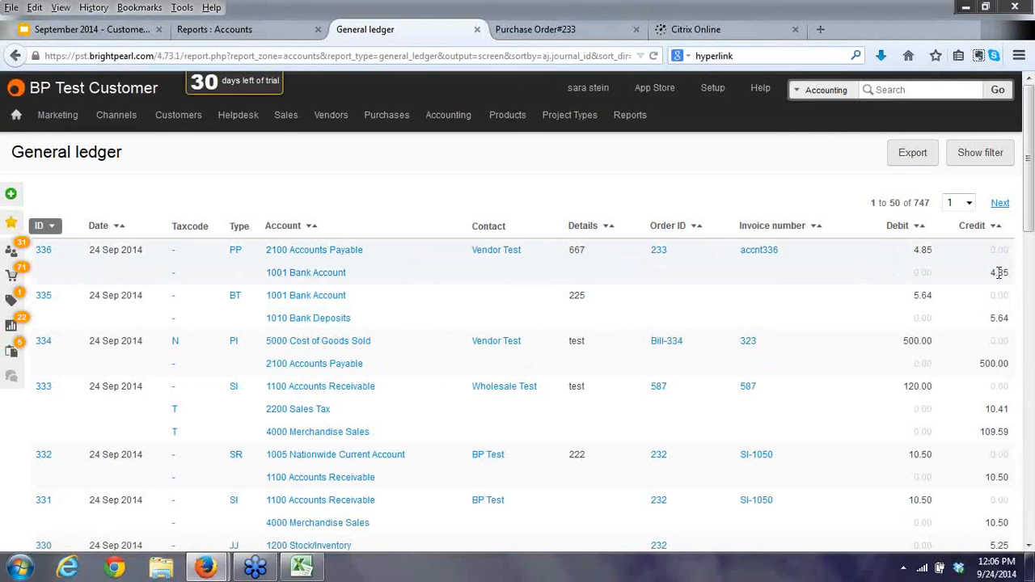
pyautogui.click(525, 33)
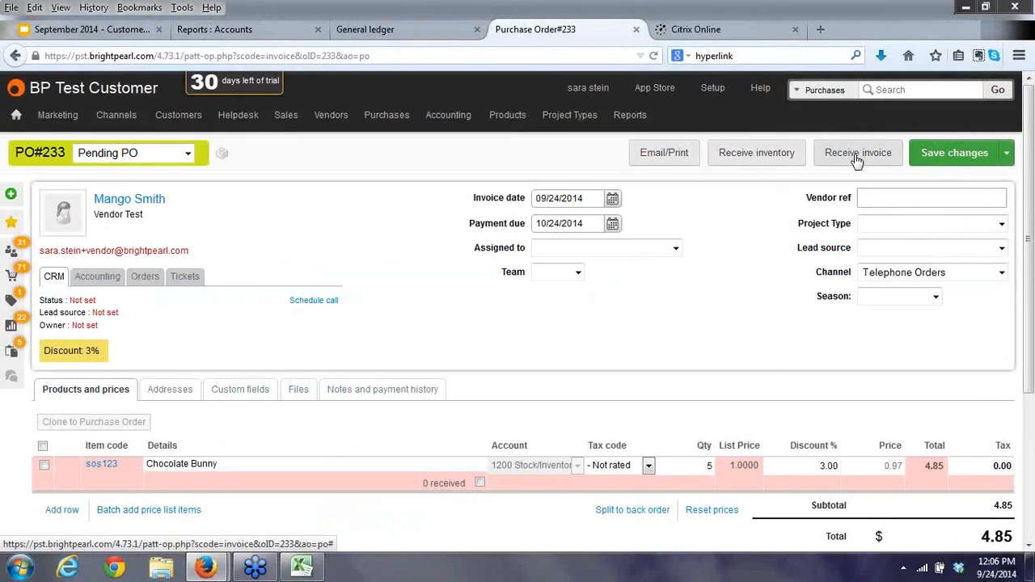
# Create a sales order for the BP Test customer with 7 Chocolate Bunny at the 3.00 volume price and save it.
pyautogui.moveTo(284, 121)
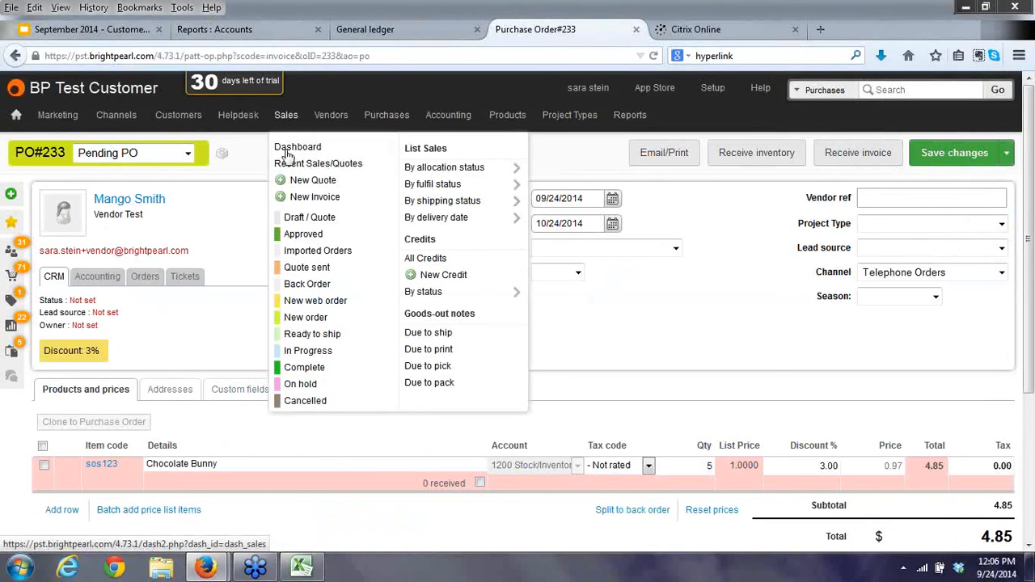
pyautogui.click(315, 196)
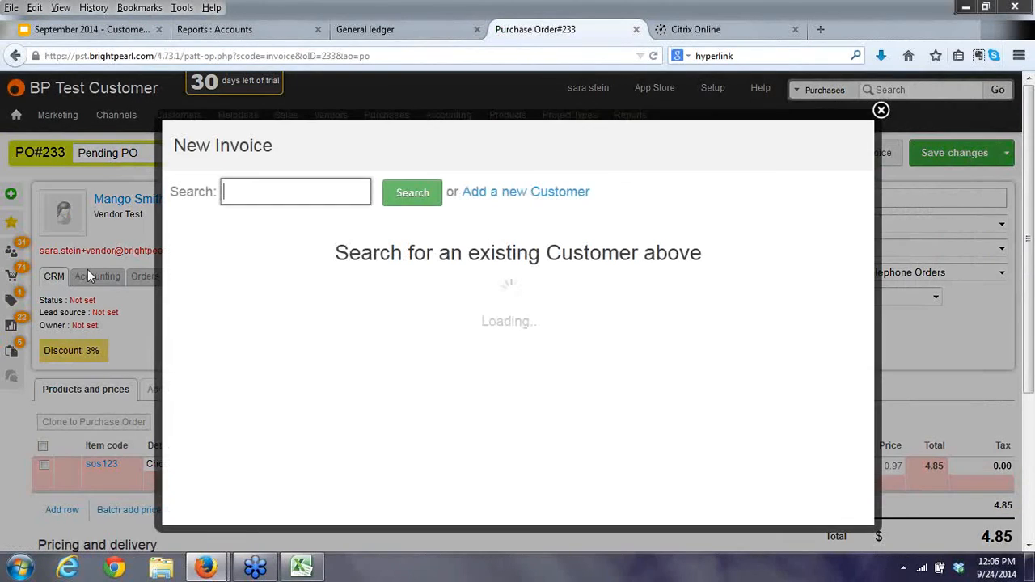
pyautogui.write('tes')
pyautogui.write('t')
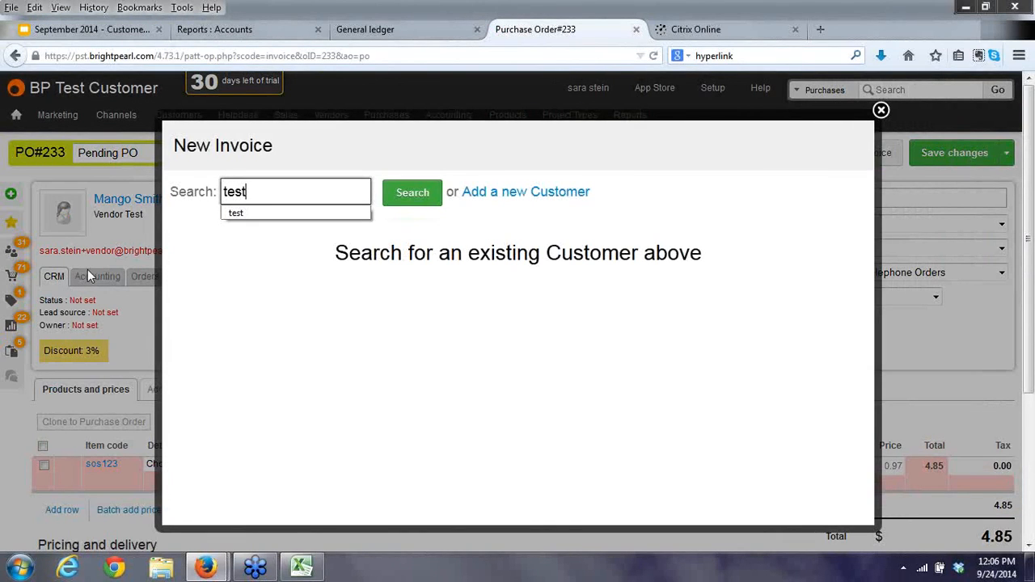
pyautogui.click(417, 198)
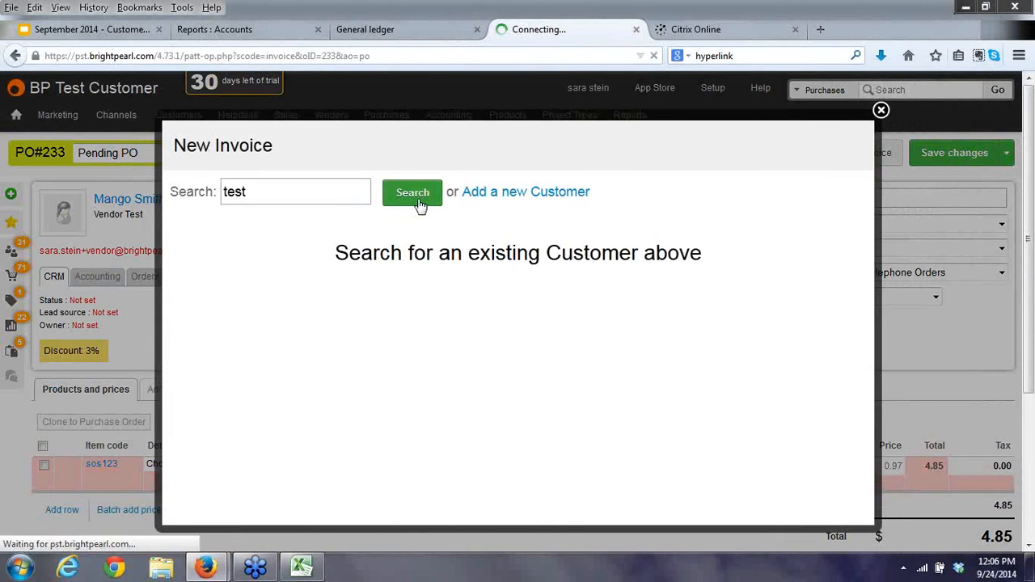
pyautogui.click(185, 325)
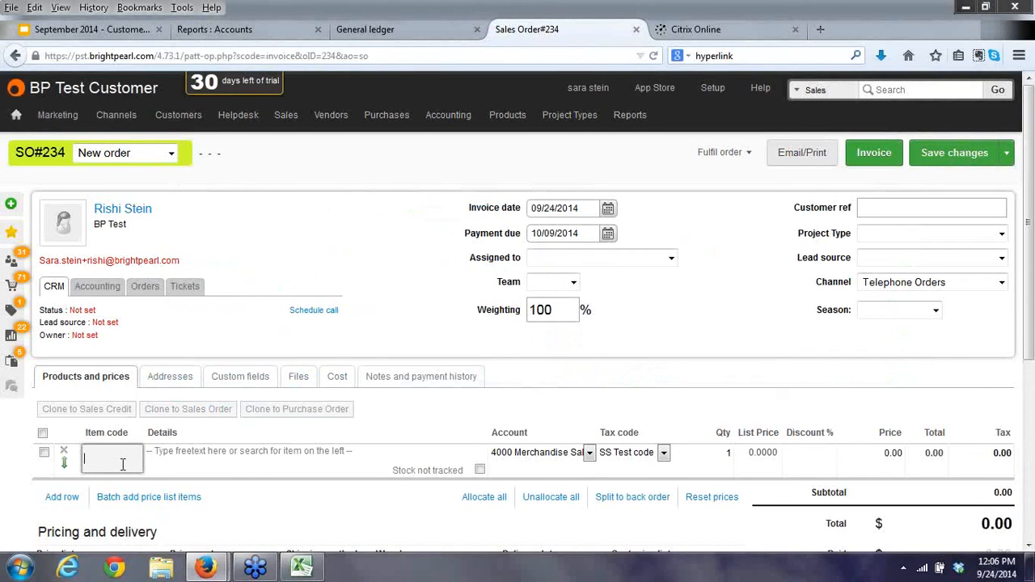
pyautogui.write('choc')
pyautogui.click(121, 485)
pyautogui.click(700, 449)
pyautogui.write('7')
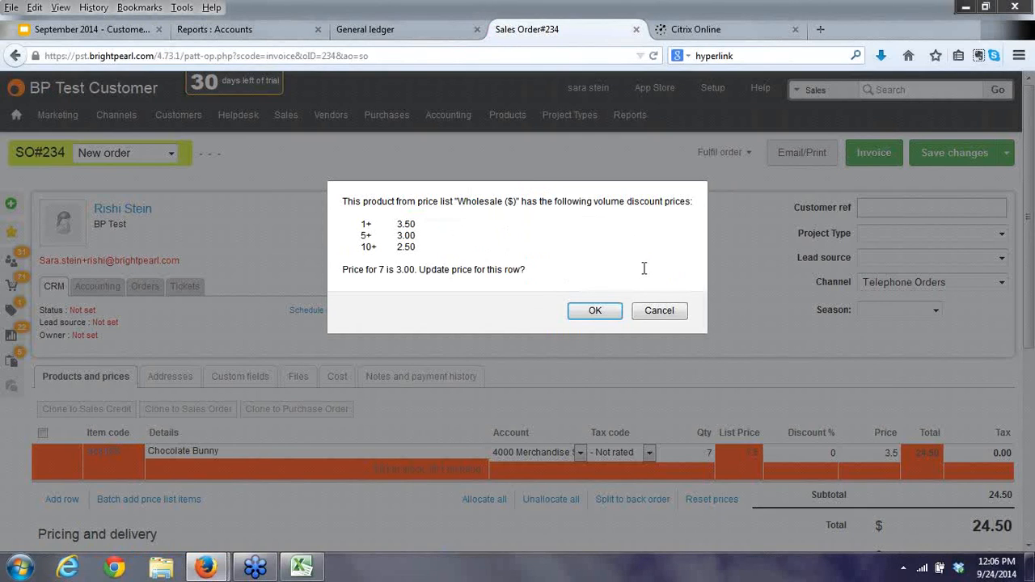
pyautogui.click(594, 312)
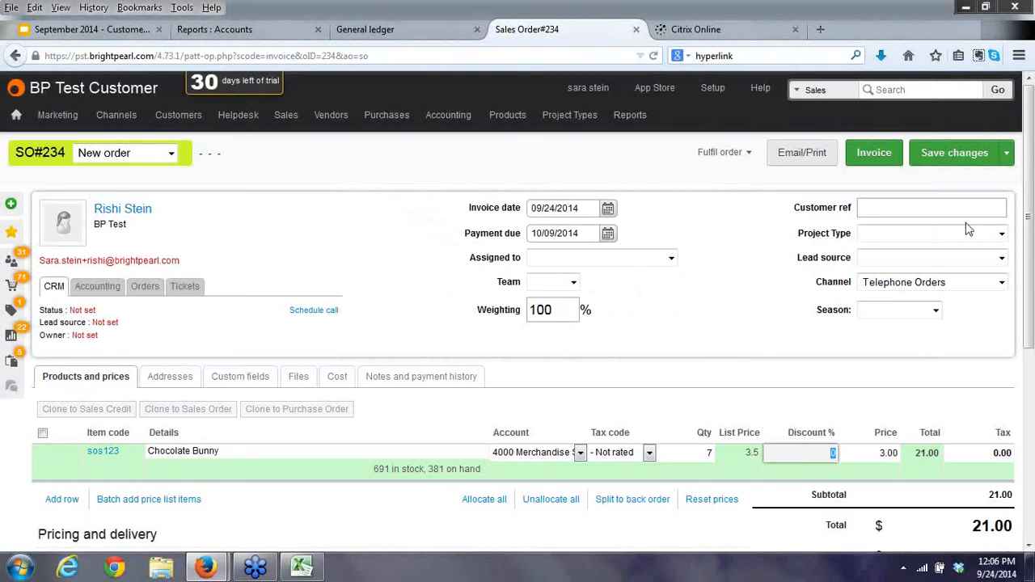
pyautogui.click(954, 153)
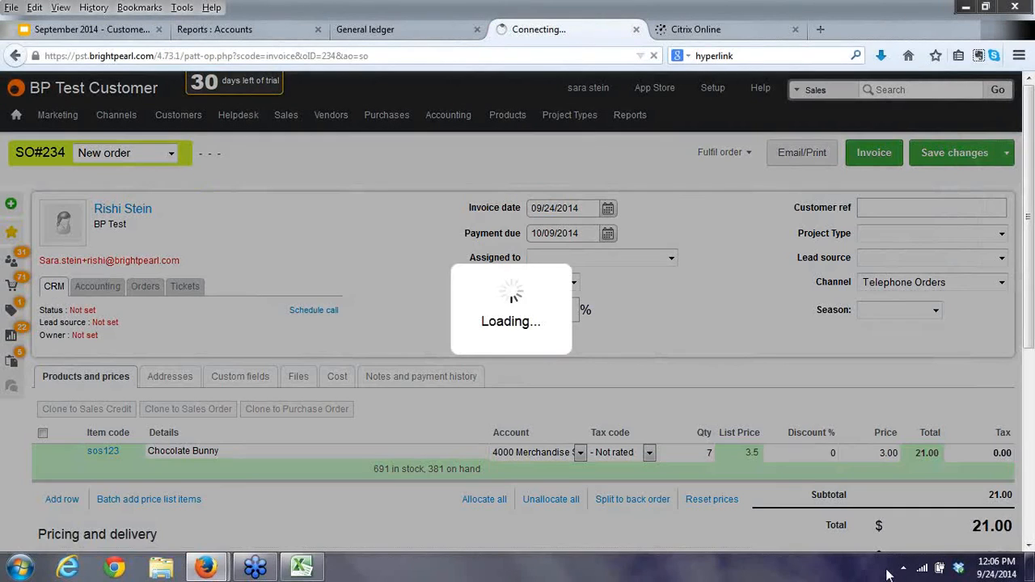
# Check the general ledger, then view order 234's fulfilment options and scroll to Take payment.
pyautogui.click(377, 33)
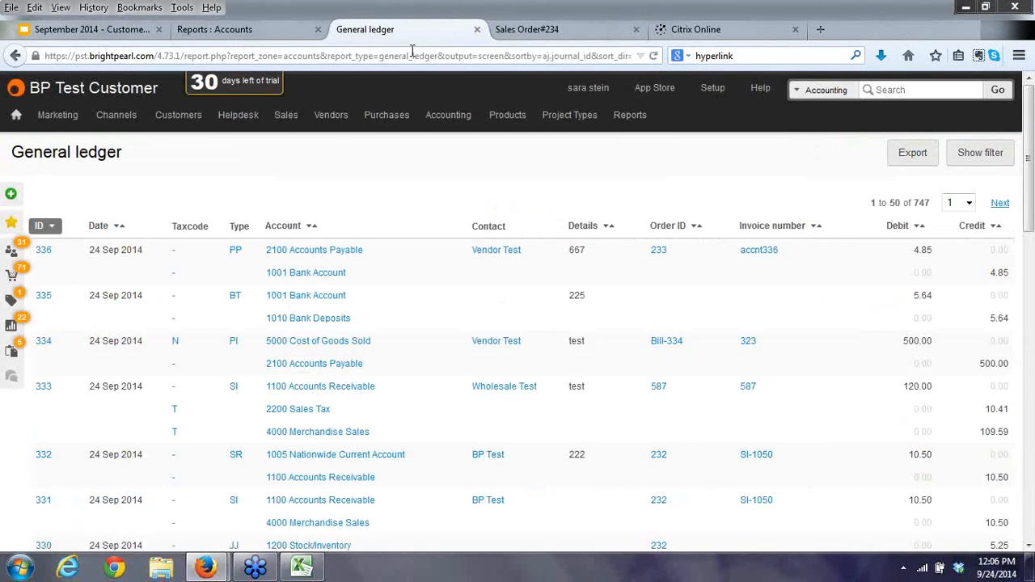
pyautogui.click(511, 36)
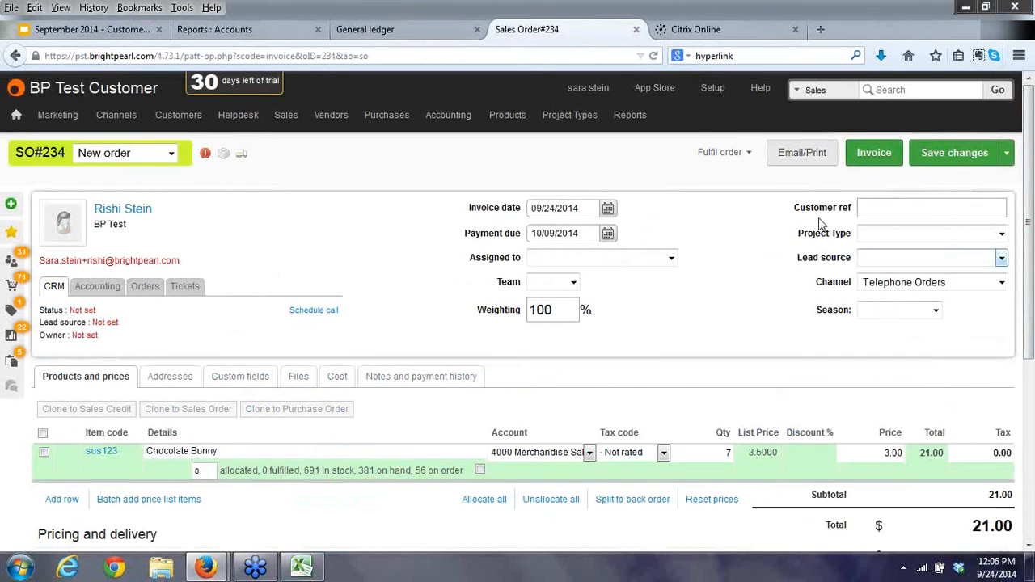
pyautogui.click(742, 153)
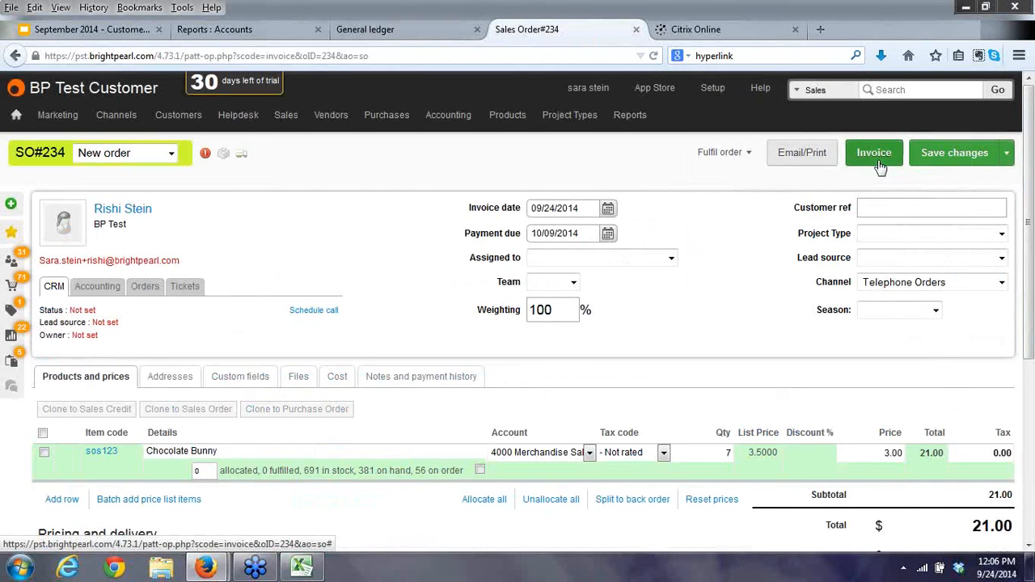
pyautogui.scroll(-1, 1032, 422)
pyautogui.scroll(-3, 1032, 423)
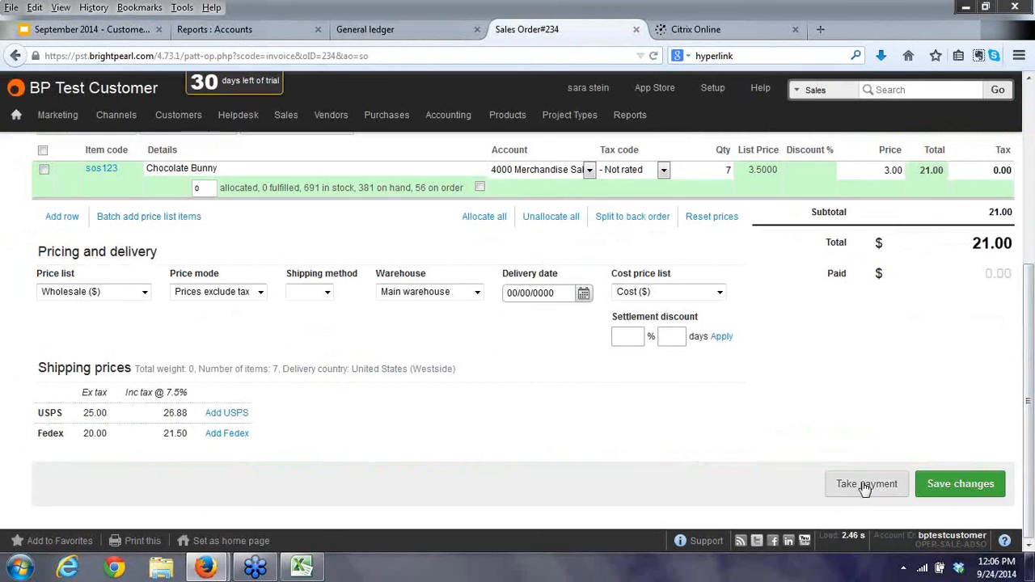
# Take a 21.00 payment into 1001 Bank Account for order 234, save, and verify it in the ledger.
pyautogui.click(863, 484)
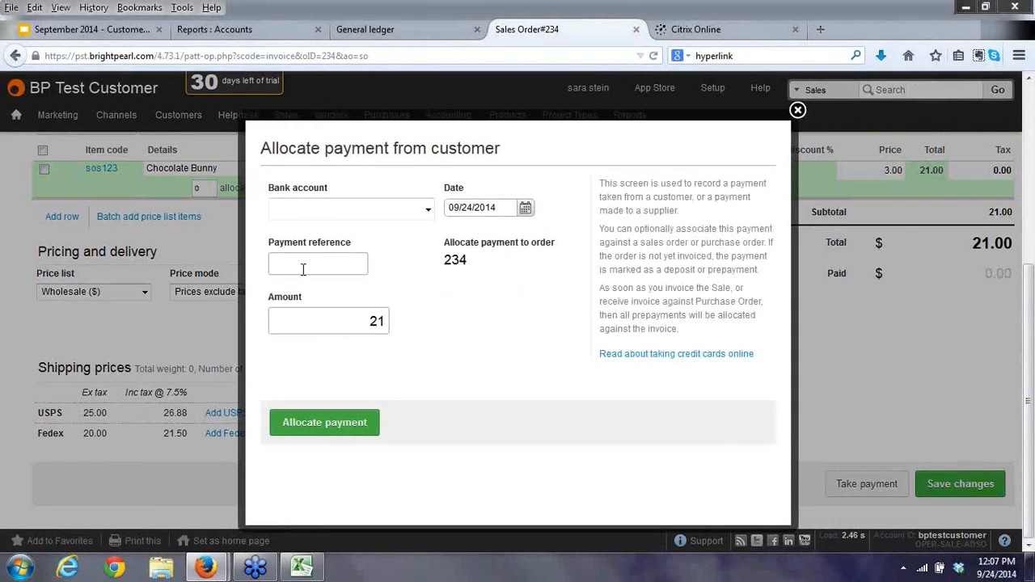
pyautogui.click(349, 210)
pyautogui.click(319, 241)
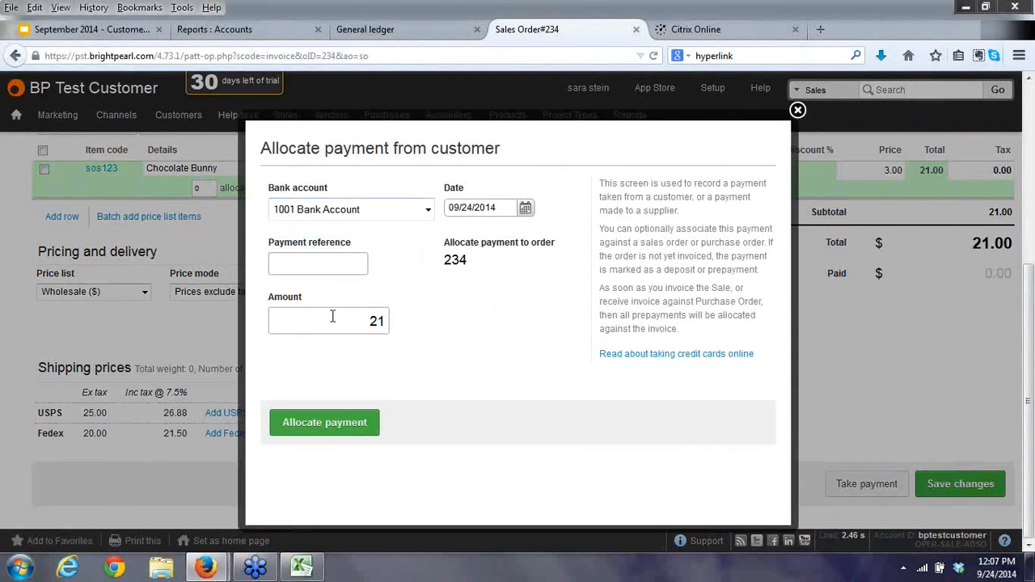
pyautogui.click(328, 431)
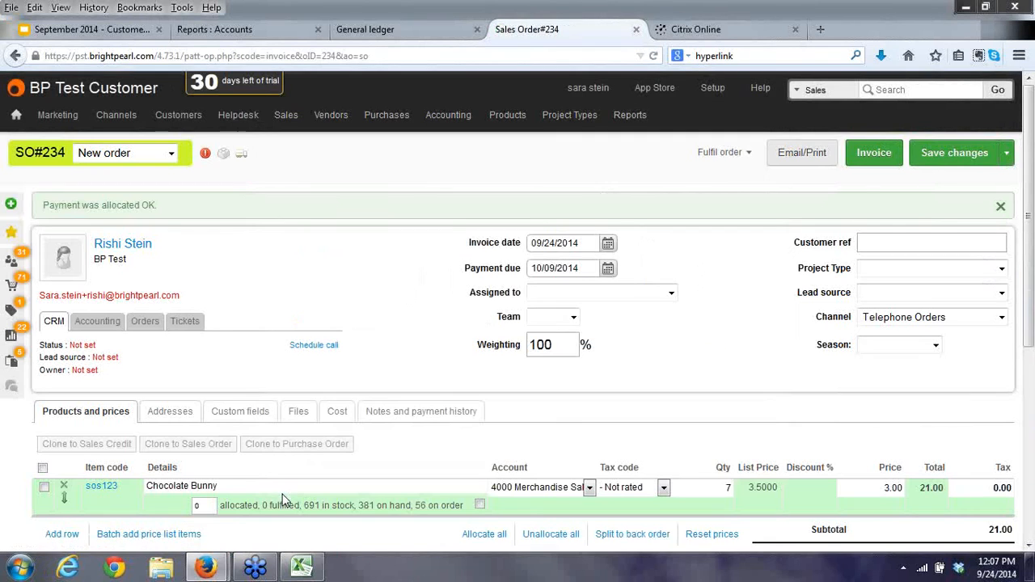
pyautogui.click(954, 155)
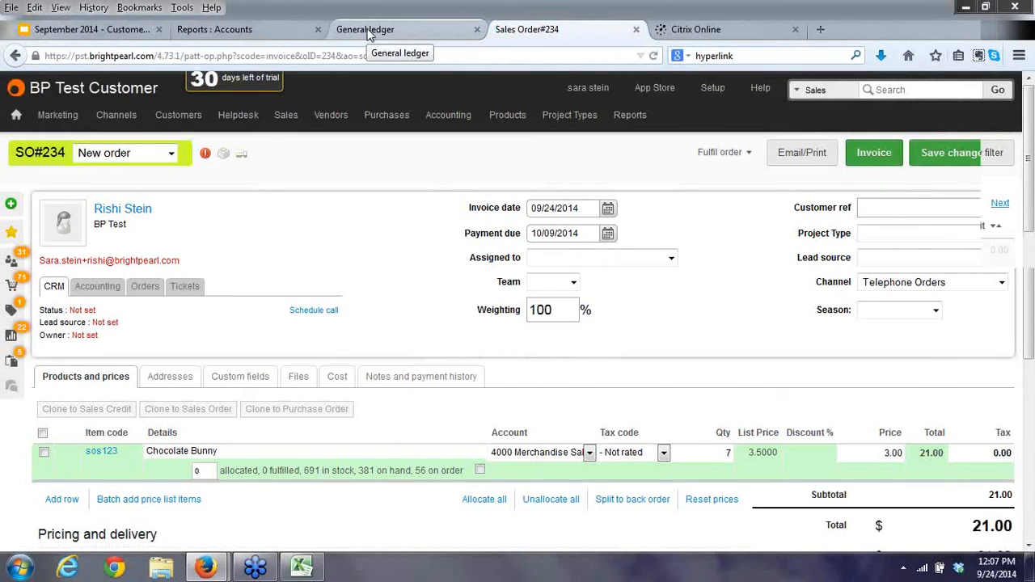
pyautogui.click(369, 31)
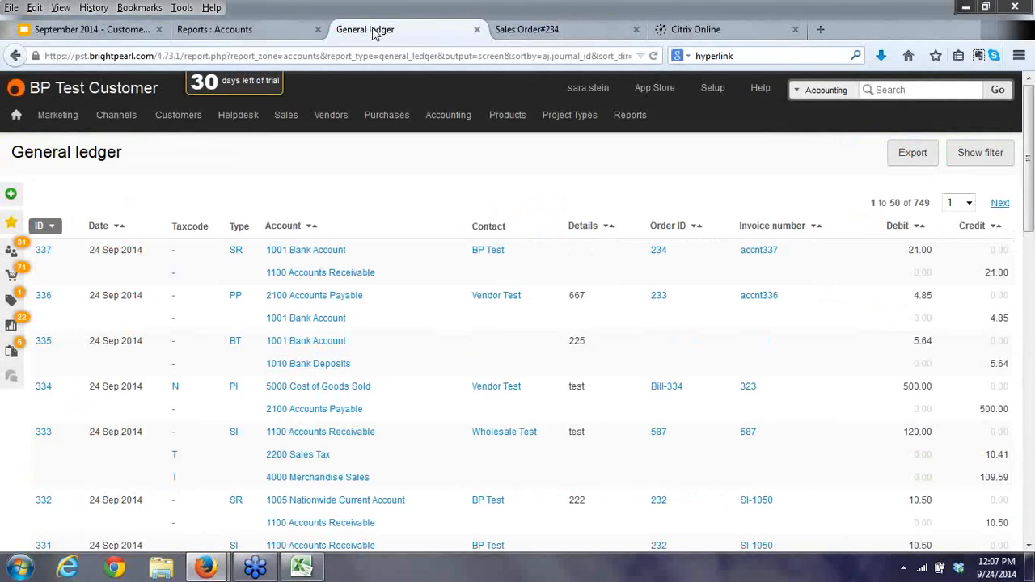
pyautogui.click(550, 29)
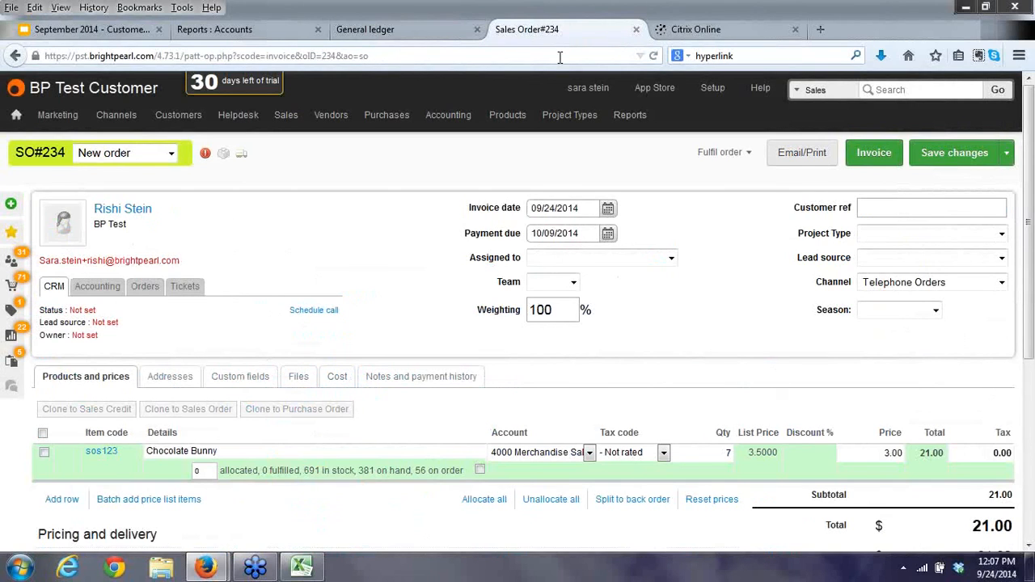
# Review fulfilment options, run the Inventory Audit Trail report (189 movements), then return to the Questions slide.
pyautogui.click(728, 152)
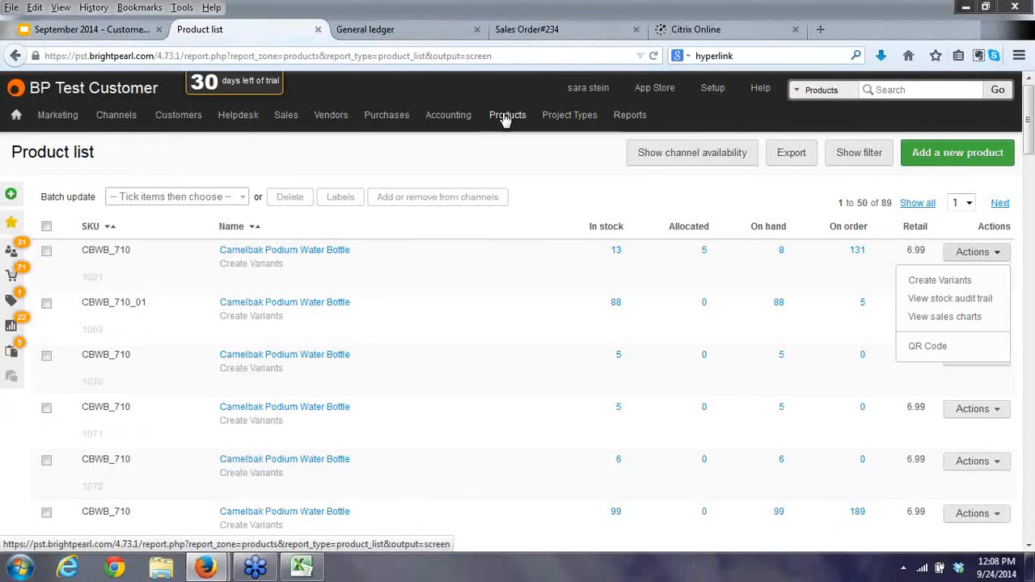
pyautogui.moveTo(507, 119)
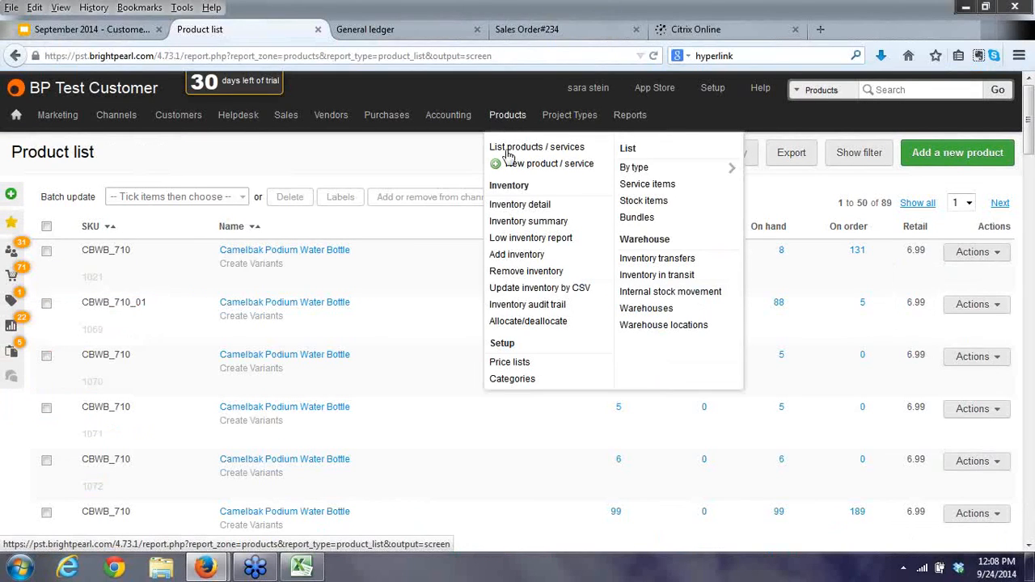
pyautogui.click(510, 312)
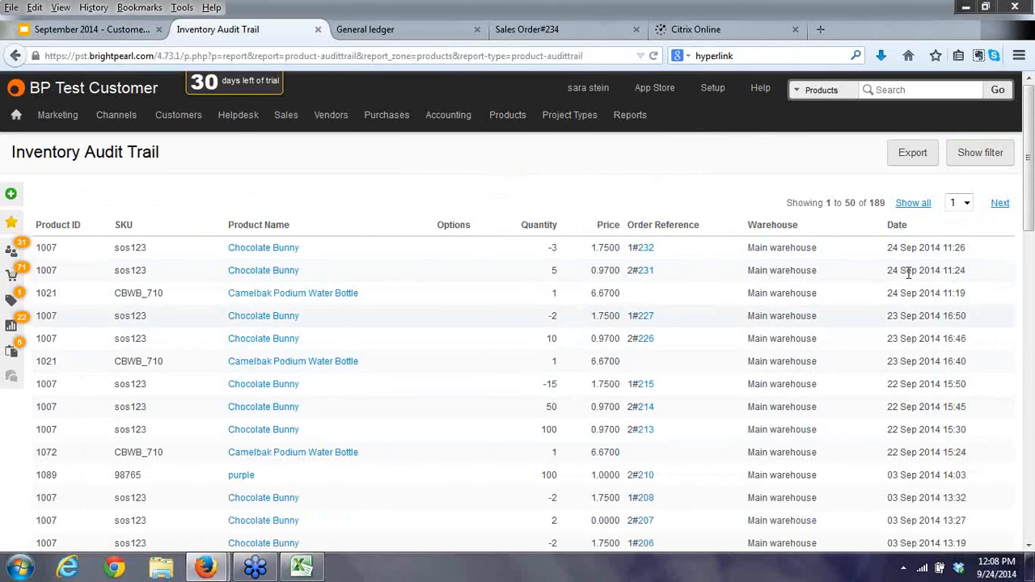
pyautogui.click(977, 147)
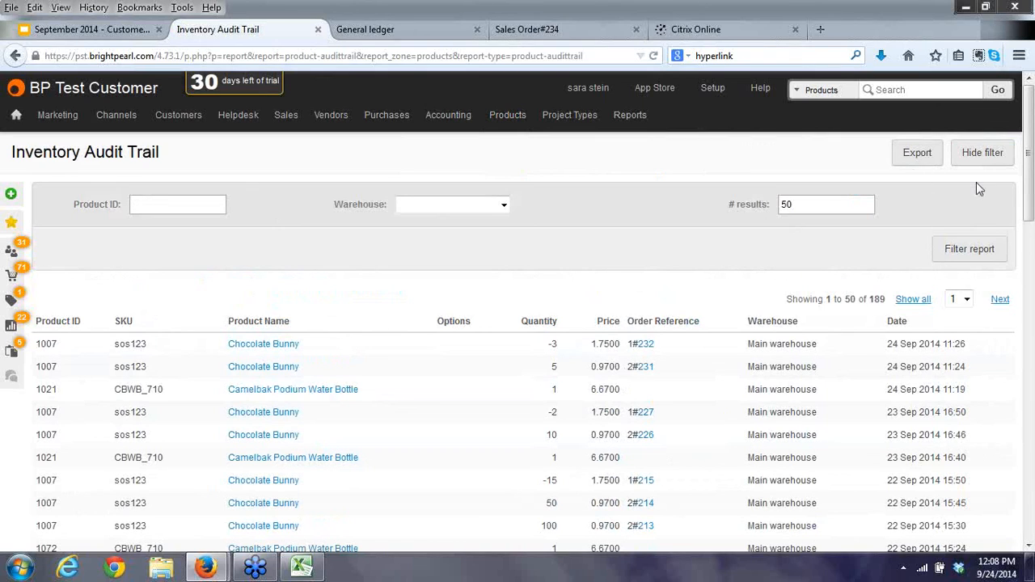
pyautogui.click(987, 258)
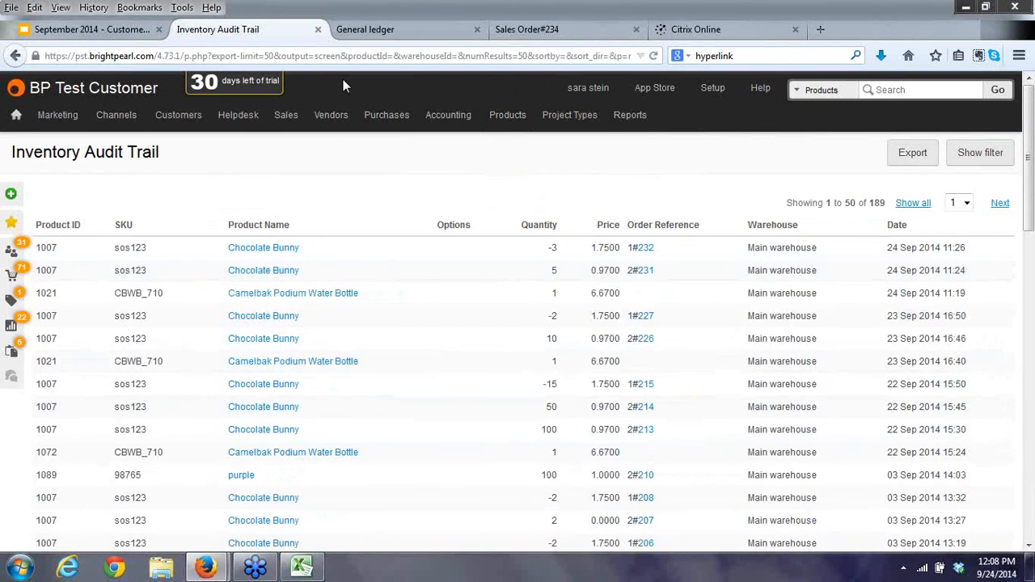
pyautogui.click(104, 37)
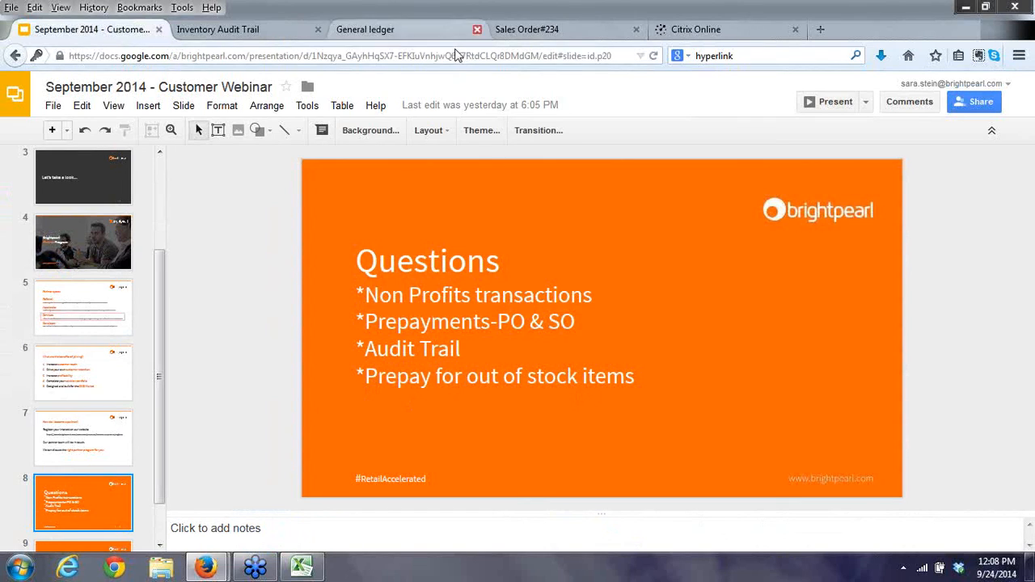
# Create sales order SO#235 as a new invoice for the BP Test customer, found by searching 'test'.
pyautogui.click(529, 31)
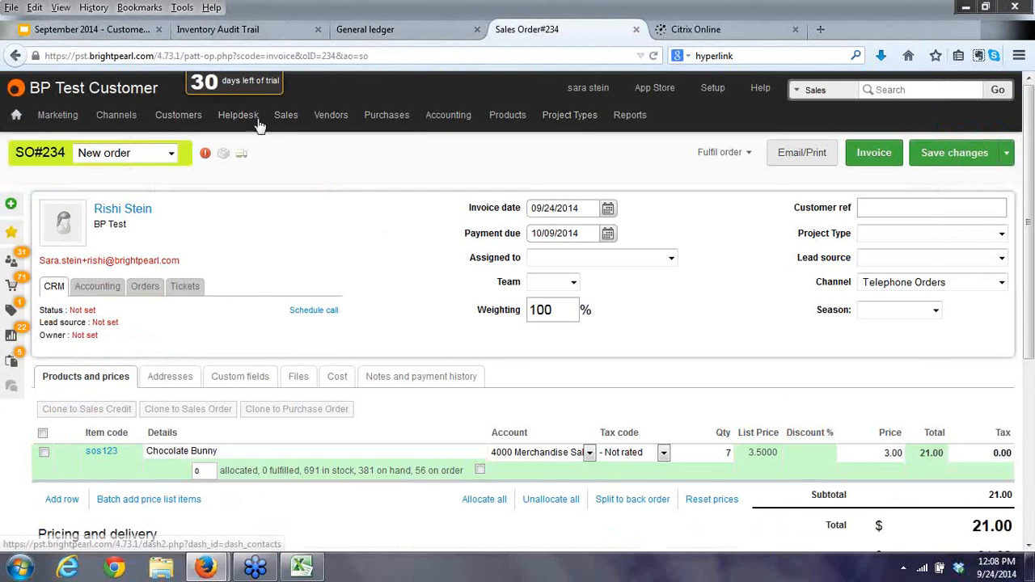
pyautogui.moveTo(285, 118)
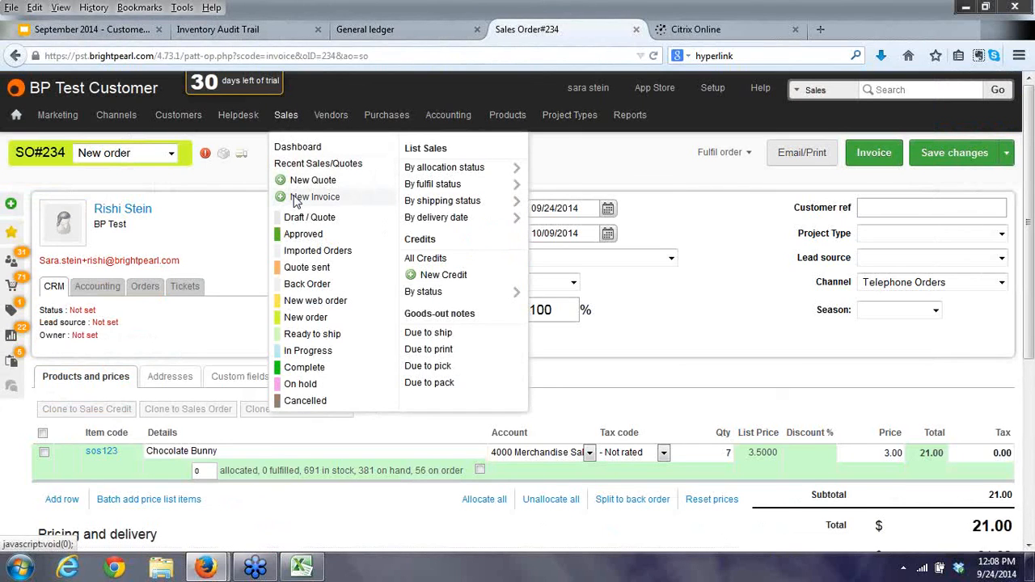
pyautogui.click(312, 197)
pyautogui.write('te')
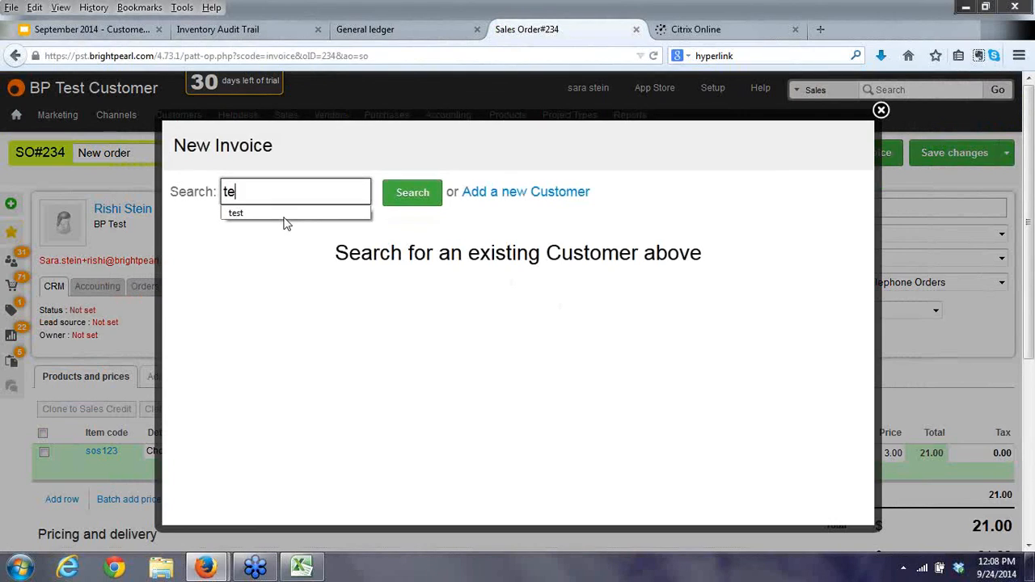
pyautogui.write('st')
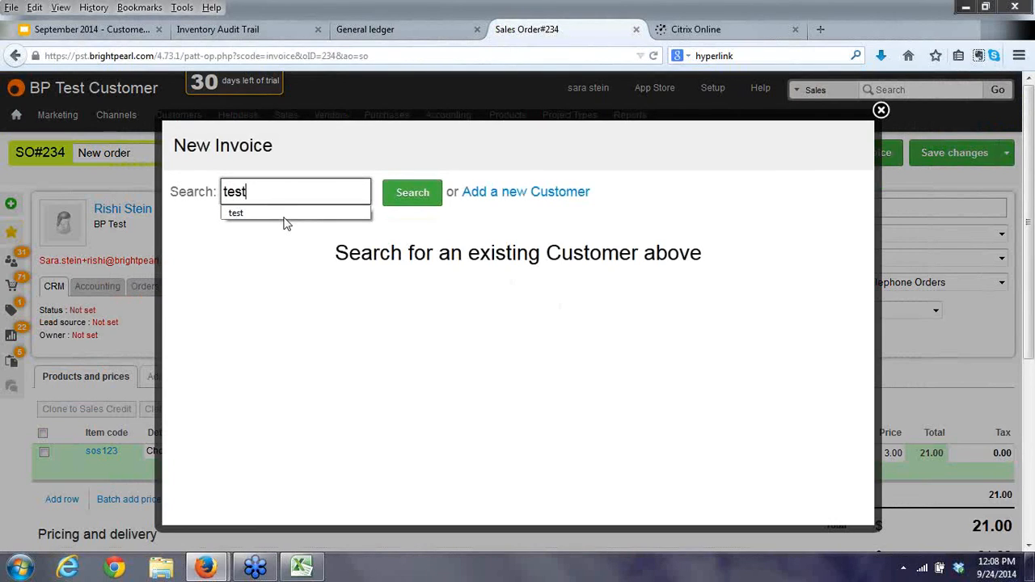
pyautogui.click(396, 197)
pyautogui.click(202, 325)
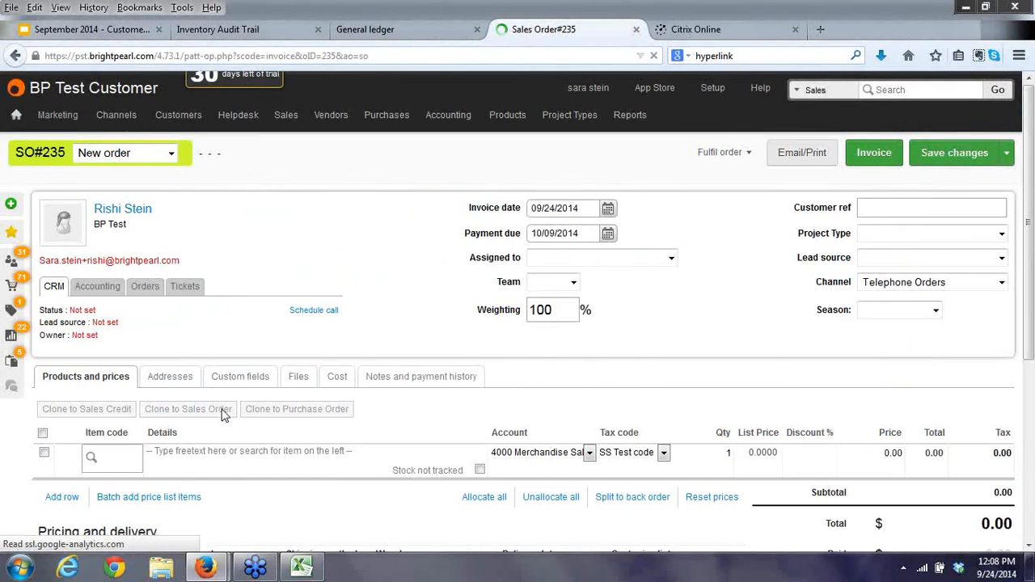
pyautogui.click(122, 455)
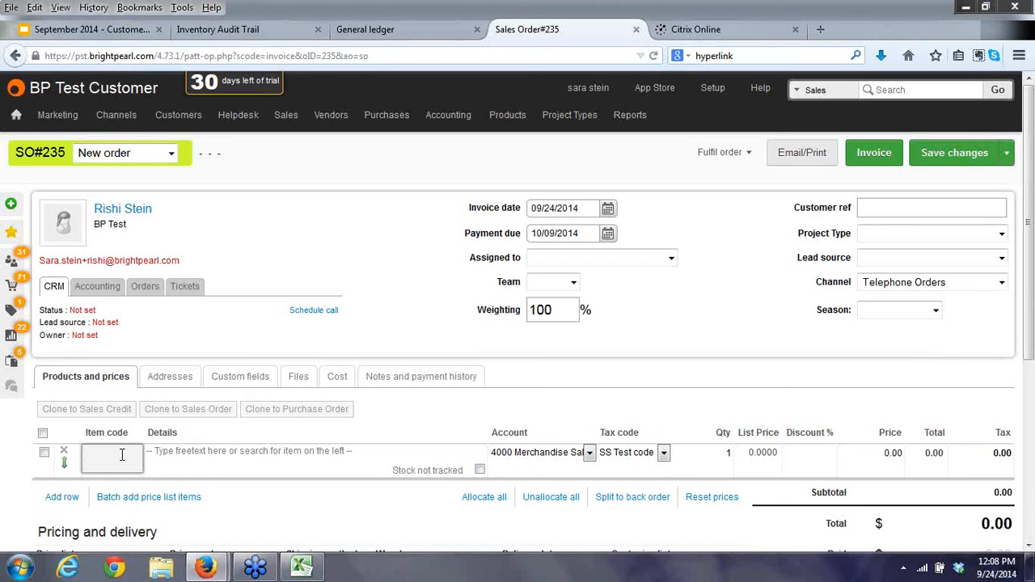
# Add the out-of-stock Handbags item to order 235 by searching 'hand'.
pyautogui.click(122, 455)
pyautogui.scroll(-5, 251, 432)
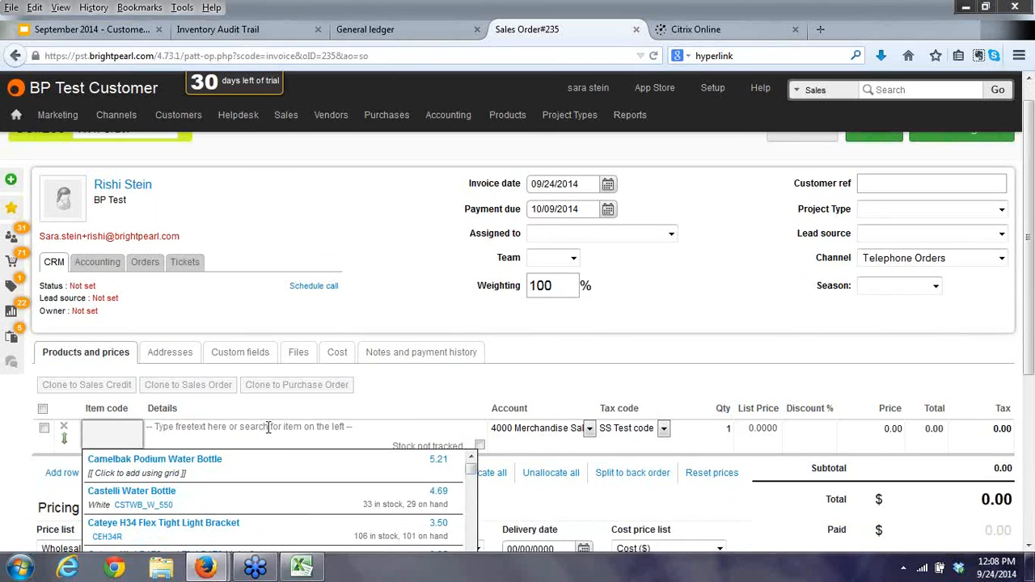
pyautogui.scroll(-10, 279, 465)
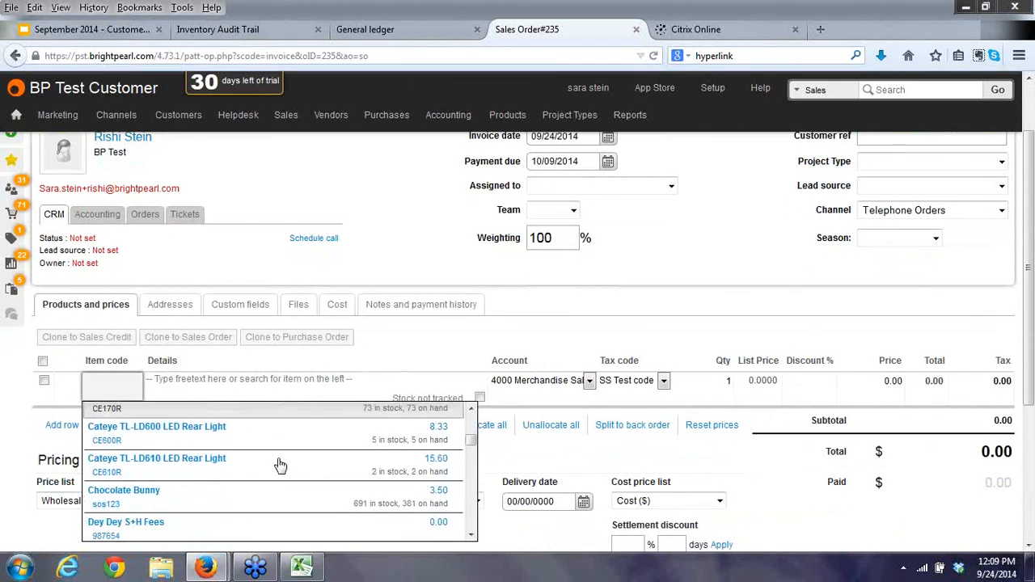
pyautogui.scroll(-5, 279, 465)
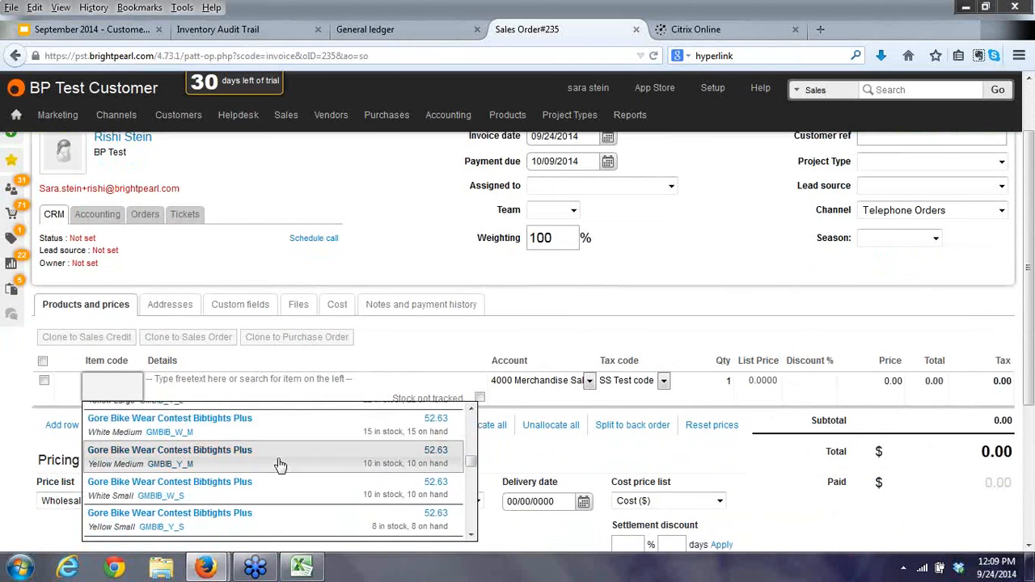
pyautogui.scroll(-2, 279, 464)
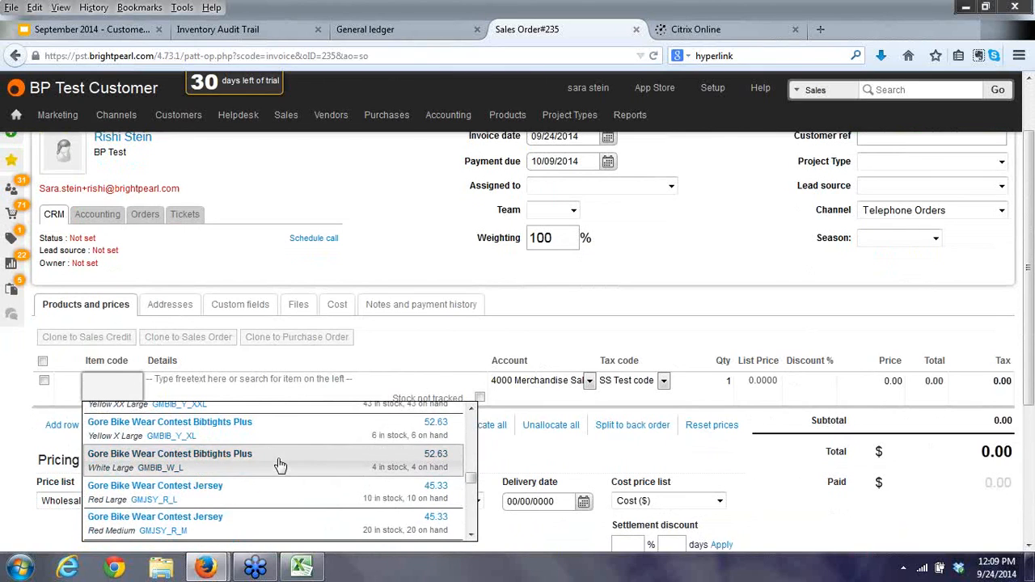
pyautogui.scroll(1, 279, 465)
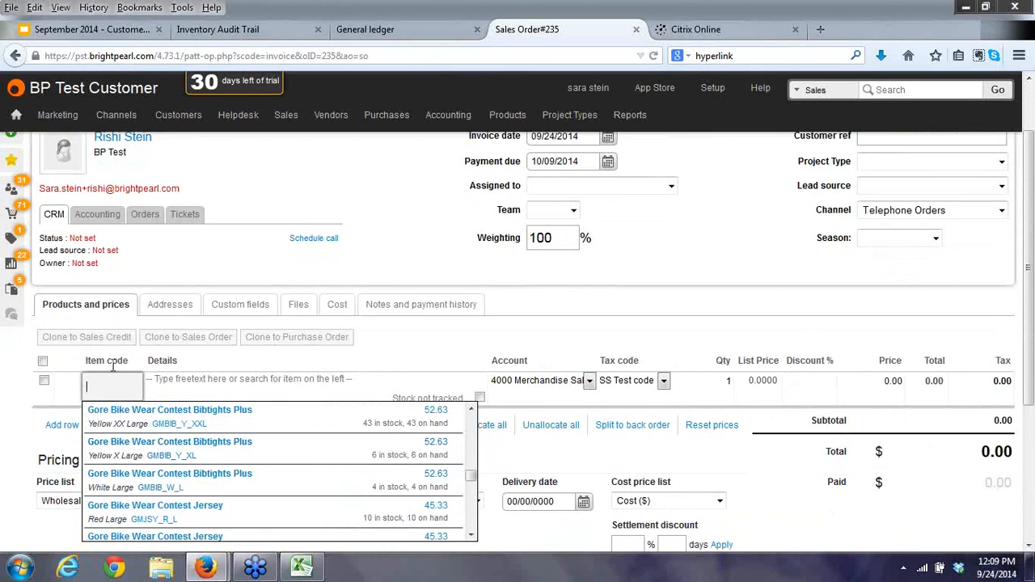
pyautogui.write('ha')
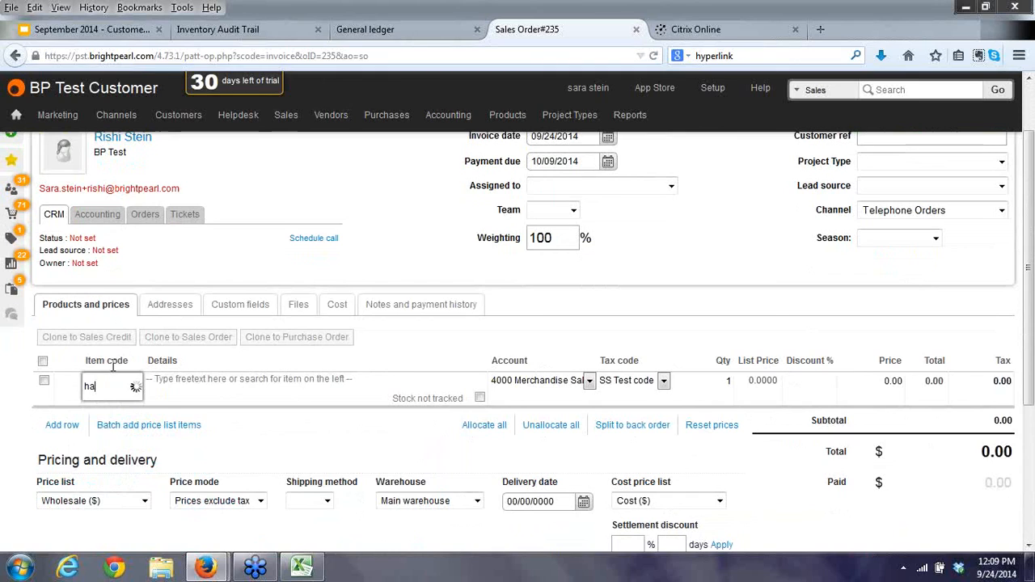
pyautogui.write('nd')
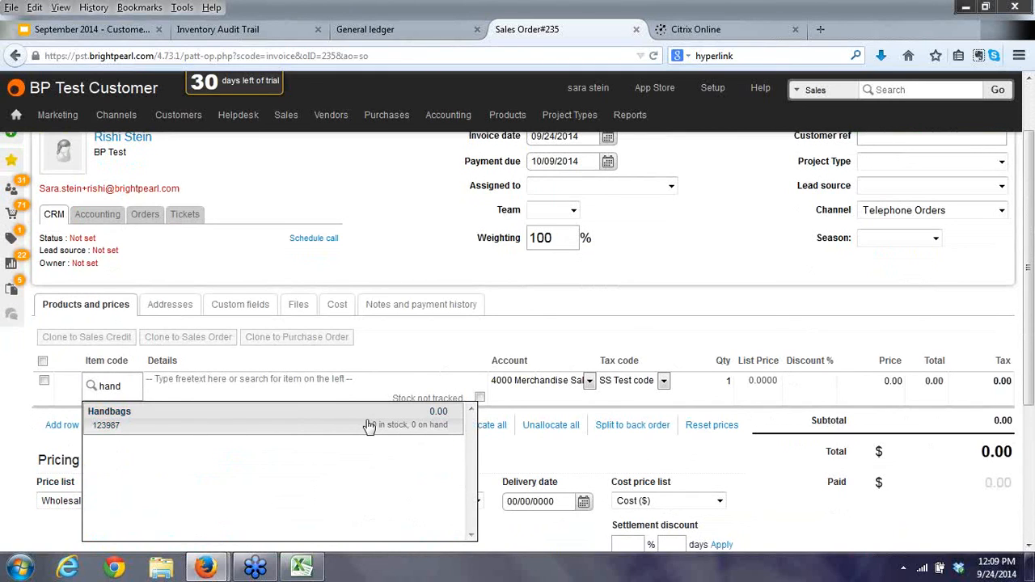
pyautogui.click(369, 426)
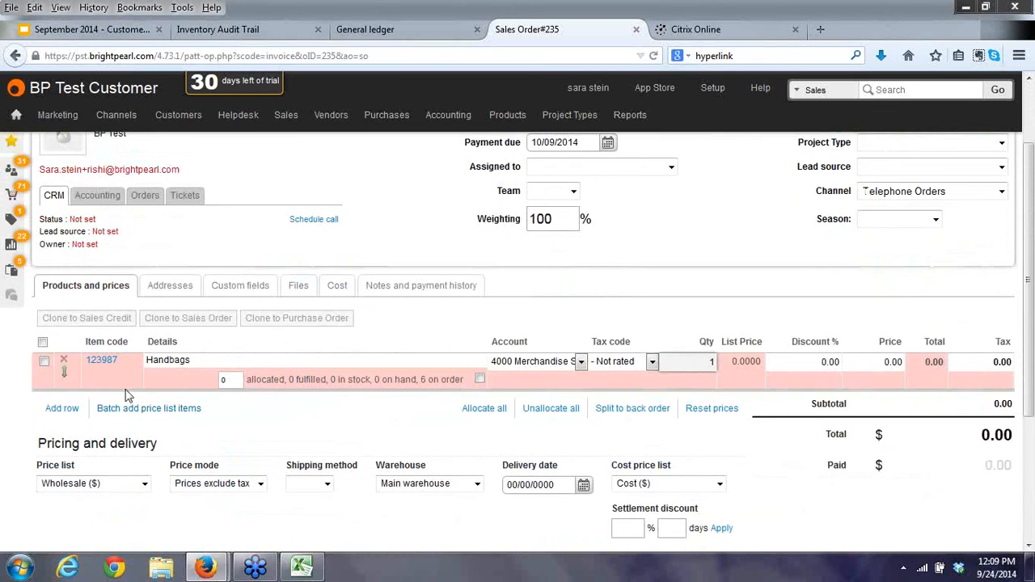
# Set the order's price list to Retail ($) and save the changes.
pyautogui.click(117, 493)
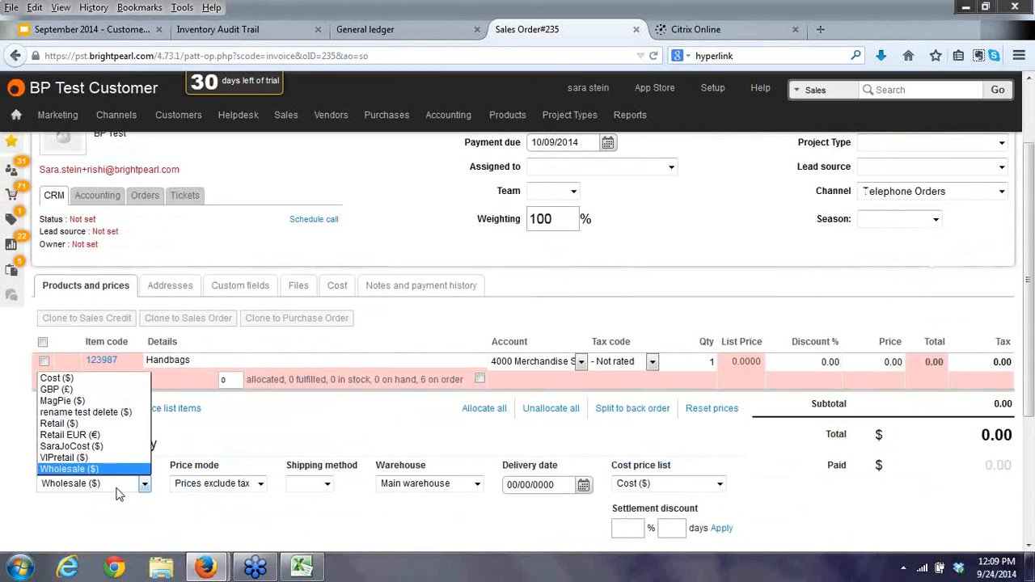
pyautogui.click(77, 423)
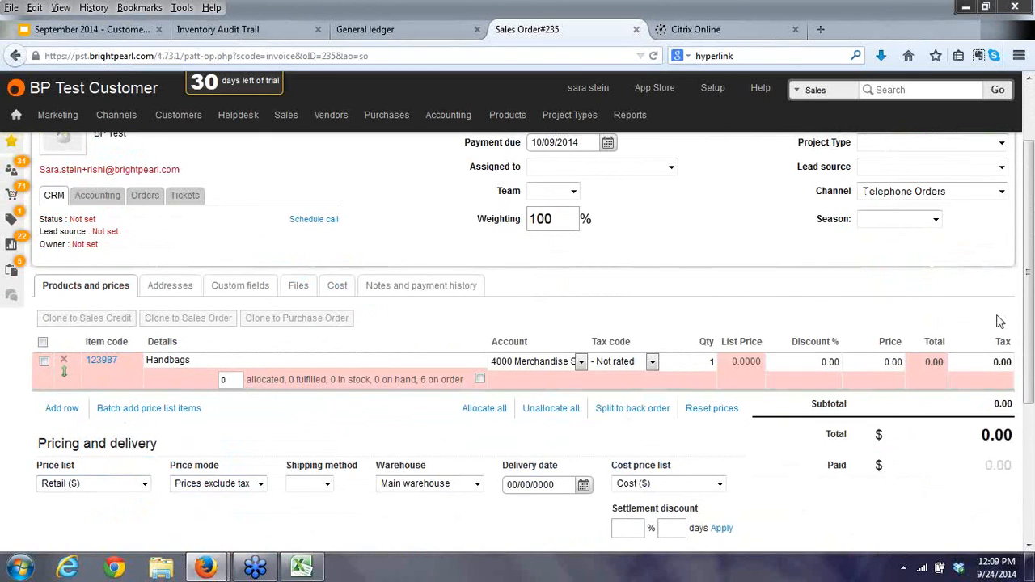
pyautogui.scroll(2, 998, 315)
pyautogui.click(945, 159)
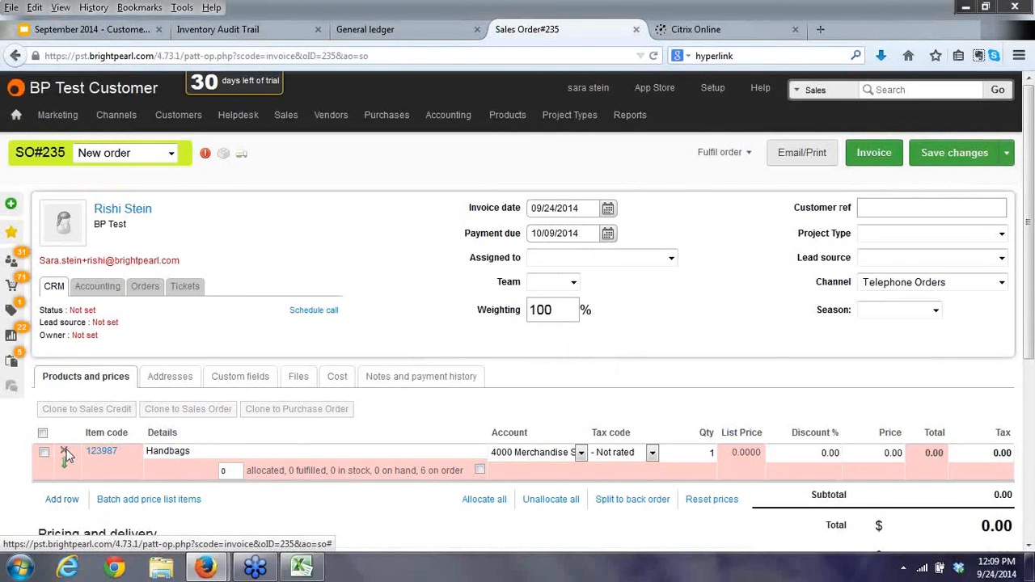
# Replace the Handbags line with a new Handbags row at quantity 50.
pyautogui.click(67, 455)
pyautogui.click(62, 462)
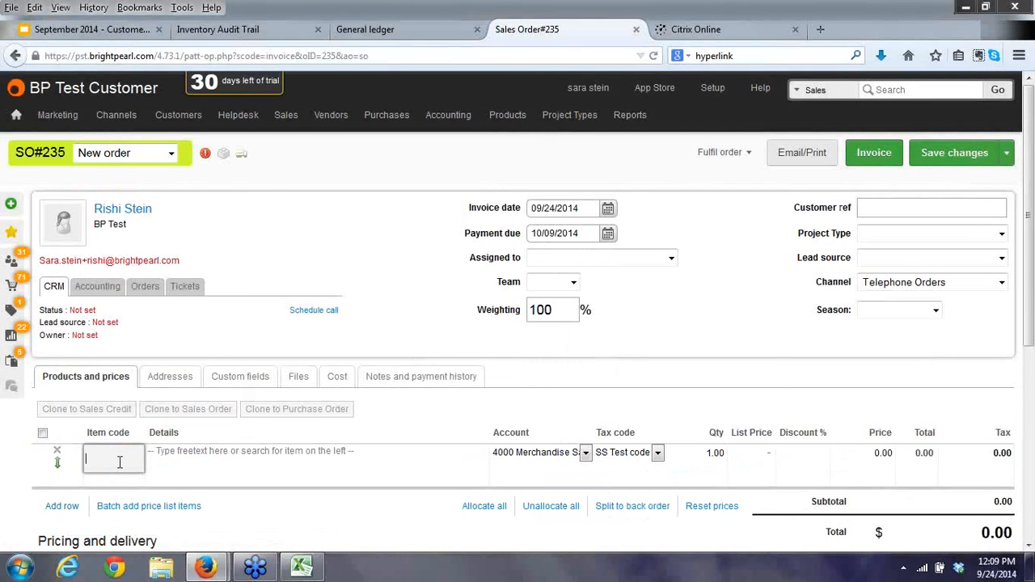
pyautogui.write('hand')
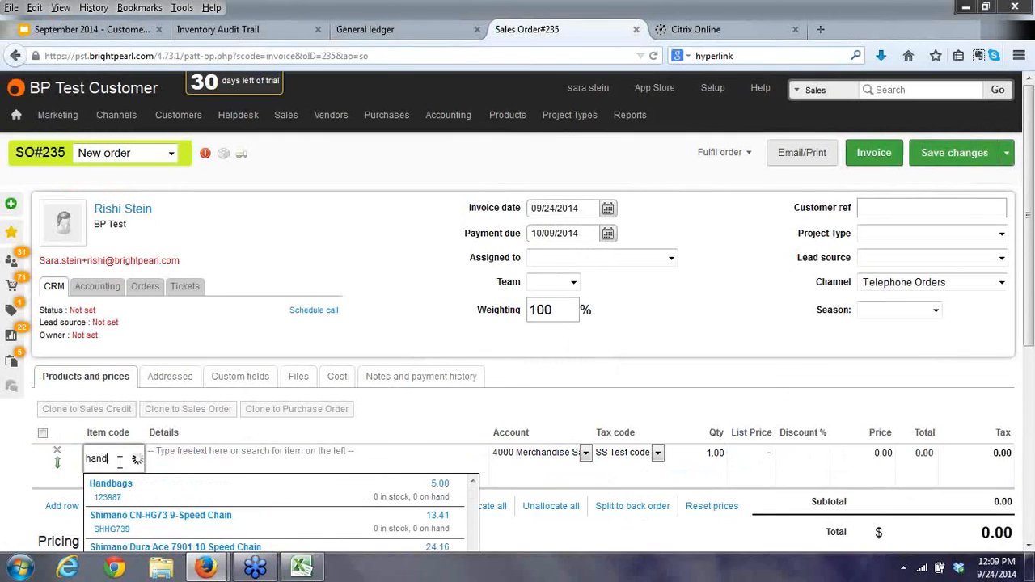
pyautogui.click(123, 496)
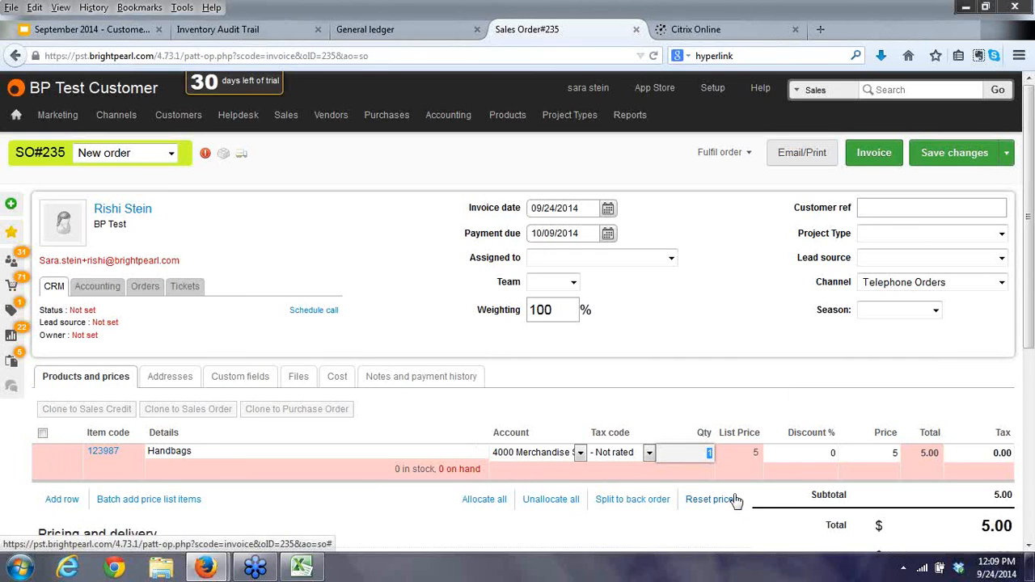
pyautogui.write('50')
pyautogui.press('Tab')
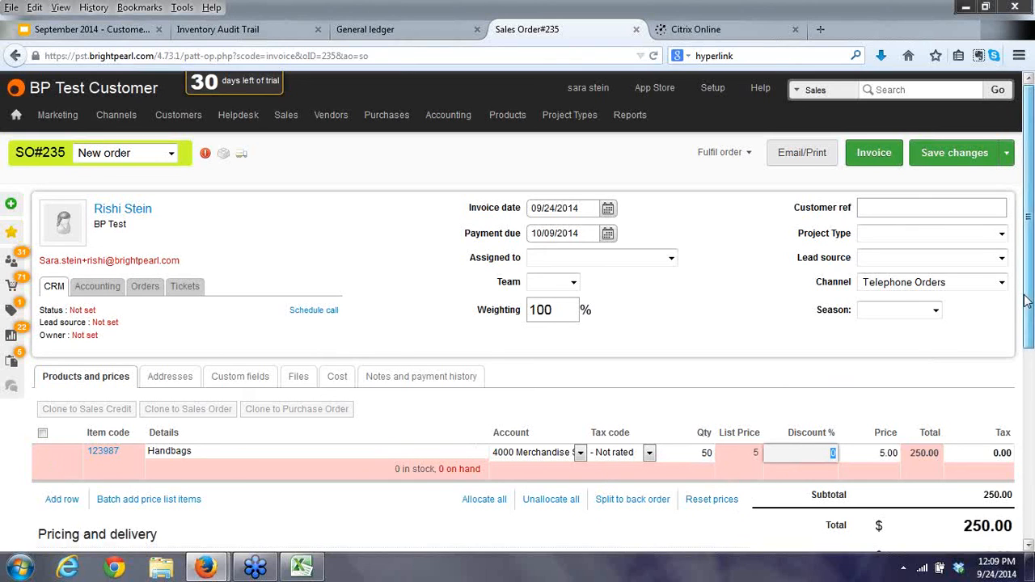
# Allocate a 250 customer payment to sales order 235.
pyautogui.moveTo(1026, 301); pyautogui.dragTo(1025, 491)
pyautogui.click(866, 483)
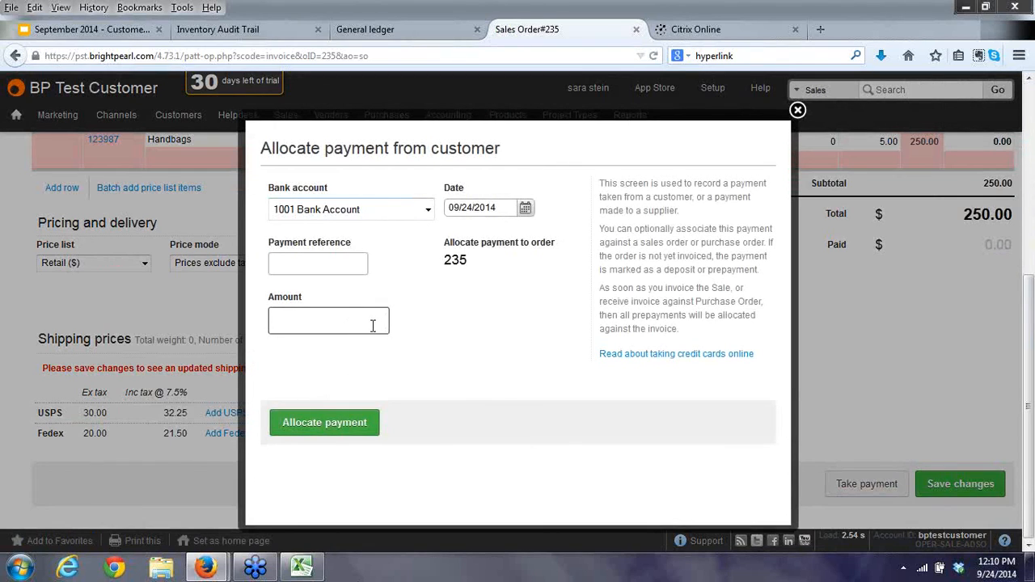
pyautogui.write('250')
pyautogui.press('Tab')
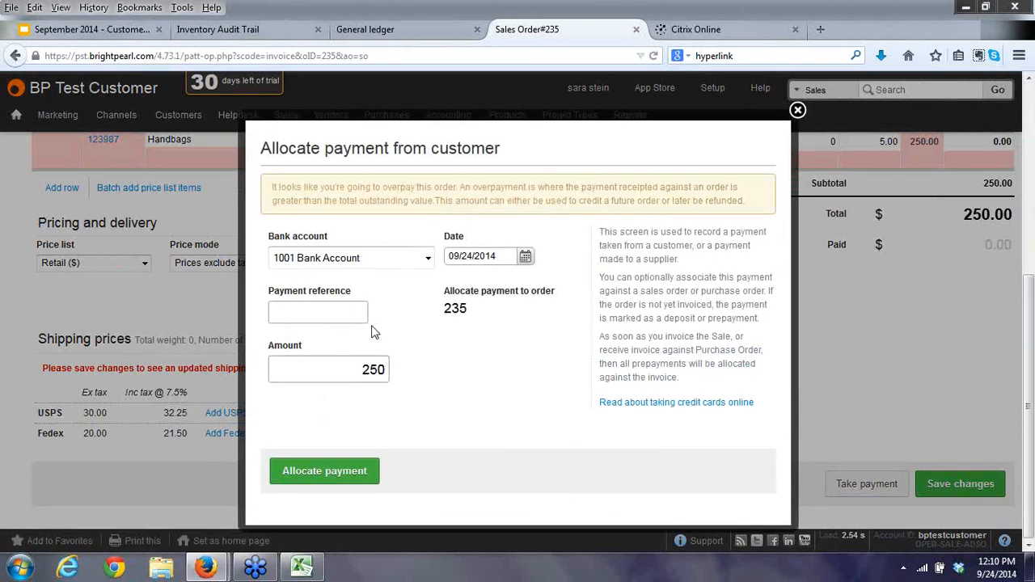
pyautogui.click(316, 471)
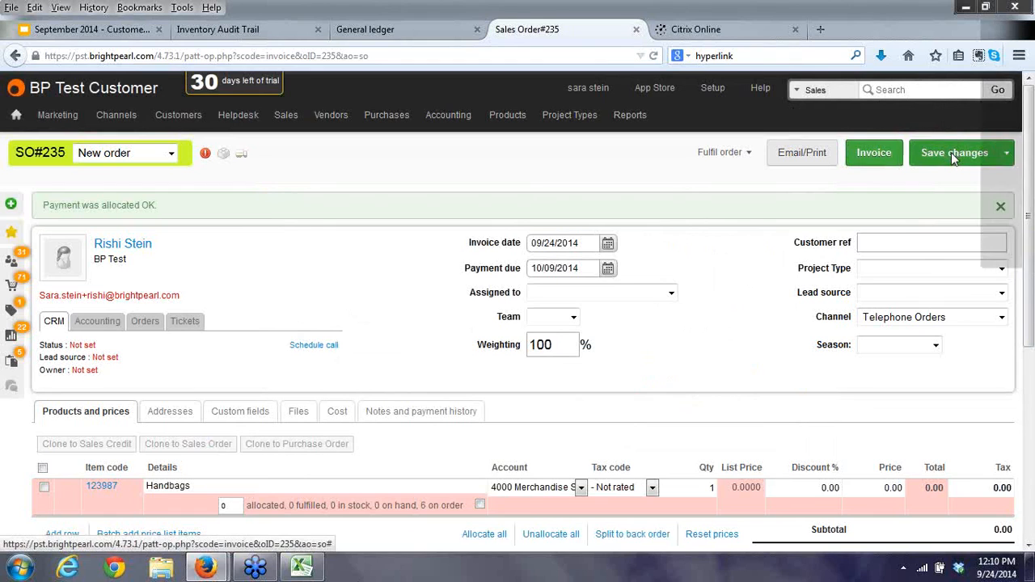
# Save order 235, review its 250.00 general ledger entry, then return to the Questions slide.
pyautogui.click(950, 152)
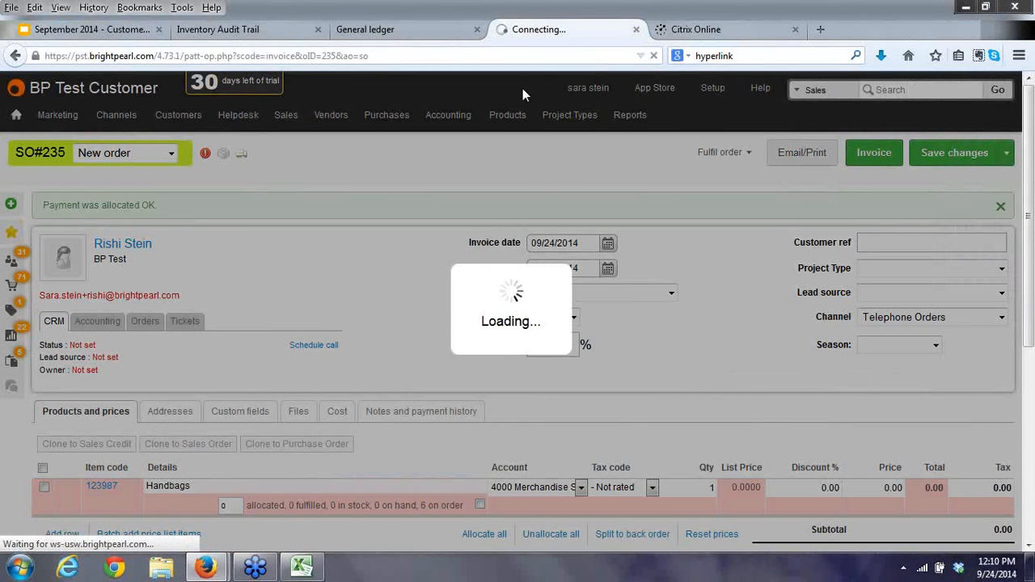
pyautogui.click(407, 33)
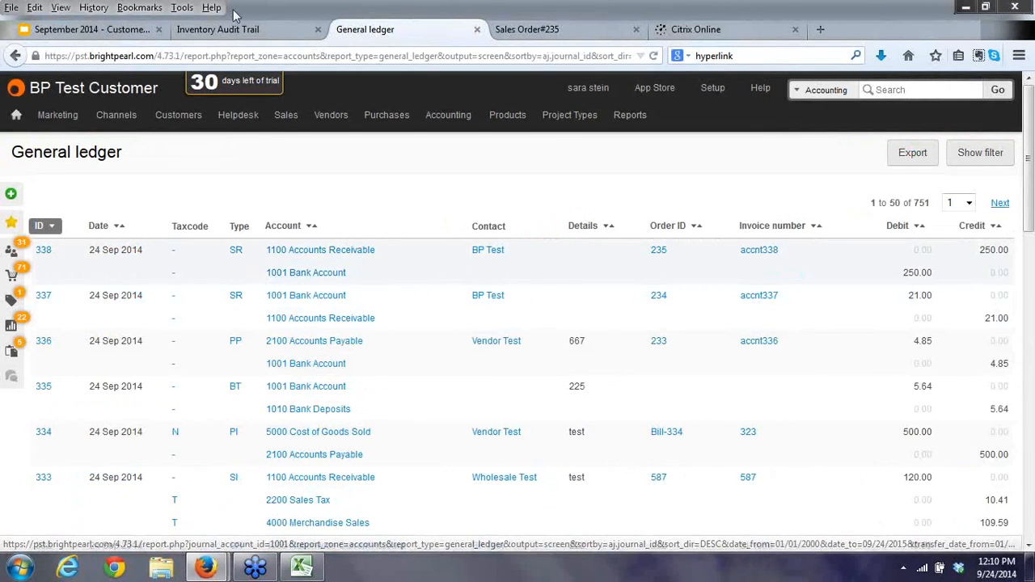
pyautogui.click(86, 33)
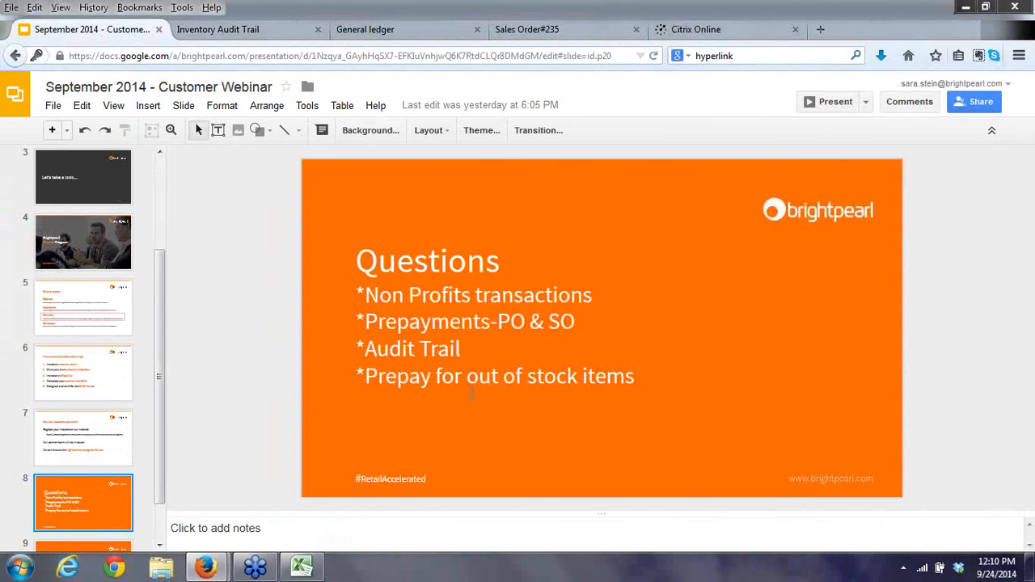